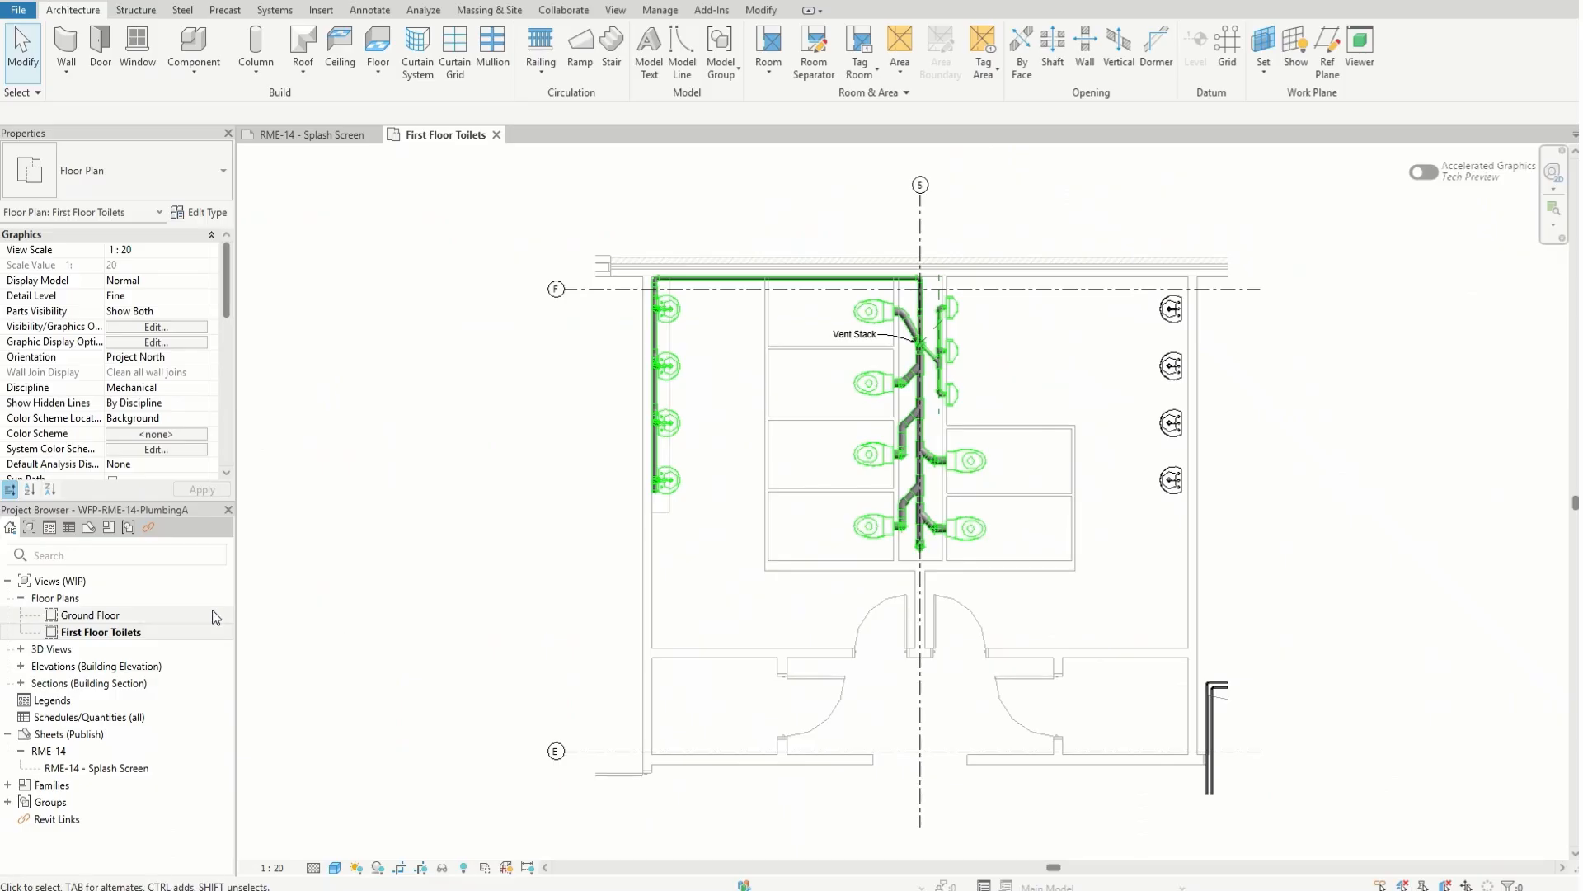
- Examine the sanitary pipework in the First Floor Toilets plan, from the connected basins along the branches to the vent stack
scroll(653, 470, "up", 2)
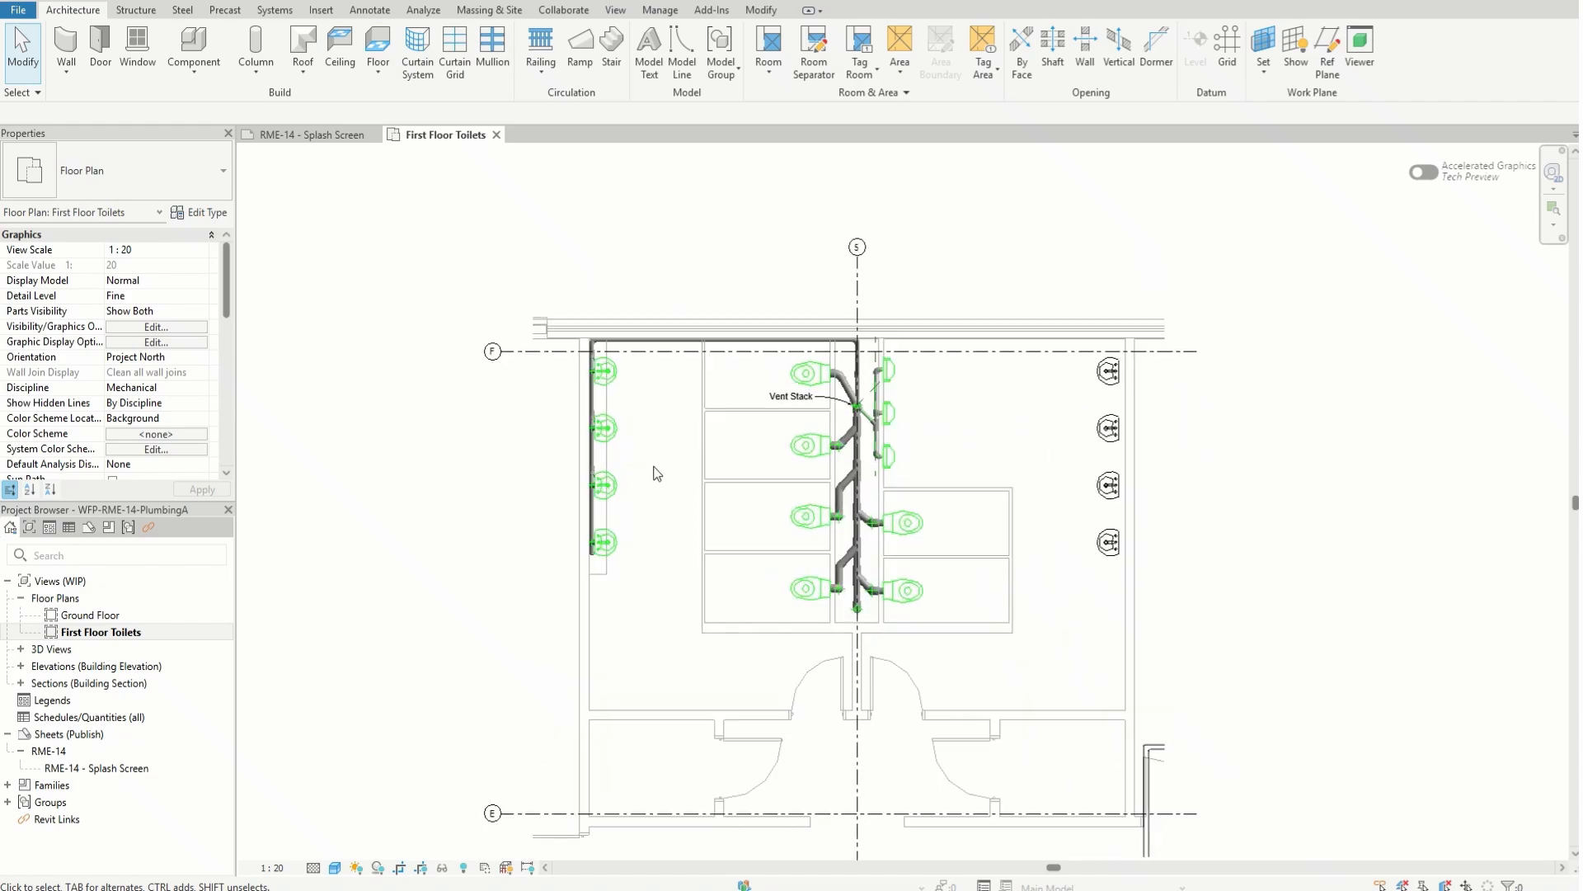
scroll(853, 396, "down", 1)
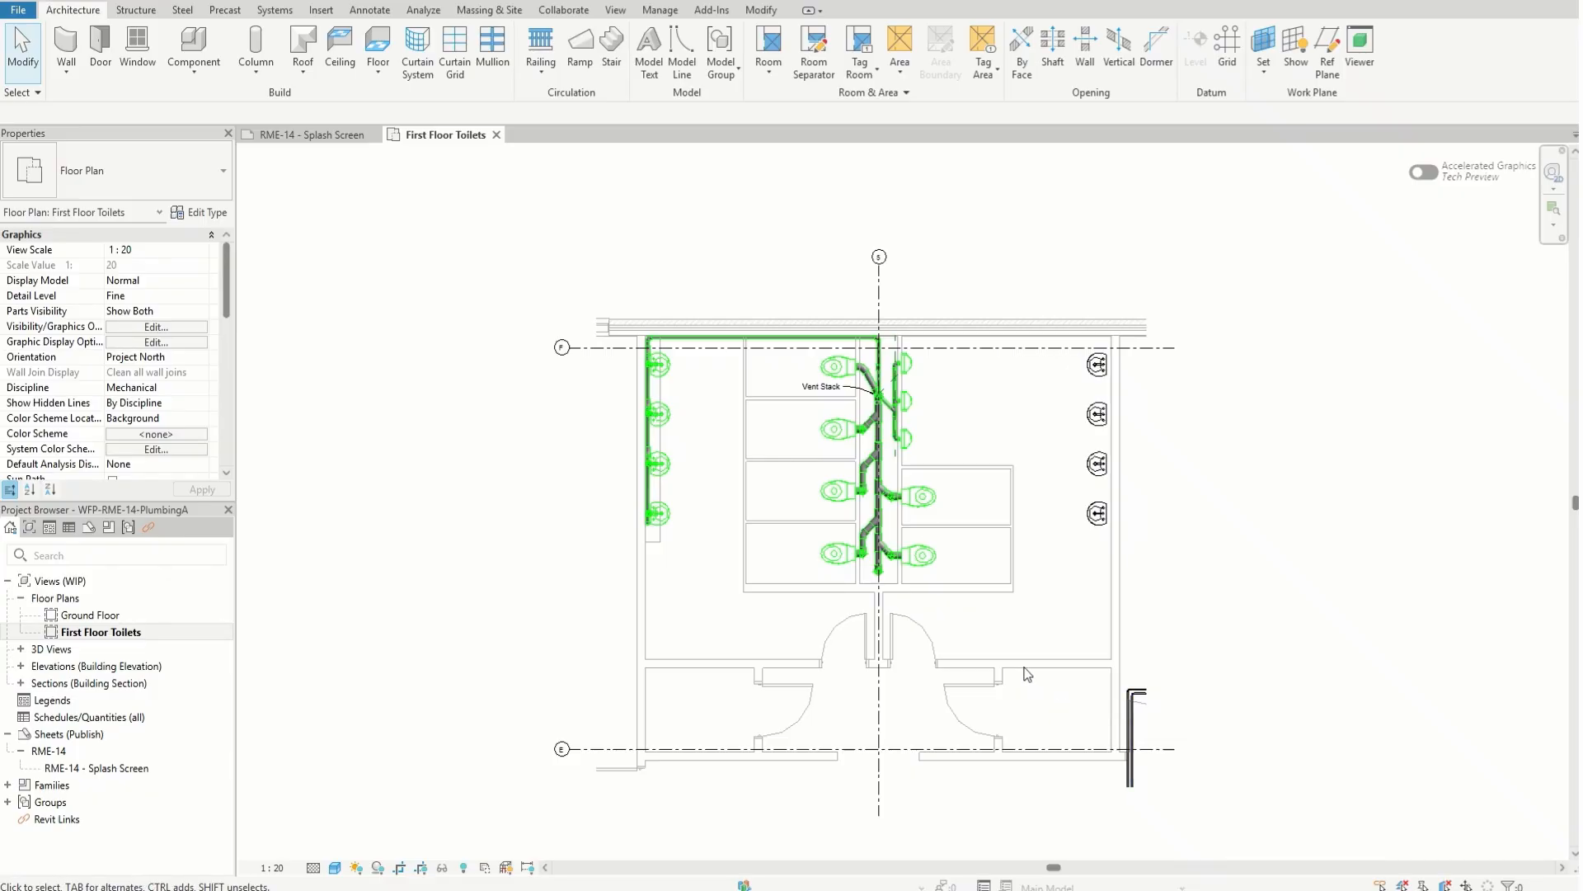
scroll(625, 567, "up", 8)
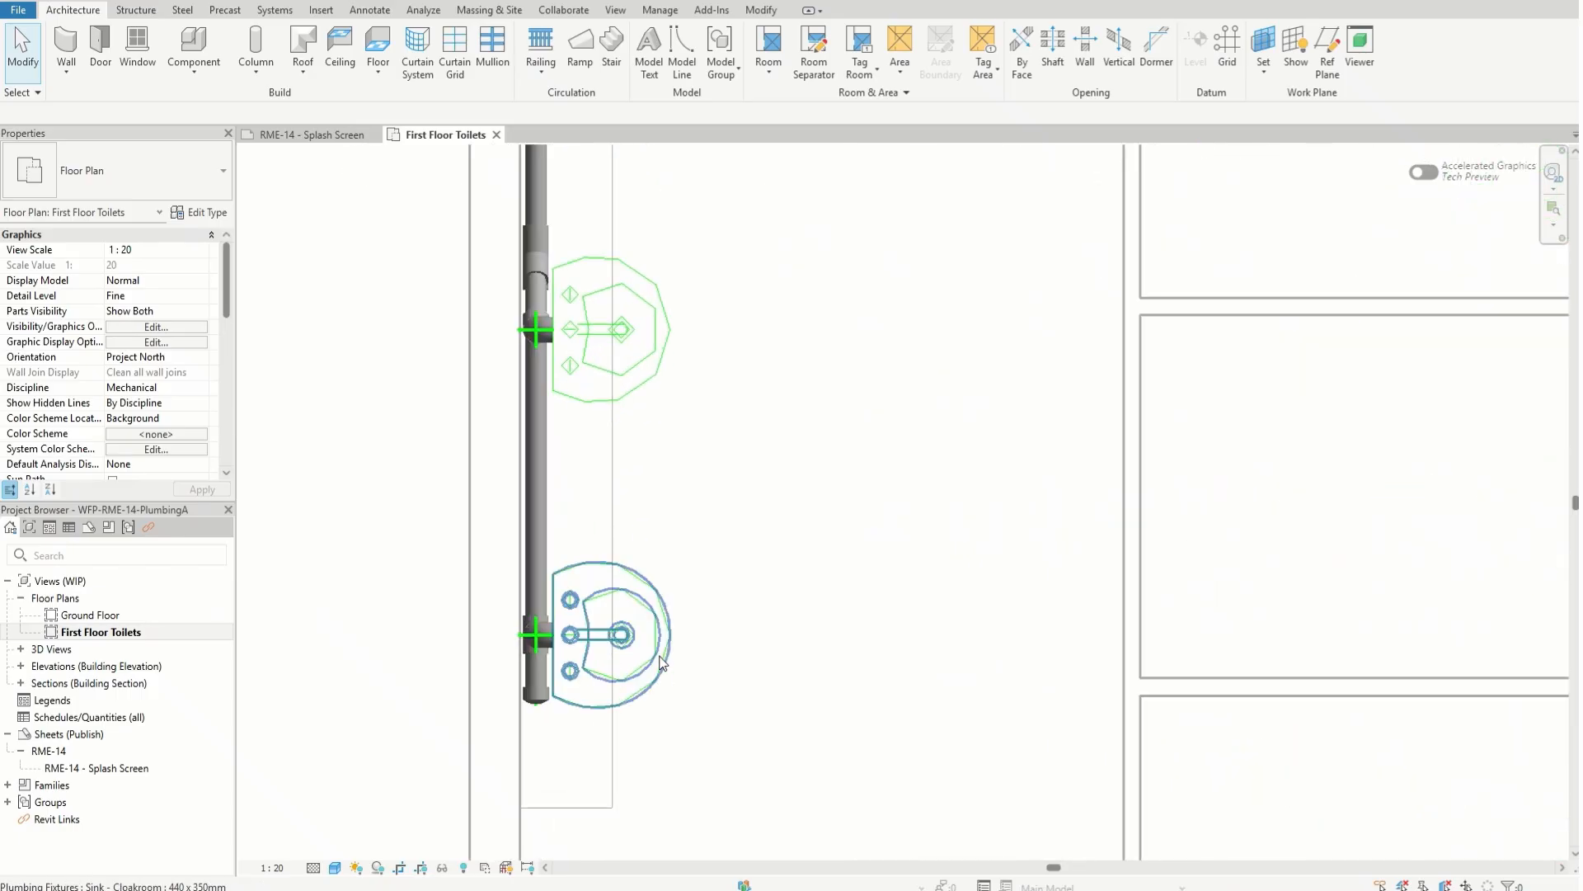
scroll(657, 796, "down", 4)
scroll(658, 796, "down", 1)
scroll(676, 231, "up", 6)
scroll(548, 271, "down", 6)
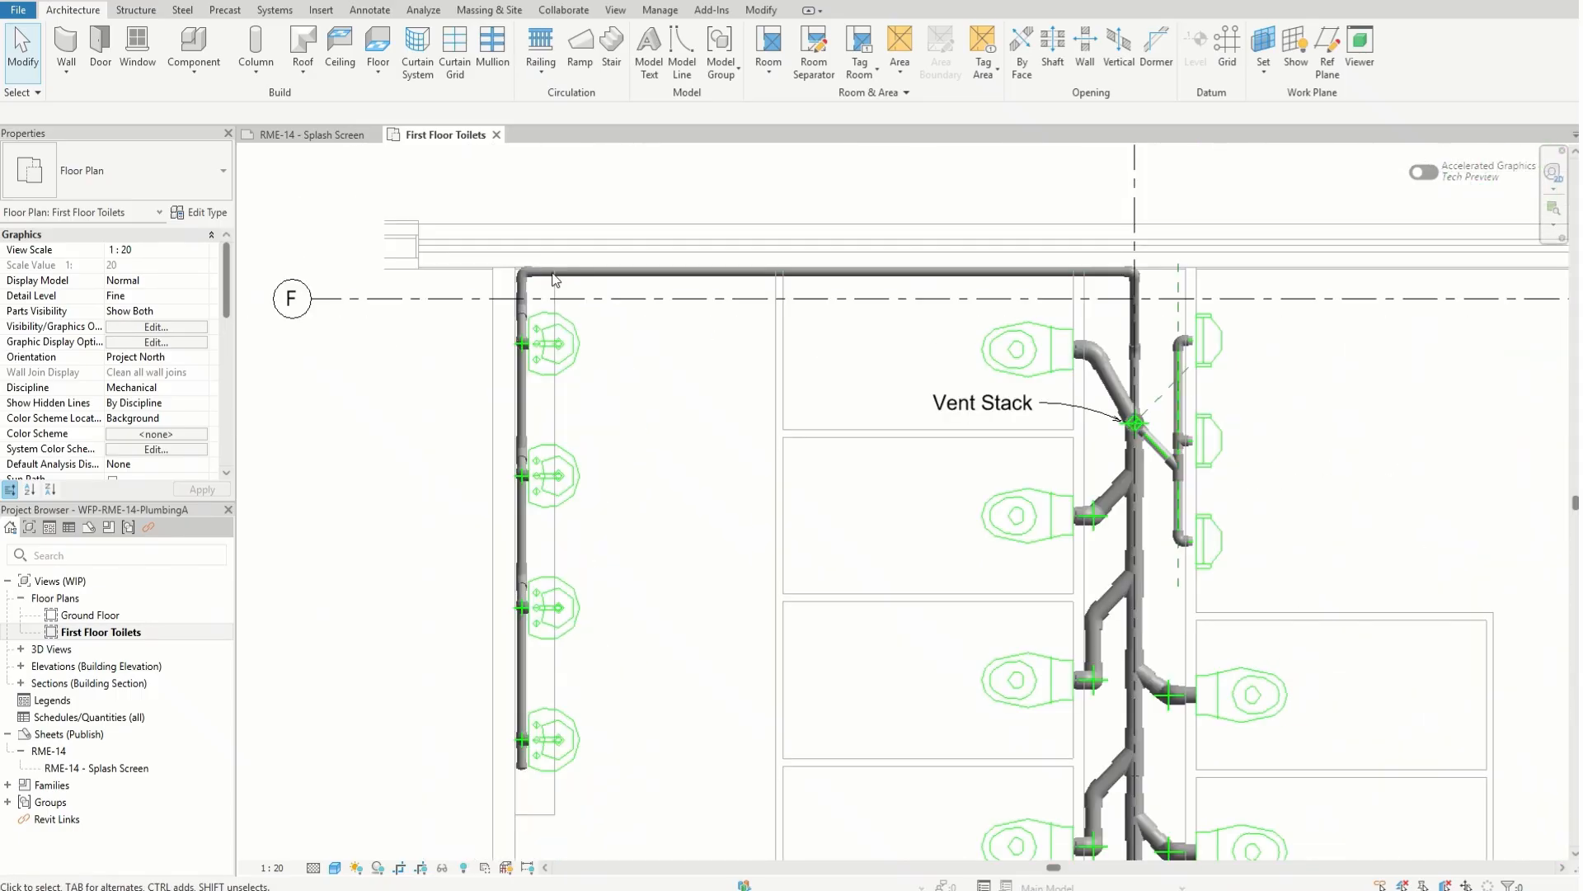
scroll(1214, 321, "up", 3)
scroll(1239, 353, "up", 2)
scroll(1045, 551, "up", 2)
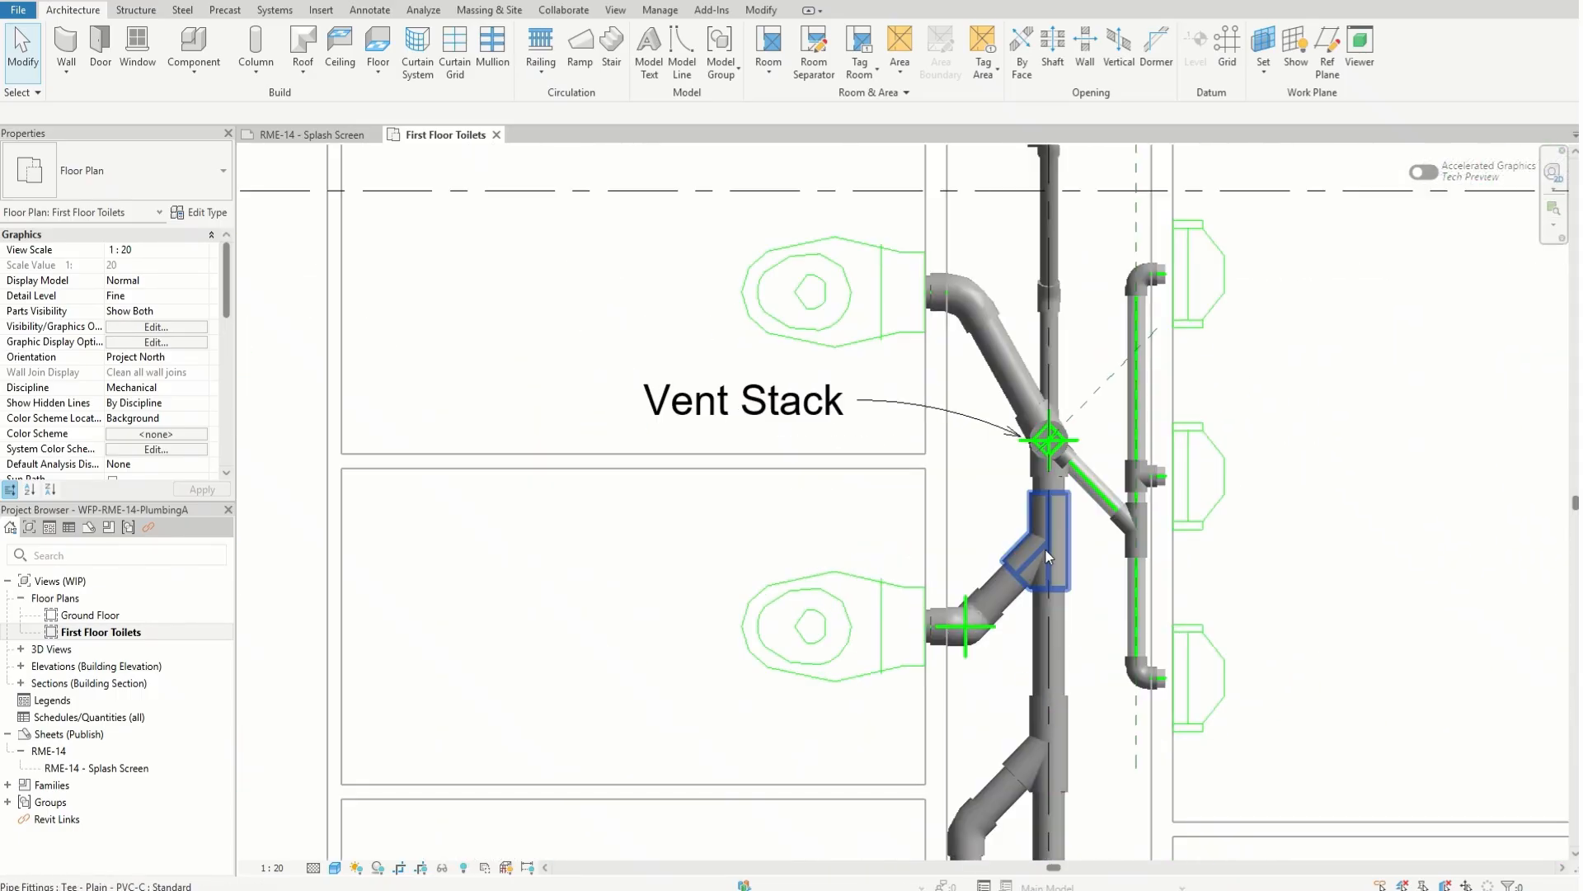
scroll(786, 402, "up", 1)
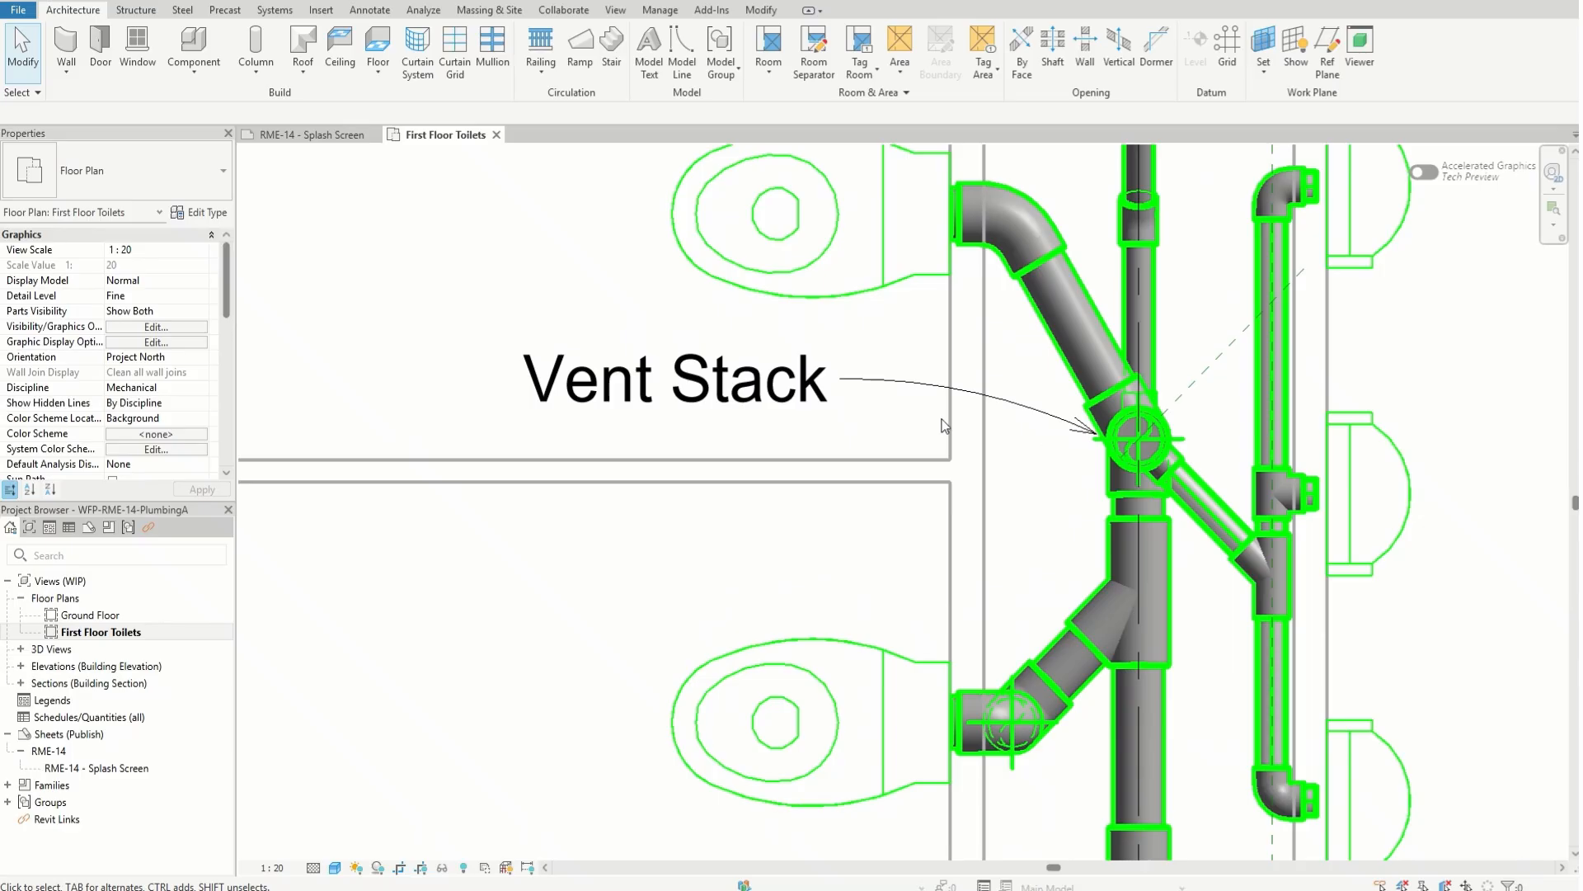
scroll(800, 392, "down", 1)
scroll(800, 396, "down", 1)
scroll(784, 384, "down", 3)
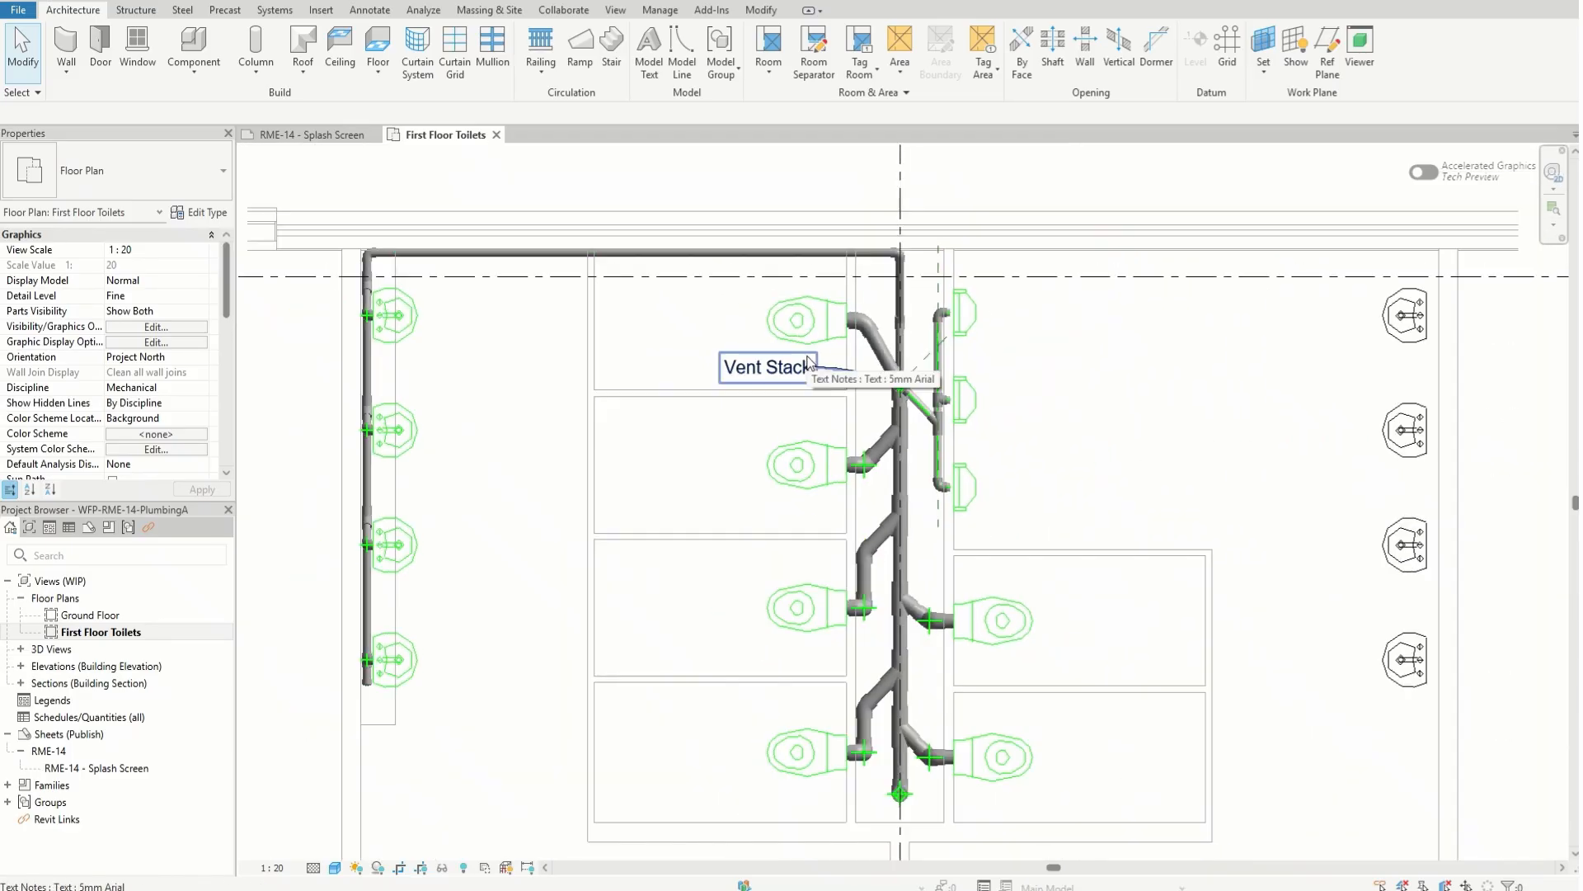
scroll(889, 678, "up", 1)
scroll(948, 684, "down", 4)
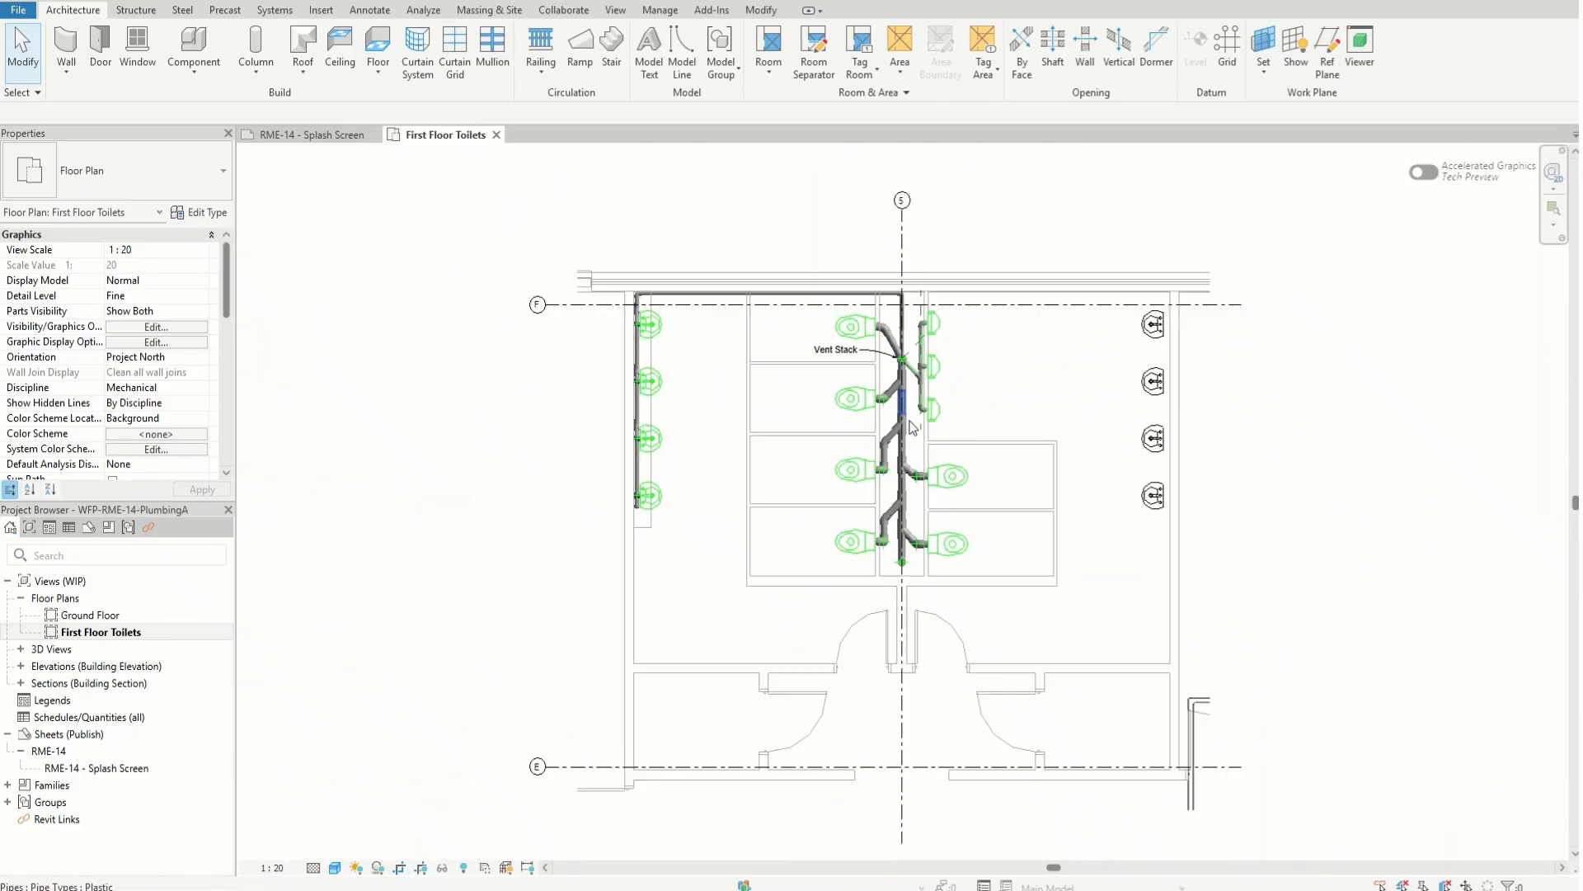
scroll(1113, 234, "up", 1)
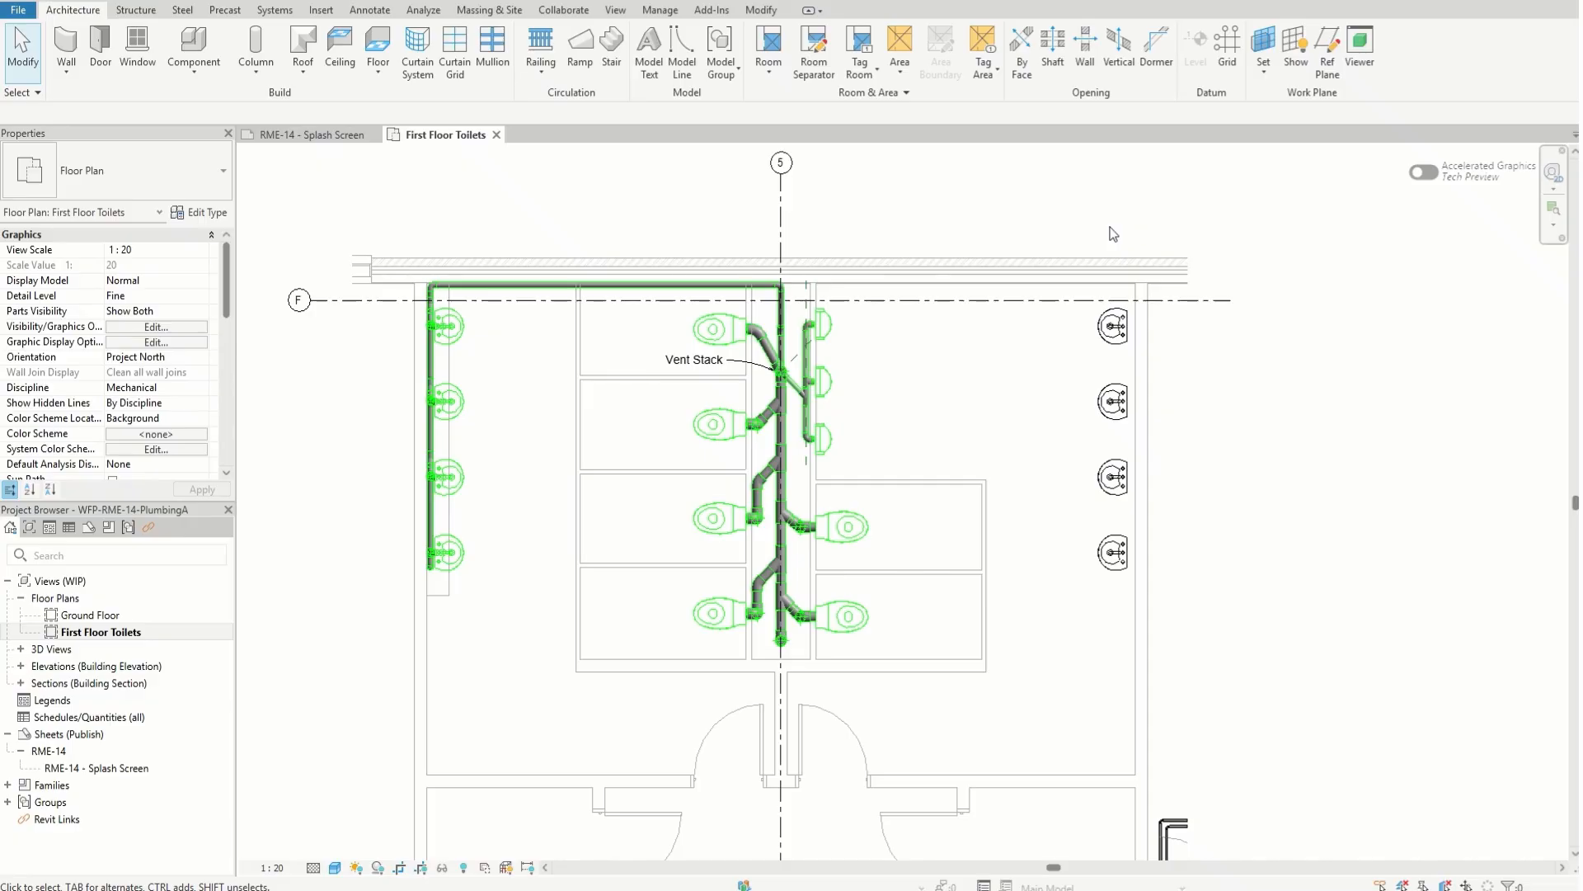
- Load the saved selection set Stack Congestion to select the fittings at the vent stack
left_click(662, 13)
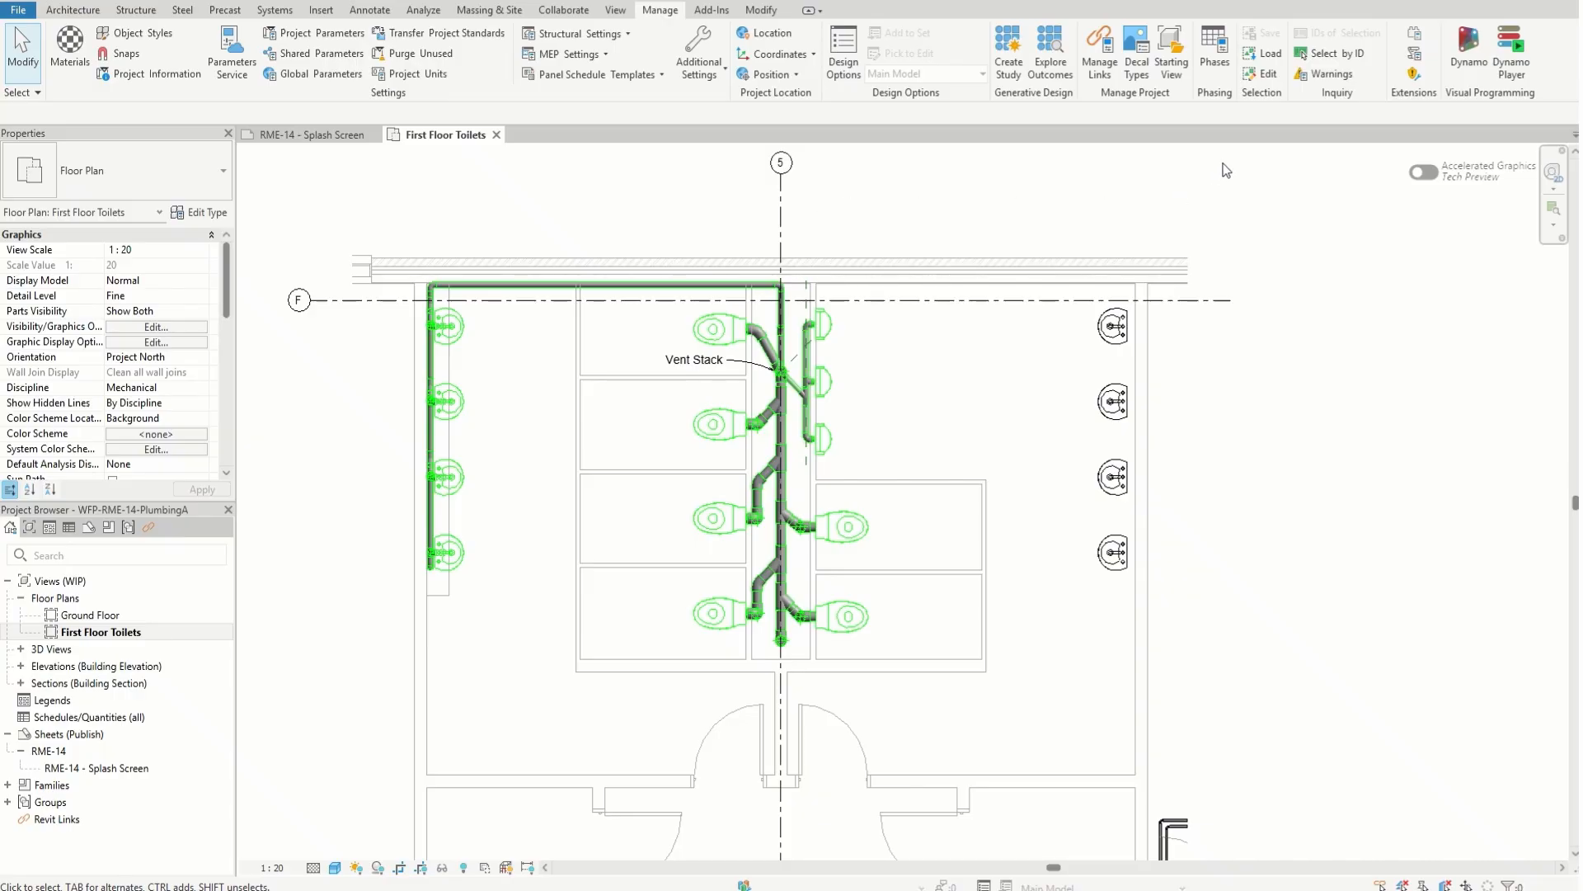
left_click(1257, 74)
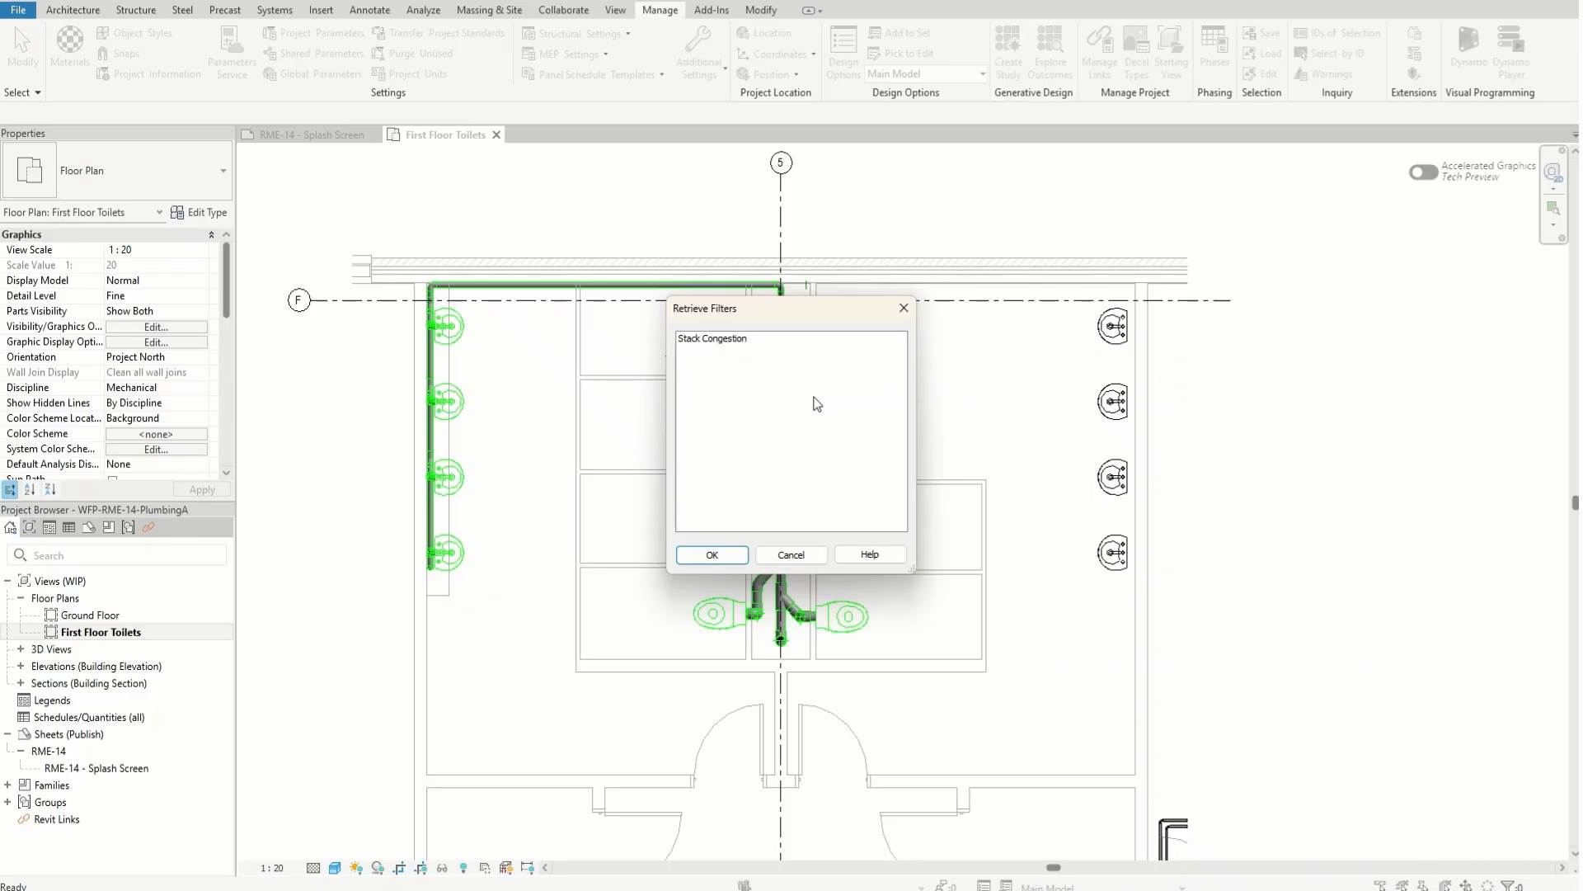
left_click(730, 340)
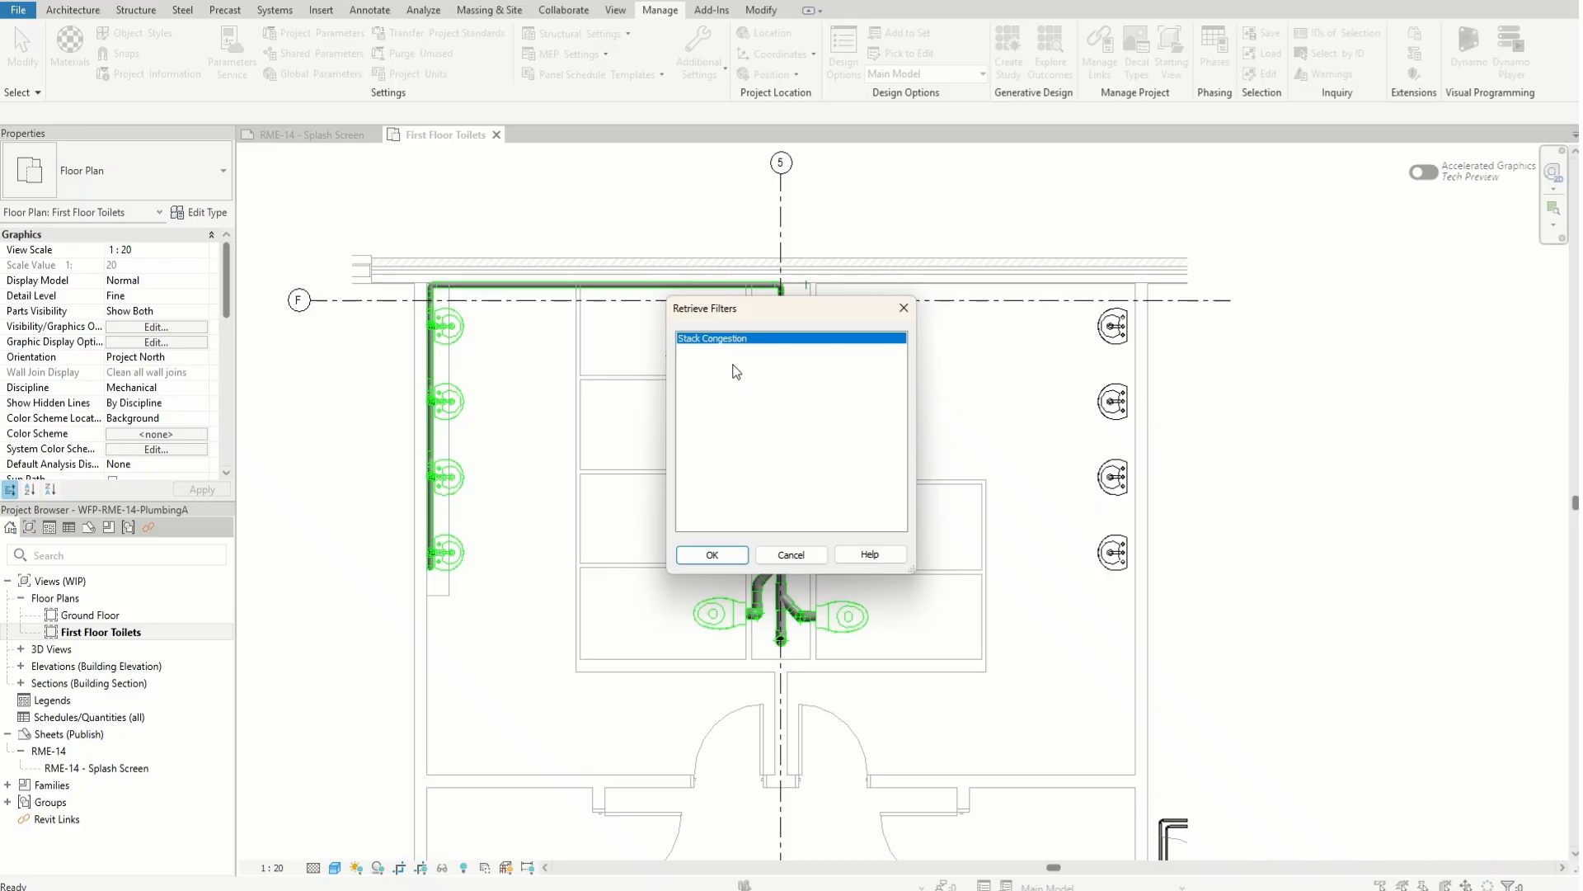
left_click(709, 554)
- Temporarily hide the selected fittings around the vent stack in the plan view
scroll(743, 356, "up", 5)
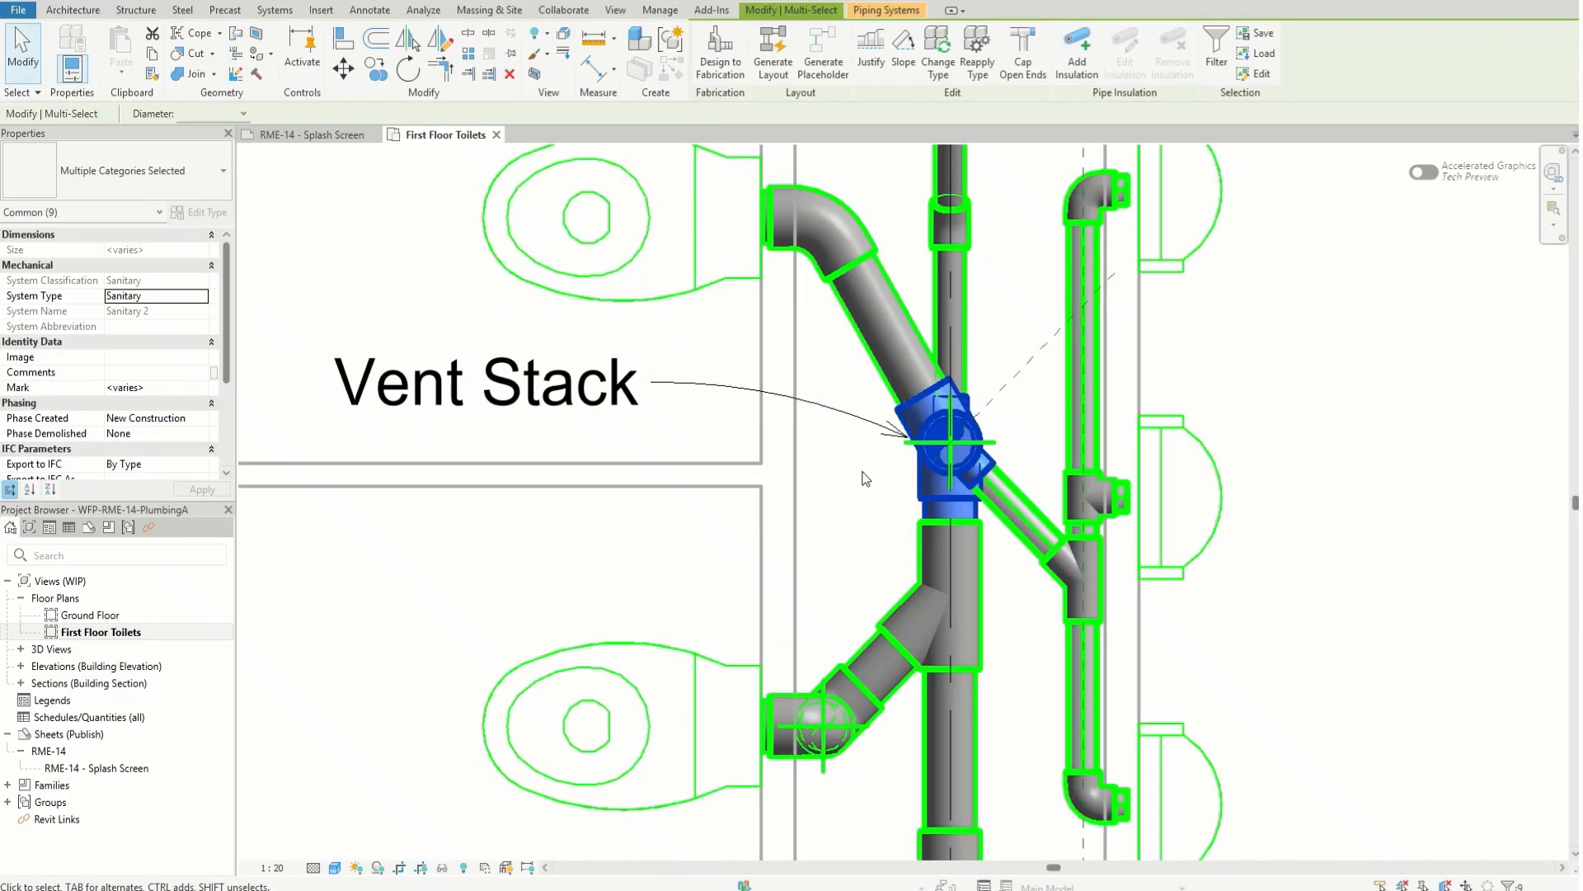
left_click(443, 868)
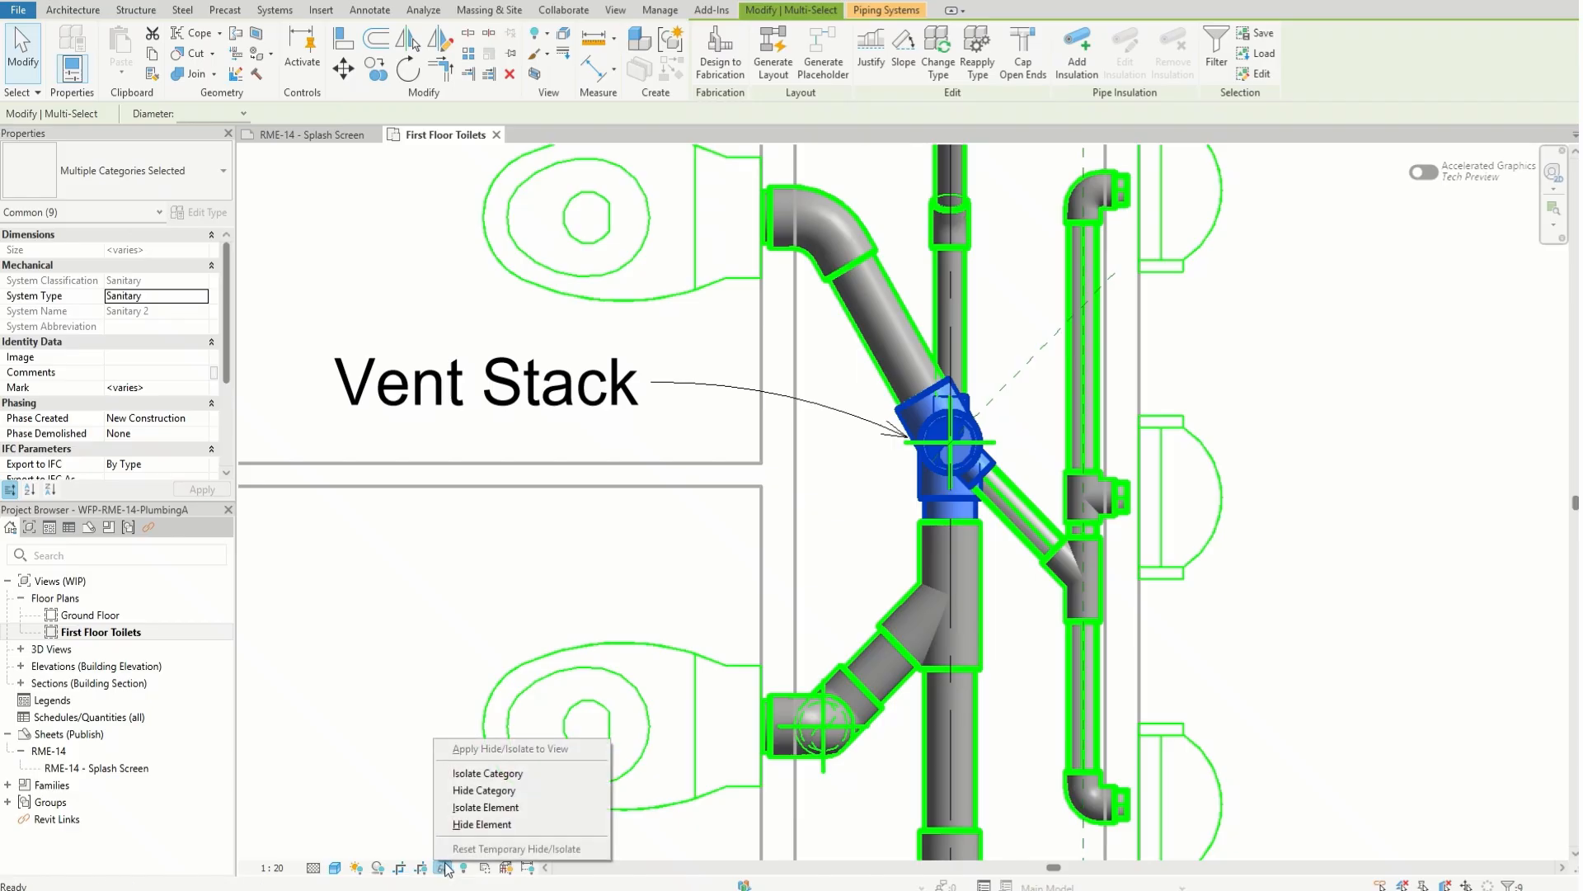
left_click(498, 825)
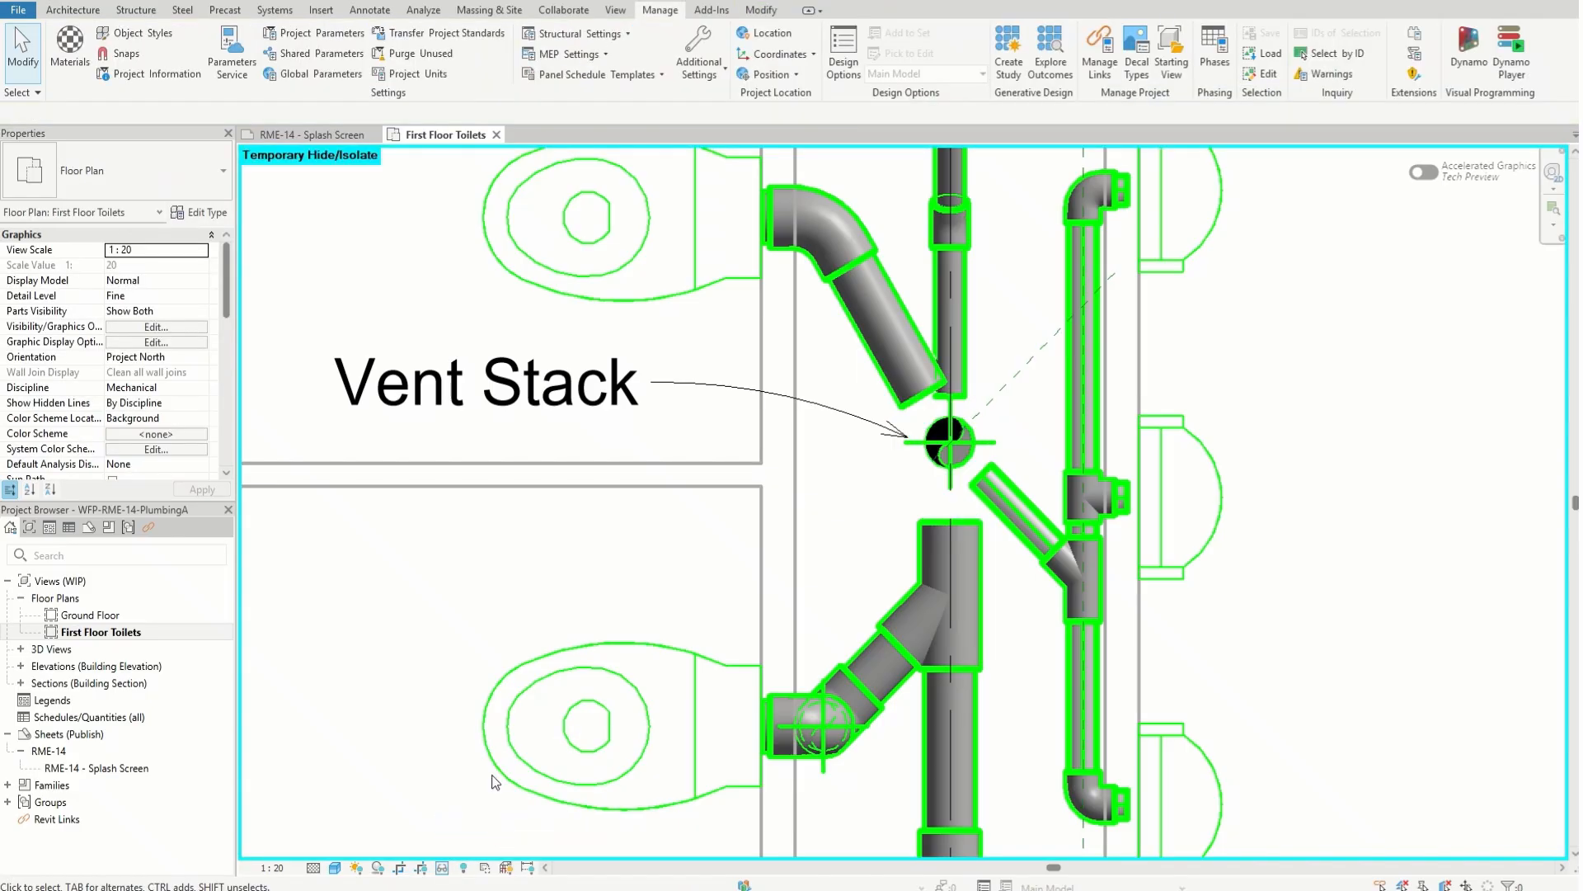
- Draw a 50 mm diameter pipe 180 mm horizontally from the drain connector of the lowest unconnected basin toward the wall
scroll(417, 655, "down", 2)
scroll(542, 607, "down", 1)
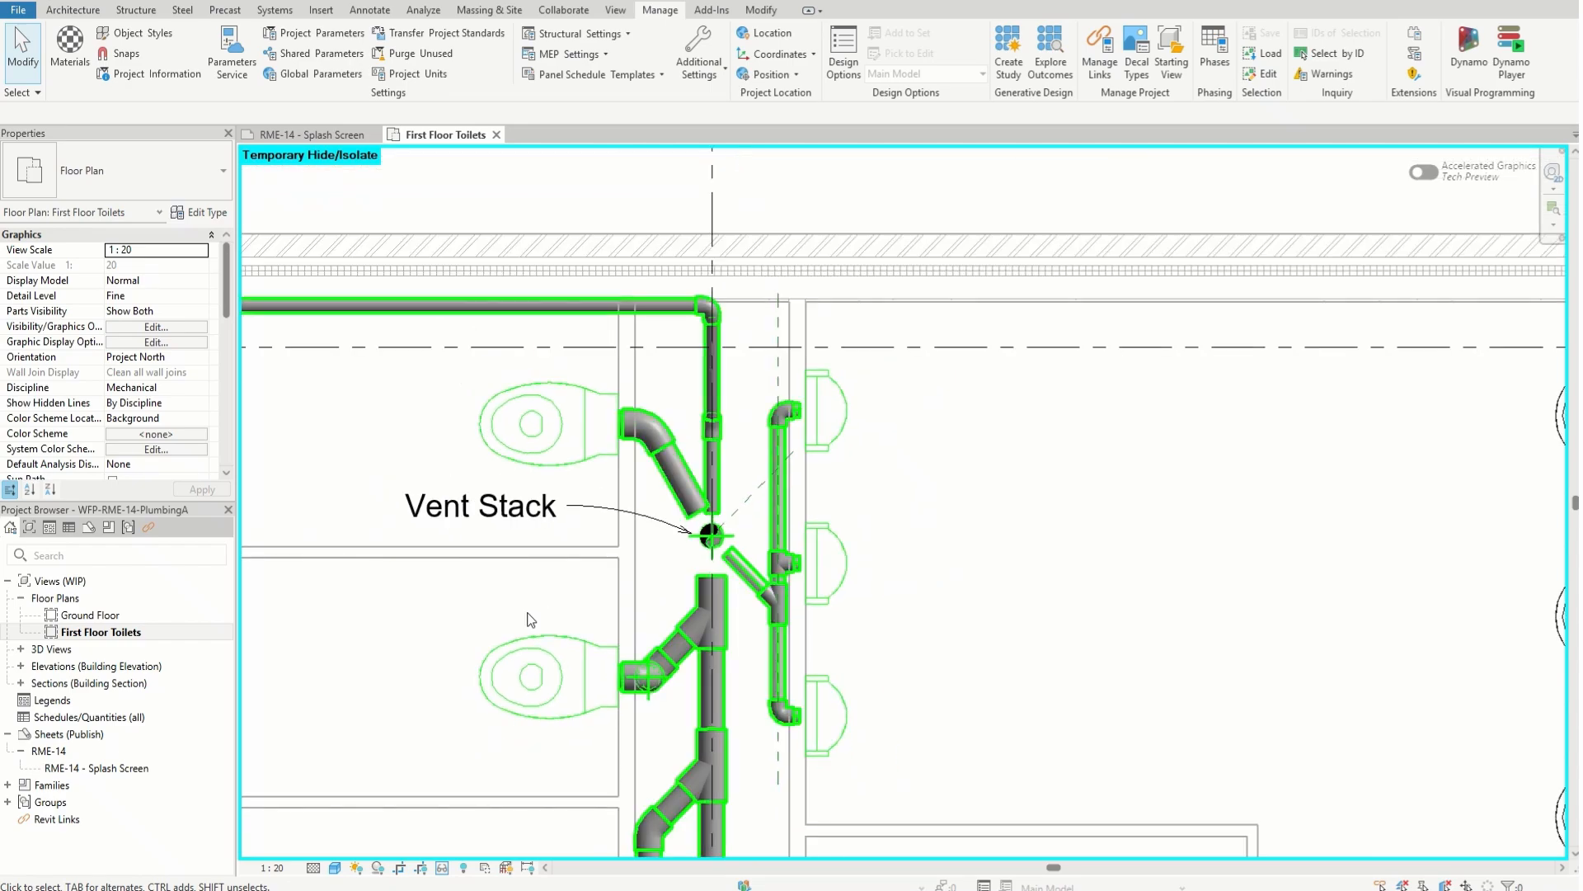
scroll(477, 617, "up", 2)
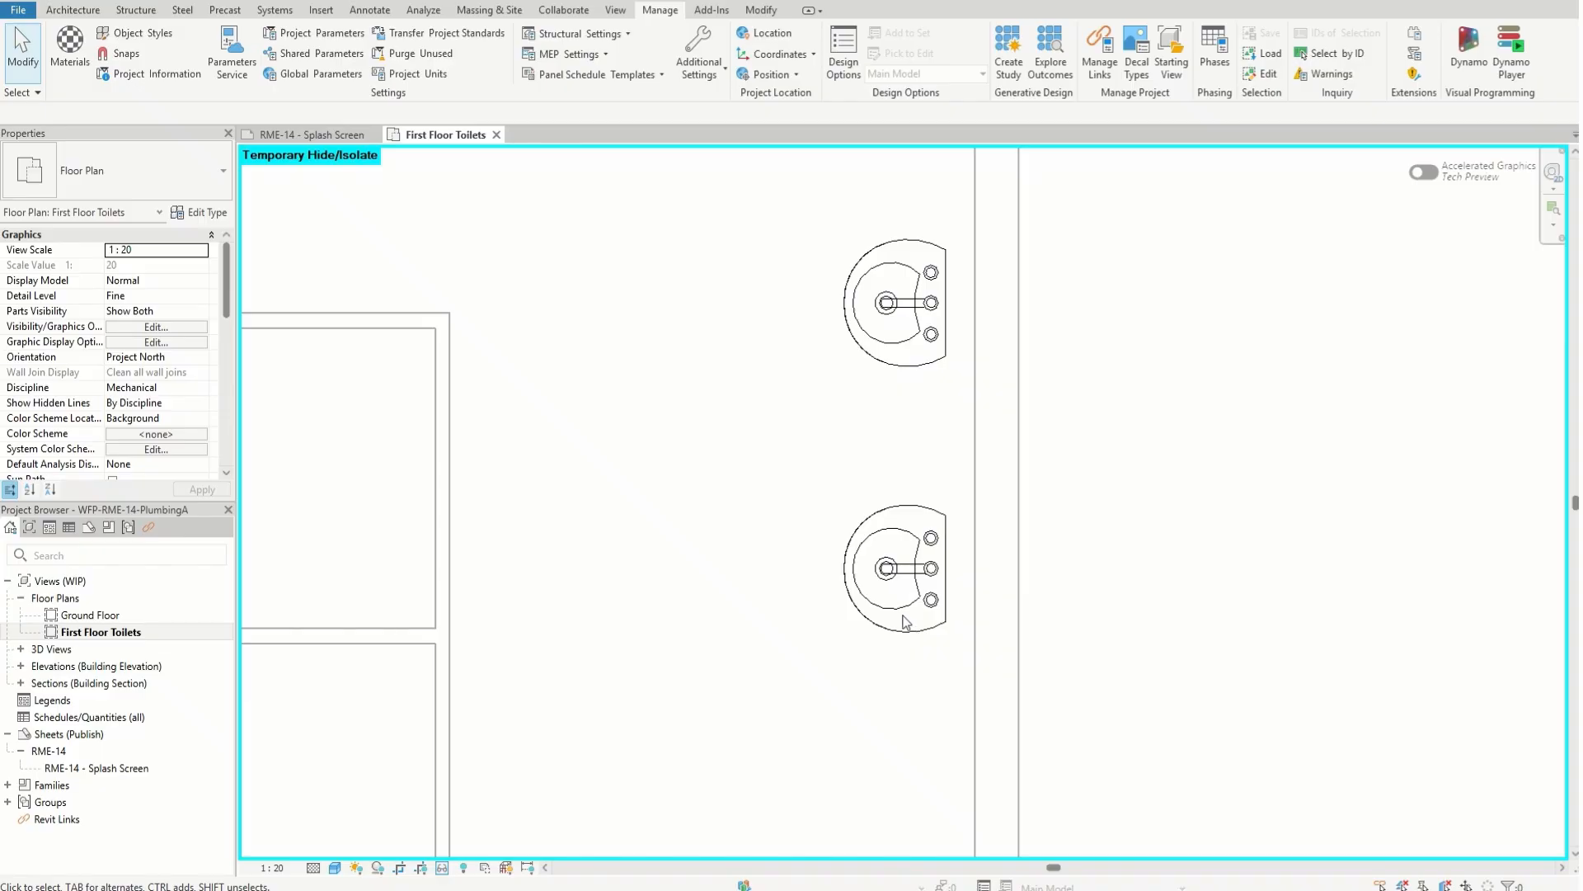
left_click(904, 617)
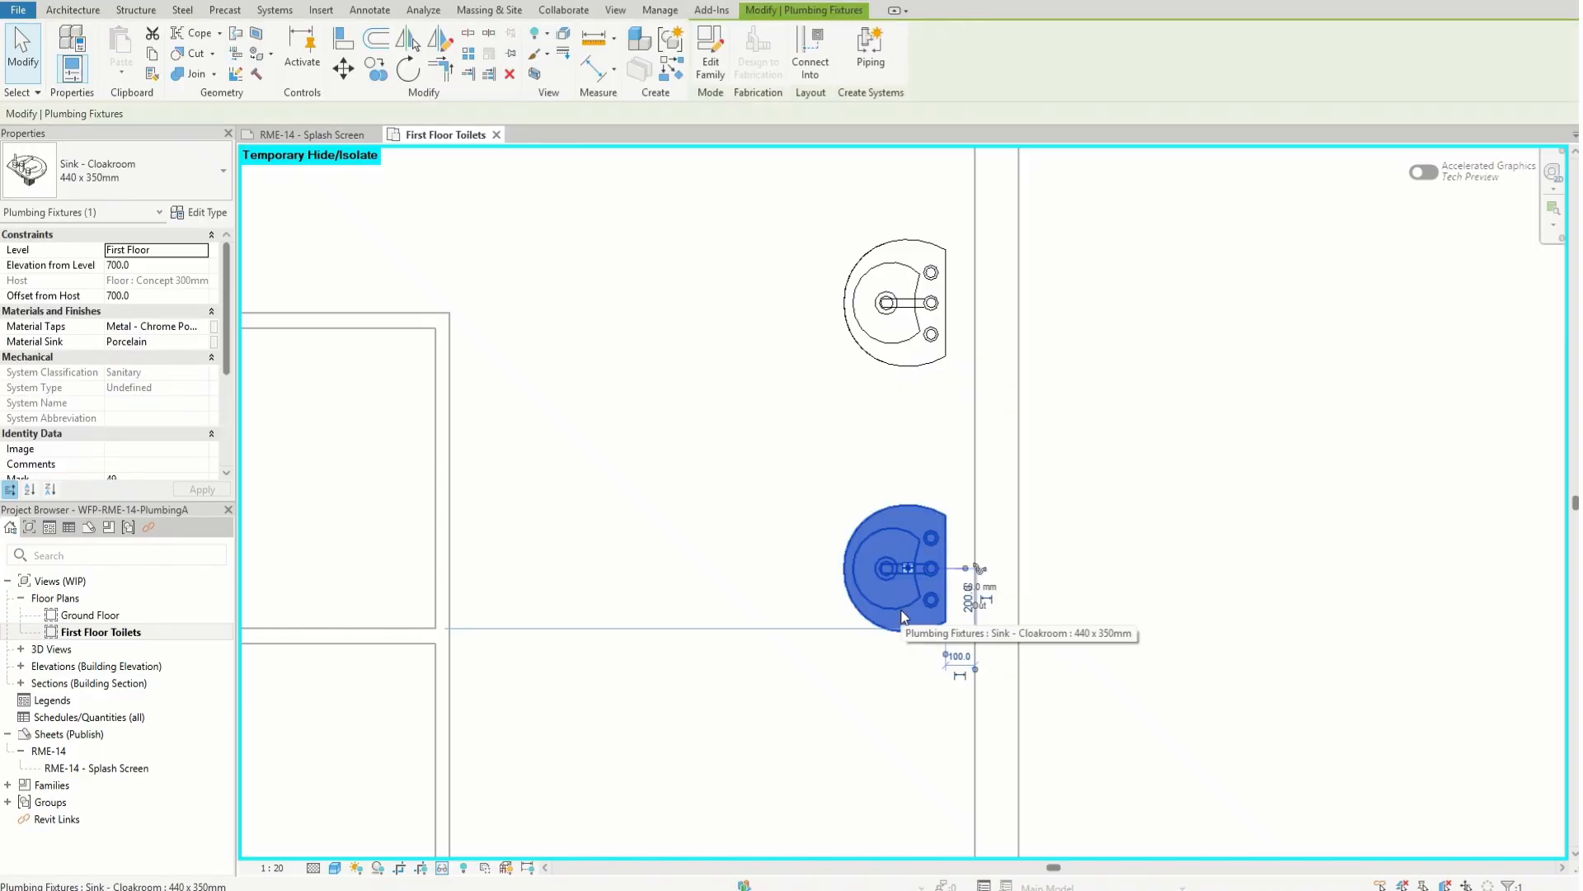
scroll(987, 620, "up", 4)
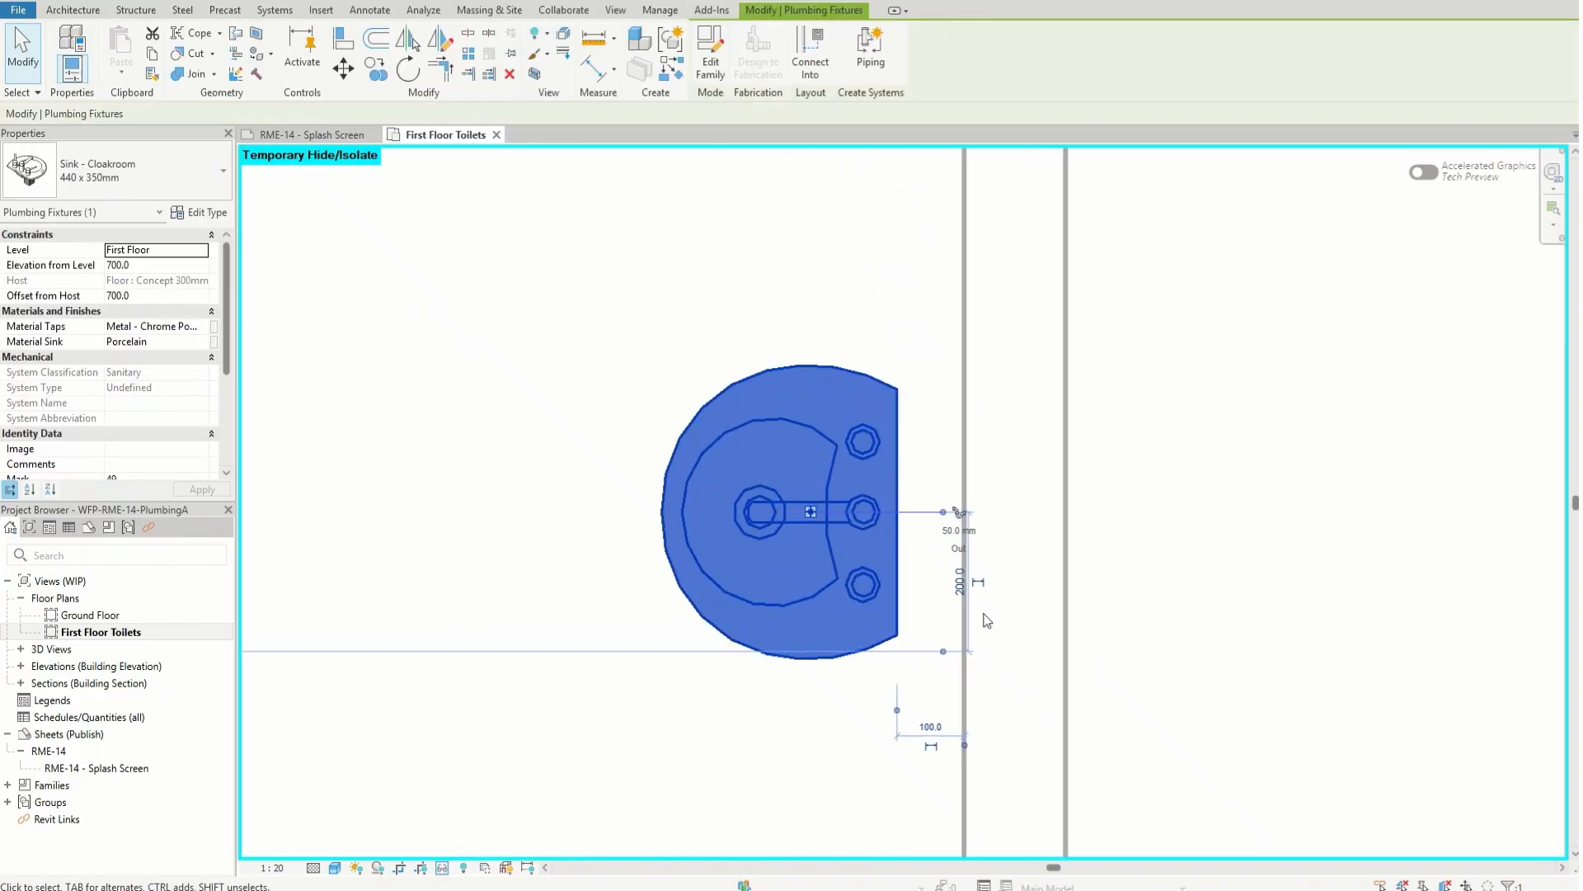
scroll(987, 620, "up", 1)
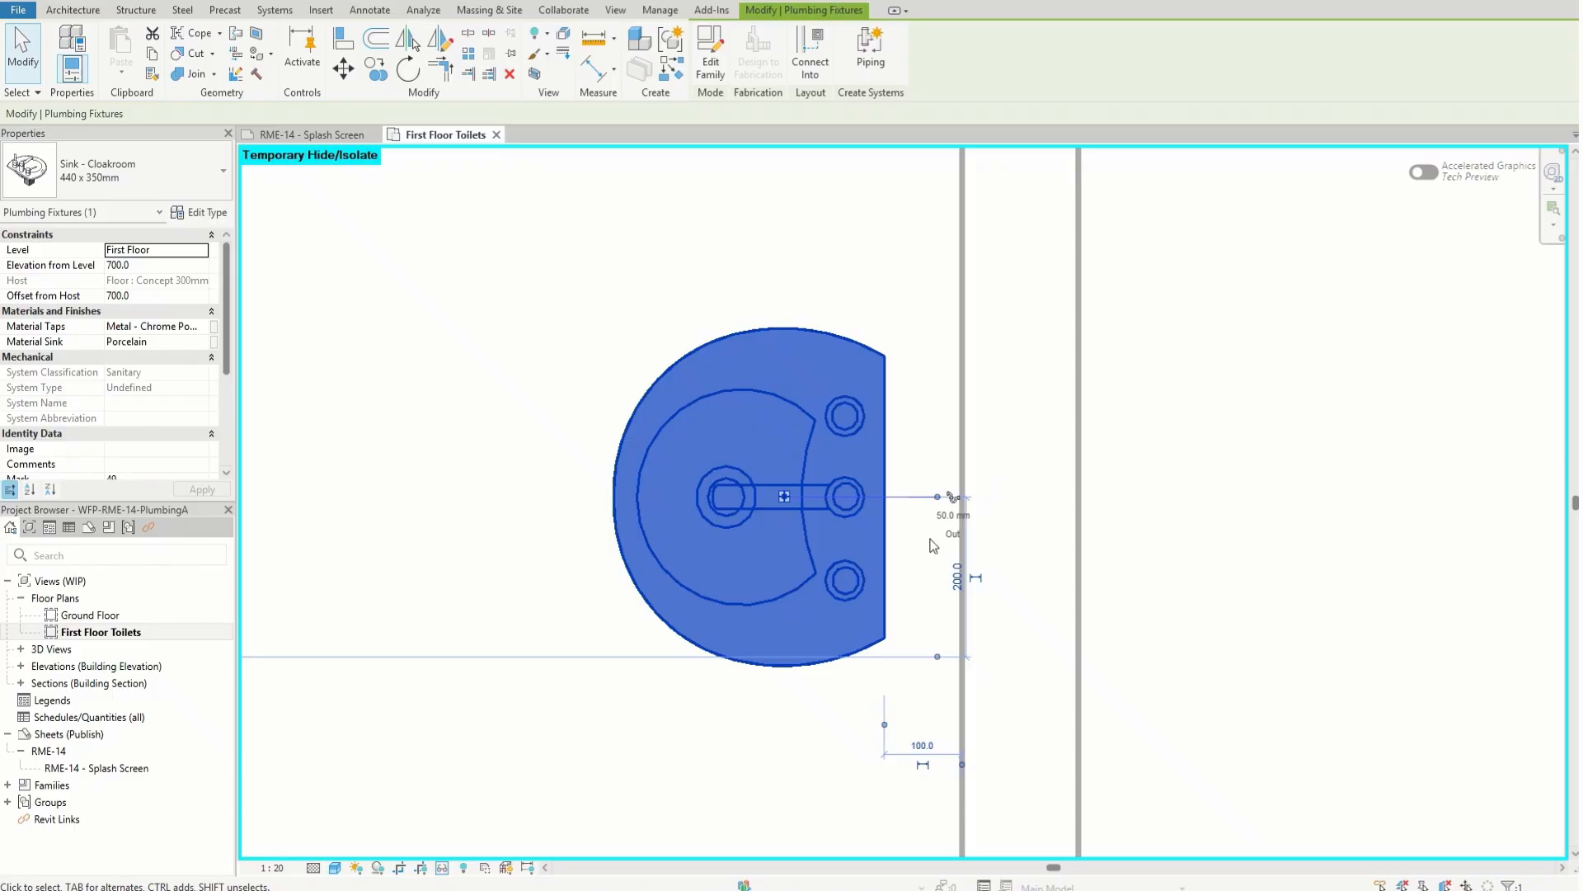
scroll(947, 503, "up", 4)
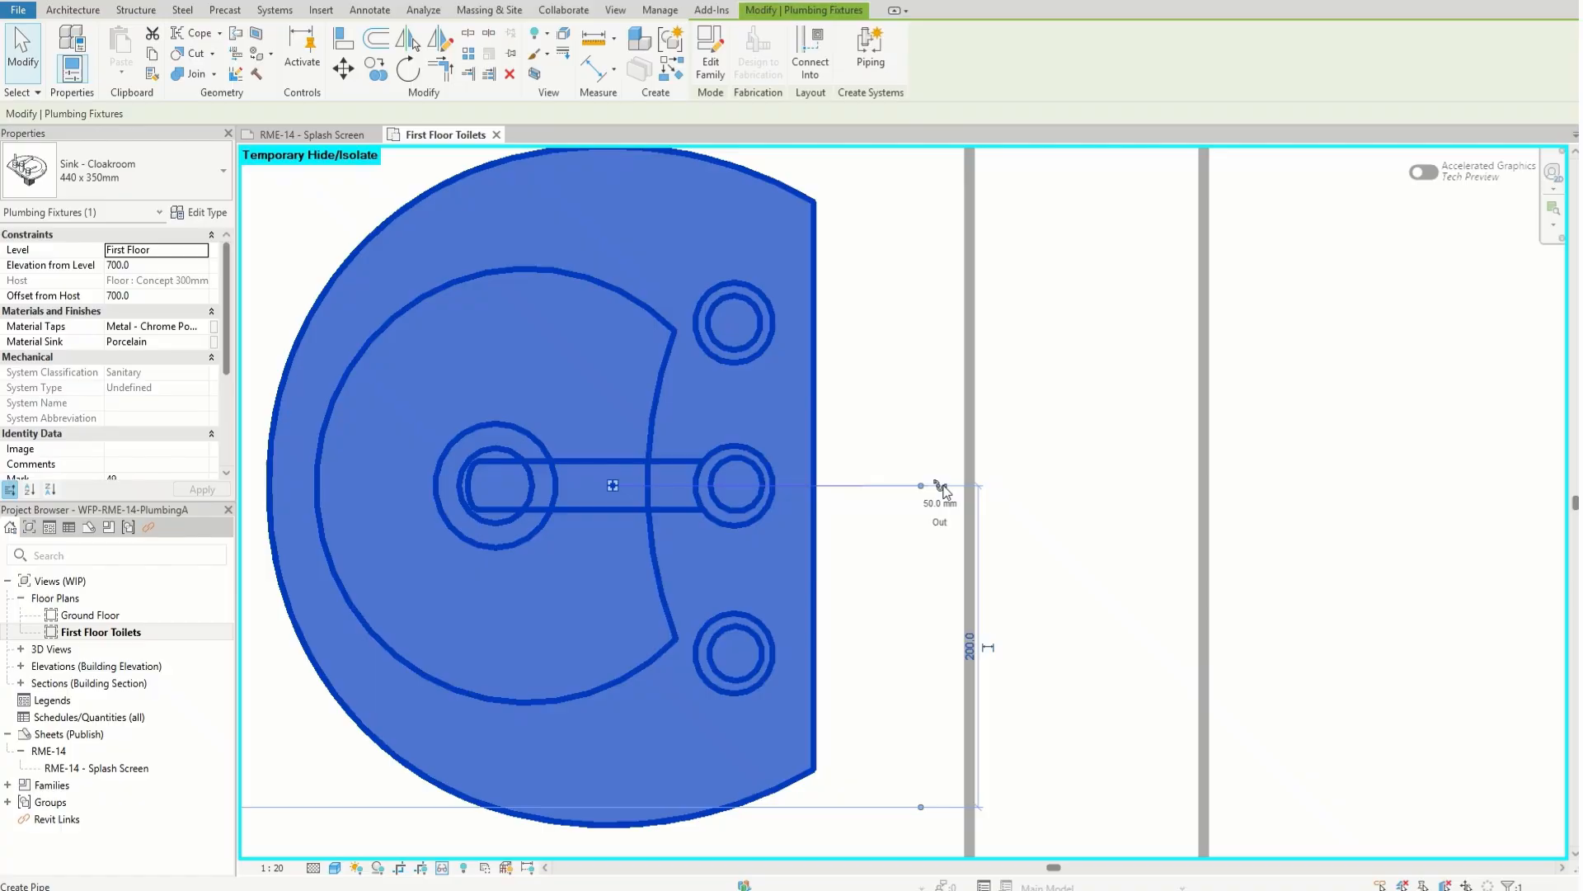
left_click(940, 487)
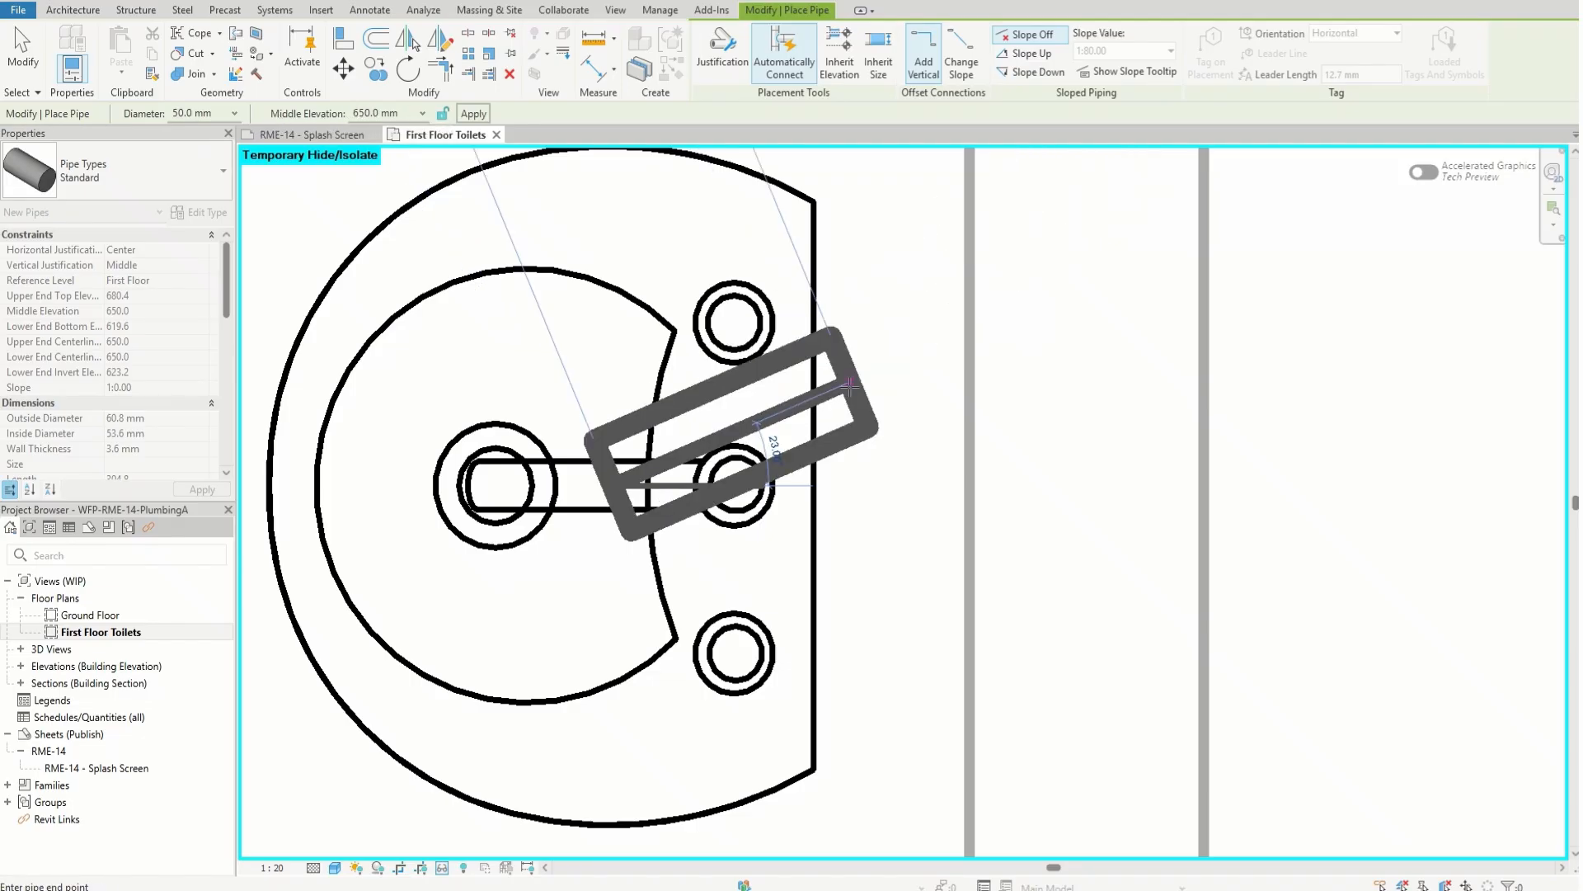
scroll(923, 437, "down", 10)
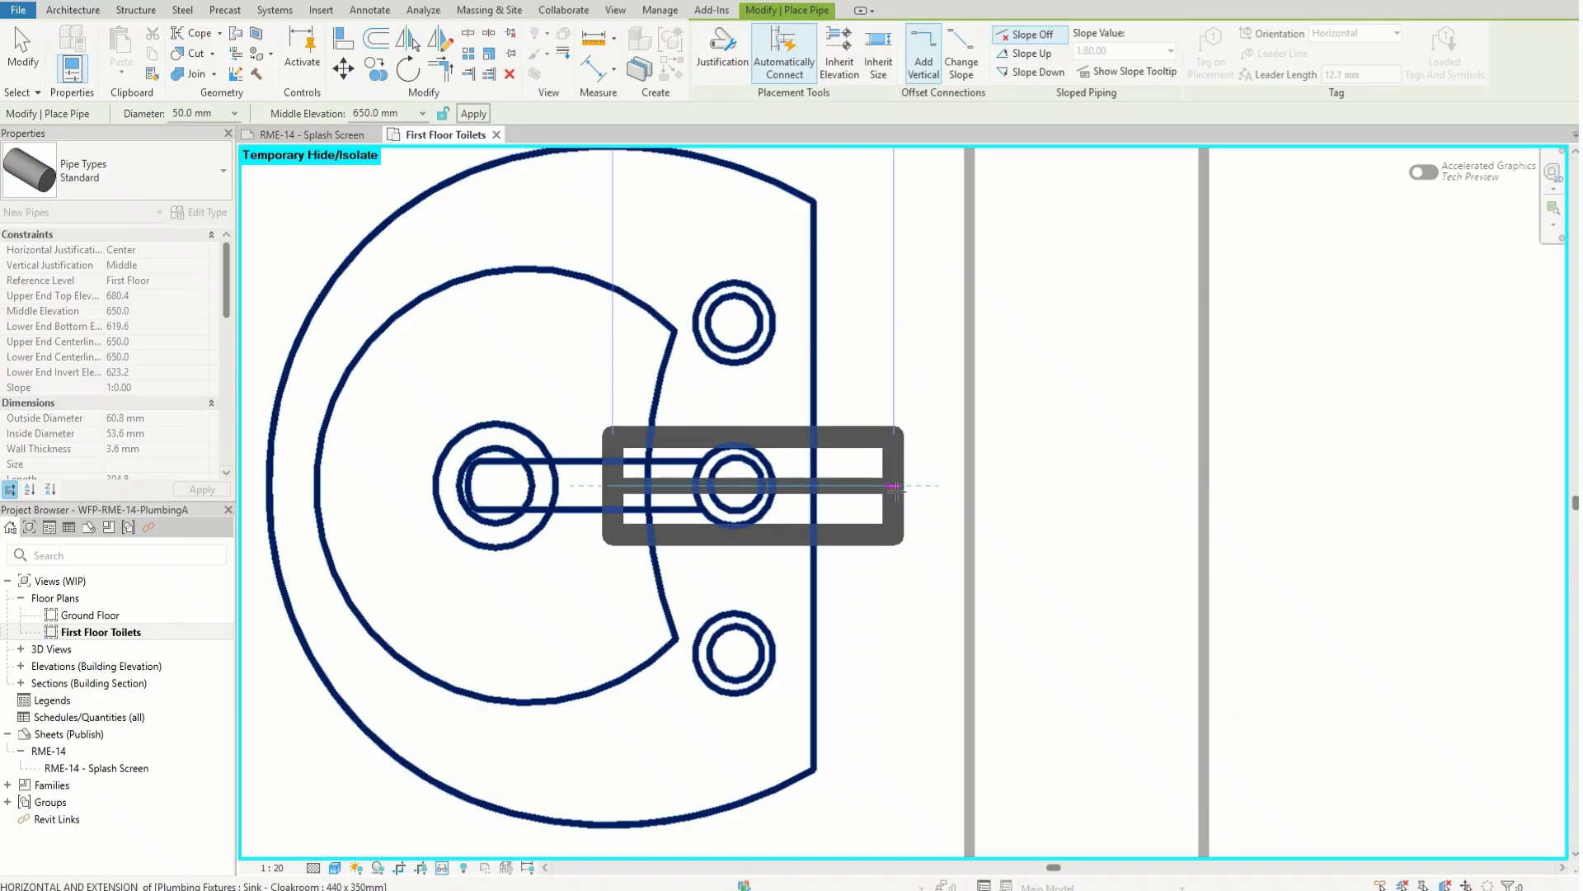
type("180")
scroll(843, 513, "down", 2)
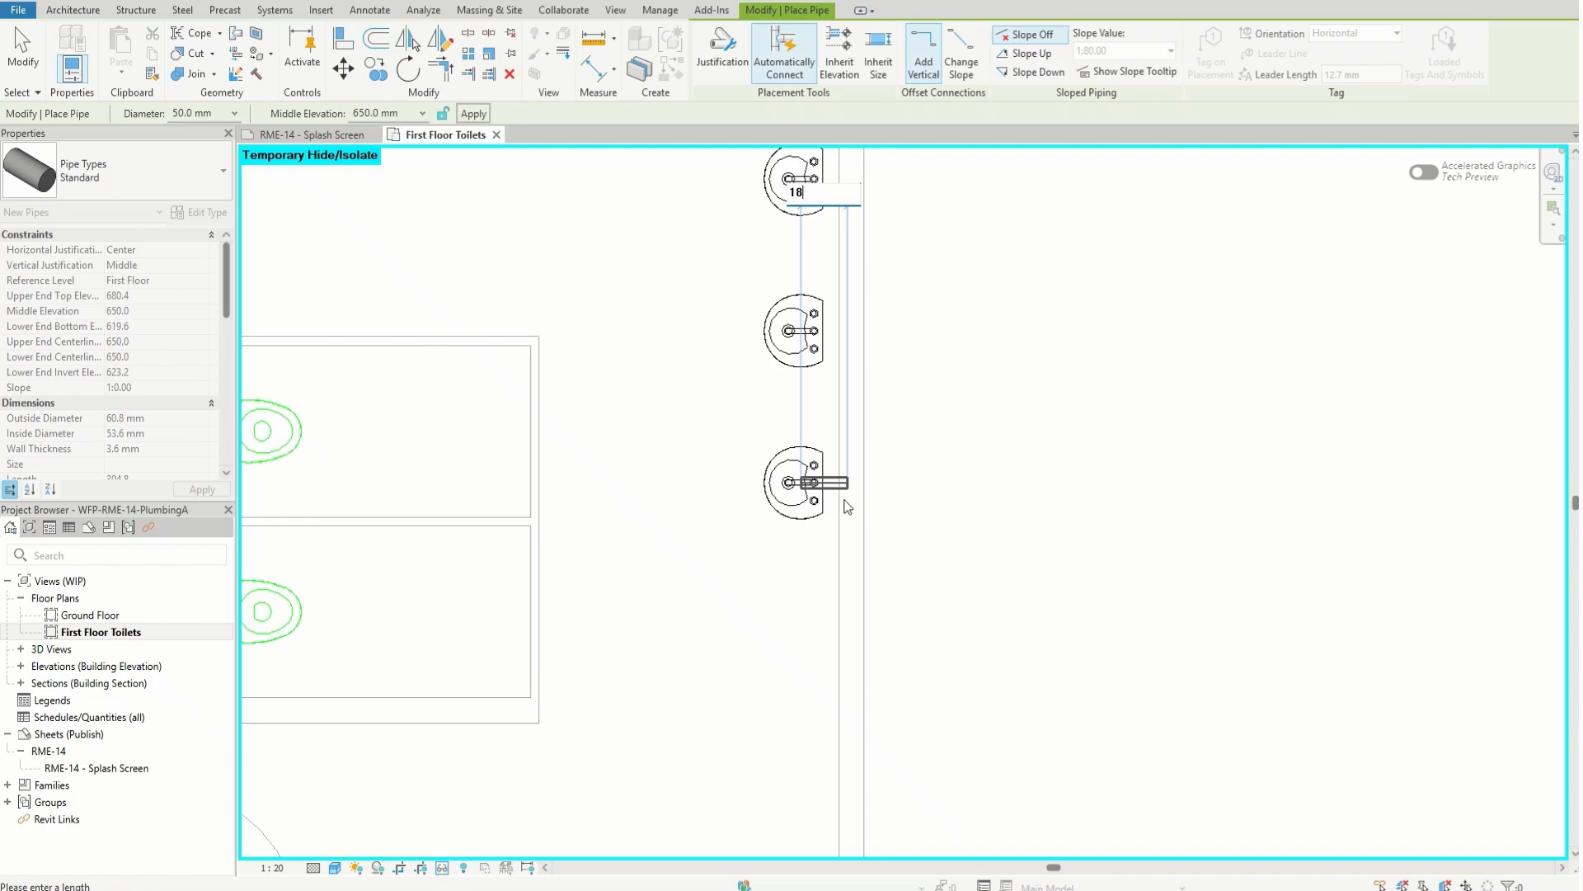
scroll(847, 507, "down", 3)
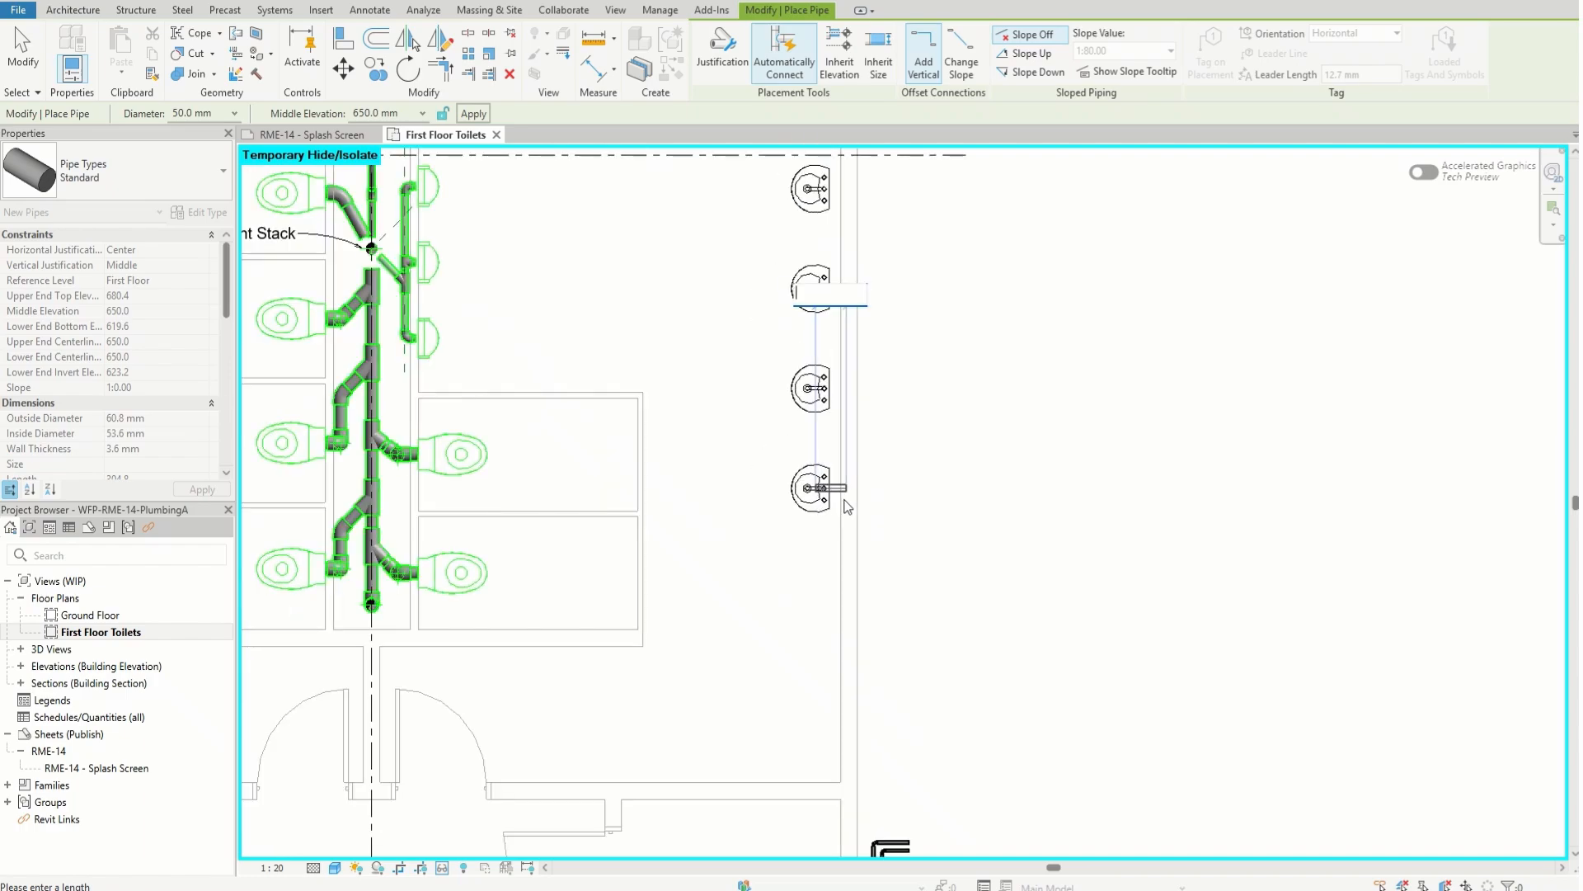
type("180")
key("Return")
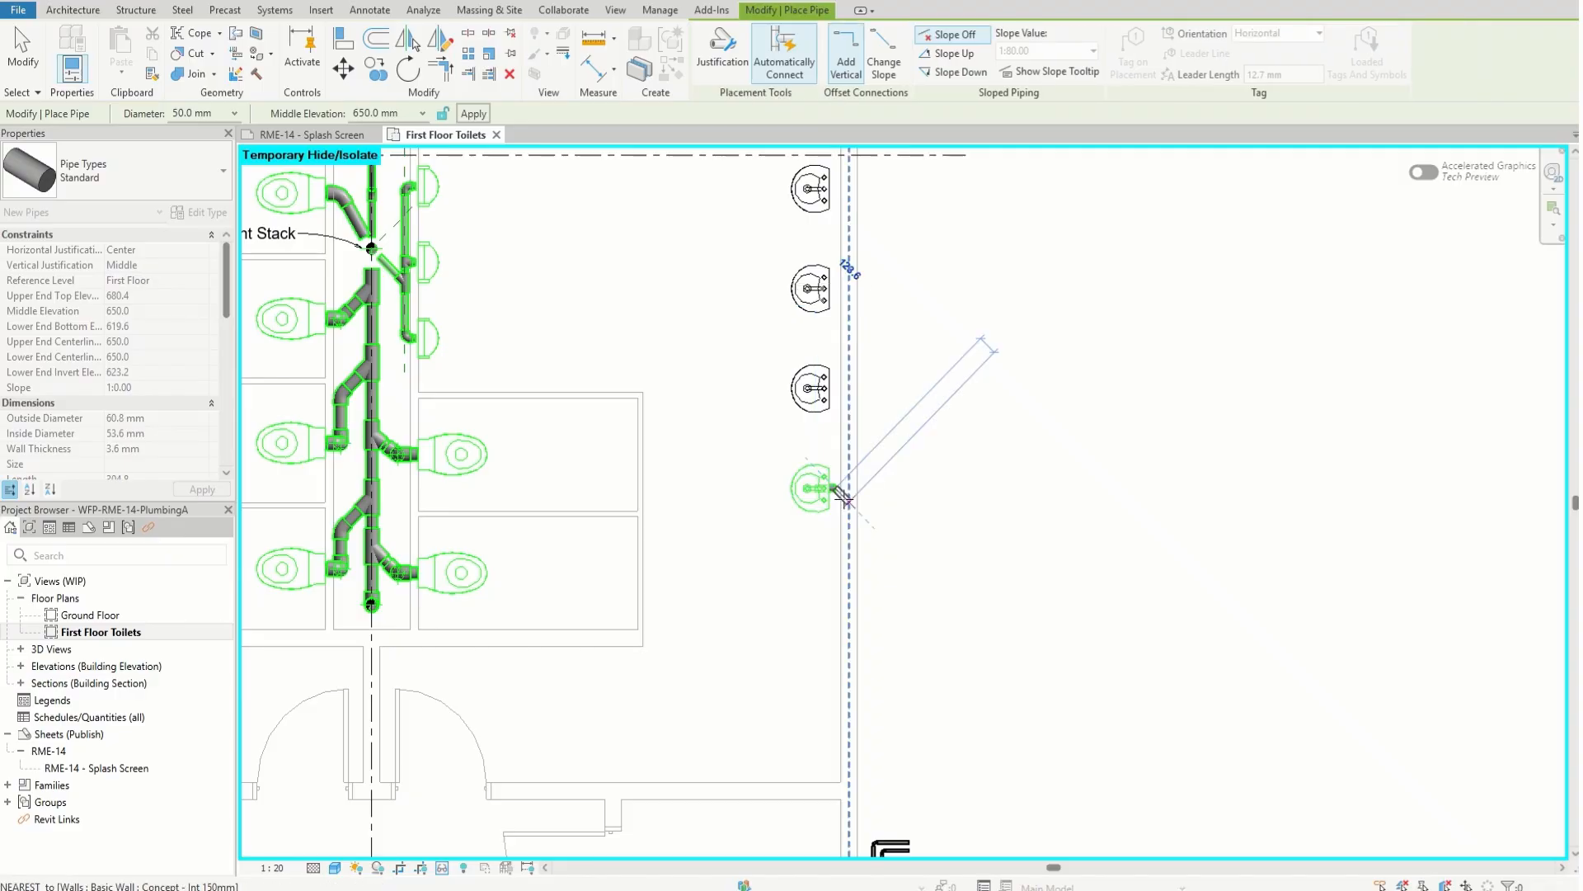
- Set the middle elevation to 250 mm for the pipe run continuing from the end of the basin's short pipe
scroll(860, 488, "up", 2)
scroll(860, 489, "up", 4)
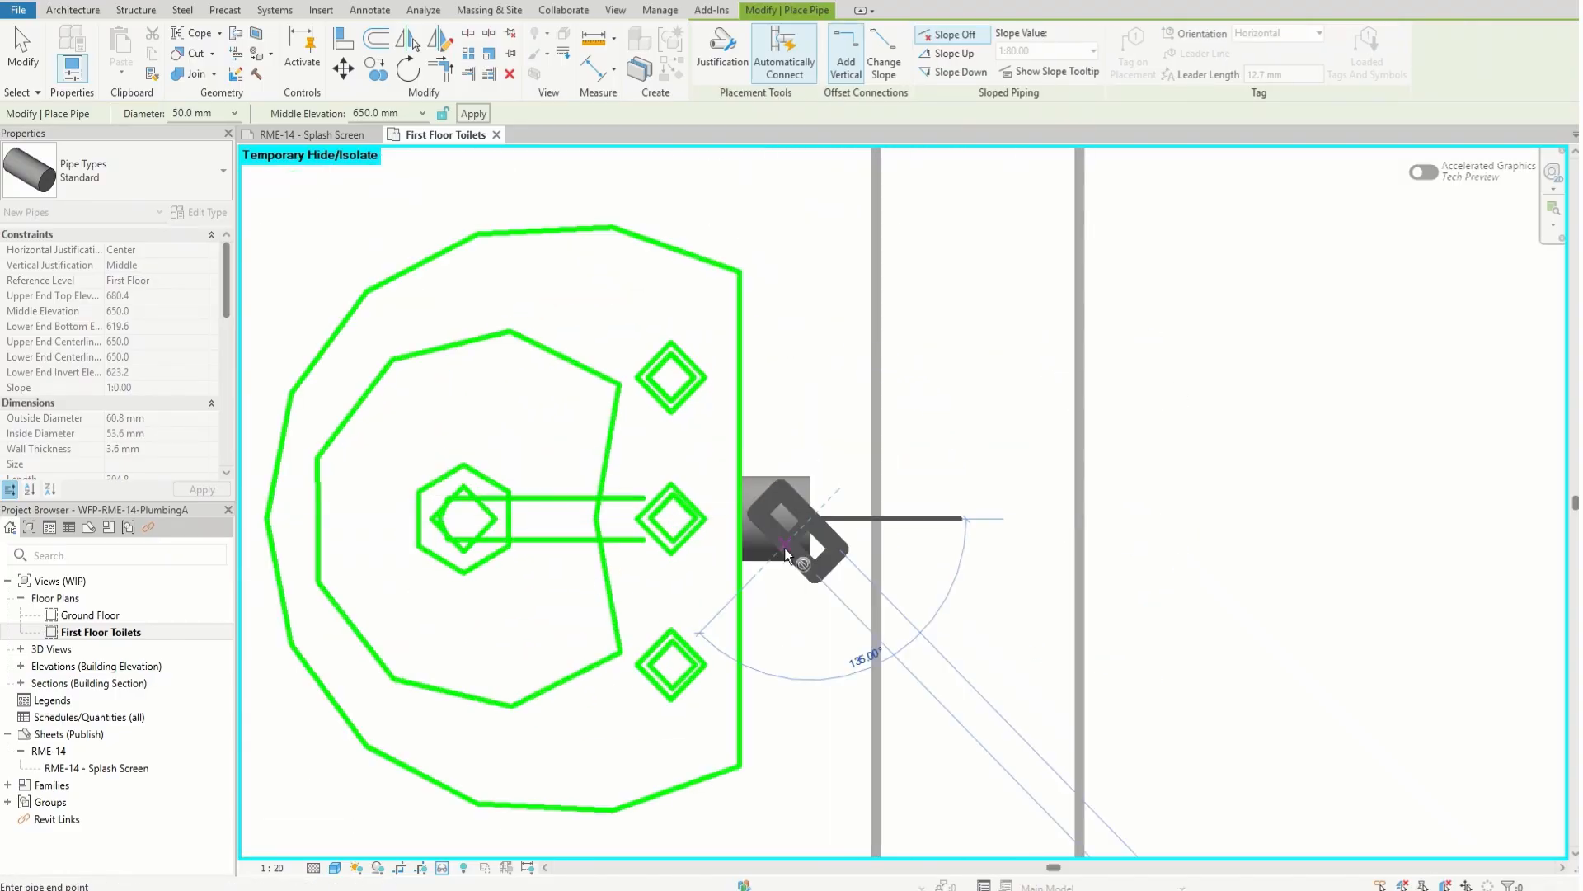
scroll(841, 560, "up", 3)
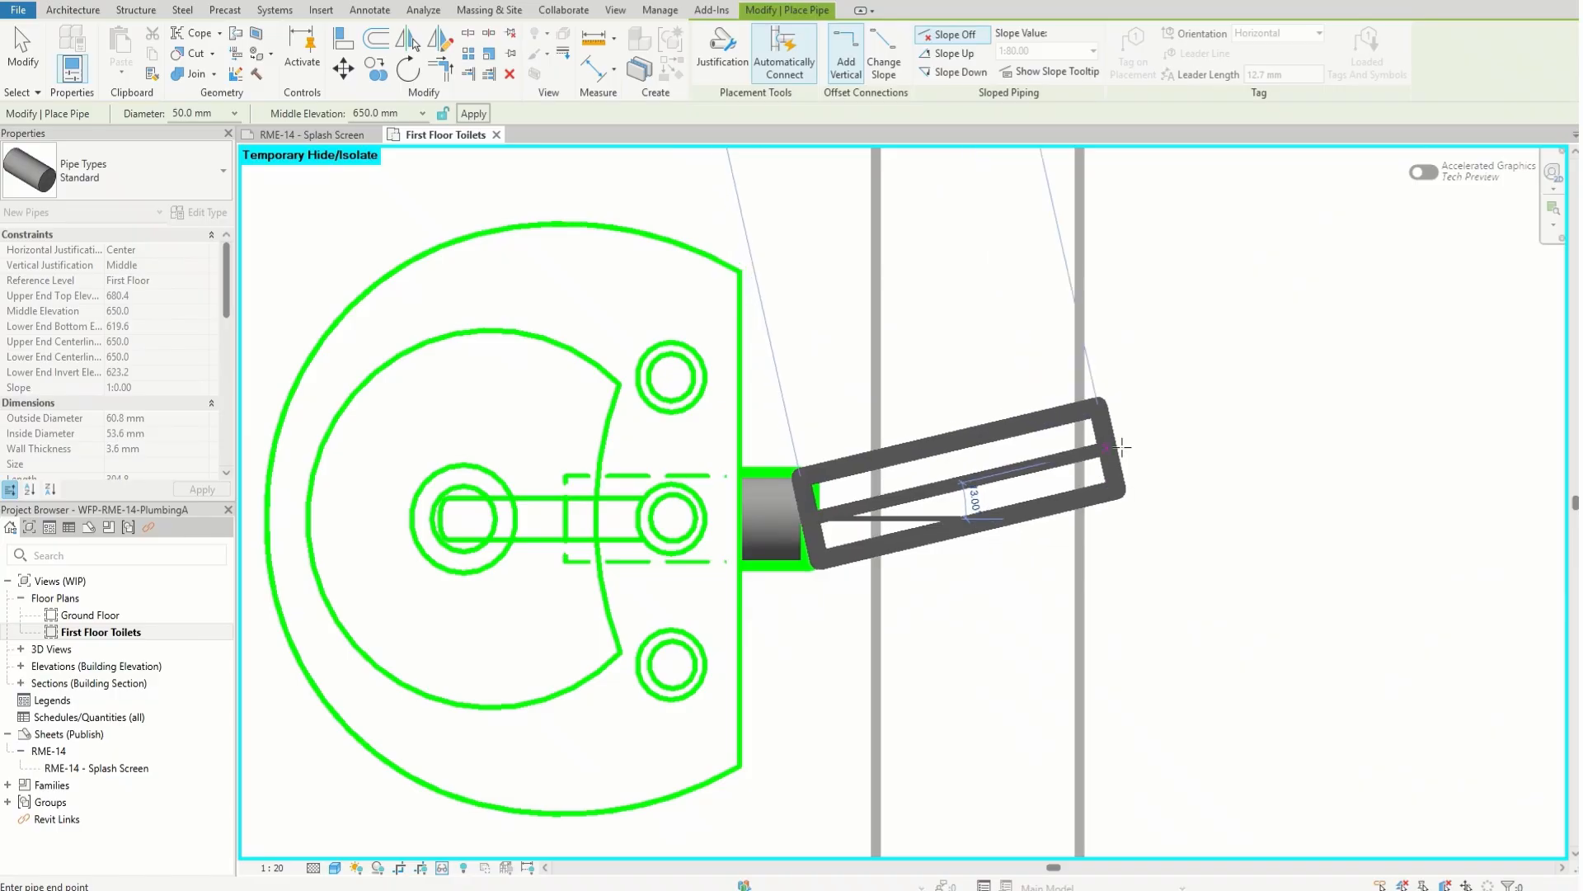
left_click(421, 114)
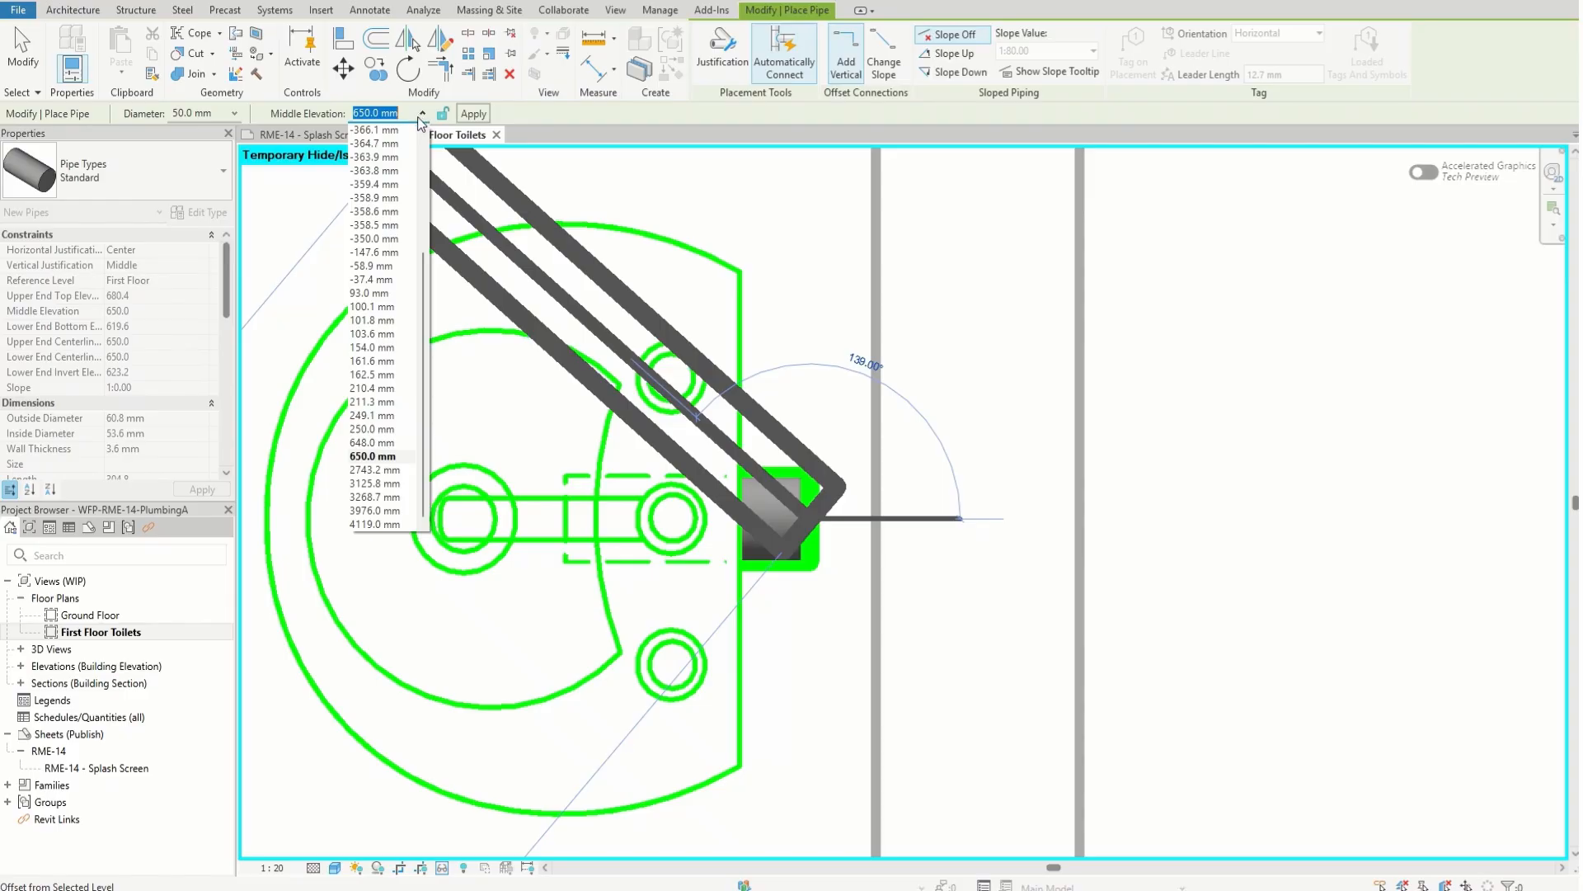
scroll(404, 198, "up", 4)
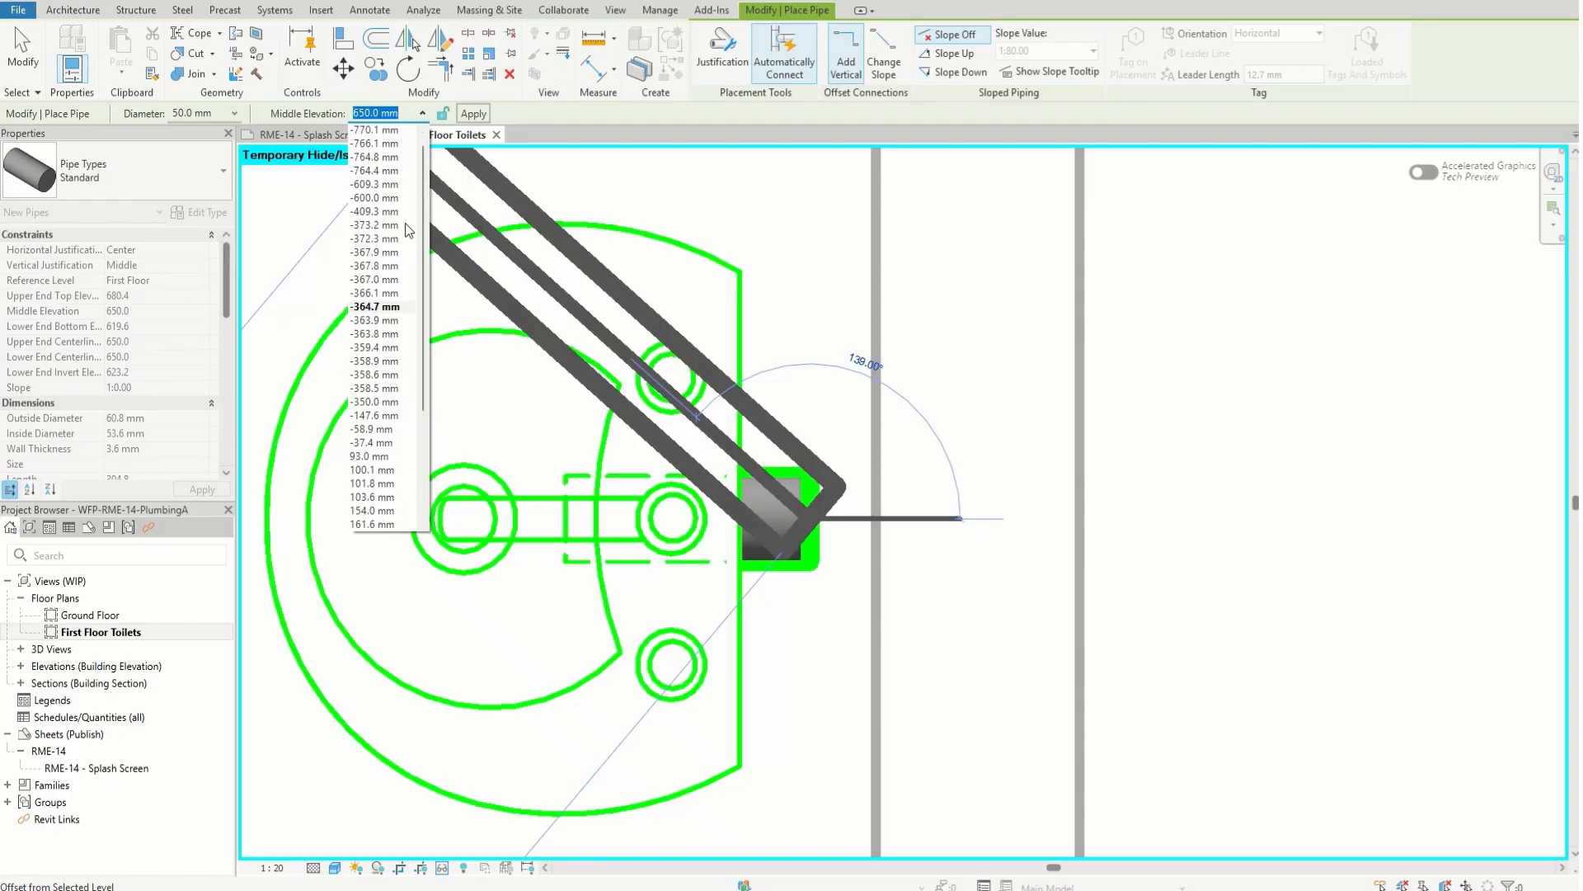
scroll(407, 235, "up", 1)
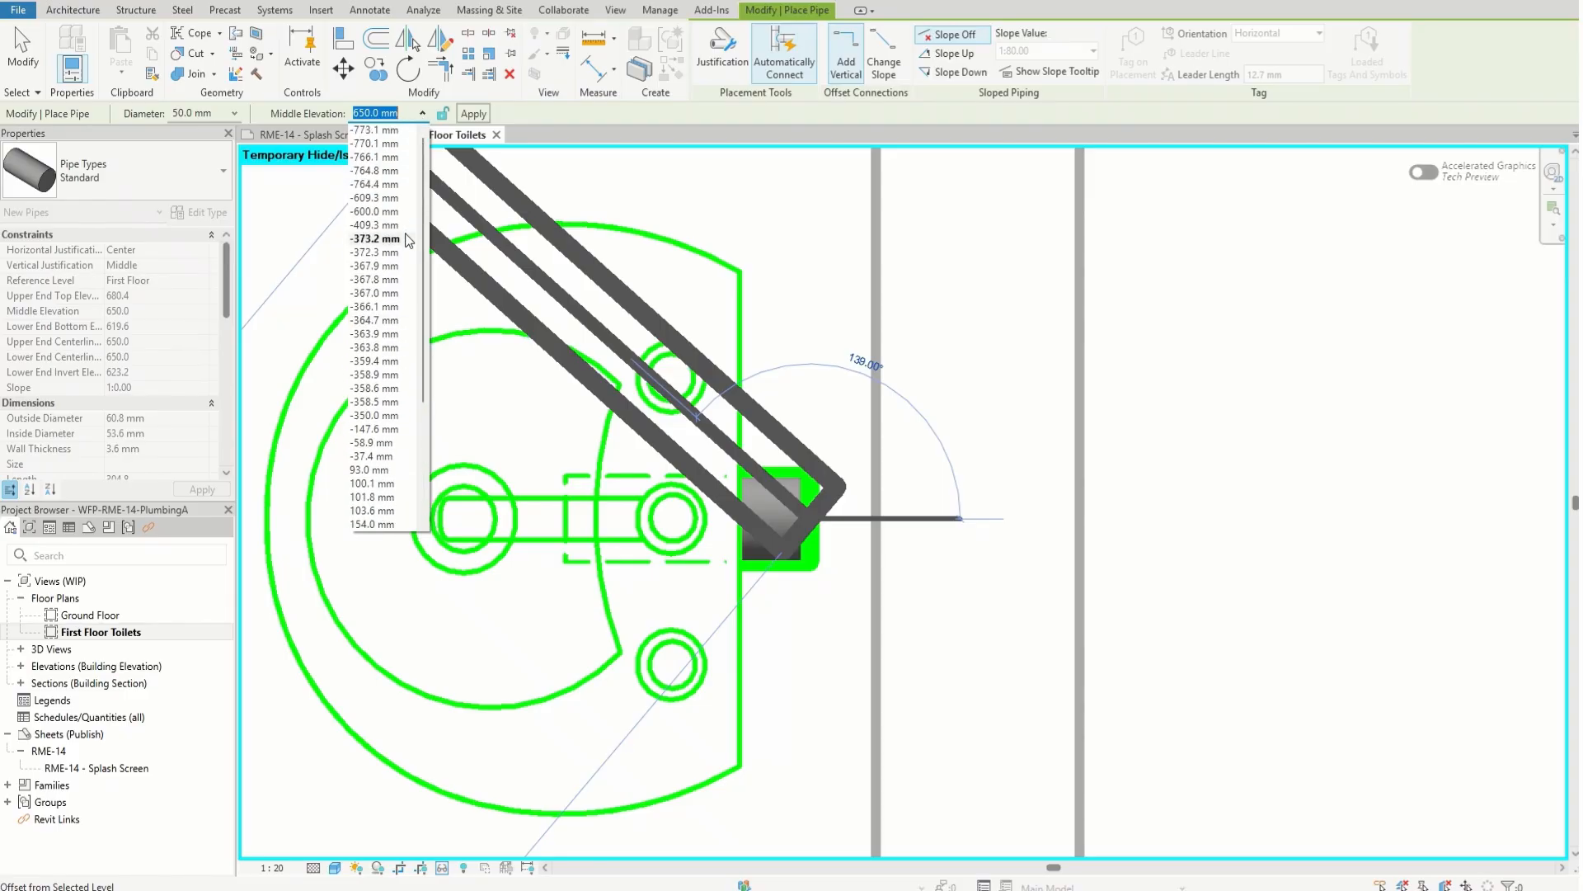
scroll(395, 371, "down", 4)
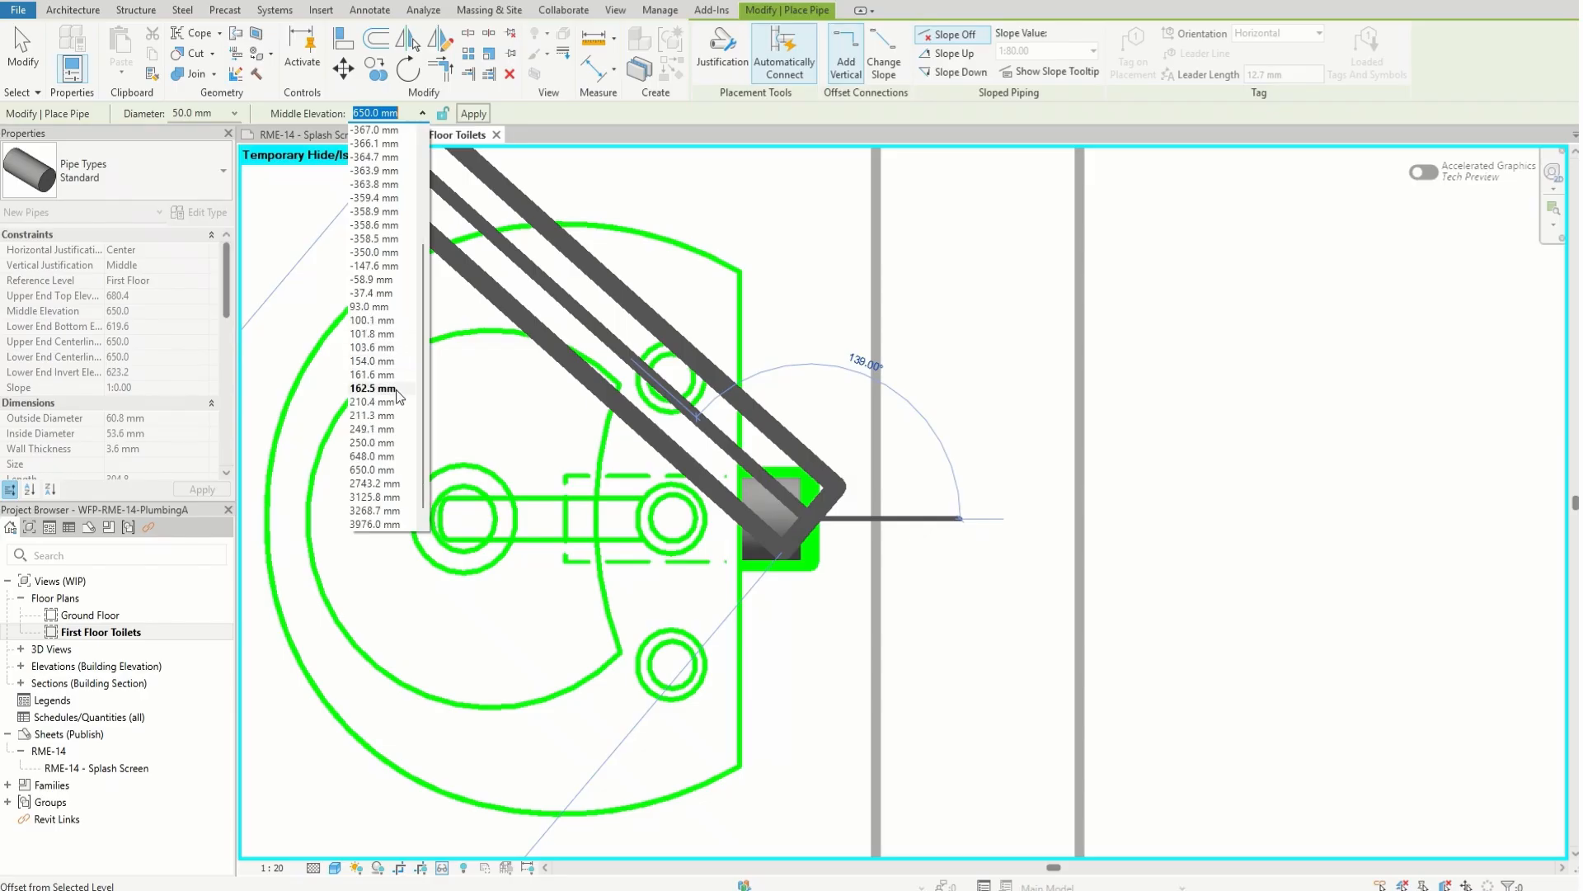
left_click(390, 442)
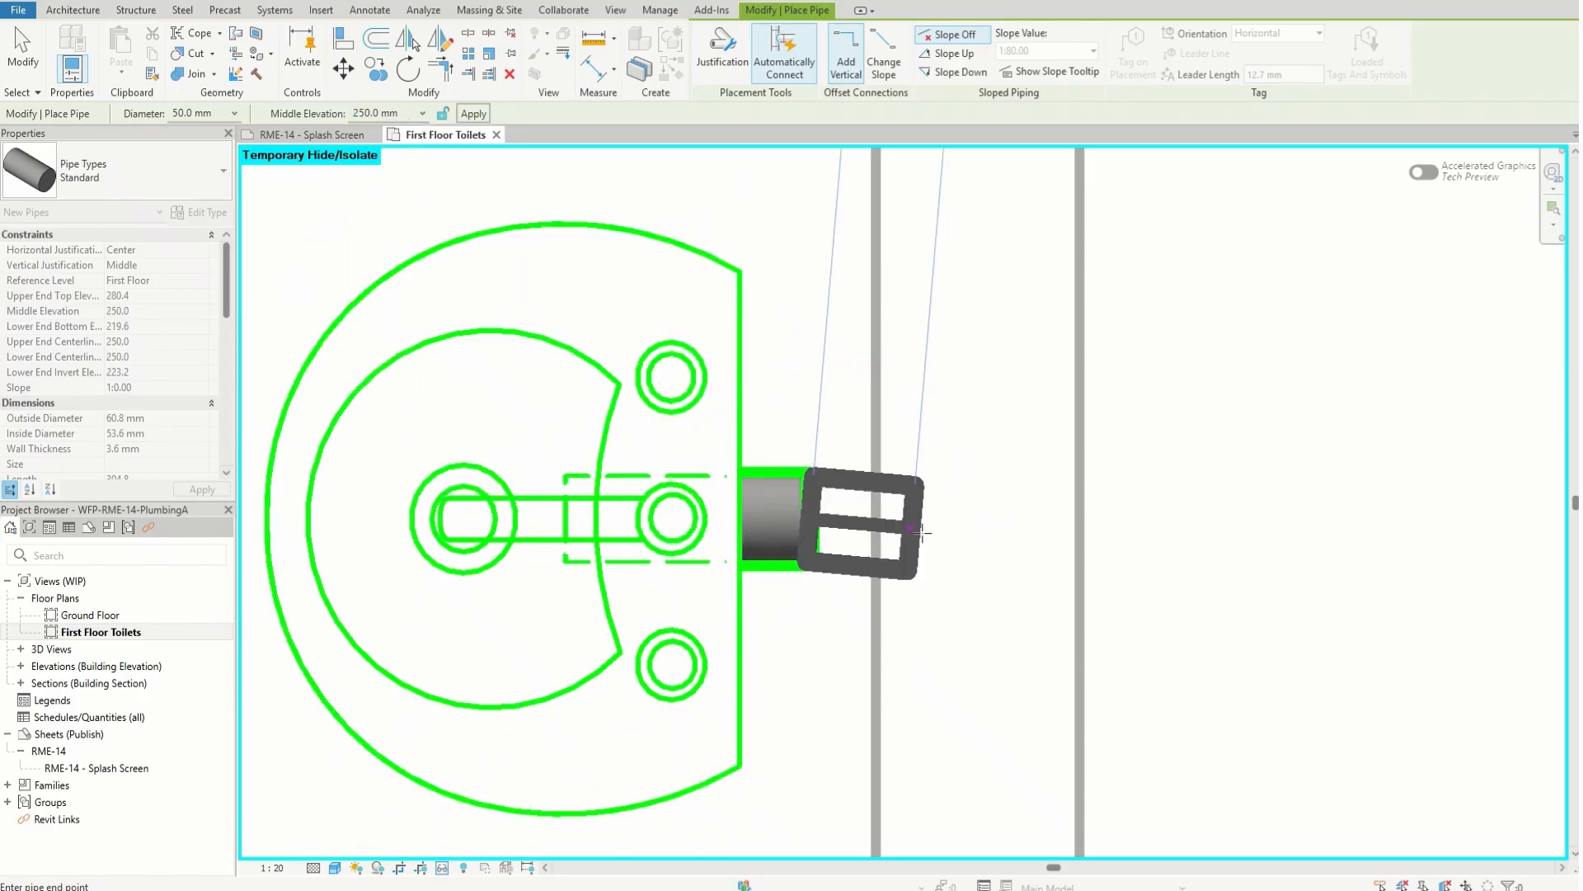
- Draw the 50 mm pipe about 3040 mm straight up the plan behind the basins, ending just beyond the uppermost basin
scroll(817, 466, "down", 6)
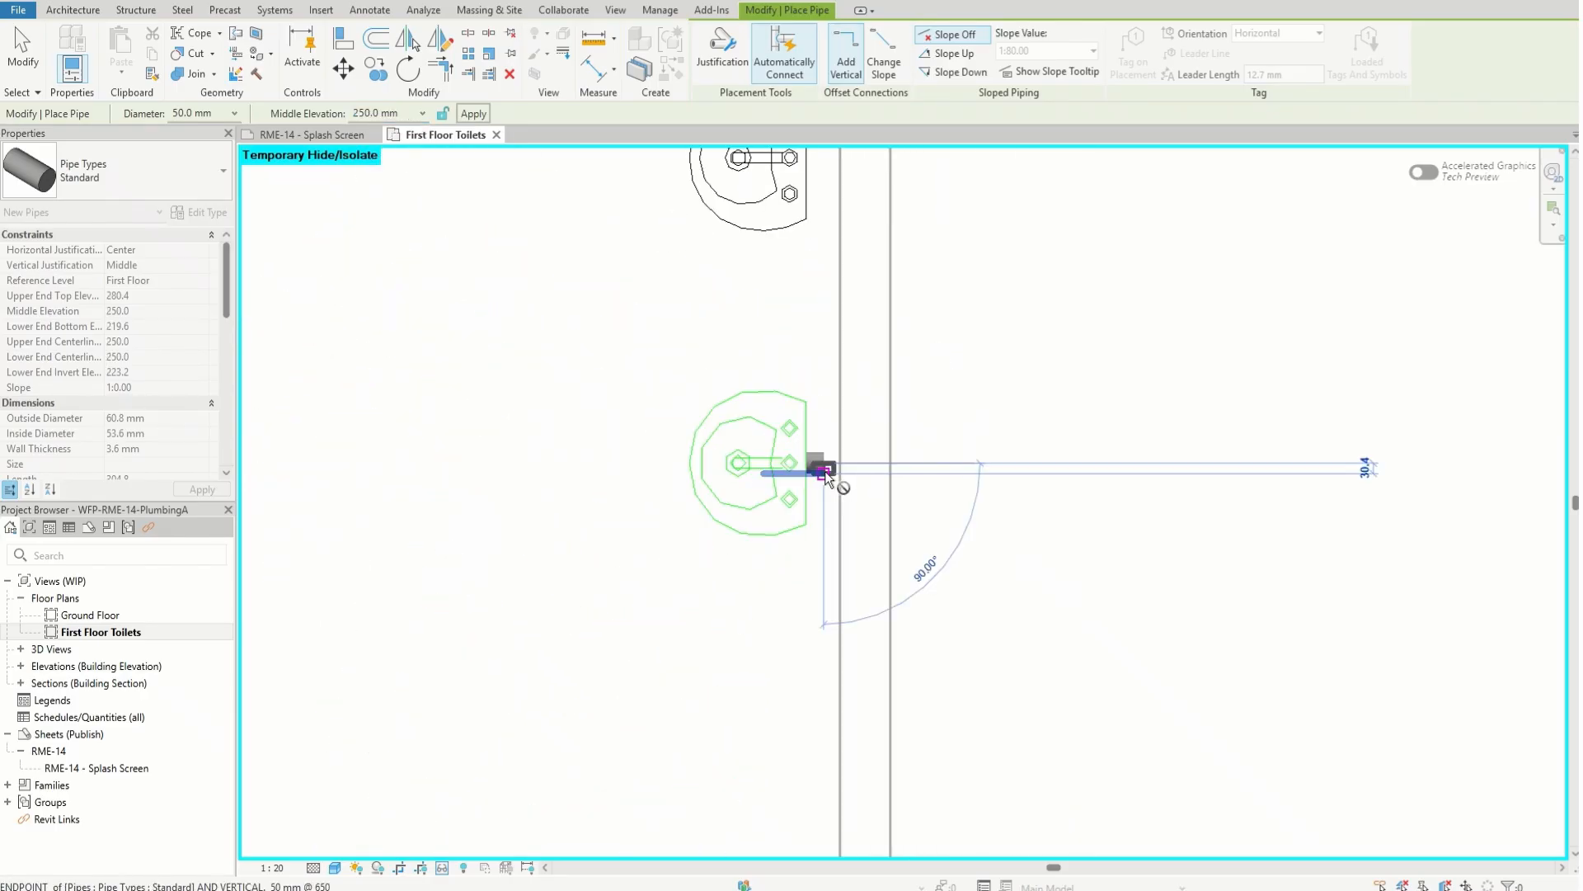
scroll(823, 474, "down", 3)
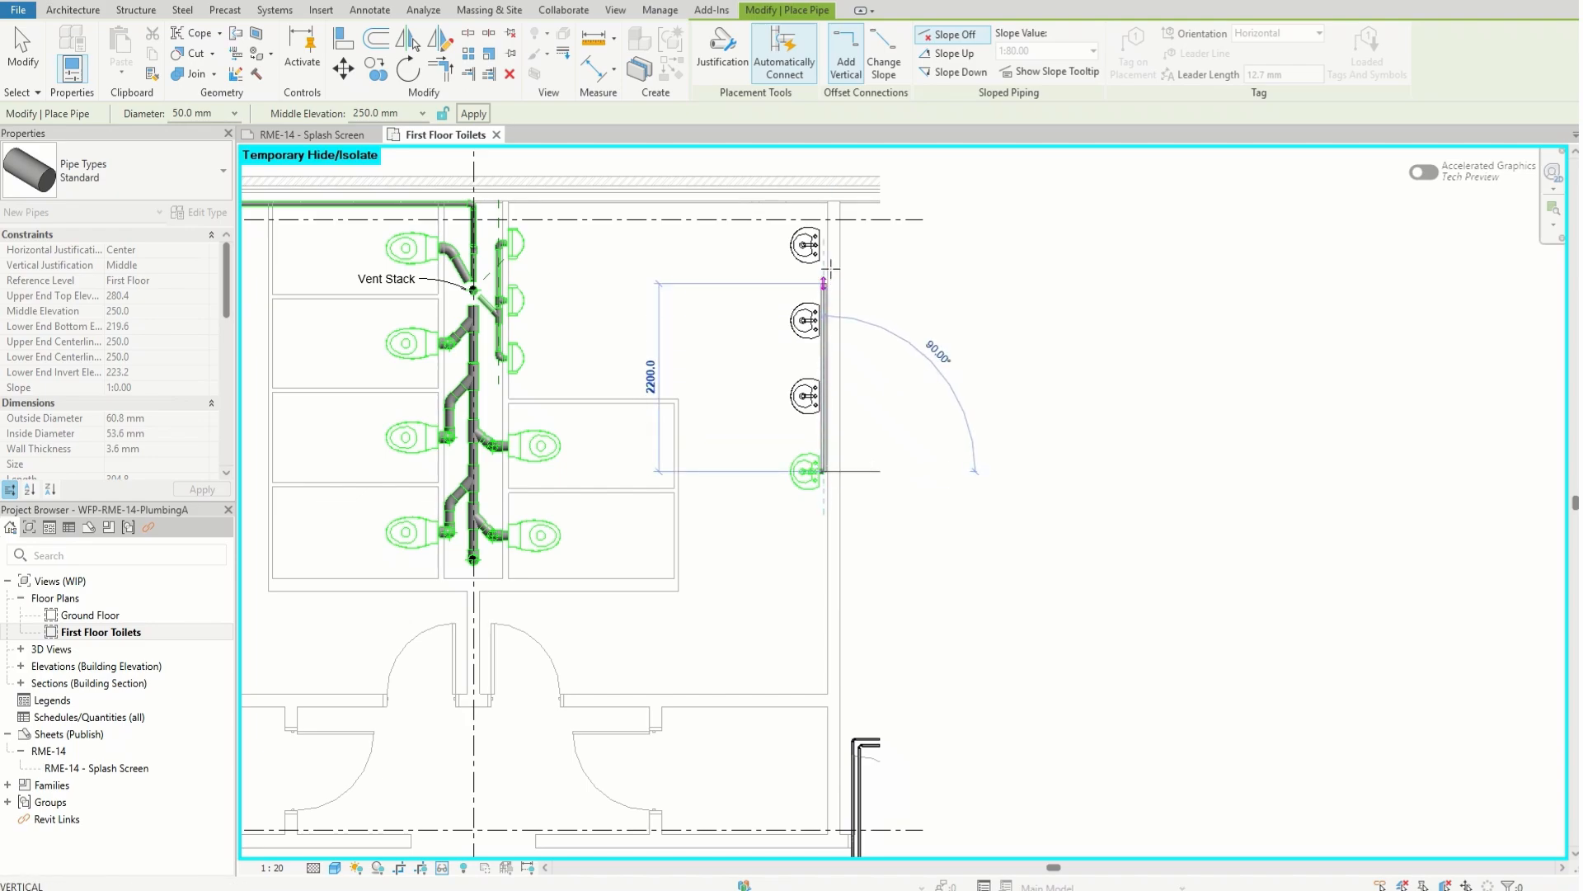
scroll(831, 235, "up", 3)
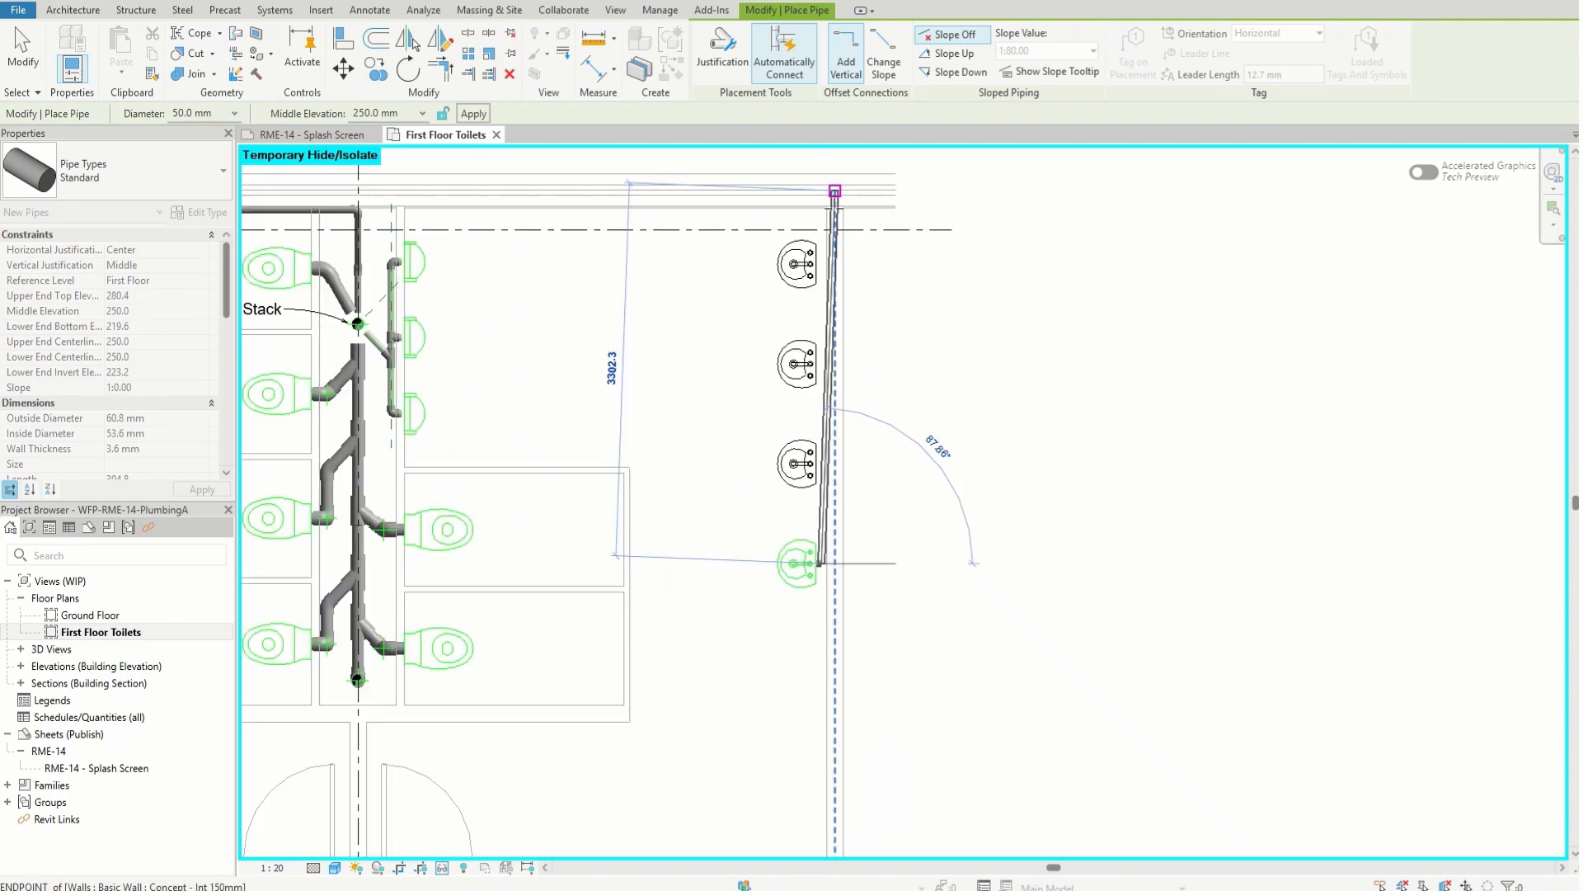
scroll(829, 236, "up", 2)
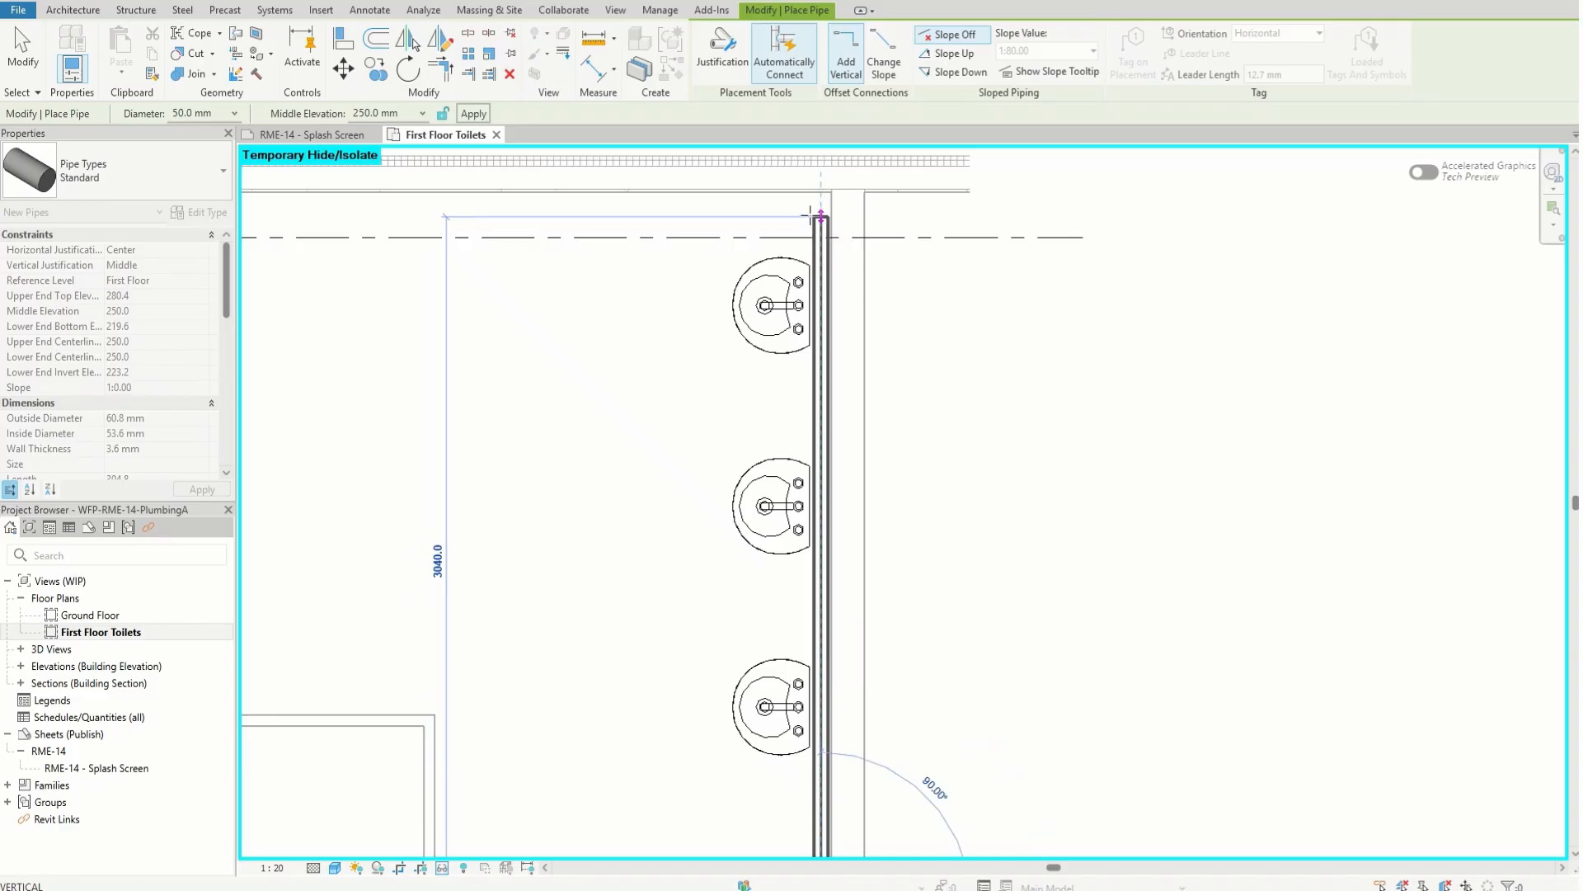
left_click(818, 216)
- Continue the pipe horizontally from above the uppermost basin to the vertical reference plane in the wall behind the urinals
scroll(812, 239, "down", 4)
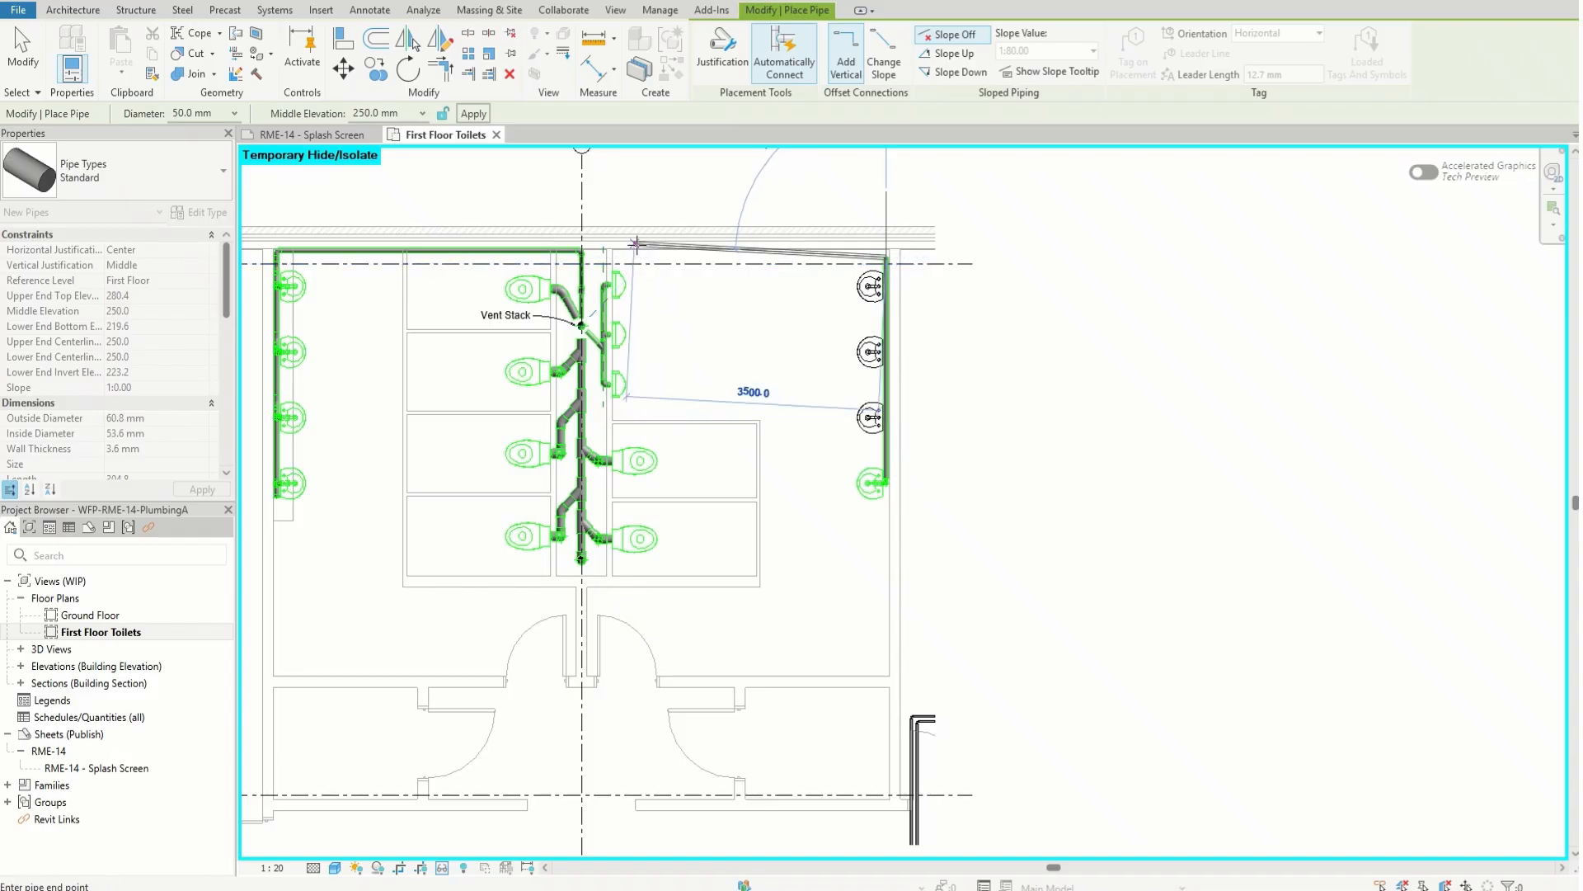
scroll(635, 245, "up", 4)
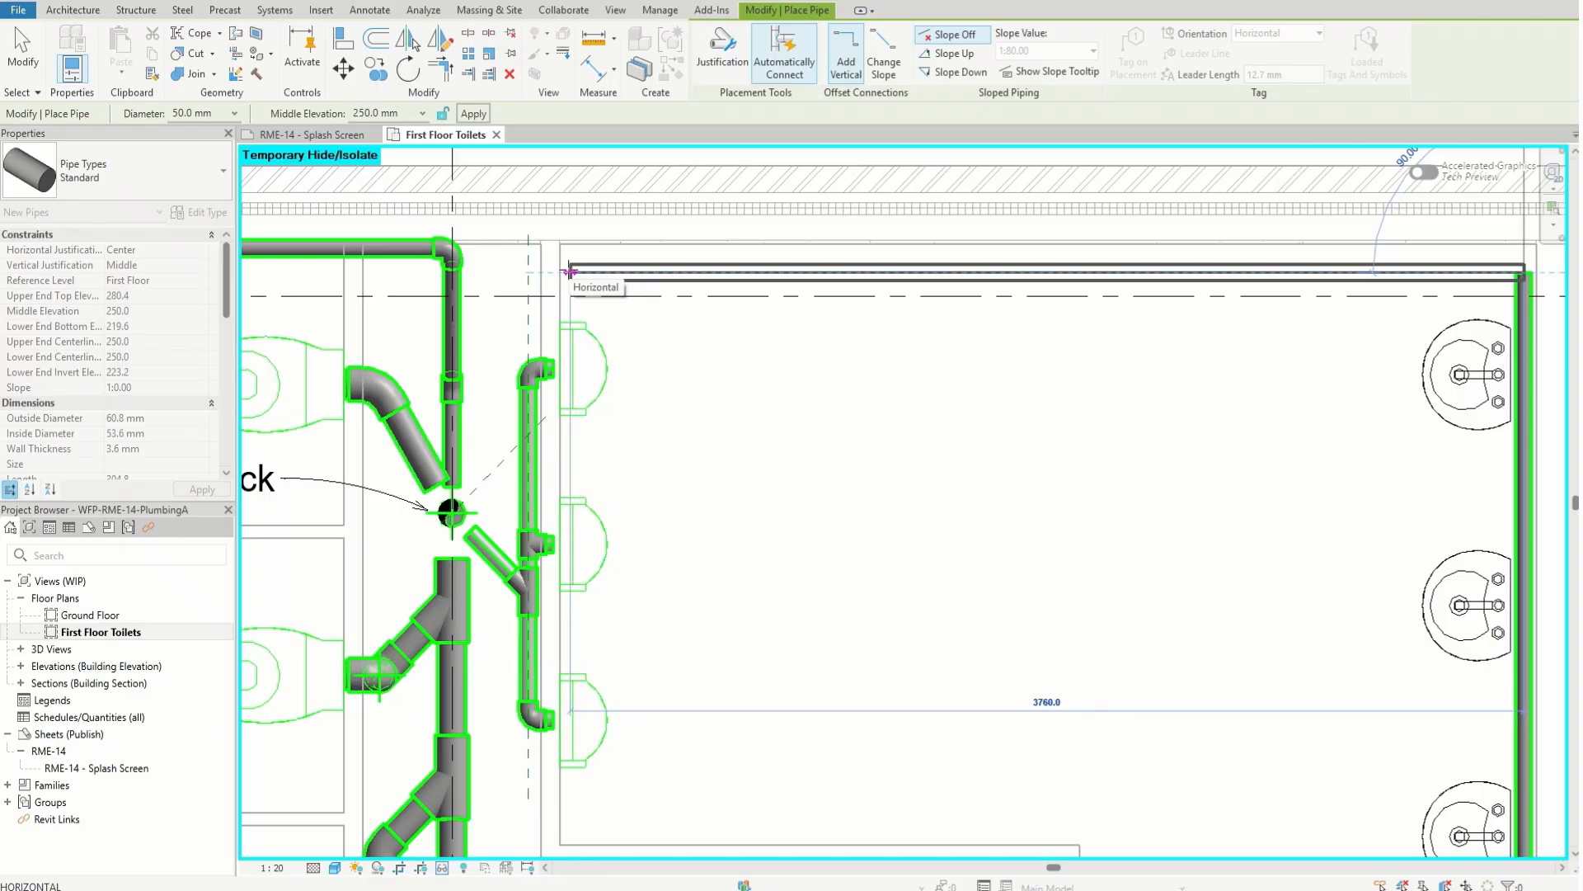
scroll(569, 273, "up", 2)
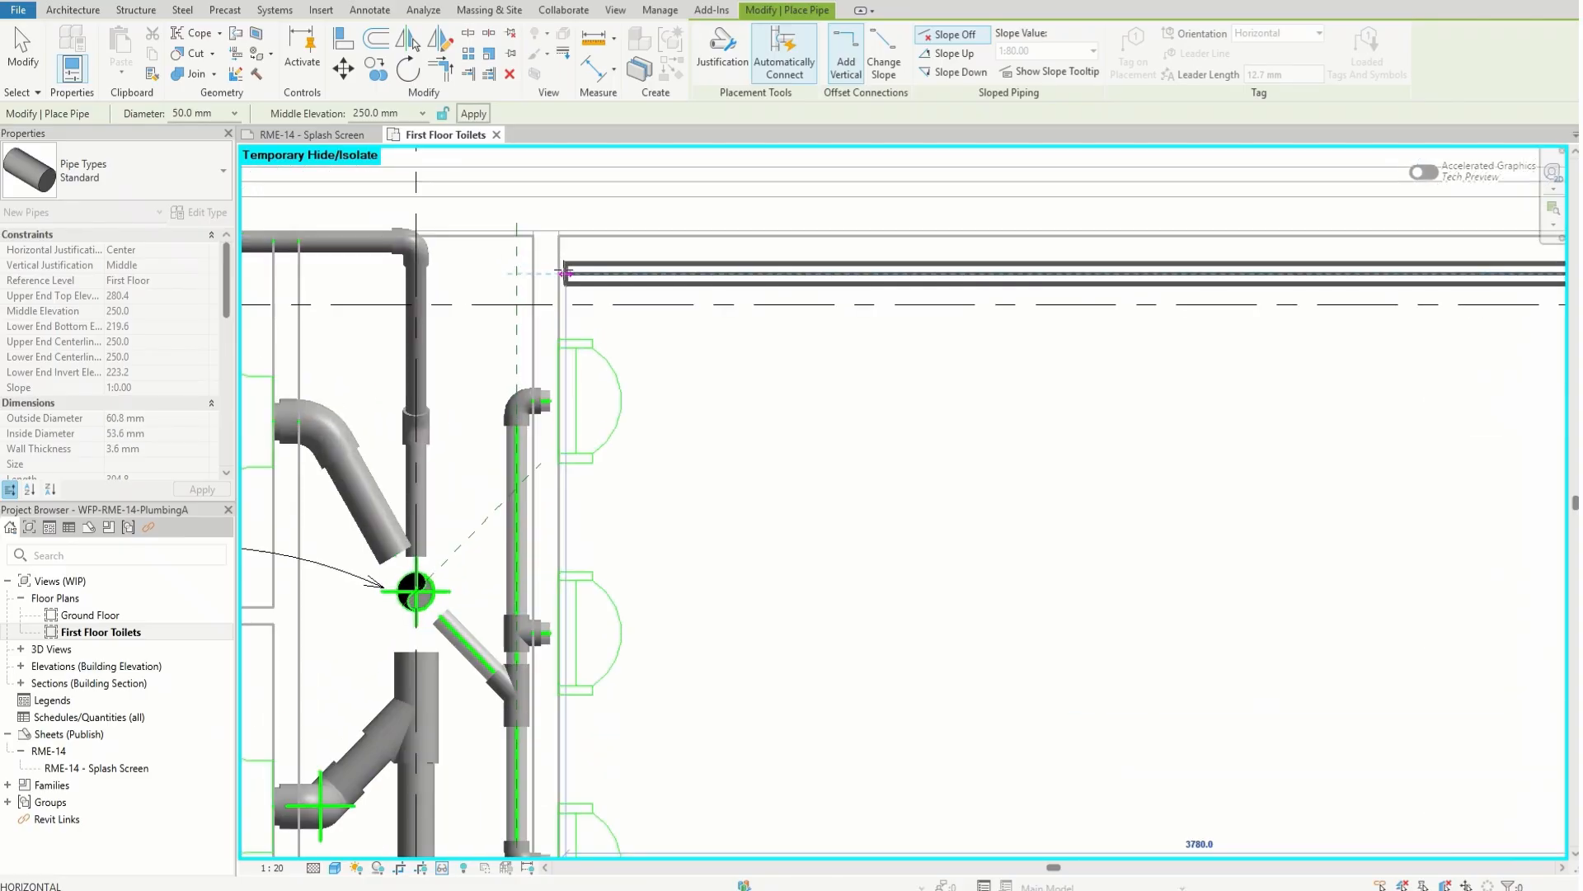
left_click(524, 274)
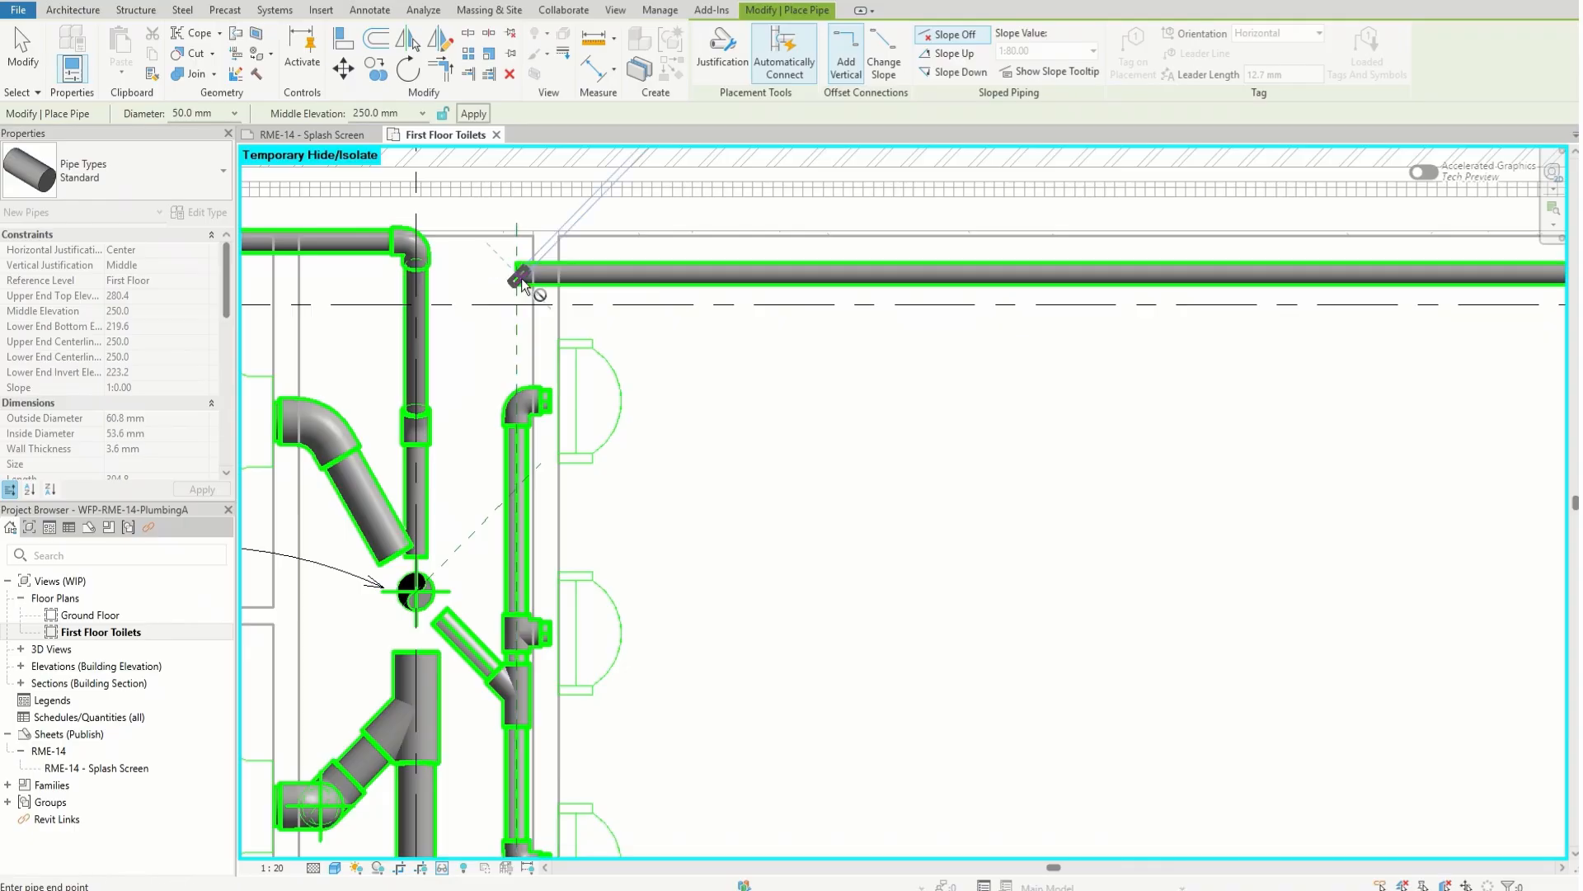
- Set the middle elevation to -400 mm for the pipe continuing from the end of the horizontal run
scroll(515, 288, "down", 3)
scroll(516, 287, "up", 2)
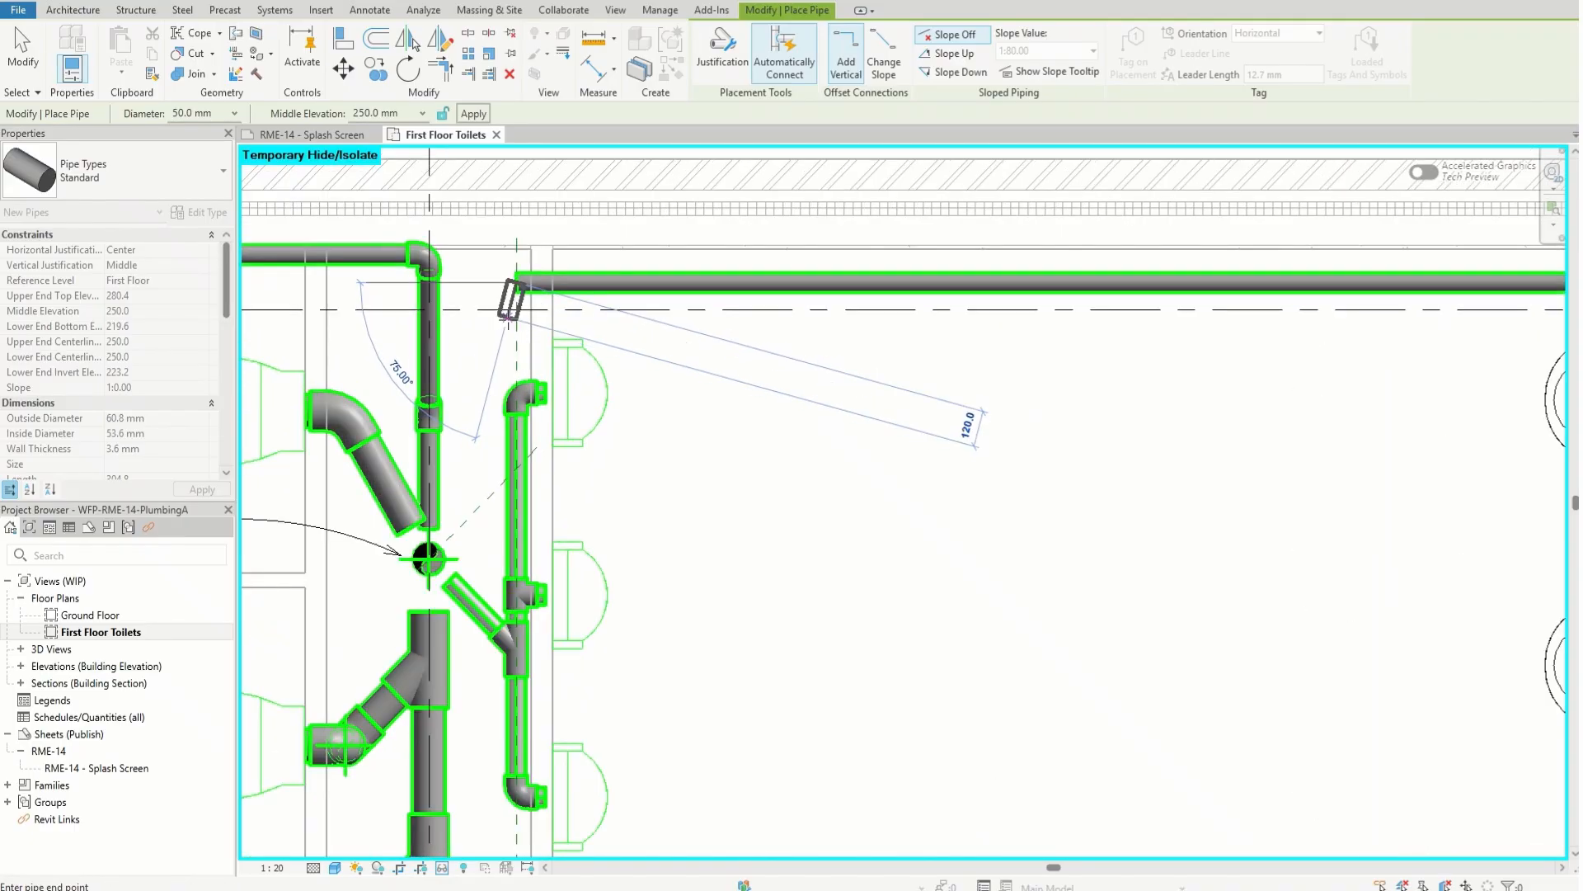
left_click(423, 113)
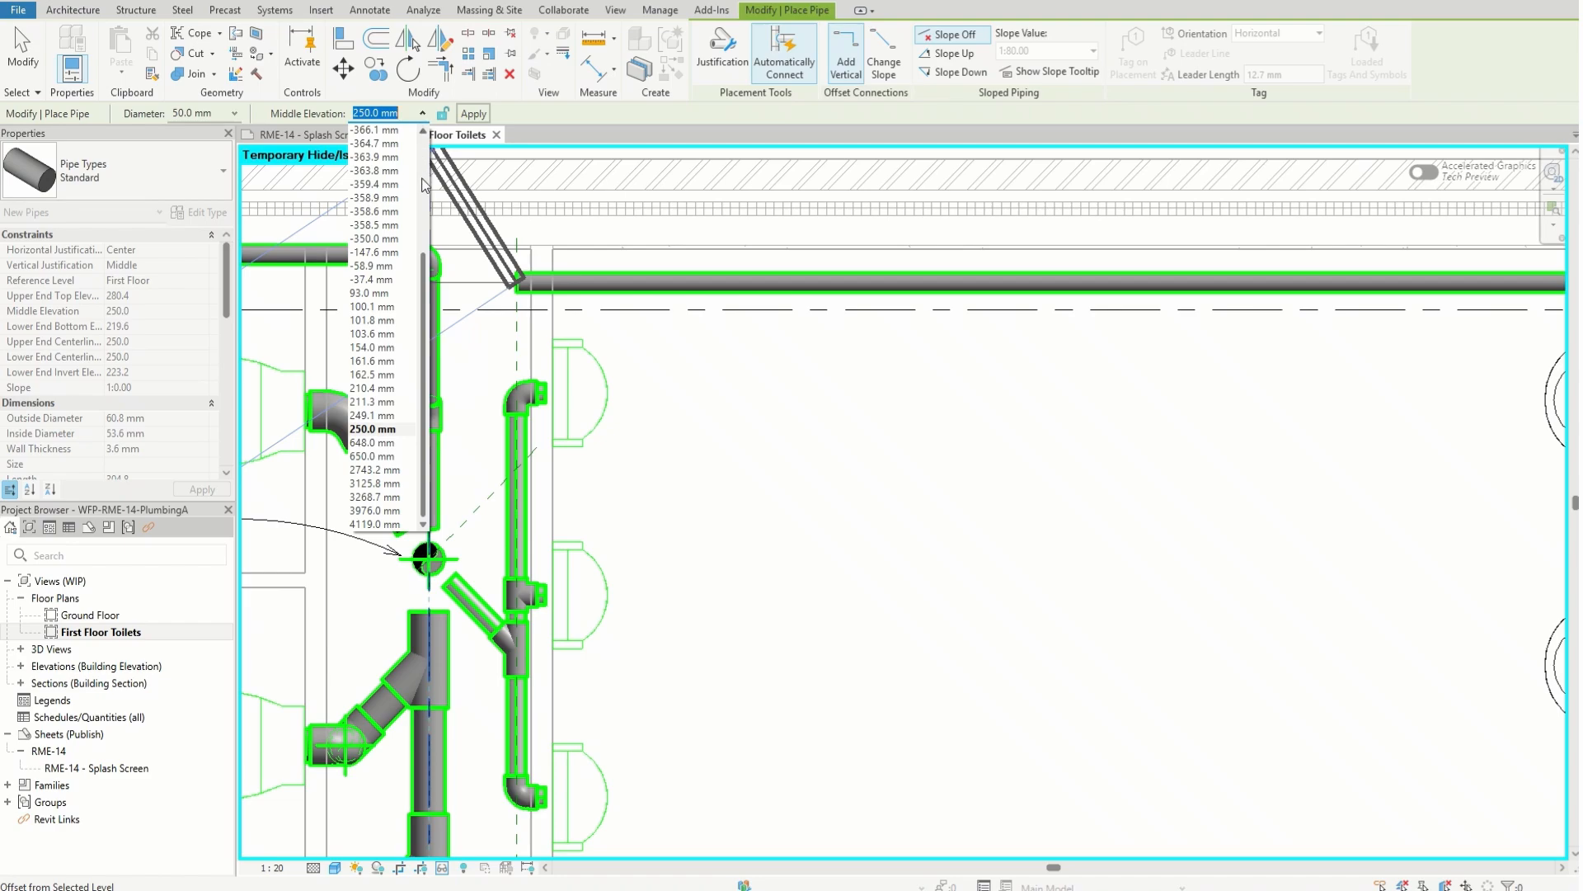
scroll(404, 245, "up", 4)
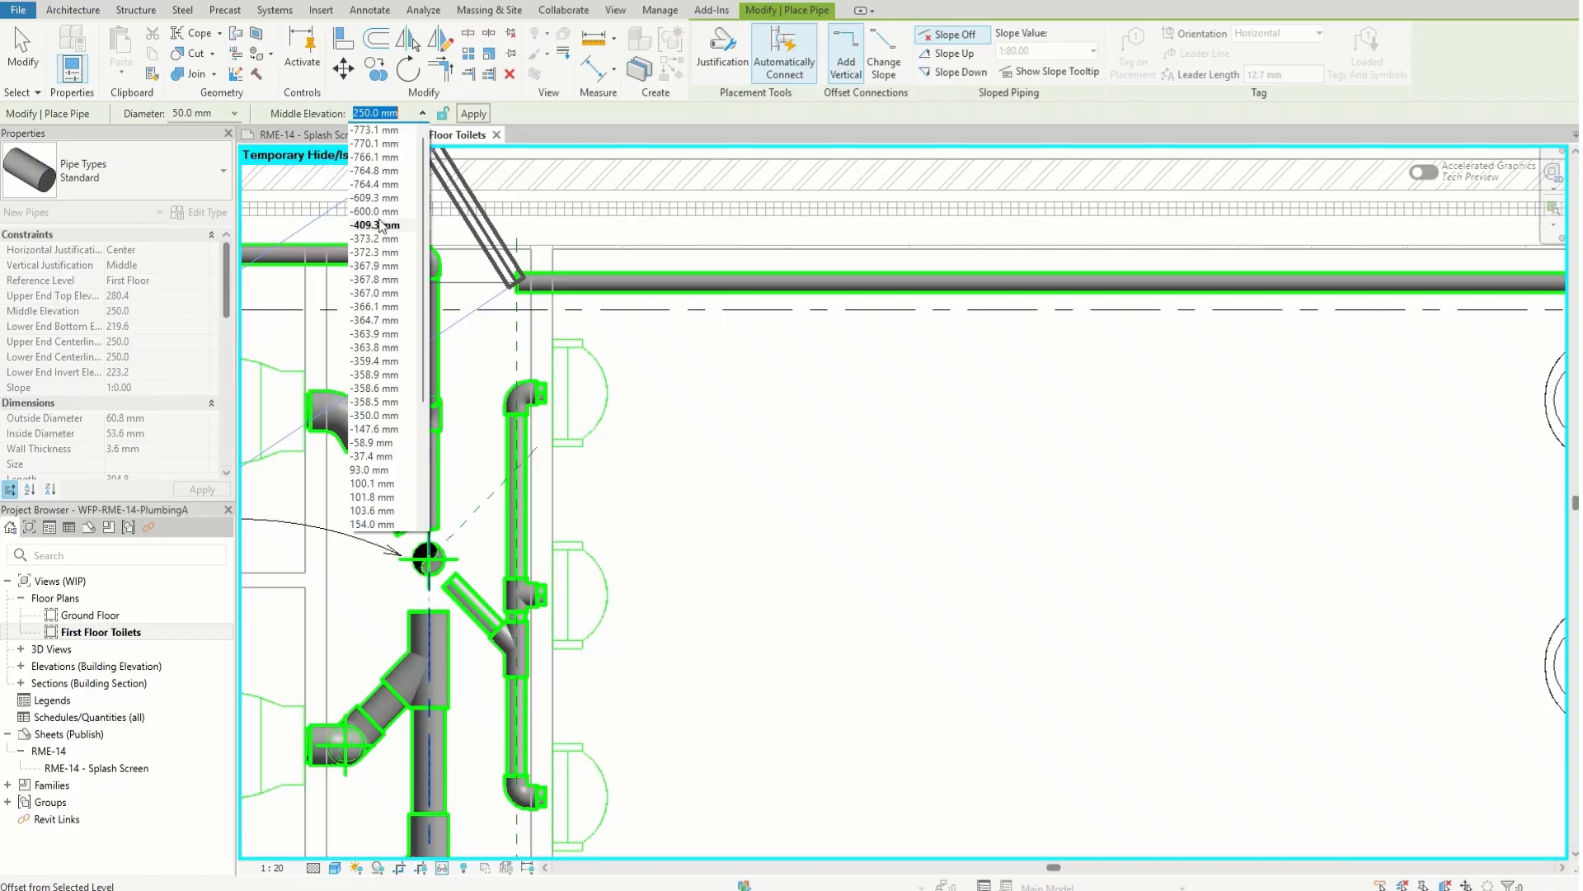
type("-")
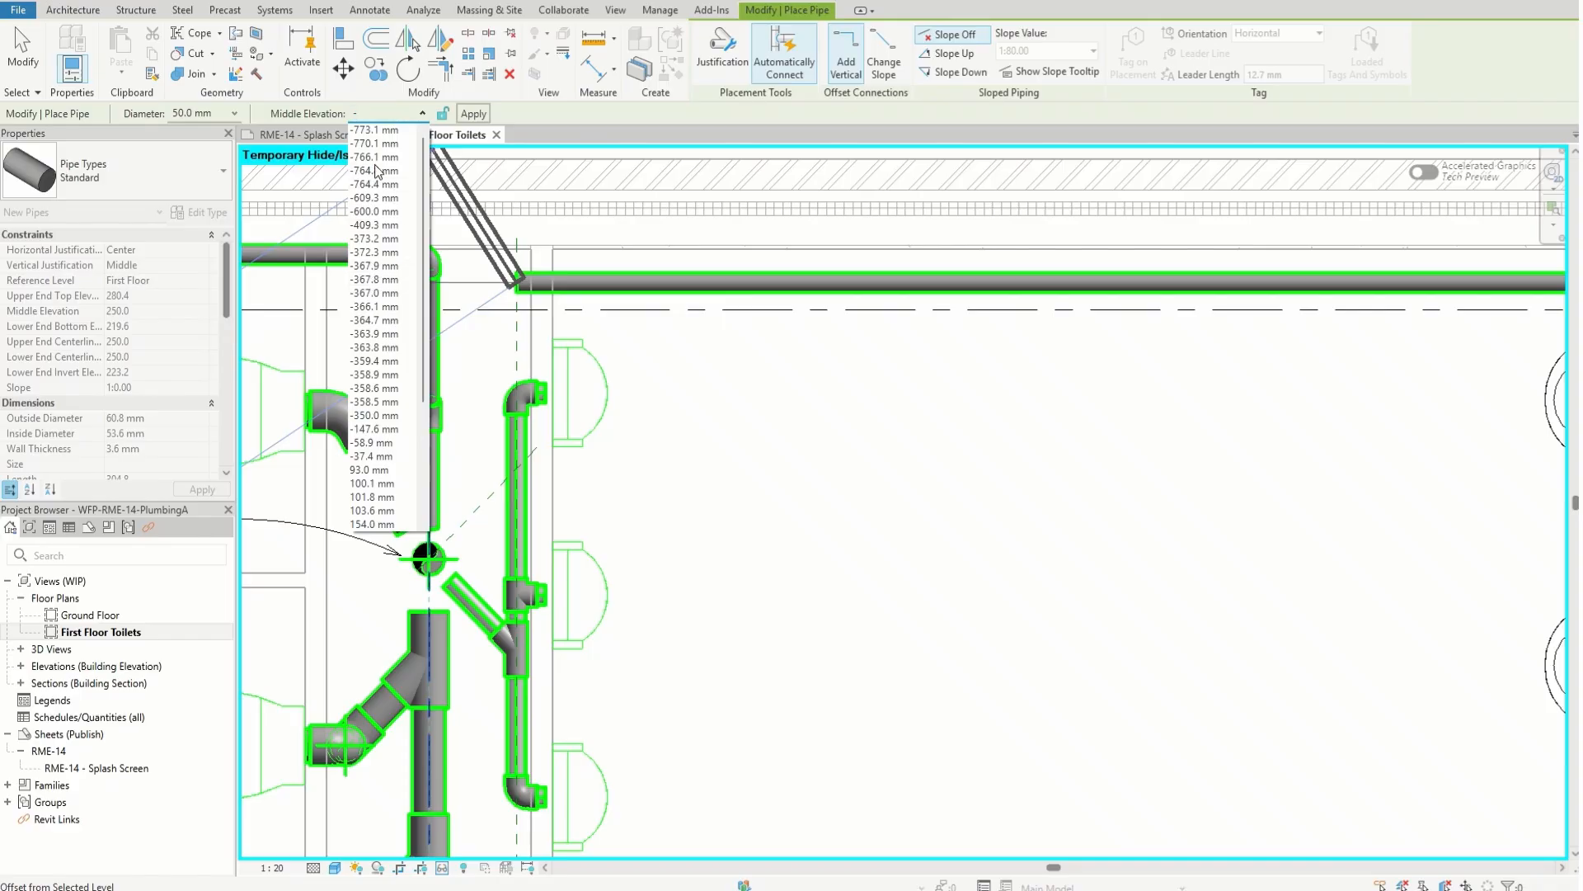
type("4")
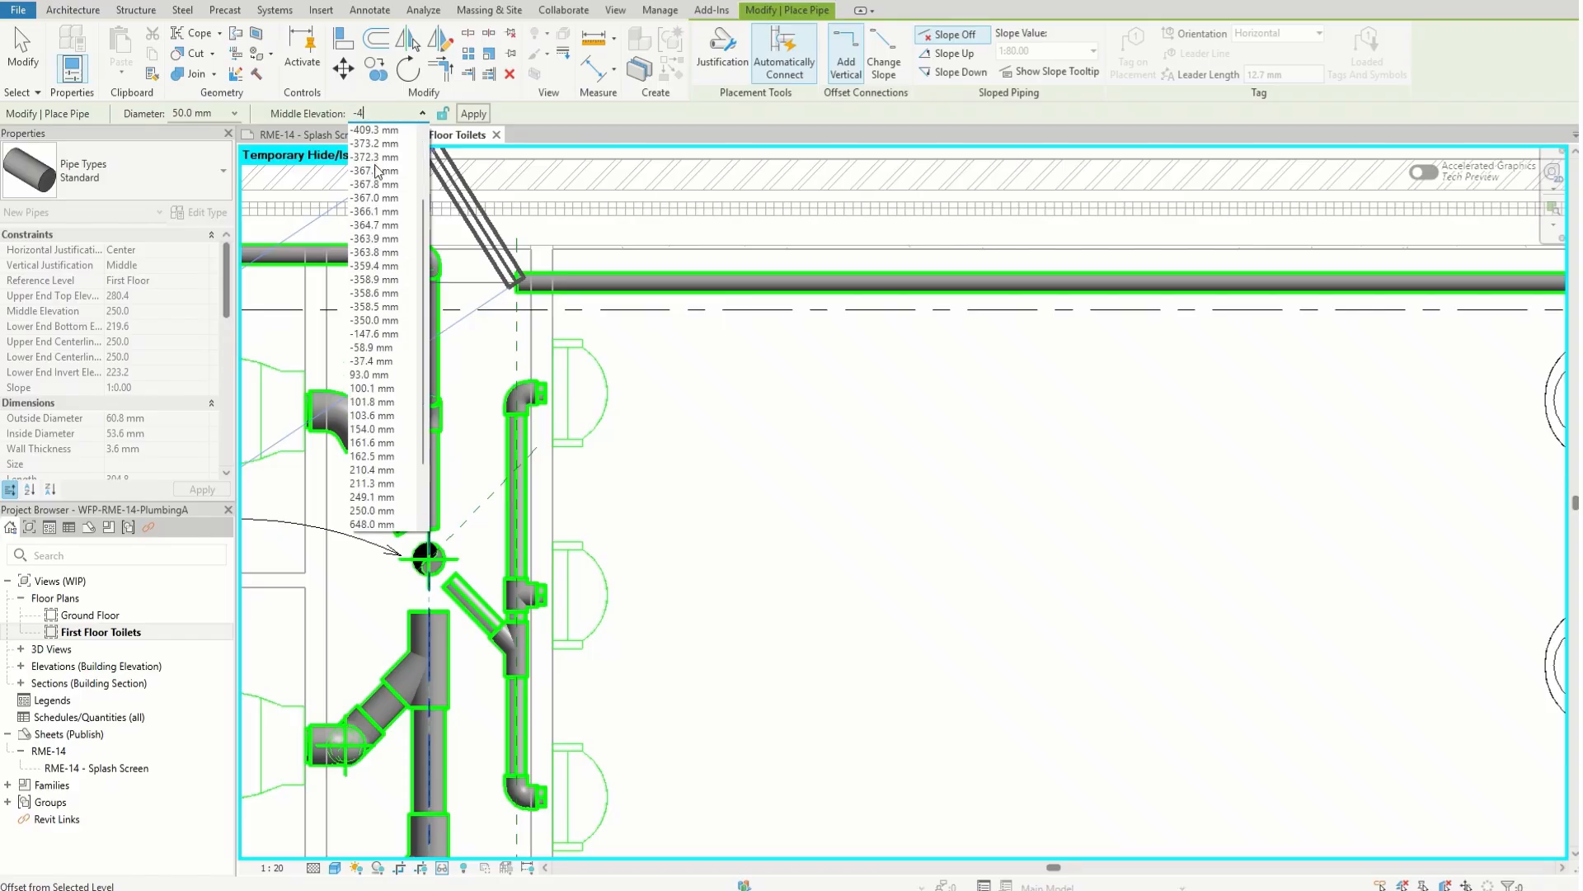
type("00")
key("Return")
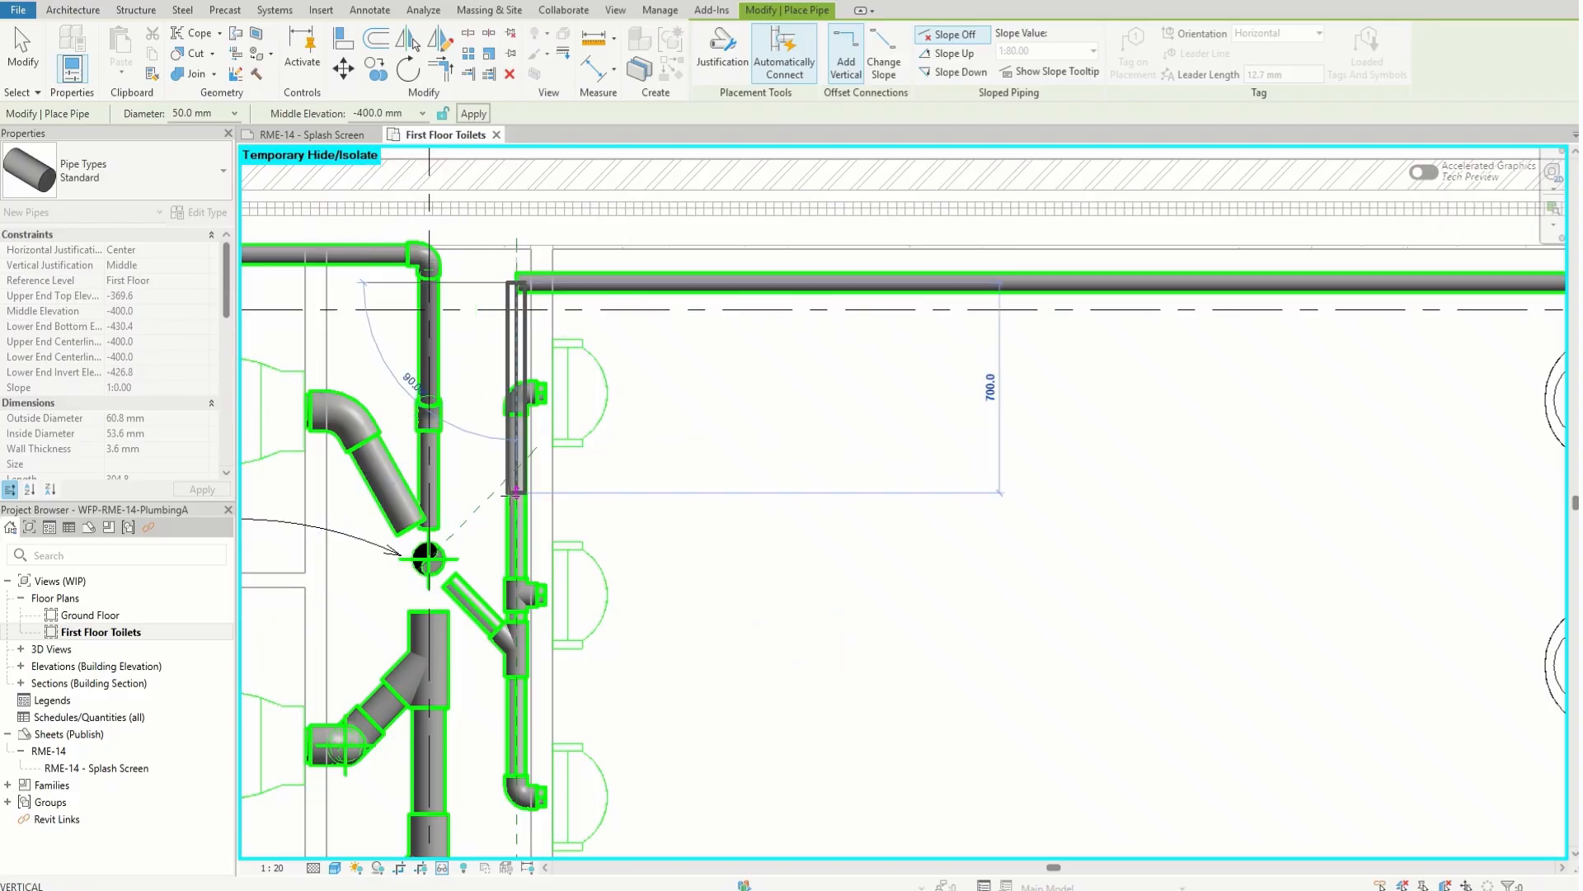
- Draw the pipe about 620 mm down the plan along the reference plane to its intersection with the diagonal reference plane
scroll(512, 483, "up", 1)
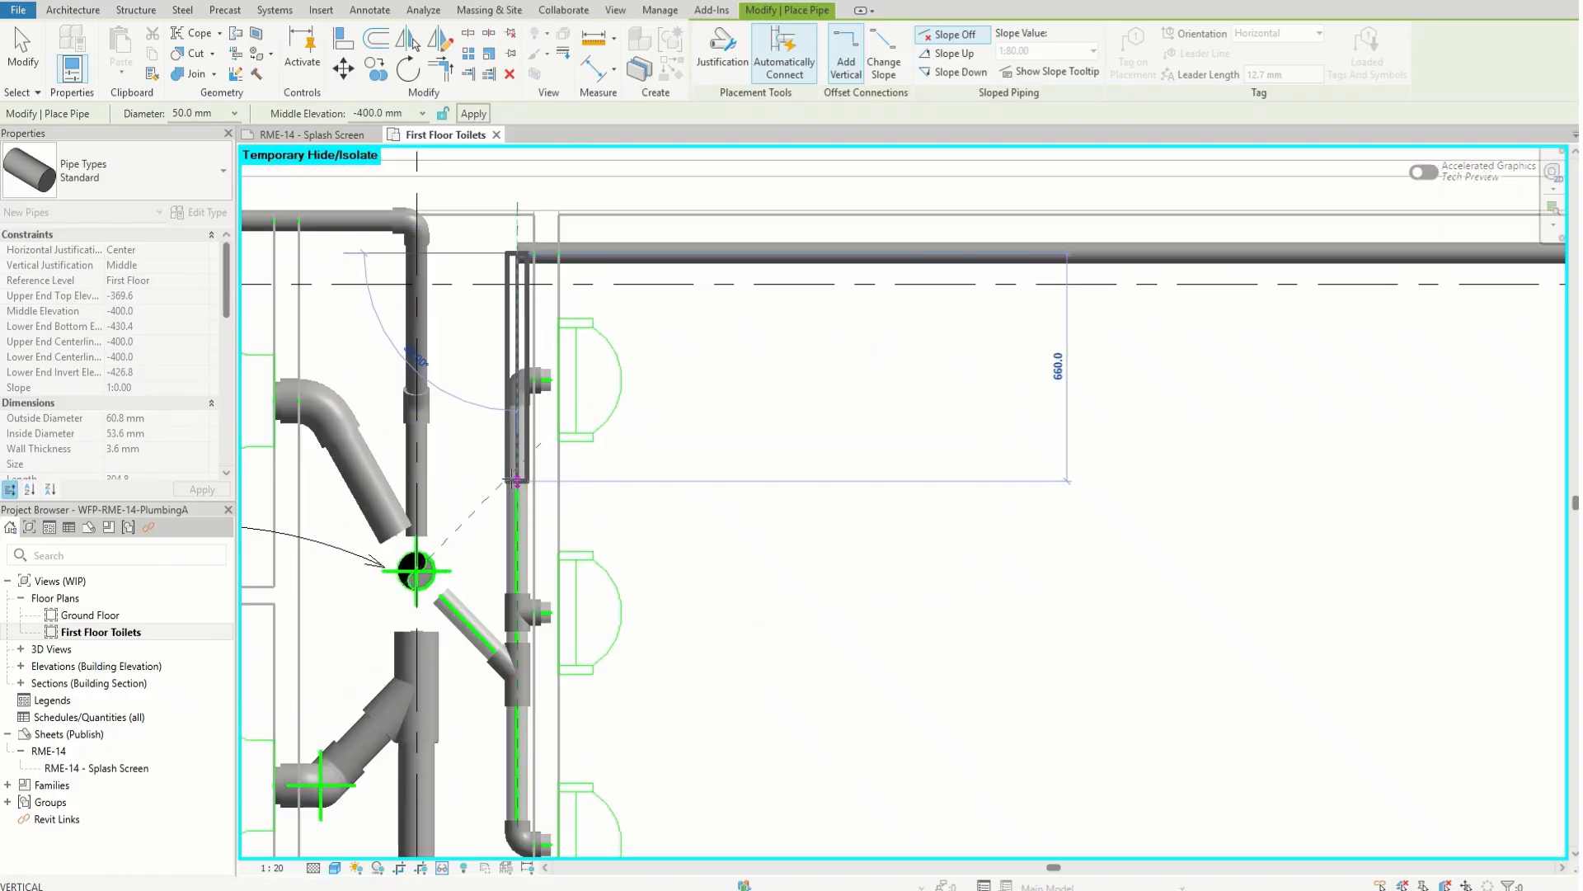
scroll(514, 480, "up", 1)
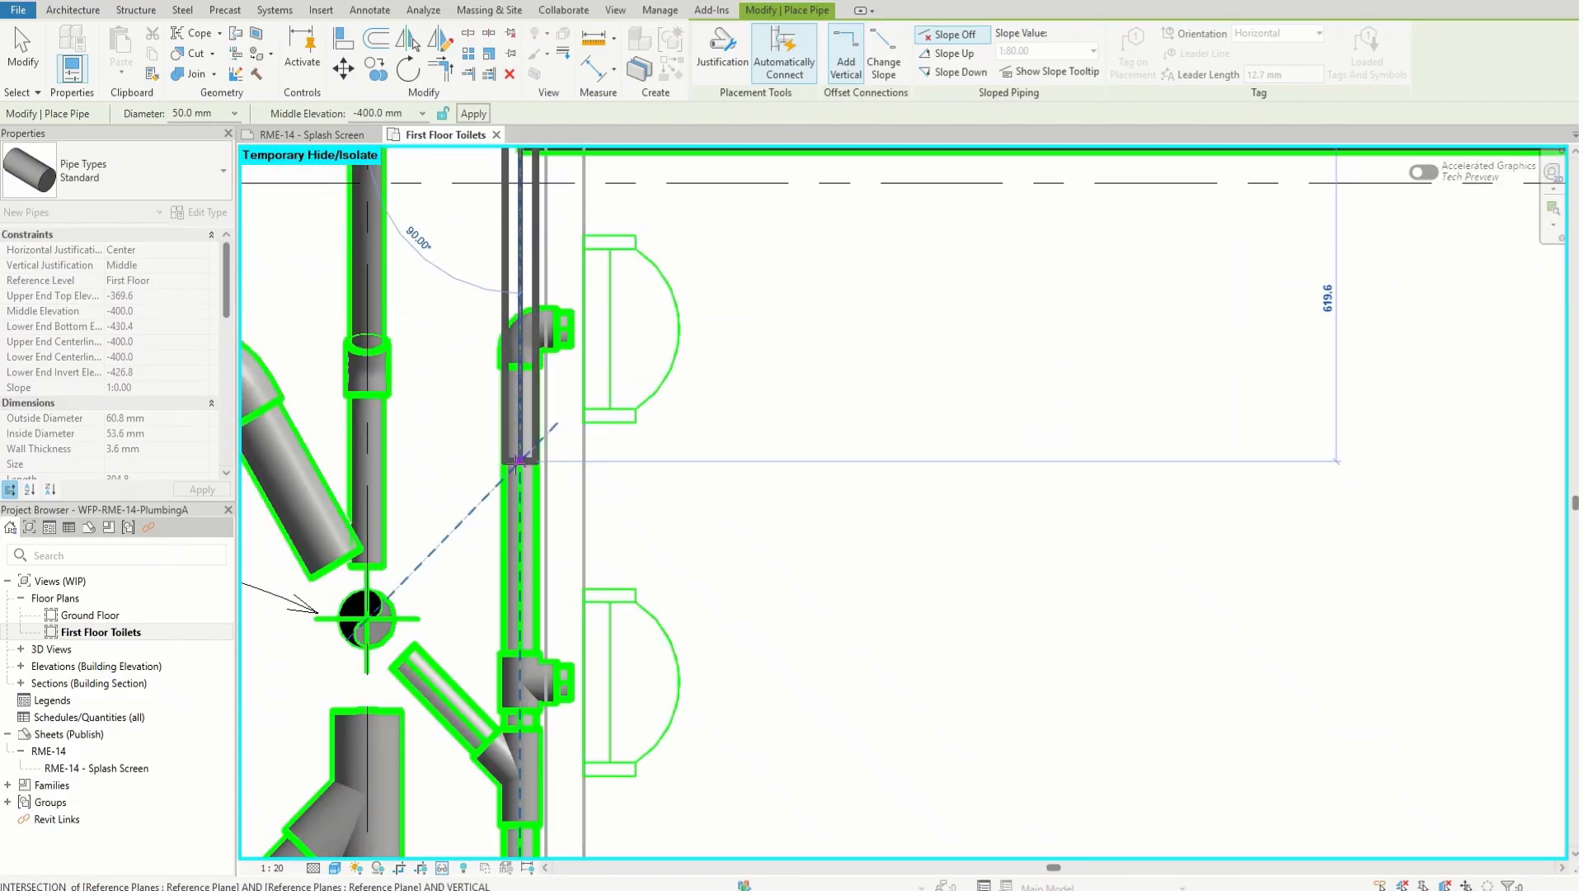
left_click(517, 460)
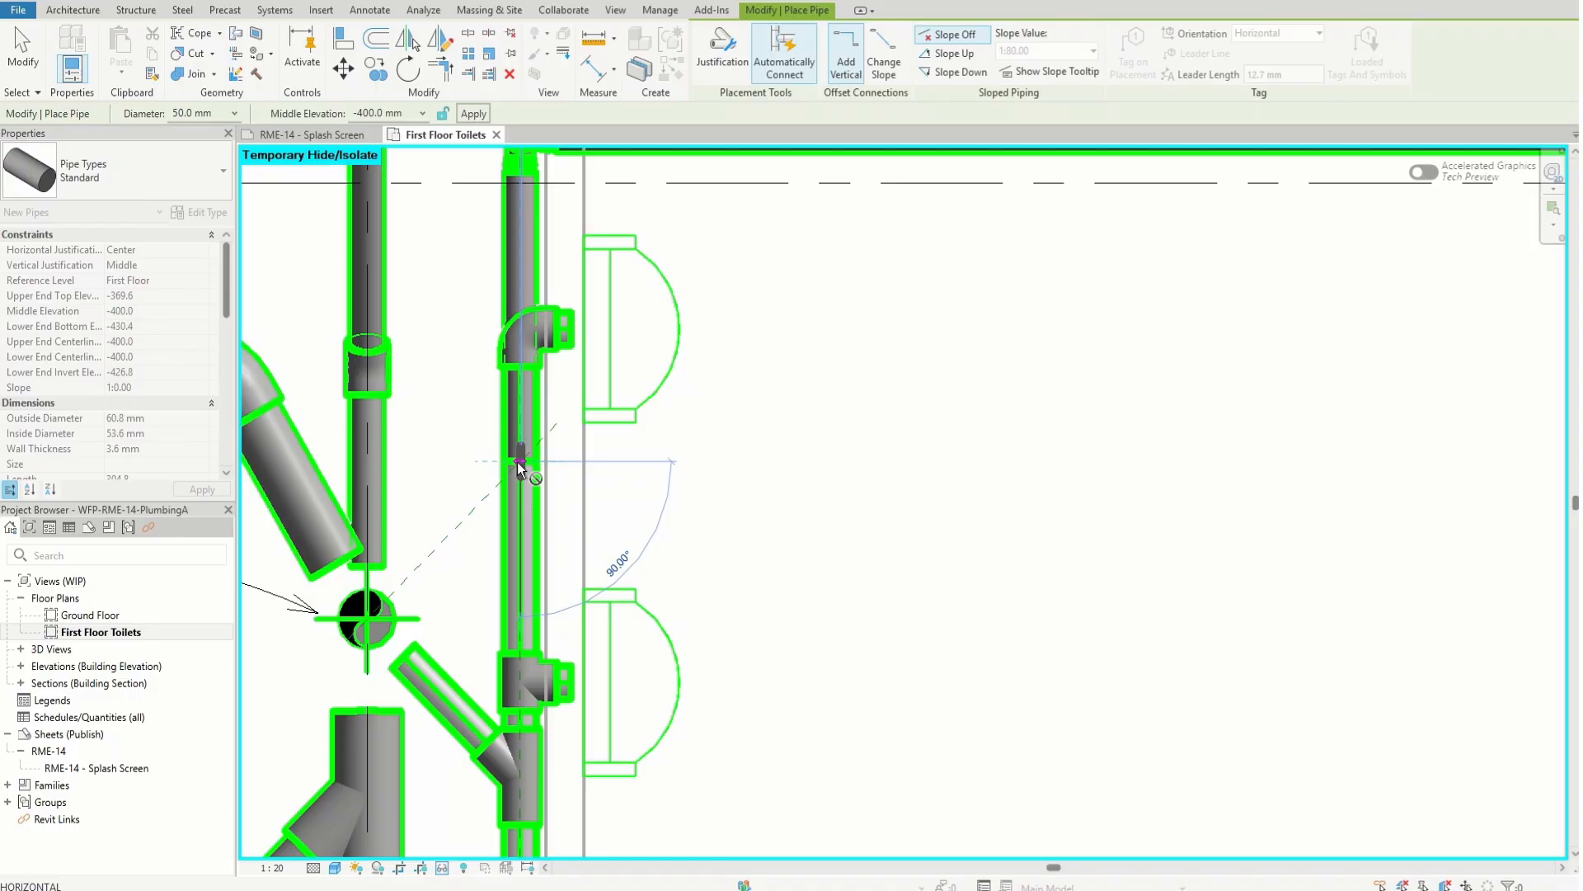
- Run the pipe diagonally along the angled reference plane to the vent stack's centre and end the pipe run
scroll(355, 641, "up", 3)
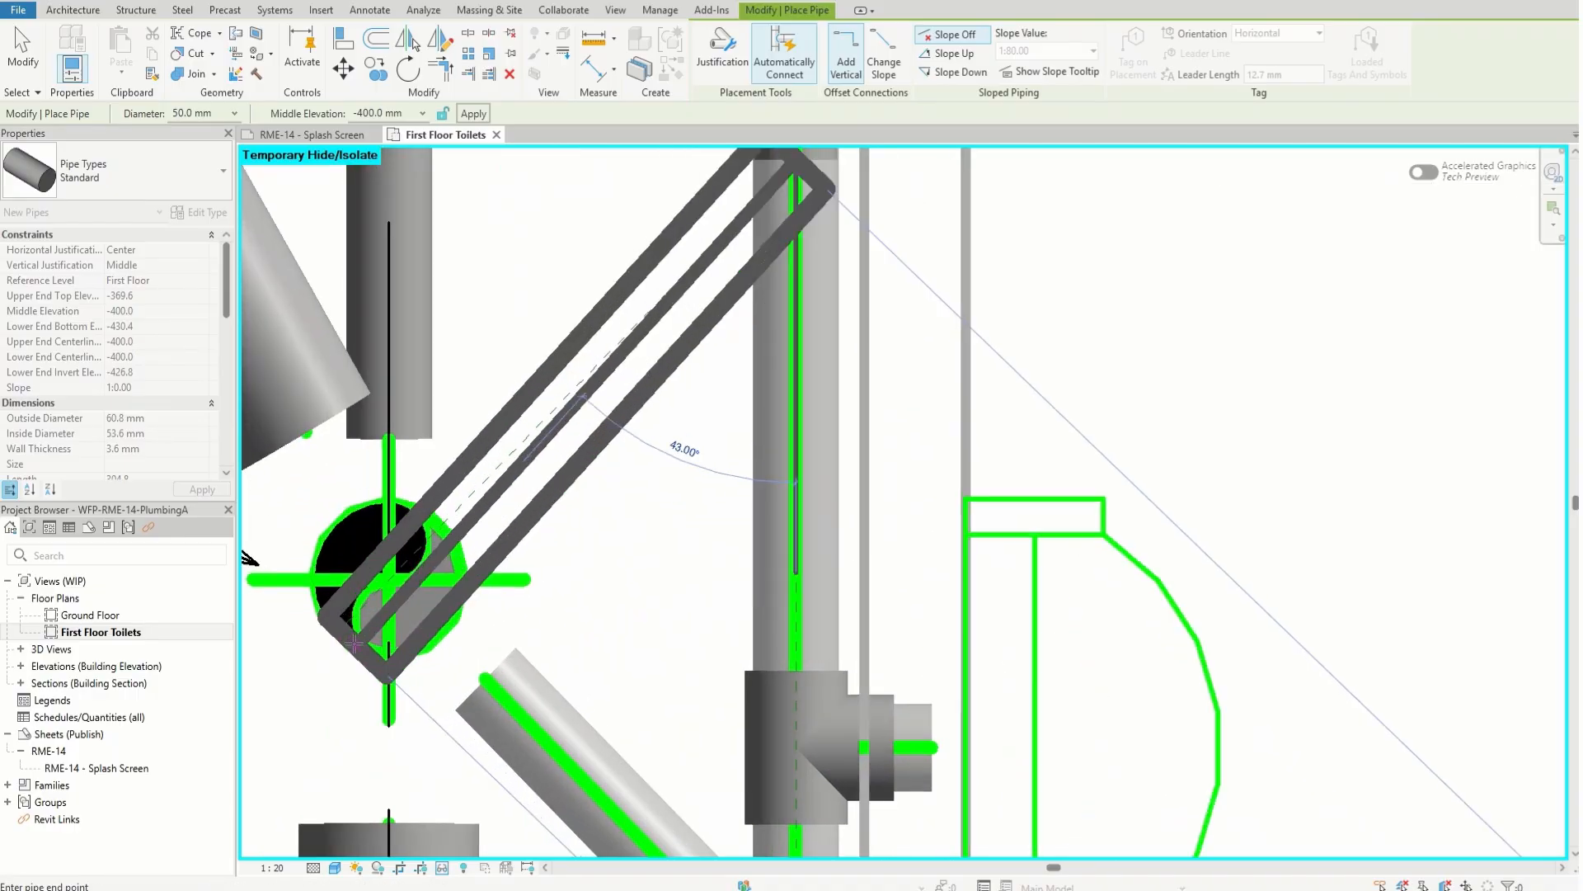
scroll(392, 586, "down", 3)
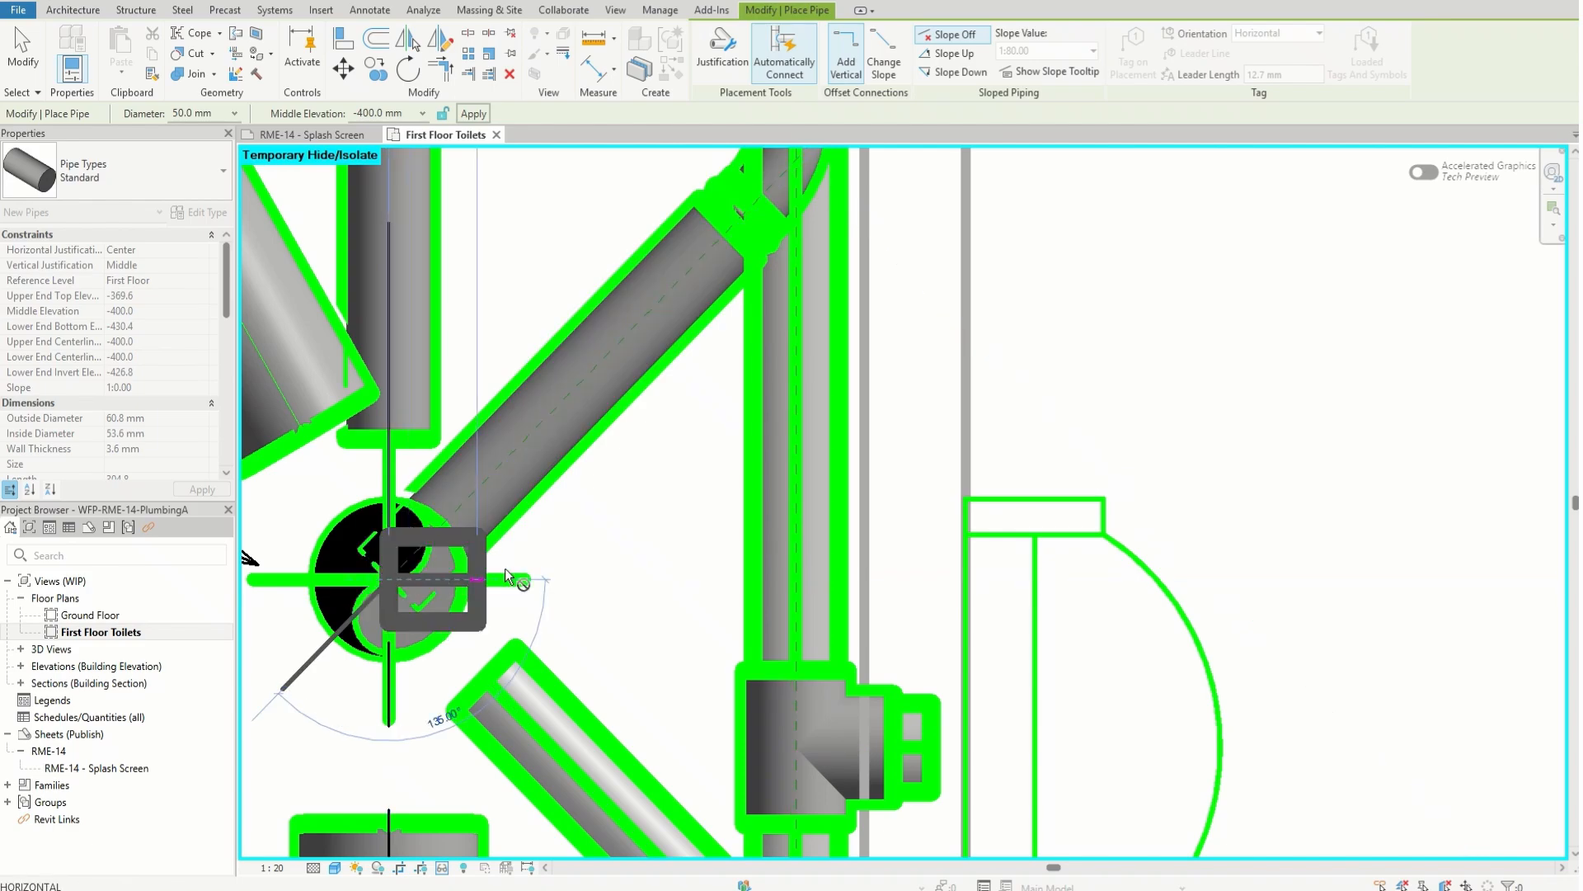
scroll(561, 602, "down", 3)
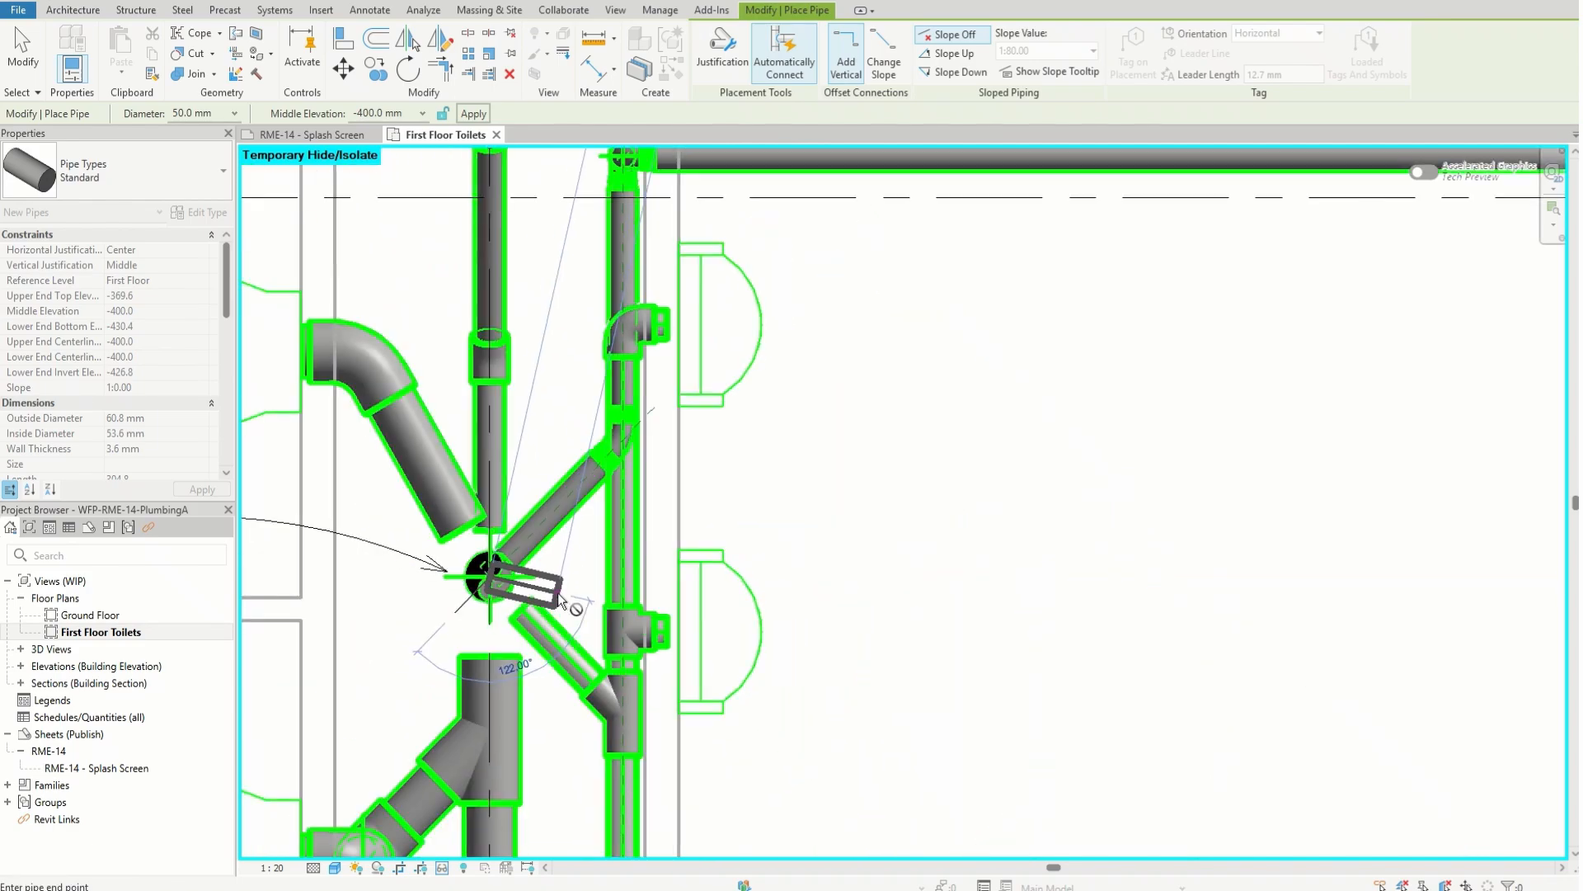
scroll(579, 407, "down", 3)
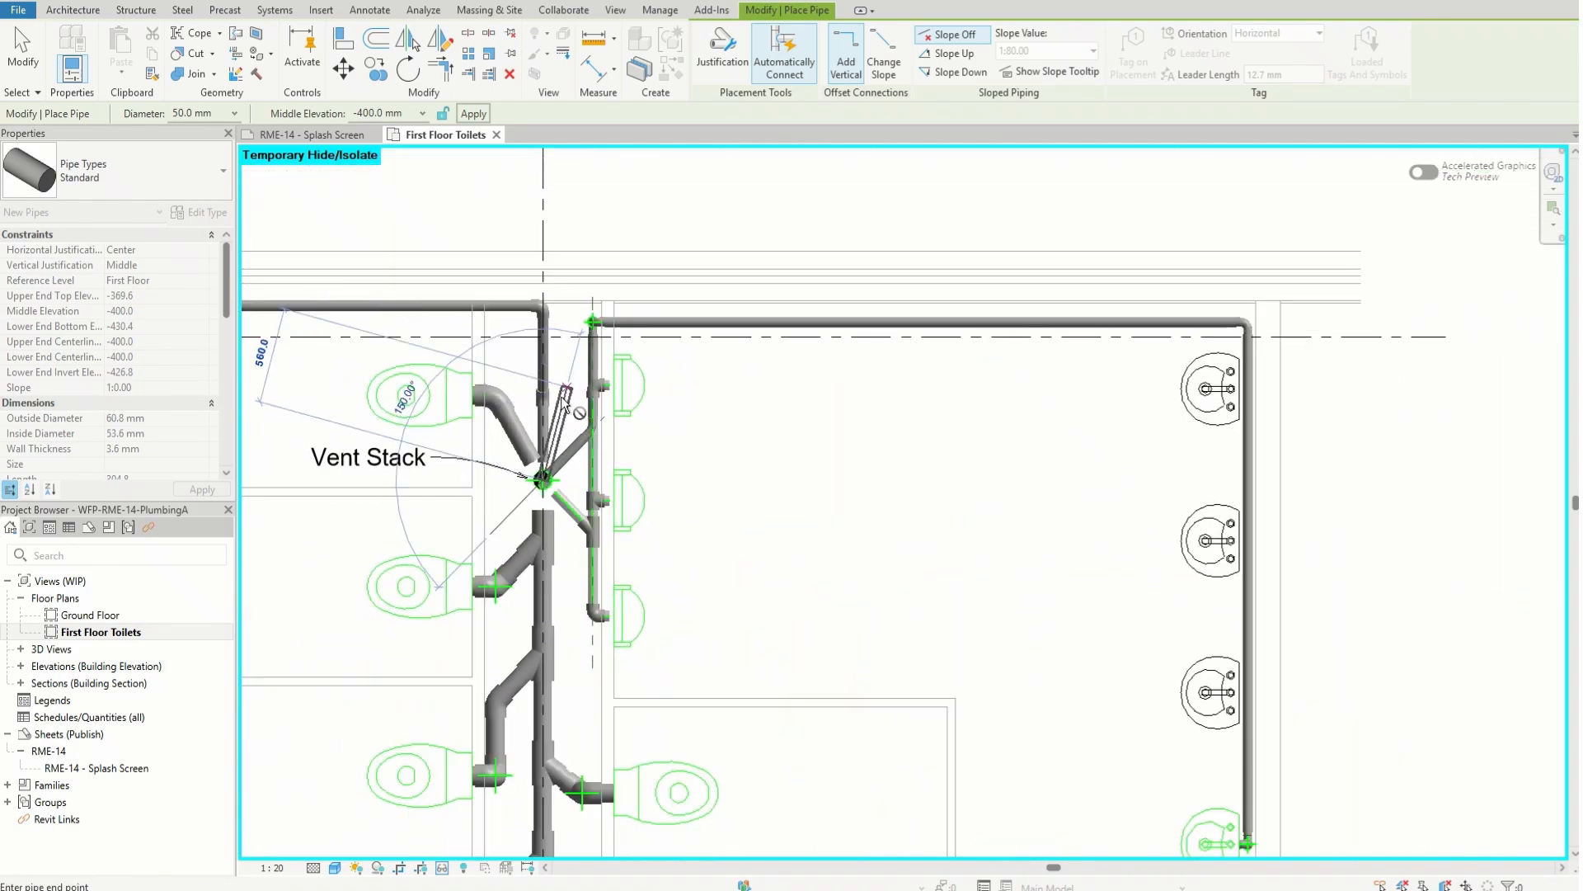
scroll(549, 519, "up", 4)
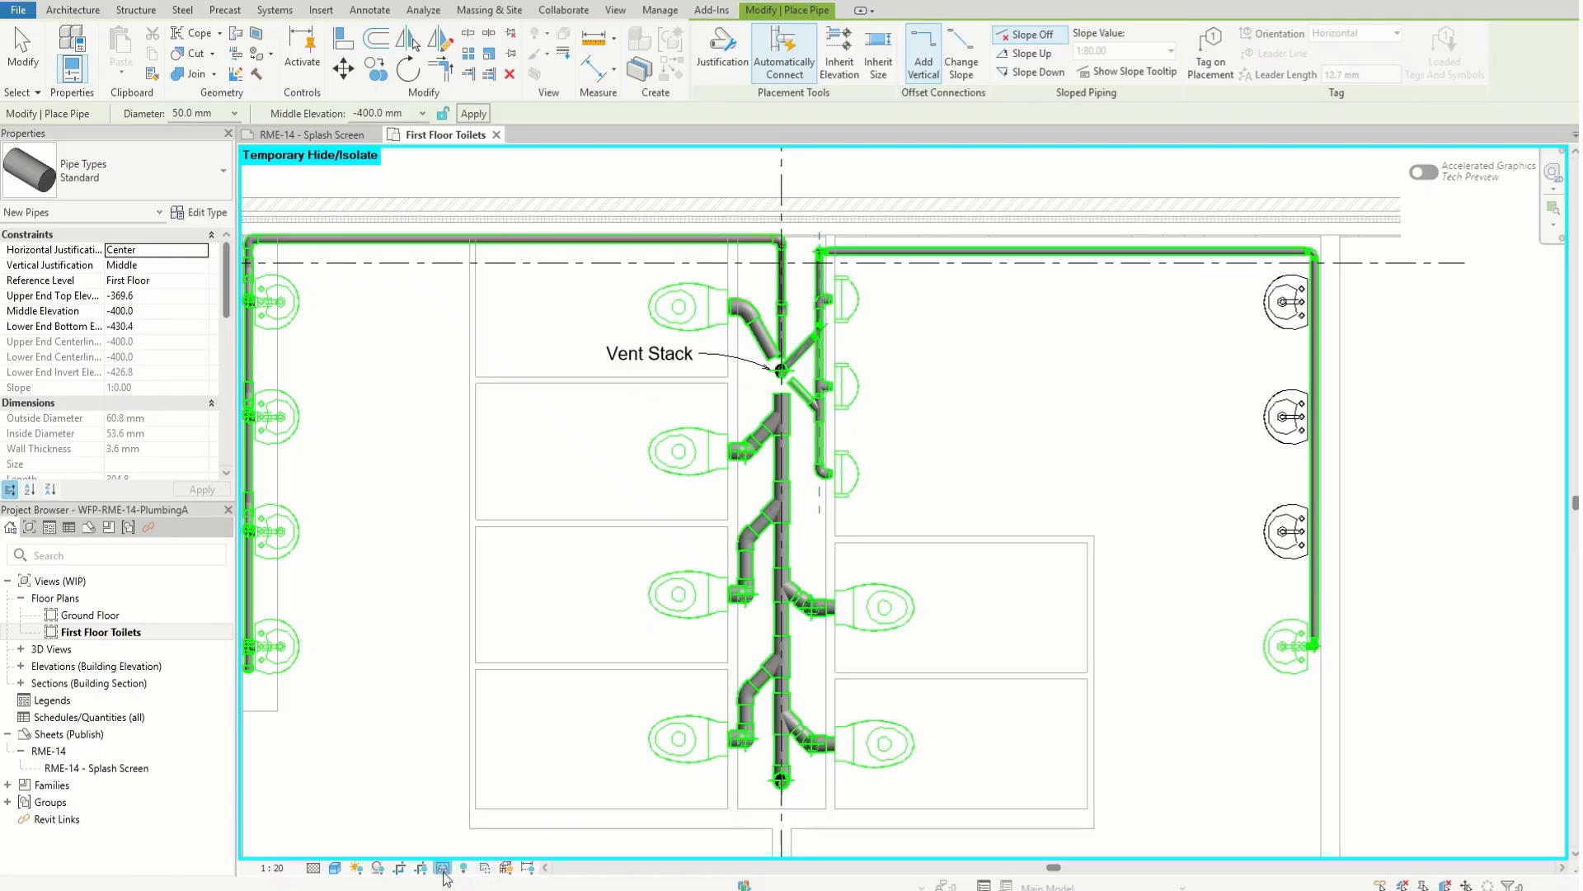
- Reset the temporary hide/isolate in the plan and examine where the pipes meet at the vent stack
left_click(442, 867)
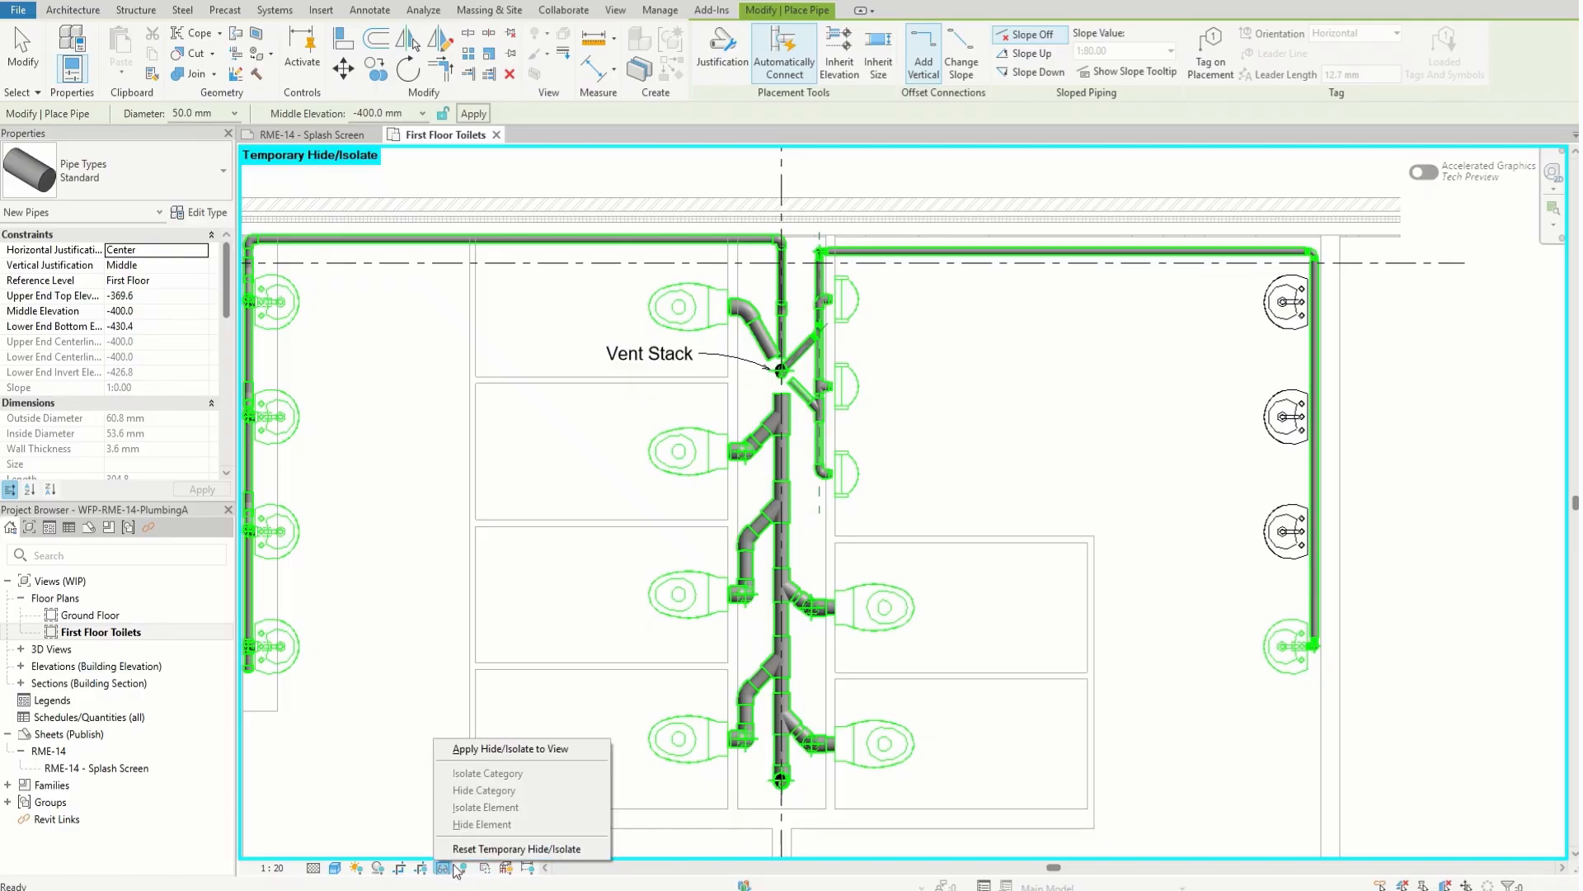
left_click(494, 849)
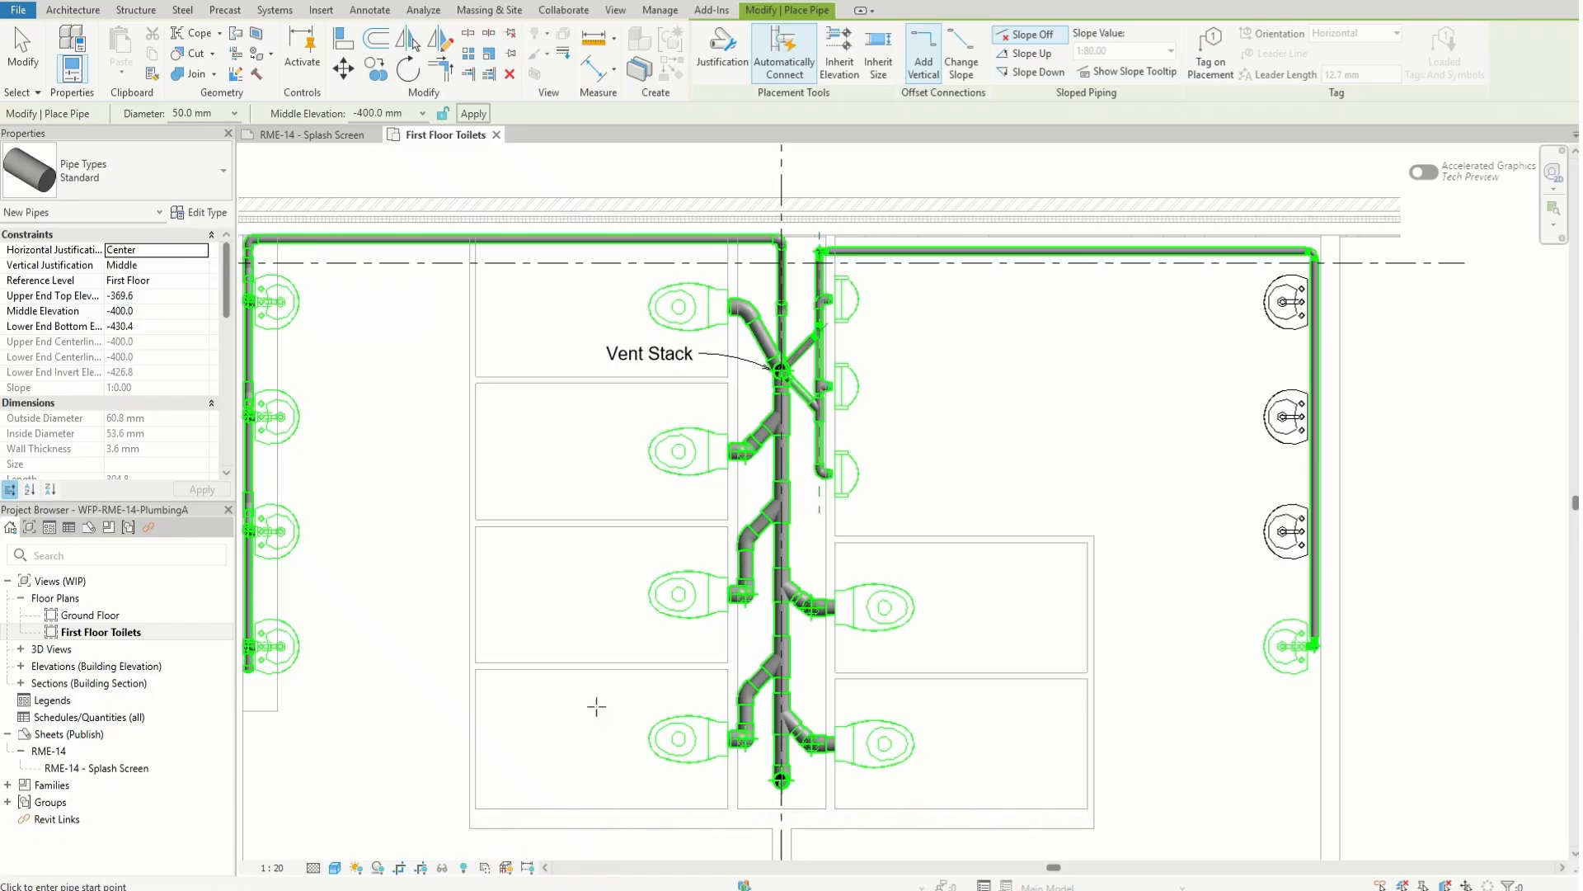
scroll(786, 372, "up", 6)
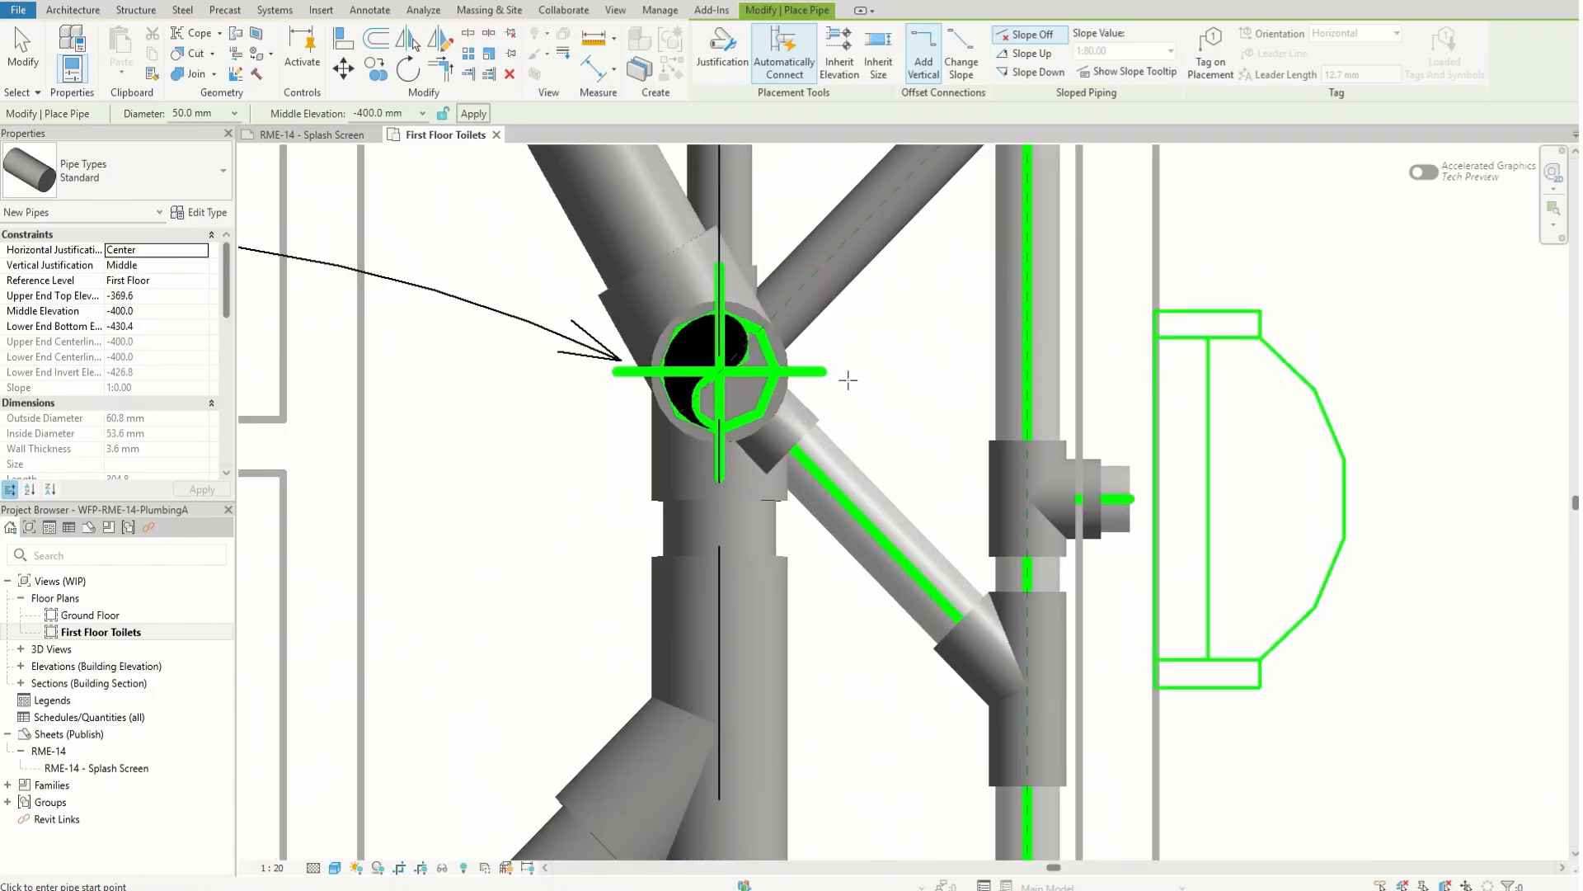
scroll(845, 383, "down", 2)
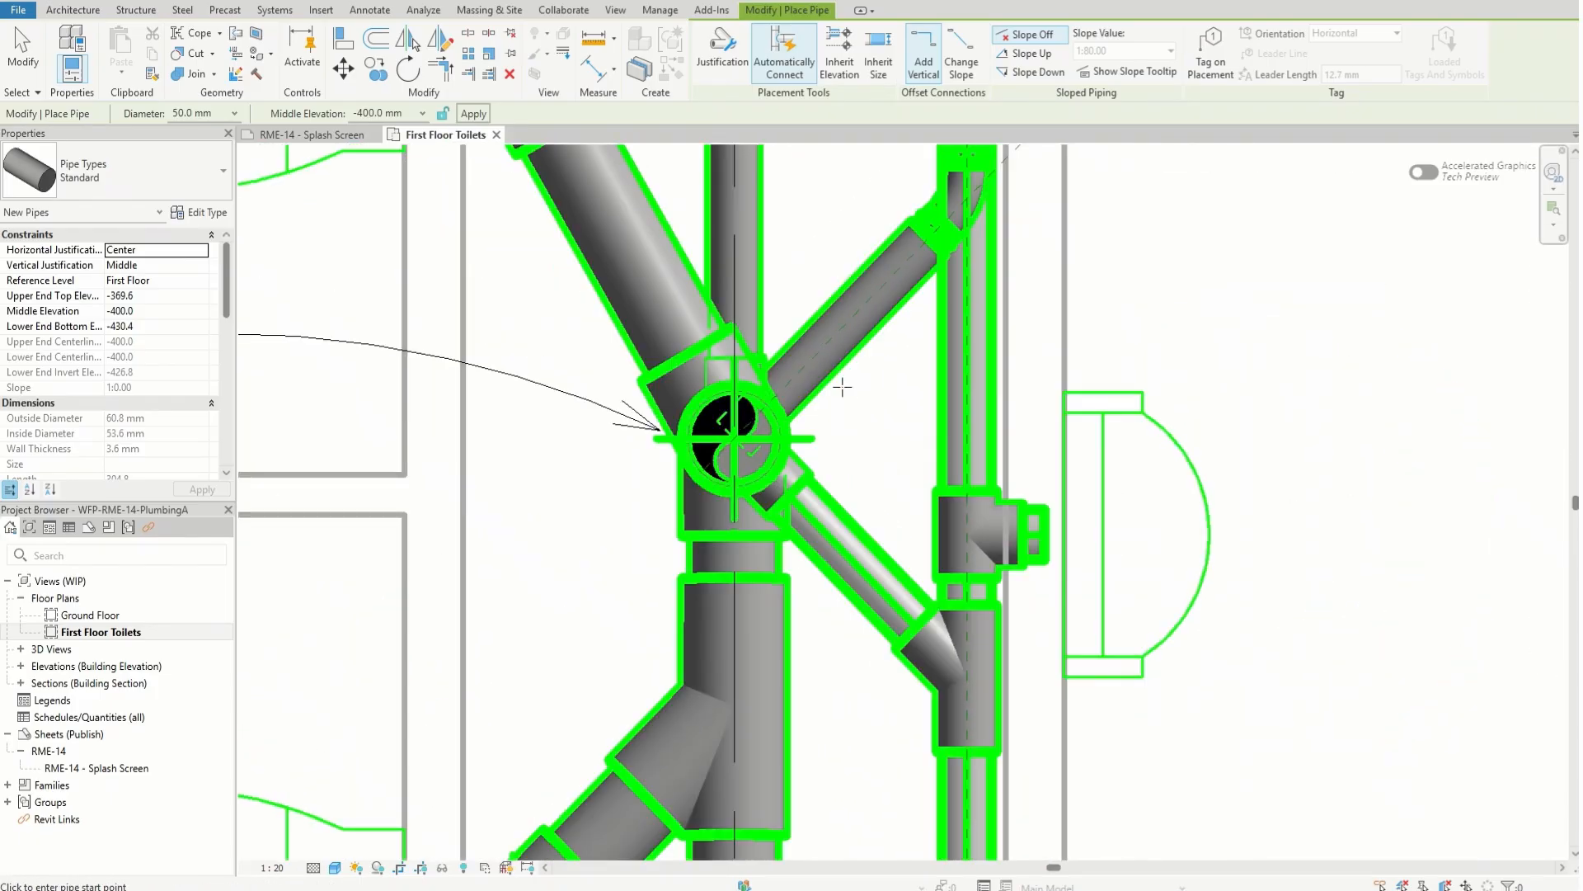
scroll(858, 409, "up", 3)
scroll(874, 662, "down", 3)
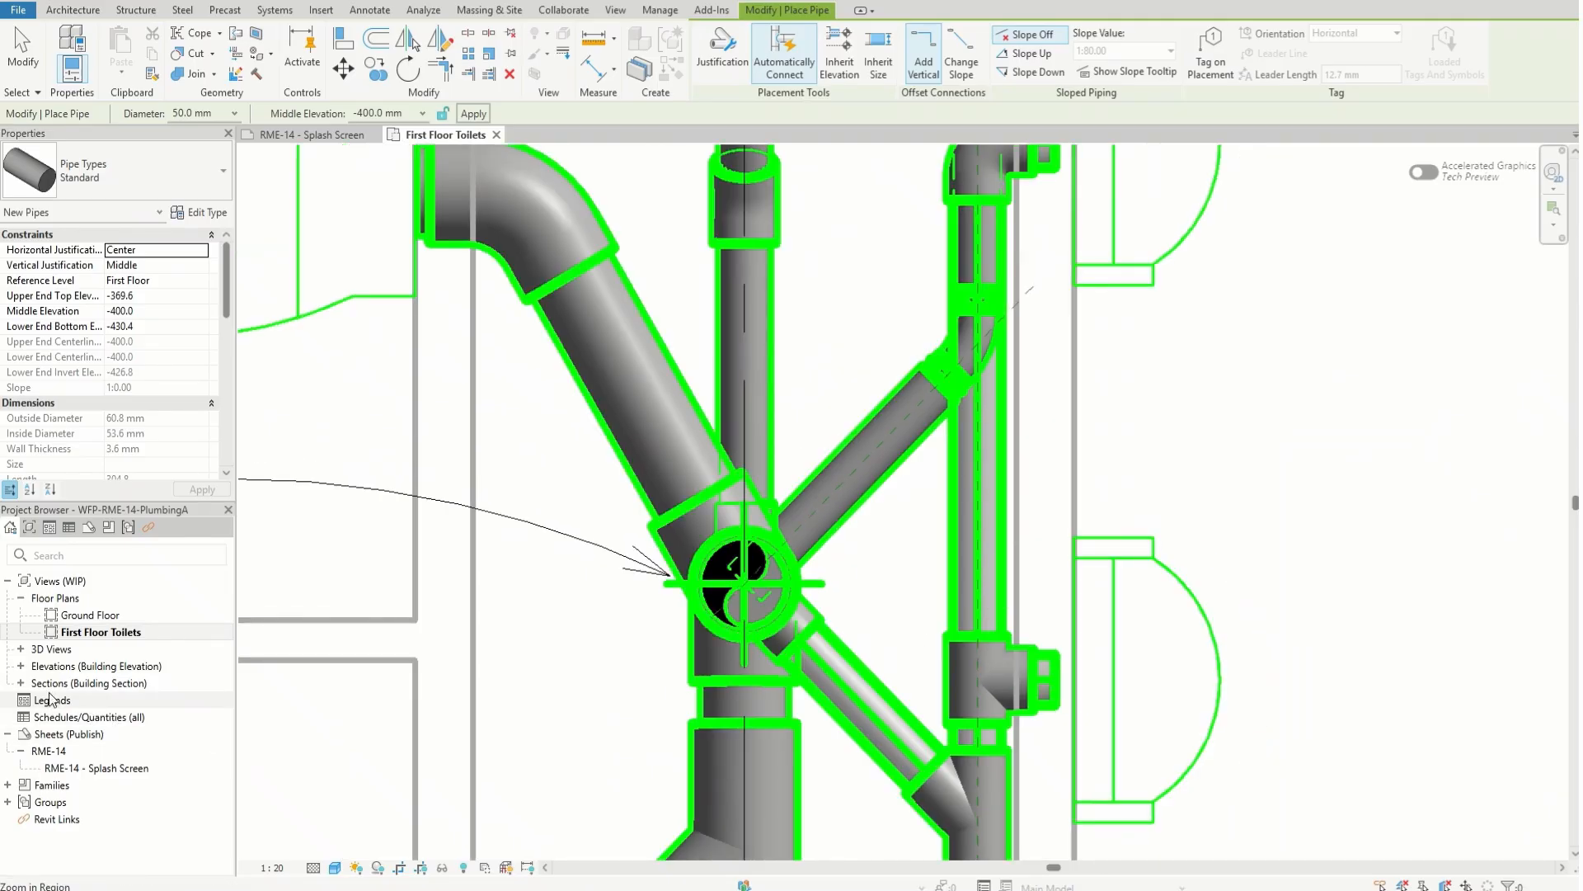
- Open the building section view Section on Cloakroom Sinks
left_click(21, 683)
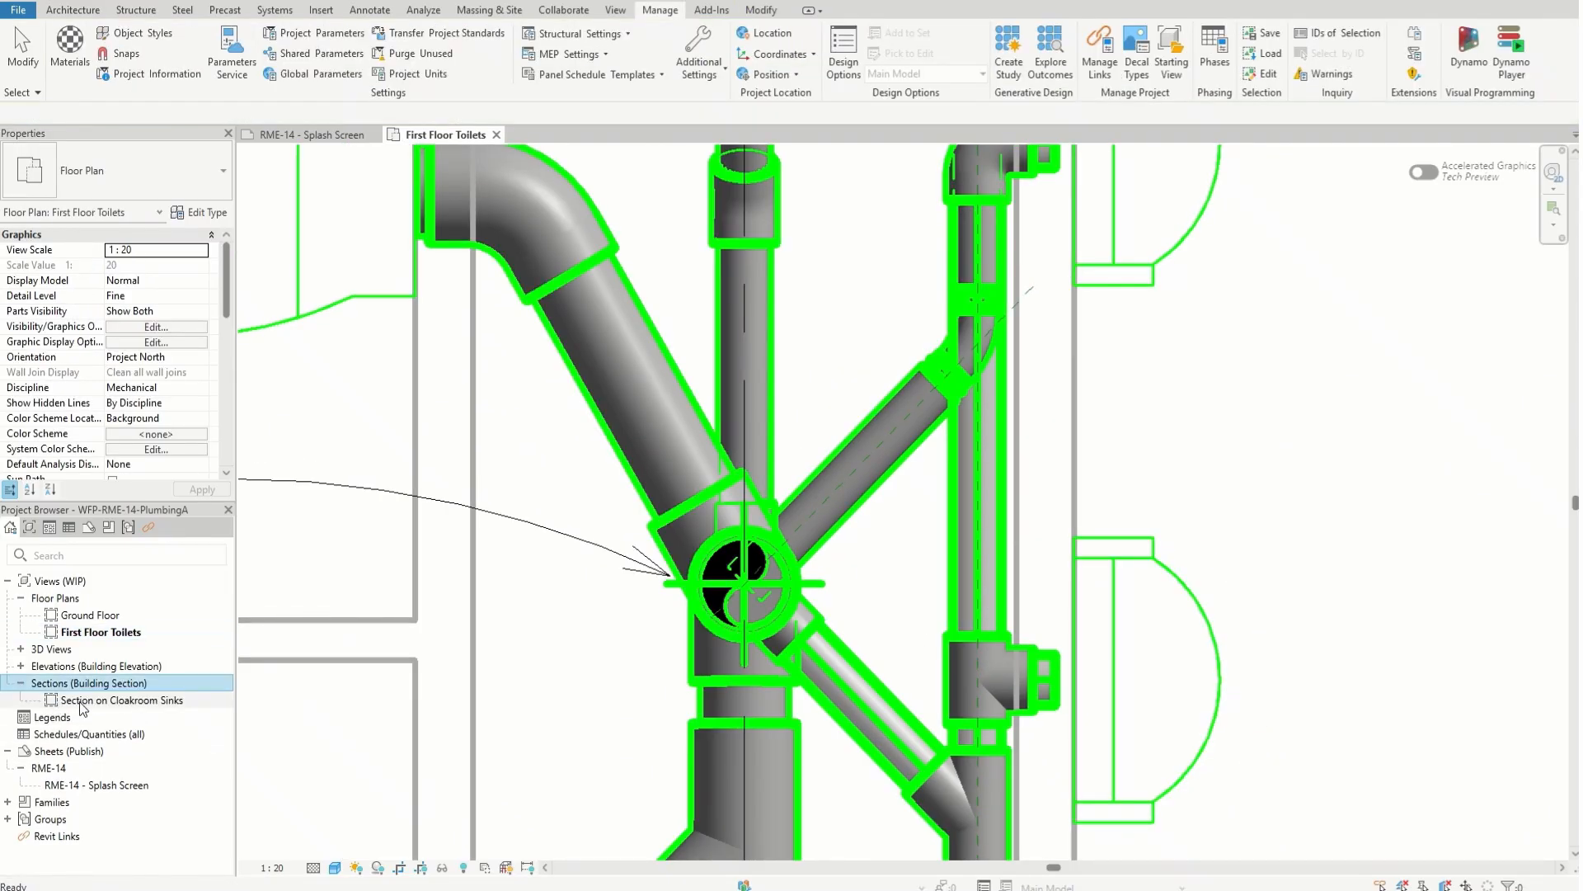
left_click(86, 706)
double_click(85, 700)
- Draw a 50 mm branch pipe from the main drain run diagonally to below the second basin, then vertically into its drain, and inspect the junction
key("p")
key("i")
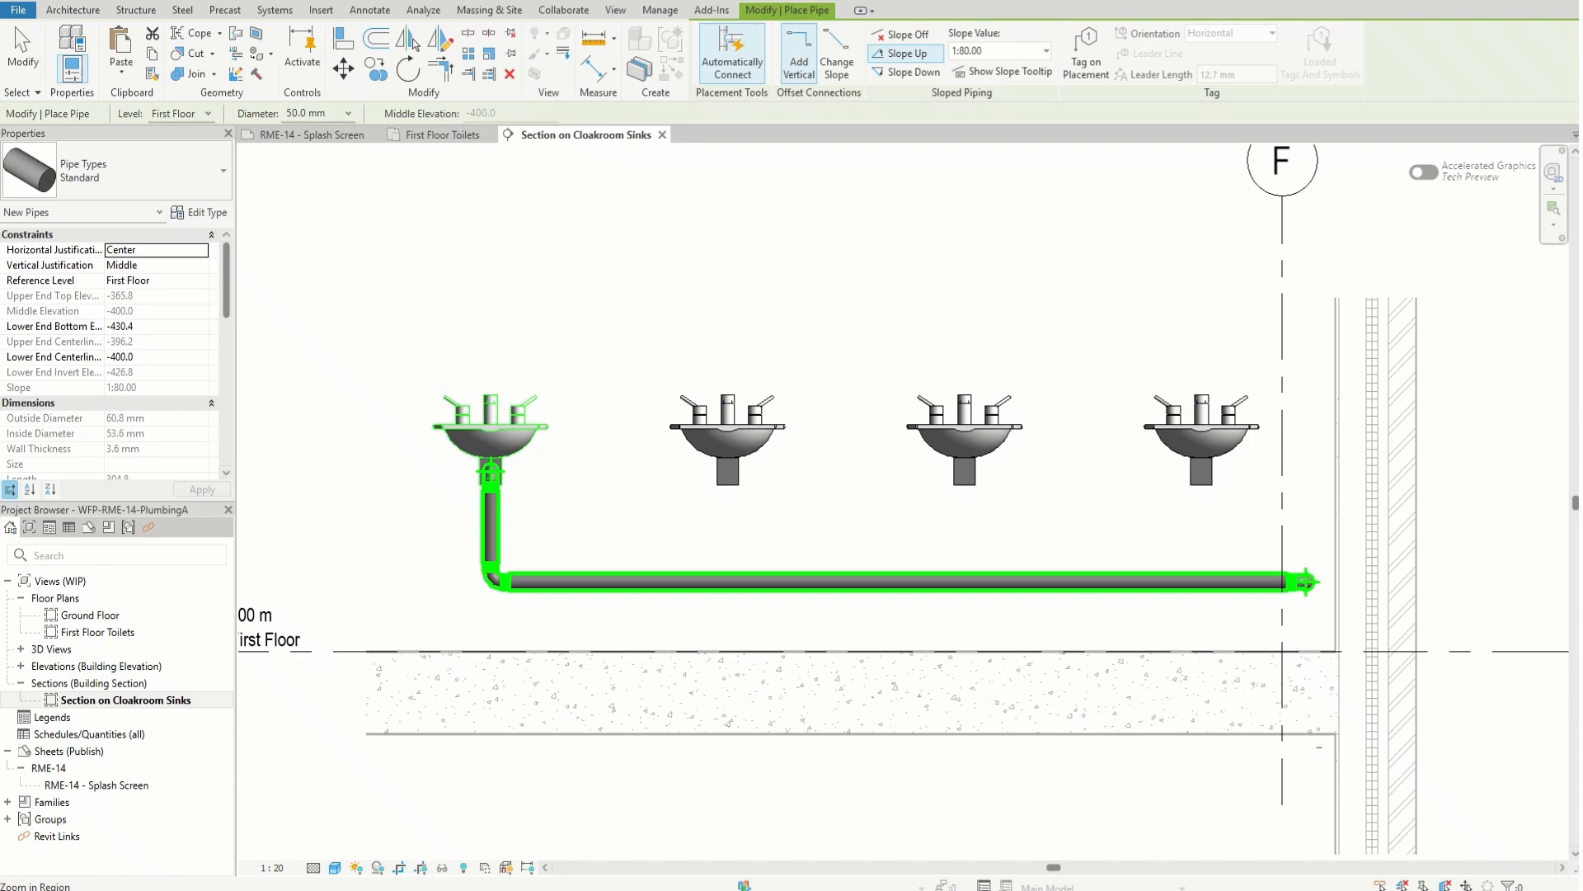
left_click(795, 572)
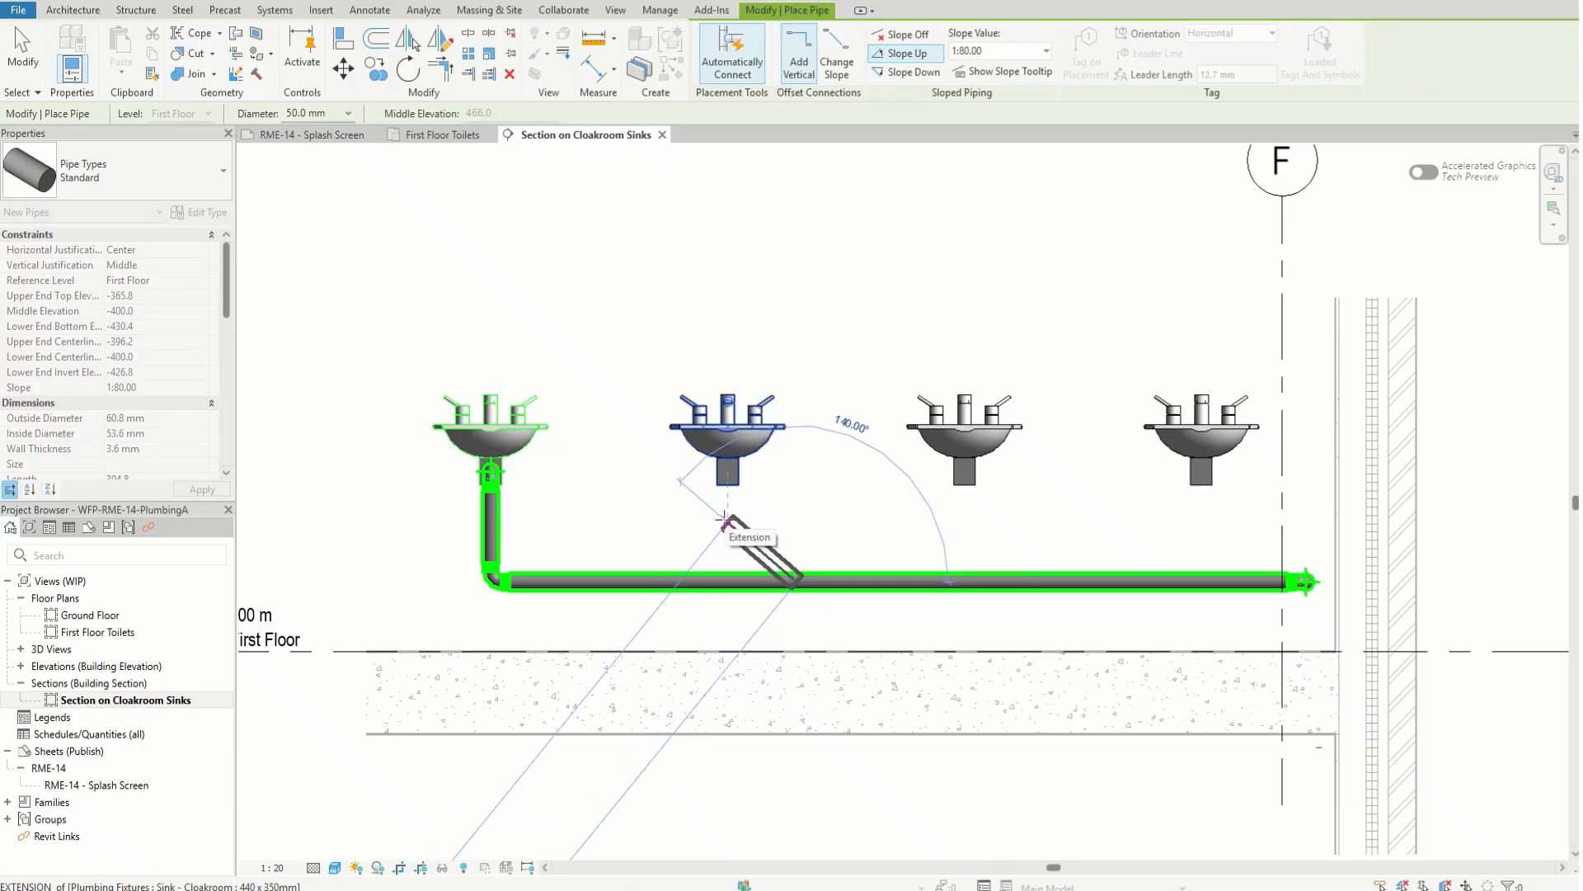
left_click(726, 521)
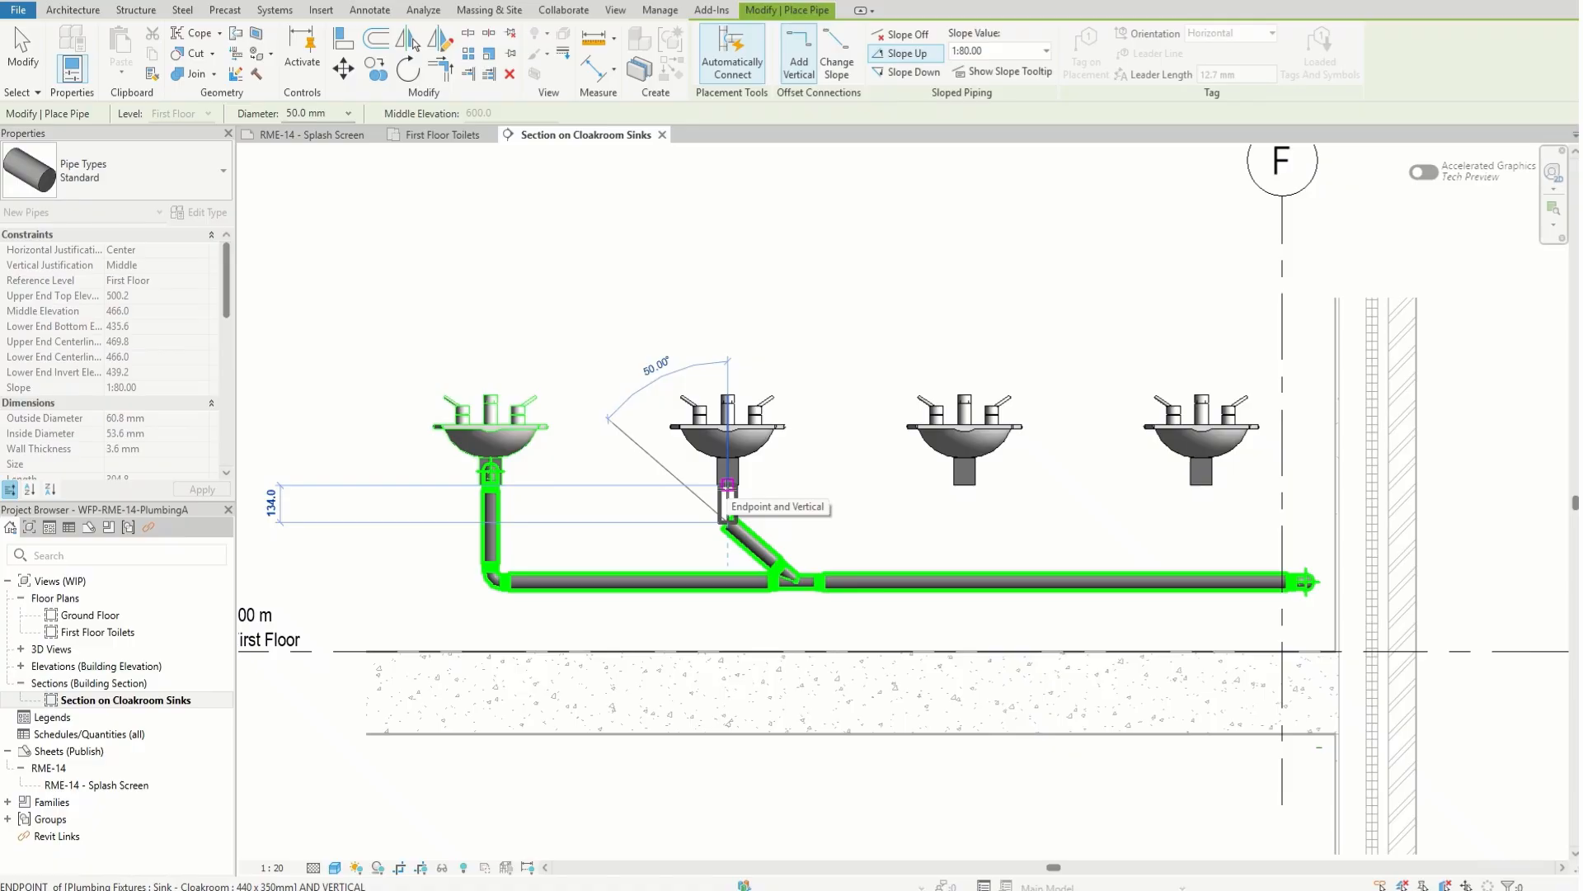
left_click(728, 485)
scroll(784, 523, "up", 5)
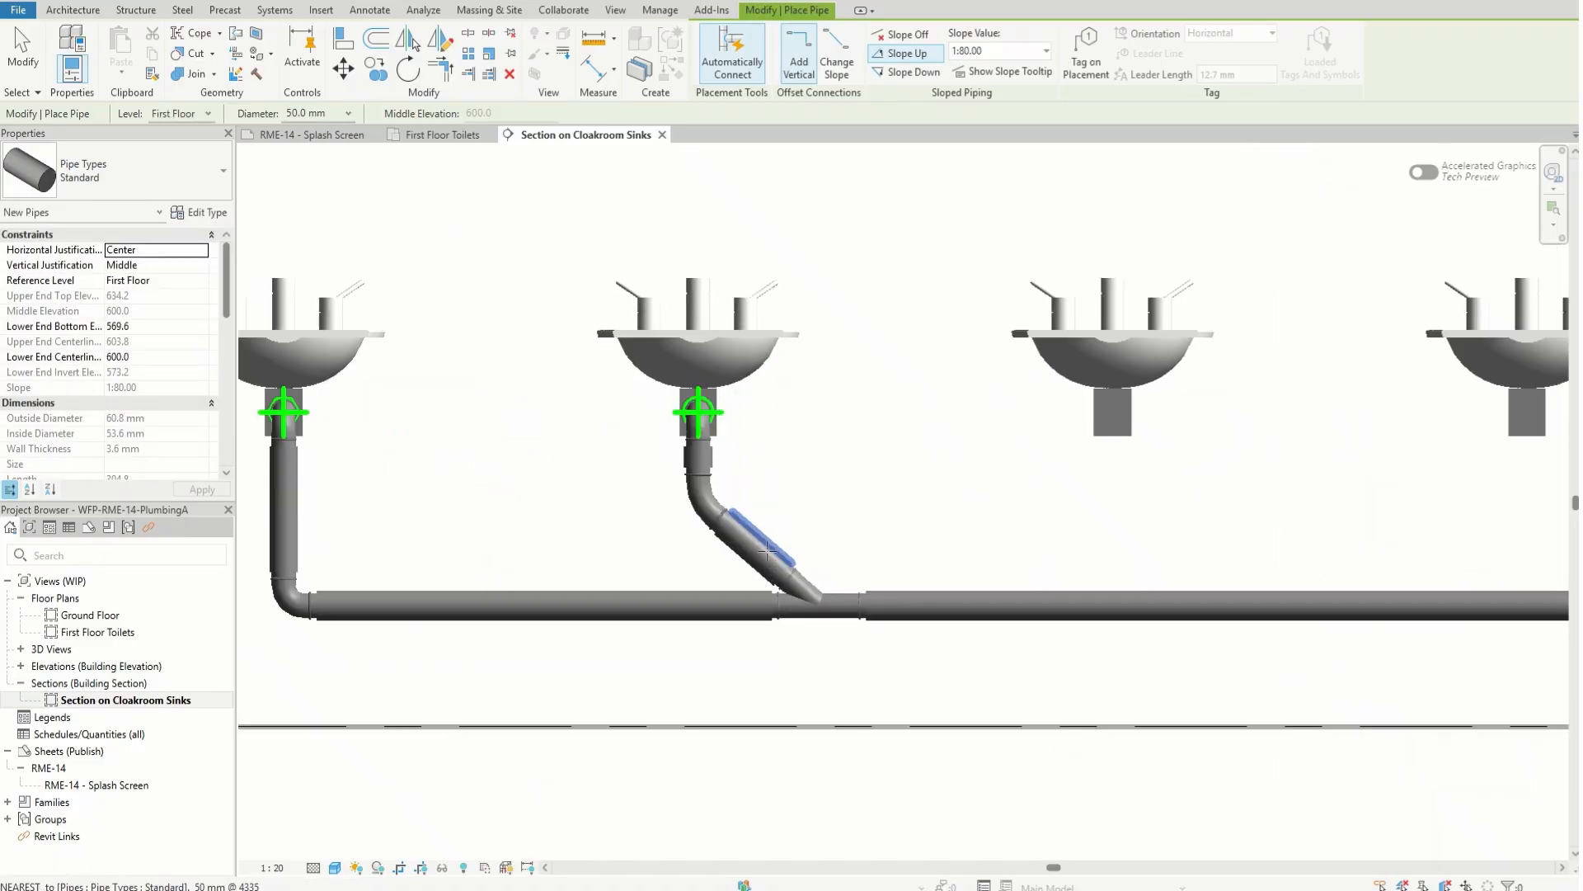
scroll(799, 569, "up", 6)
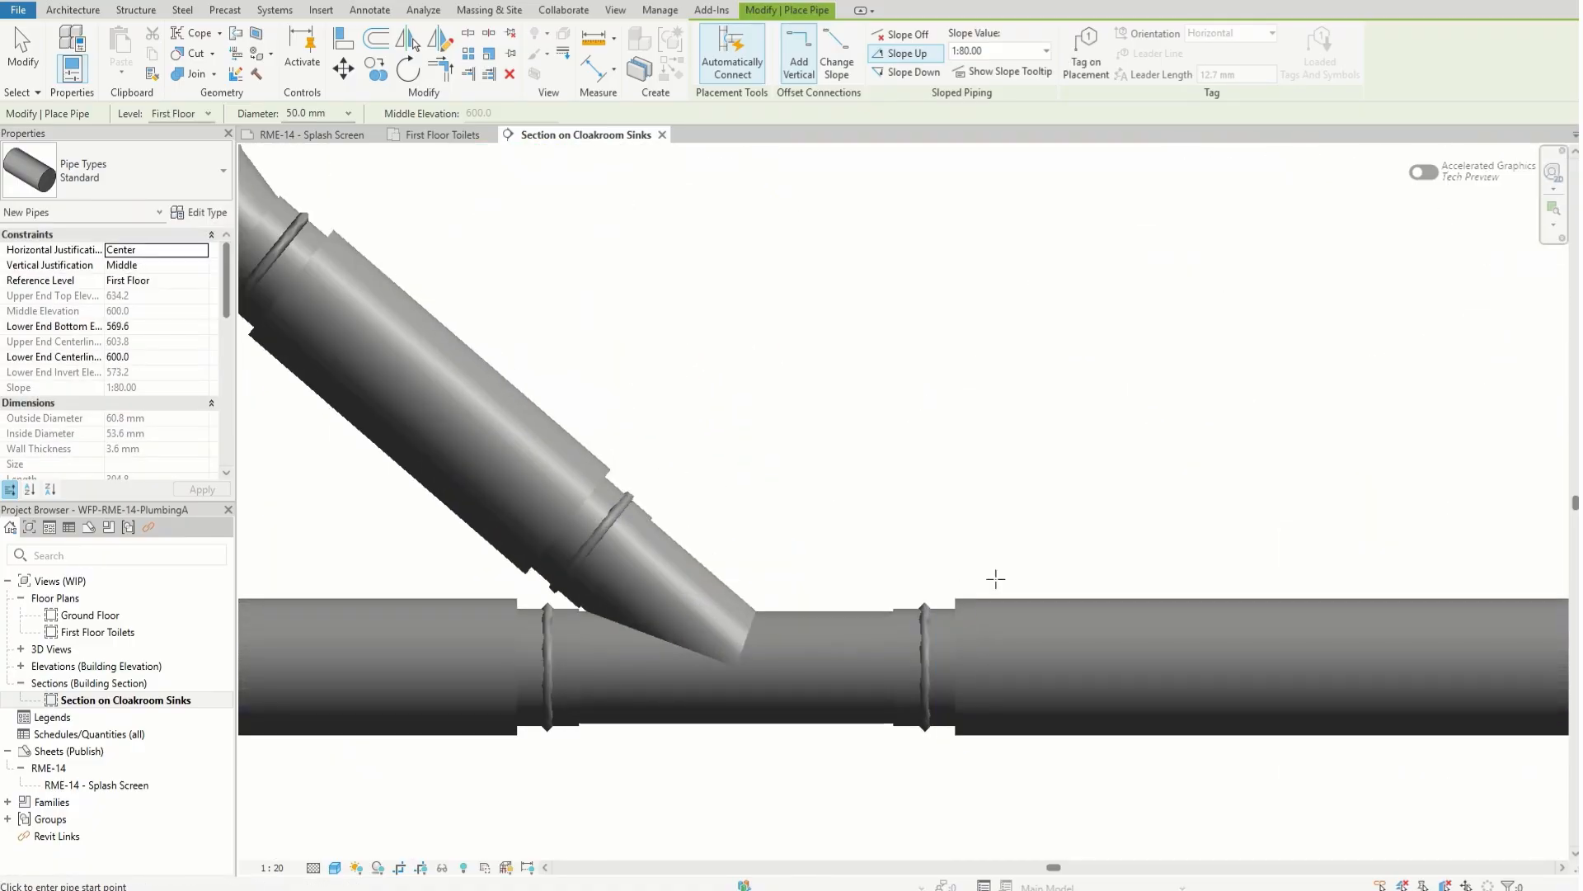
scroll(1181, 610, "down", 3)
scroll(823, 290, "up", 2)
scroll(982, 609, "down", 3)
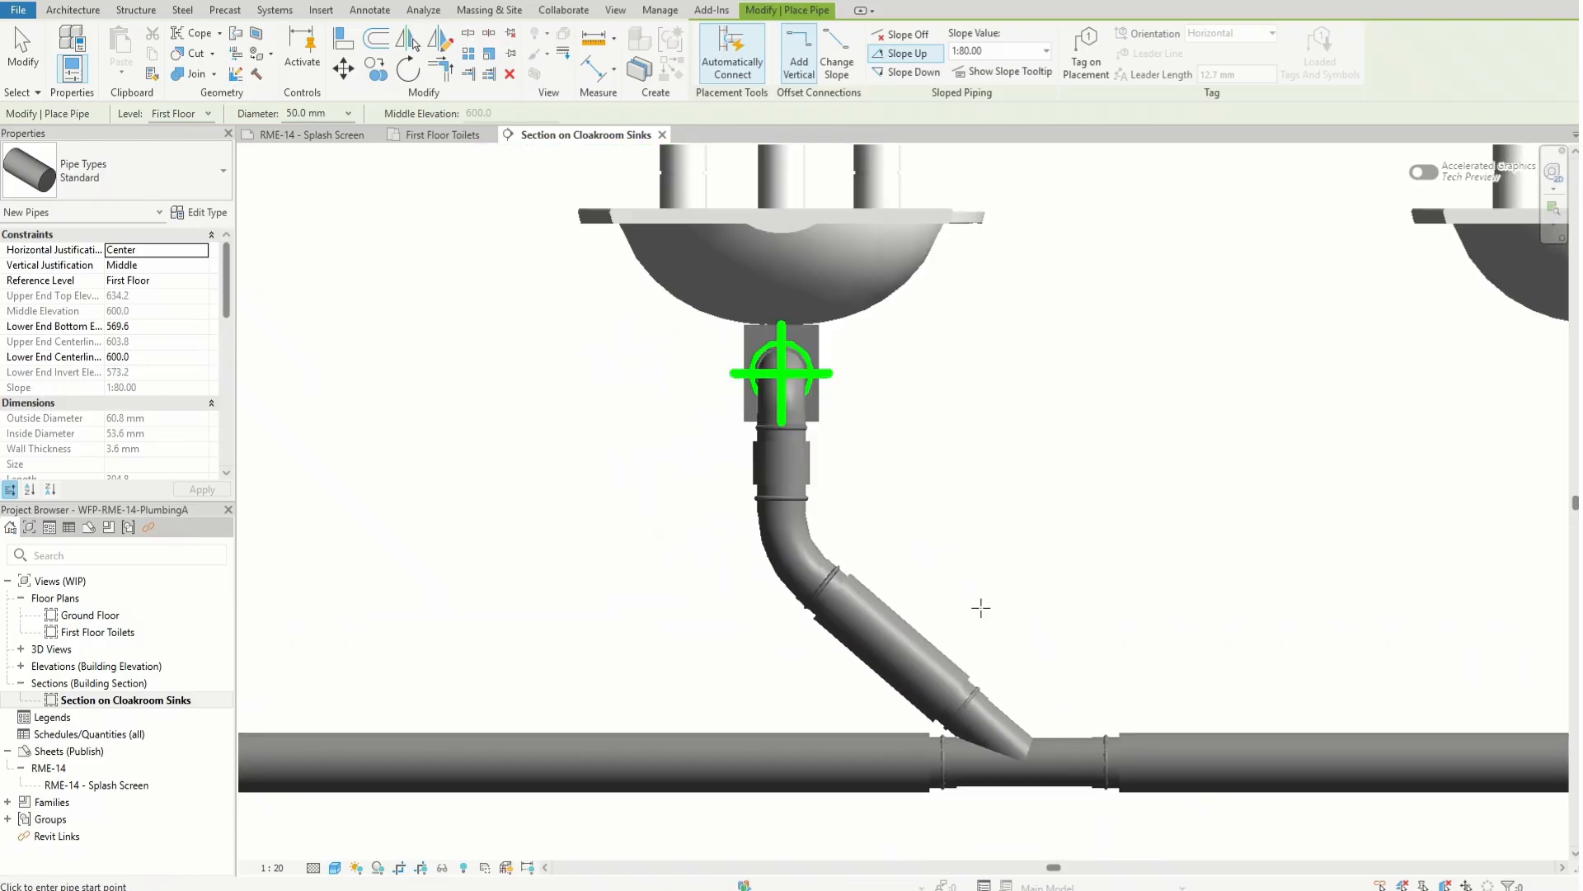
scroll(657, 470, "down", 5)
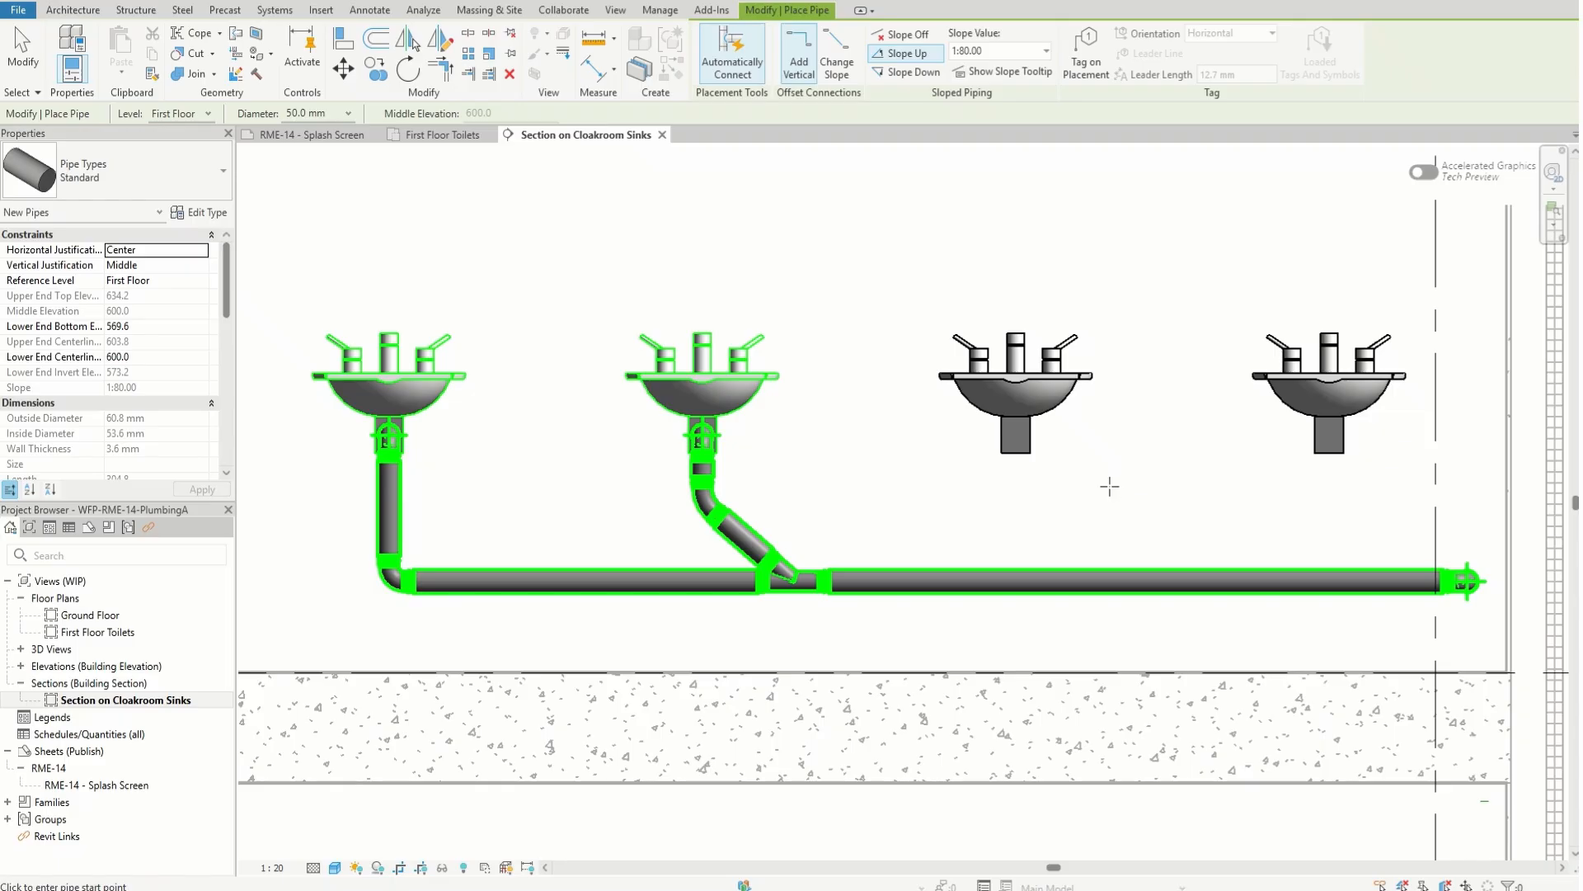
- Draw 50 mm branch pipes from the main drain run diagonally at 135° to below the third and fourth basins, then vertically into their drains
left_click(1077, 570)
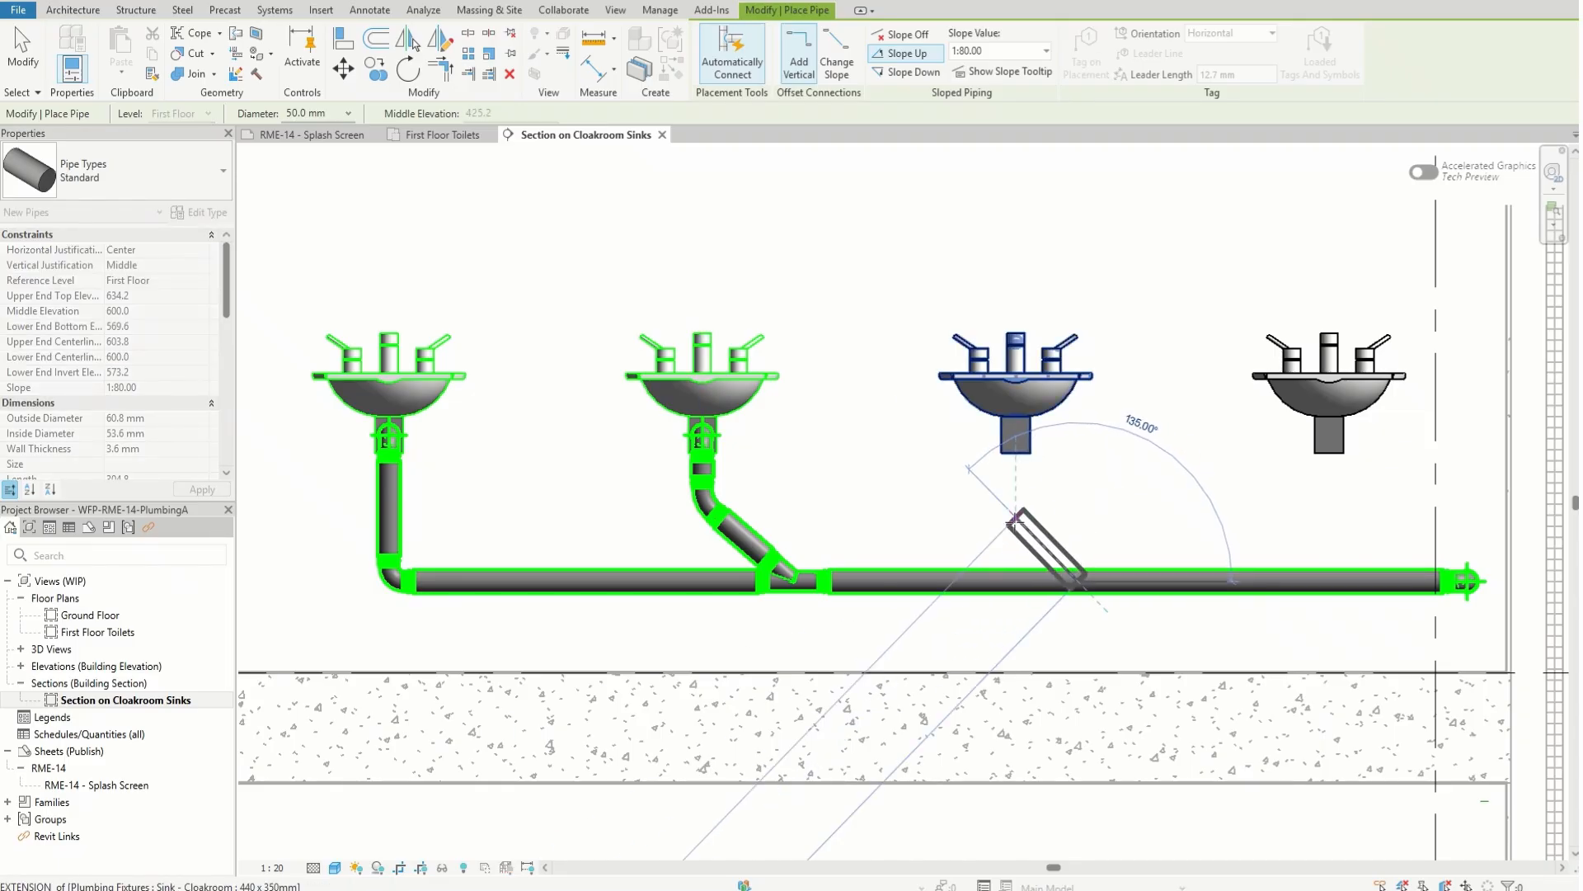
left_click(1016, 520)
left_click(1015, 453)
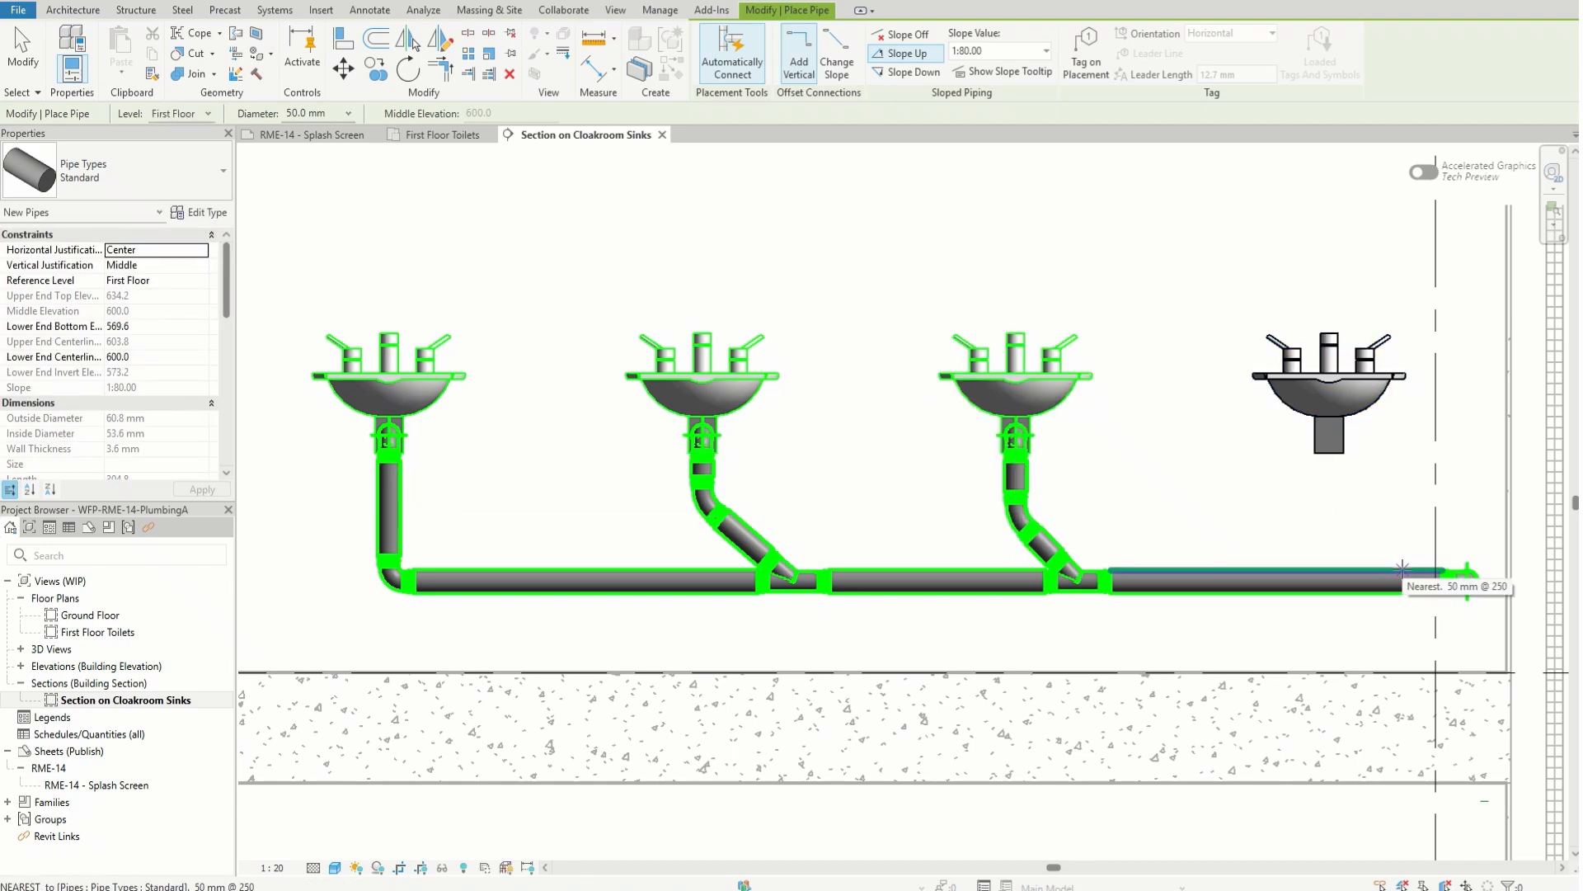
left_click(1377, 562)
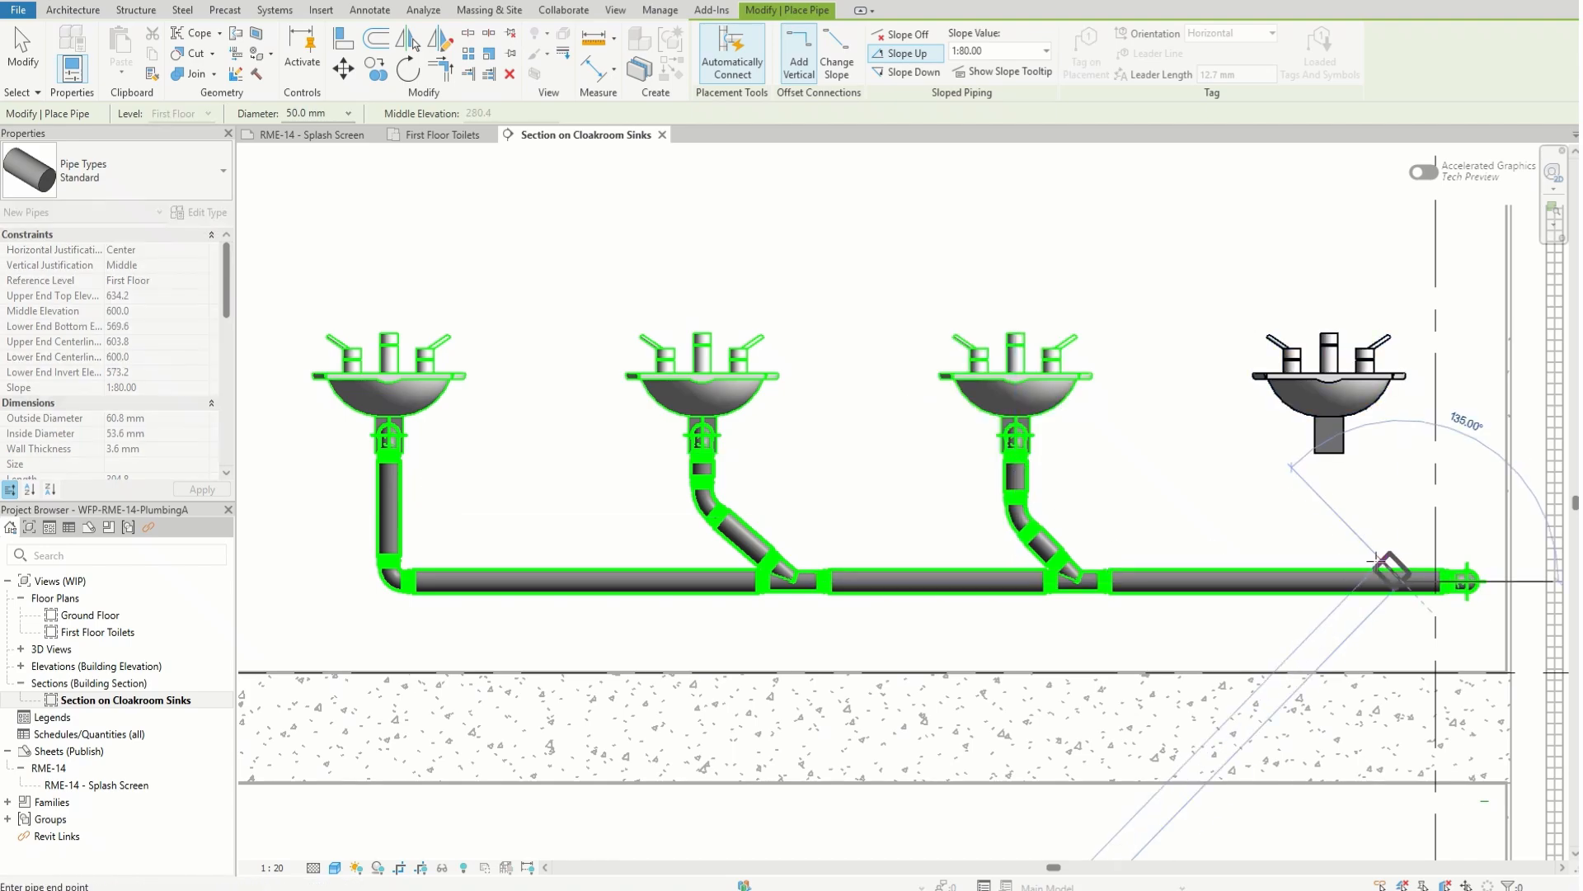
left_click(1330, 518)
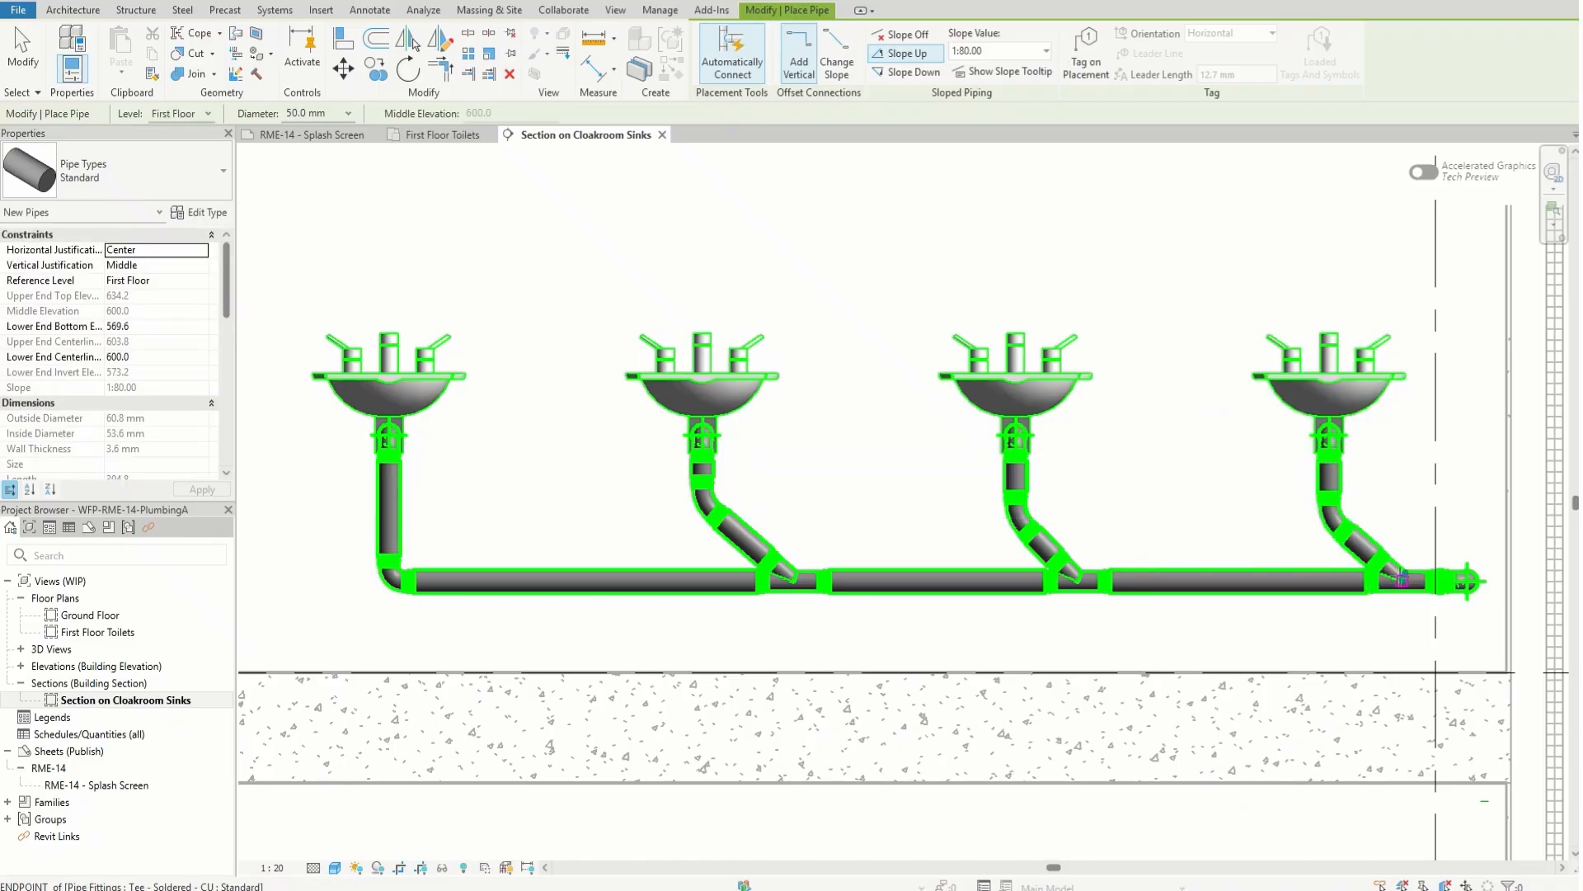
- Examine the tees, bends and drain connections of all basin branches along the main run, then end pipe placement
scroll(1402, 575, "up", 2)
scroll(1406, 575, "up", 3)
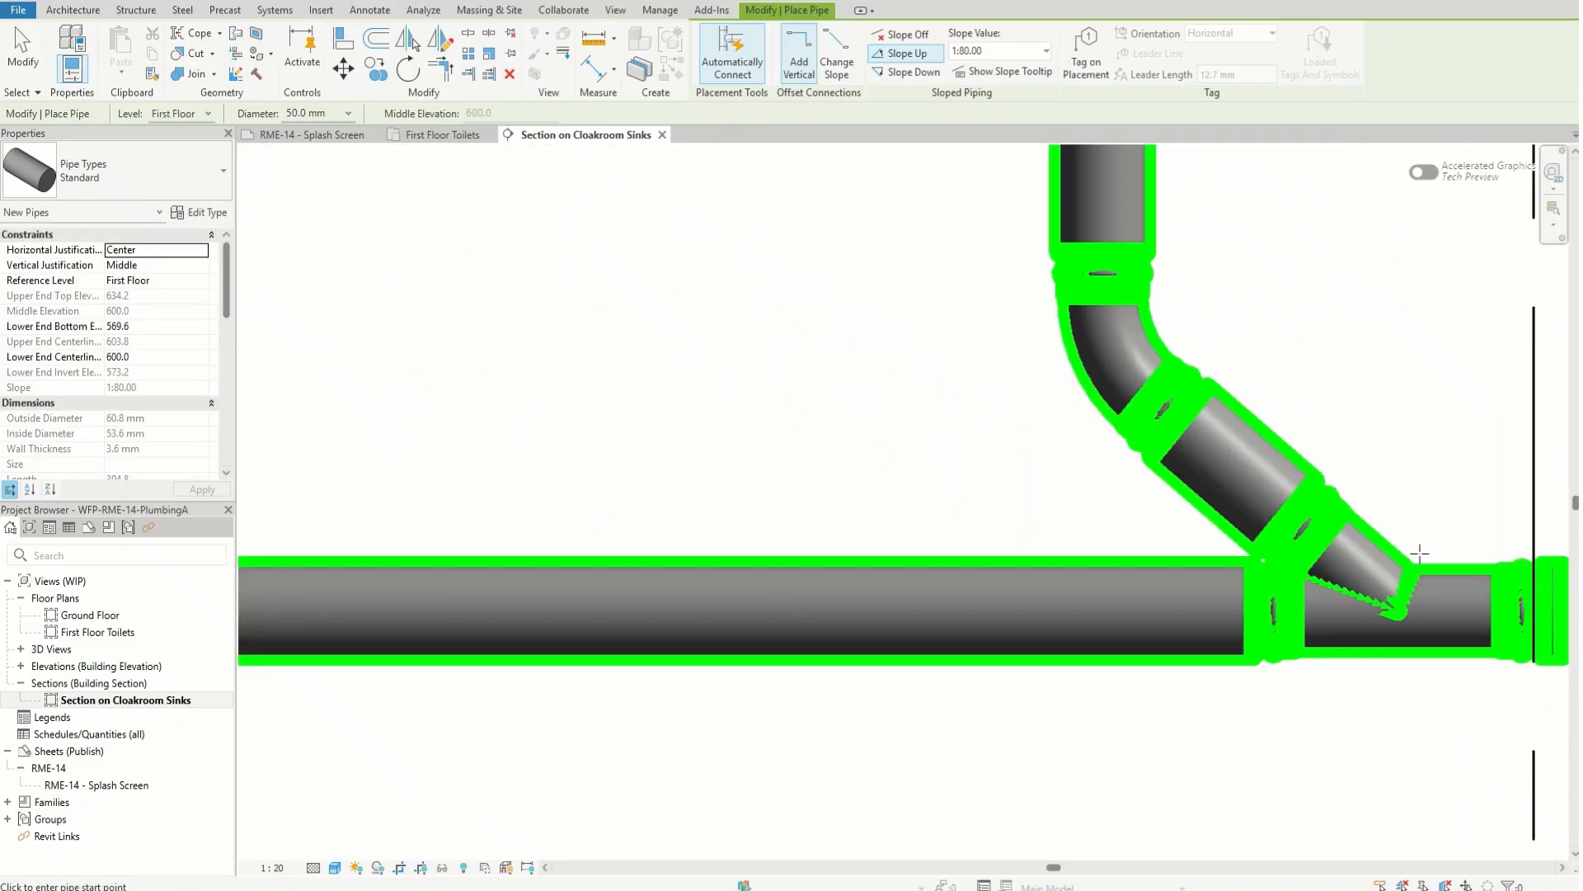
scroll(1419, 551, "down", 4)
scroll(1395, 239, "up", 5)
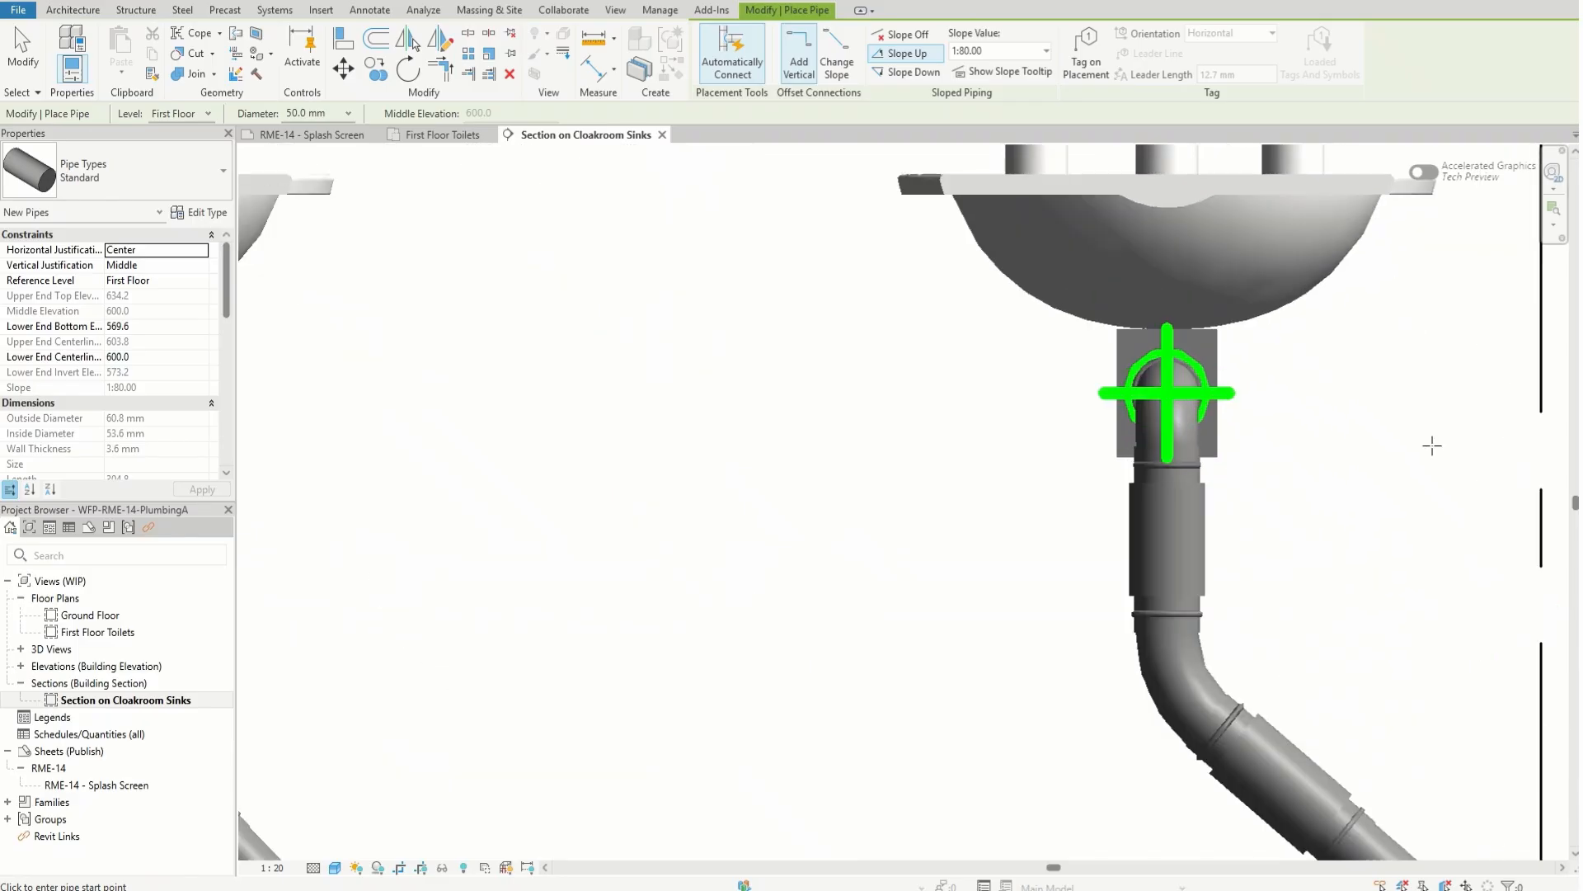
scroll(1416, 546, "down", 5)
scroll(1402, 546, "up", 2)
scroll(1361, 527, "down", 3)
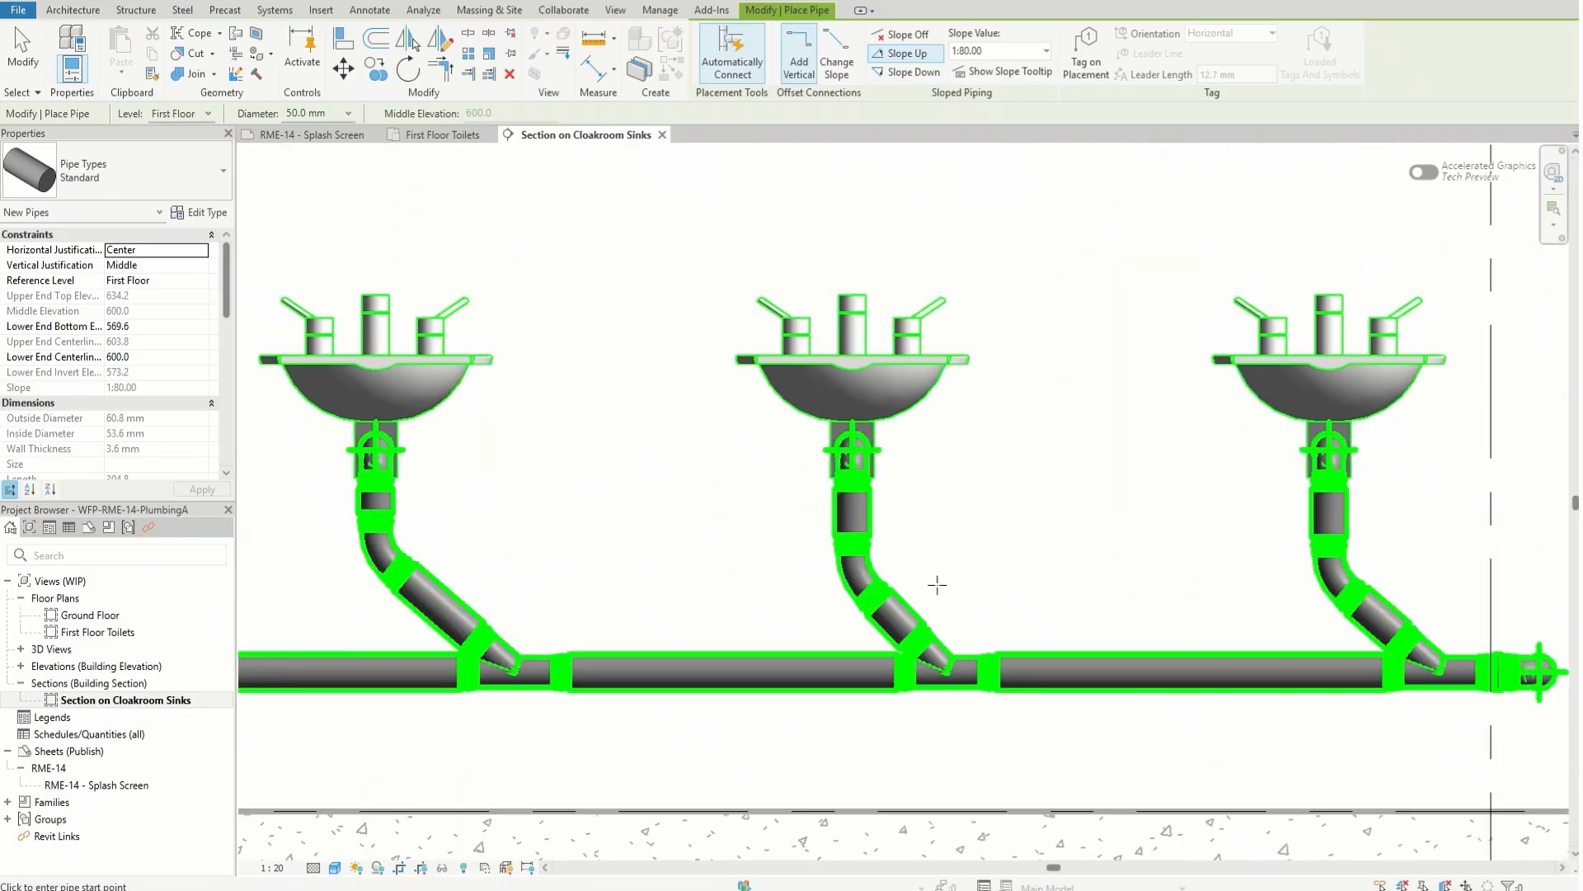
scroll(892, 726, "up", 4)
scroll(892, 726, "up", 3)
scroll(1237, 734, "up", 4)
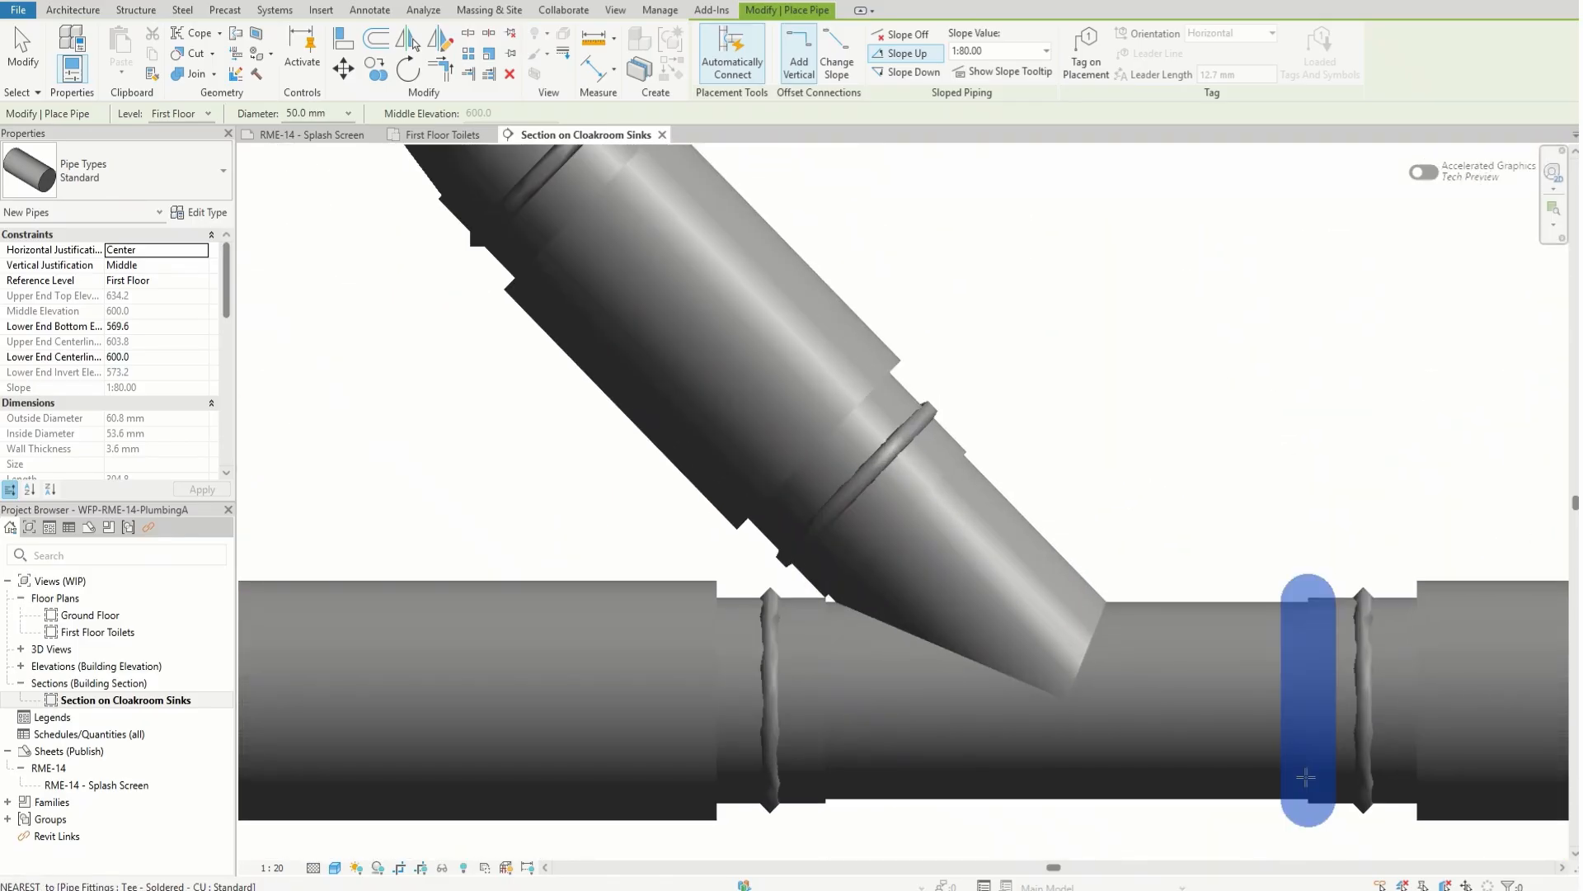
scroll(1085, 335, "down", 5)
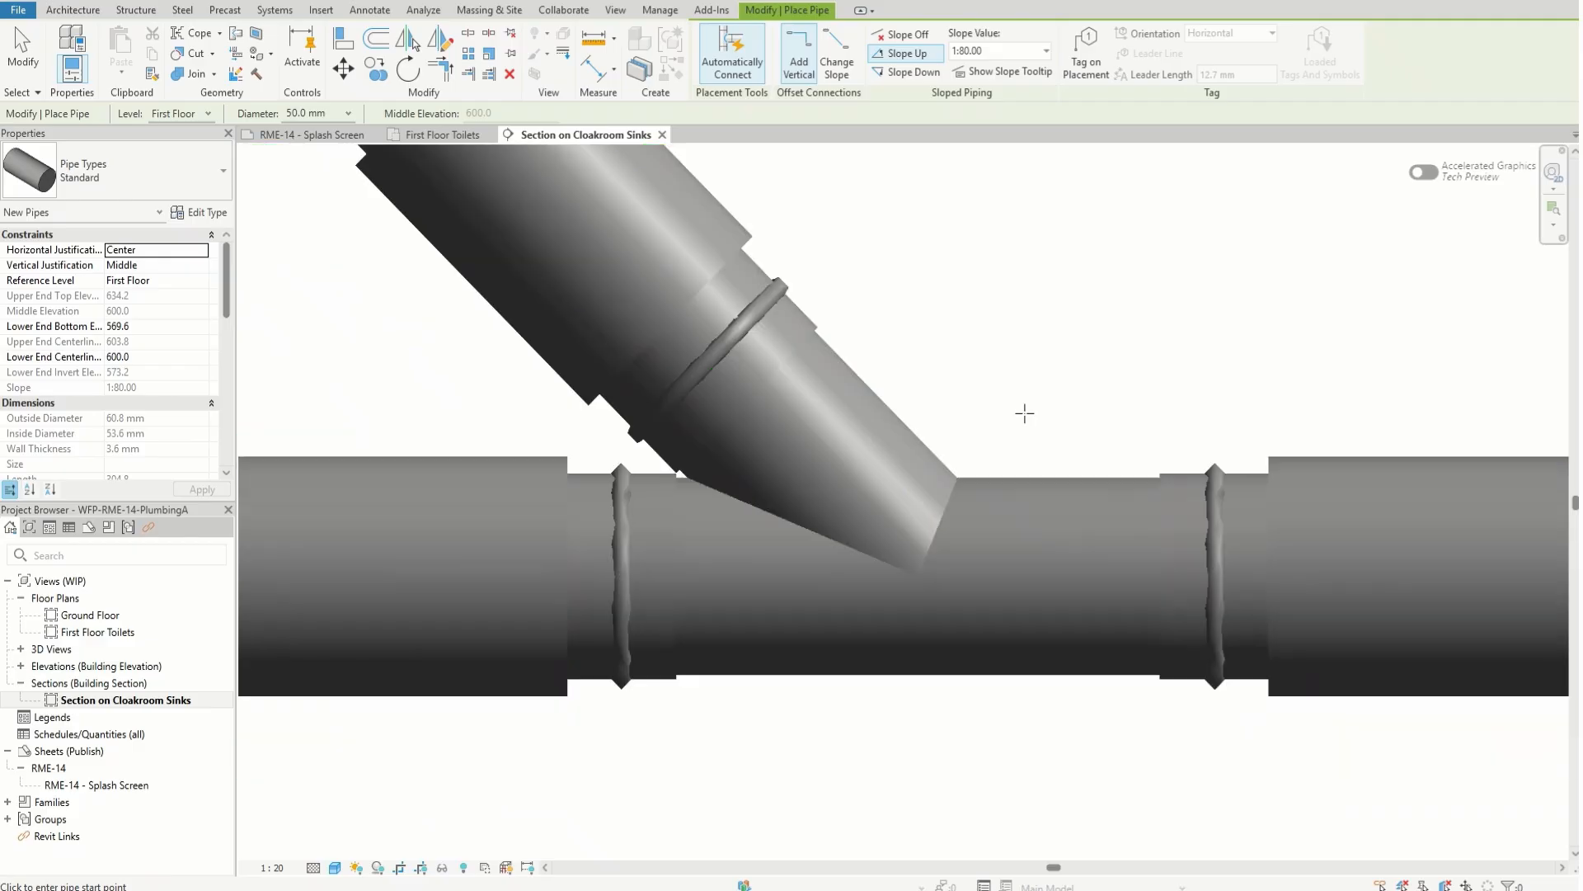
scroll(989, 569, "down", 4)
scroll(1116, 516, "up", 4)
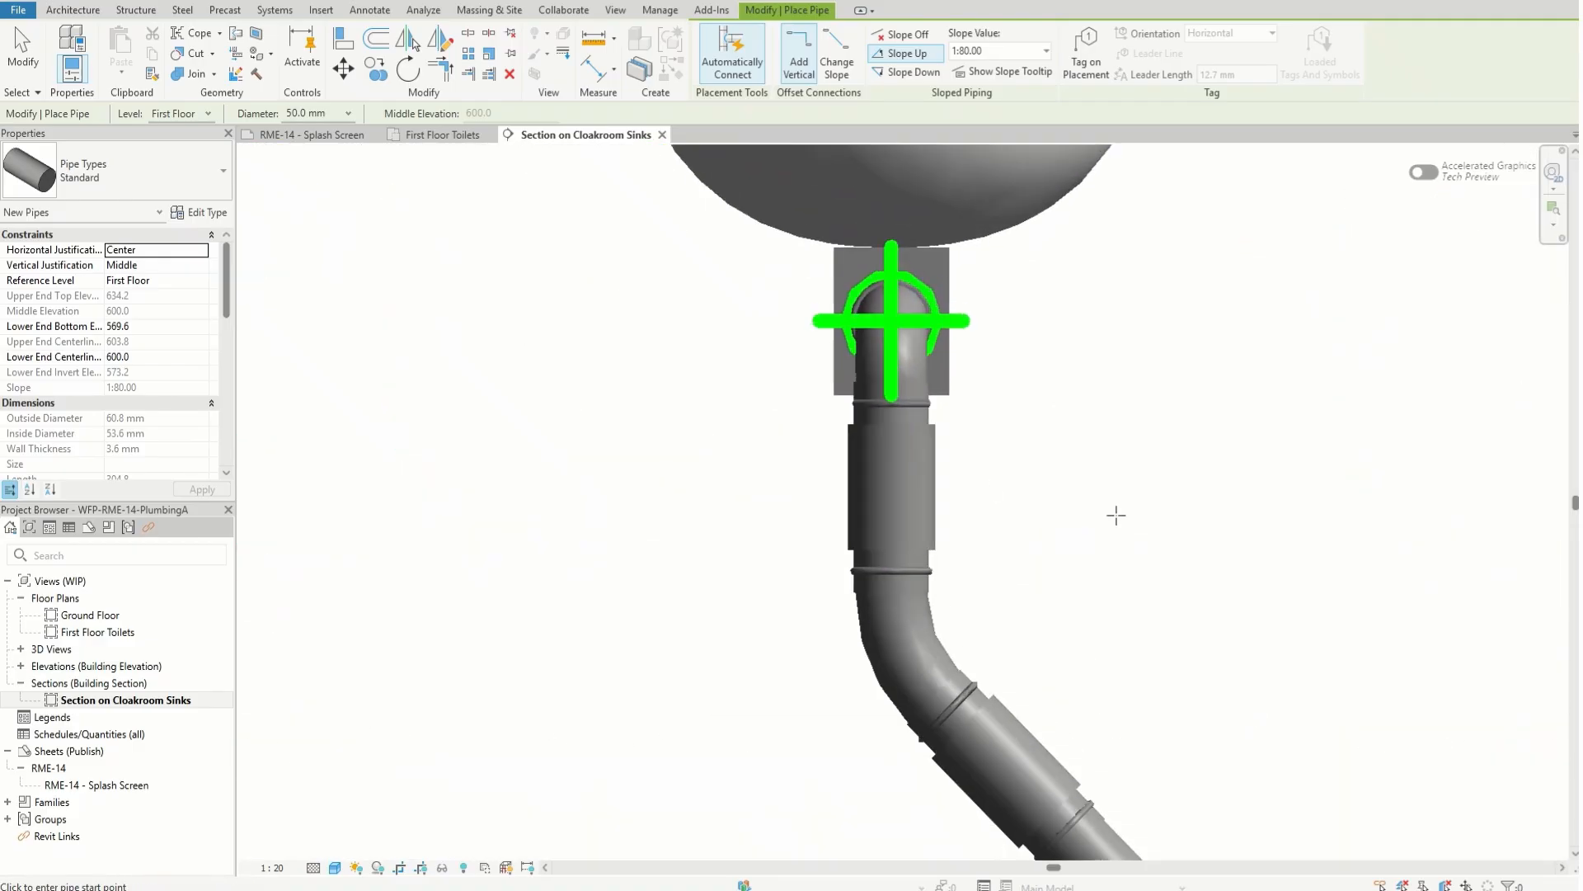
scroll(978, 472, "down", 2)
scroll(608, 721, "up", 3)
scroll(1000, 717, "down", 4)
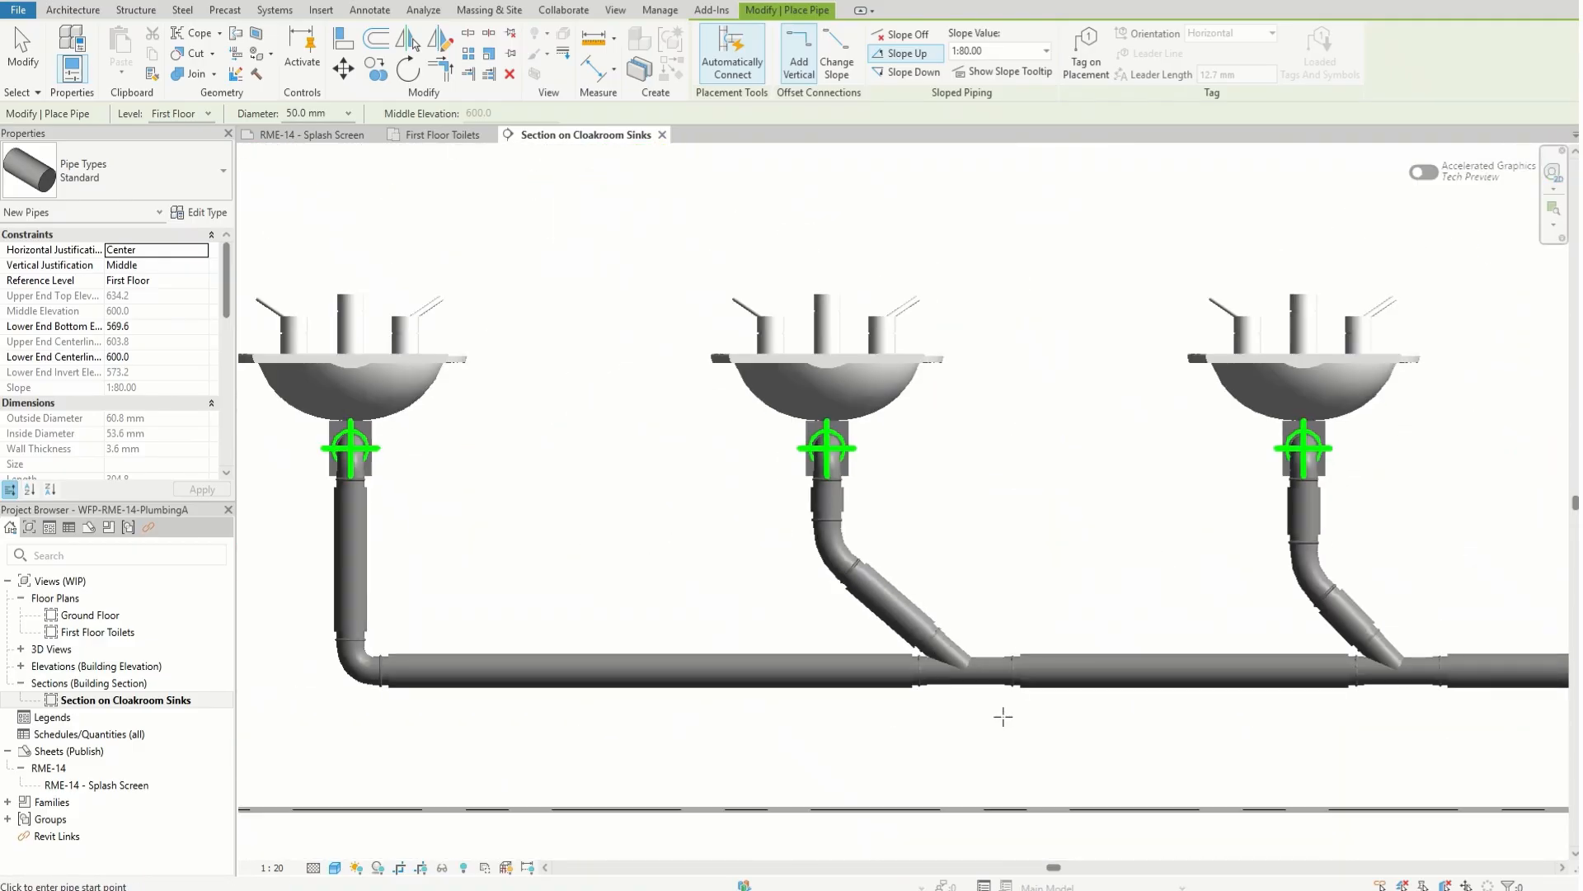
scroll(677, 691, "up", 1)
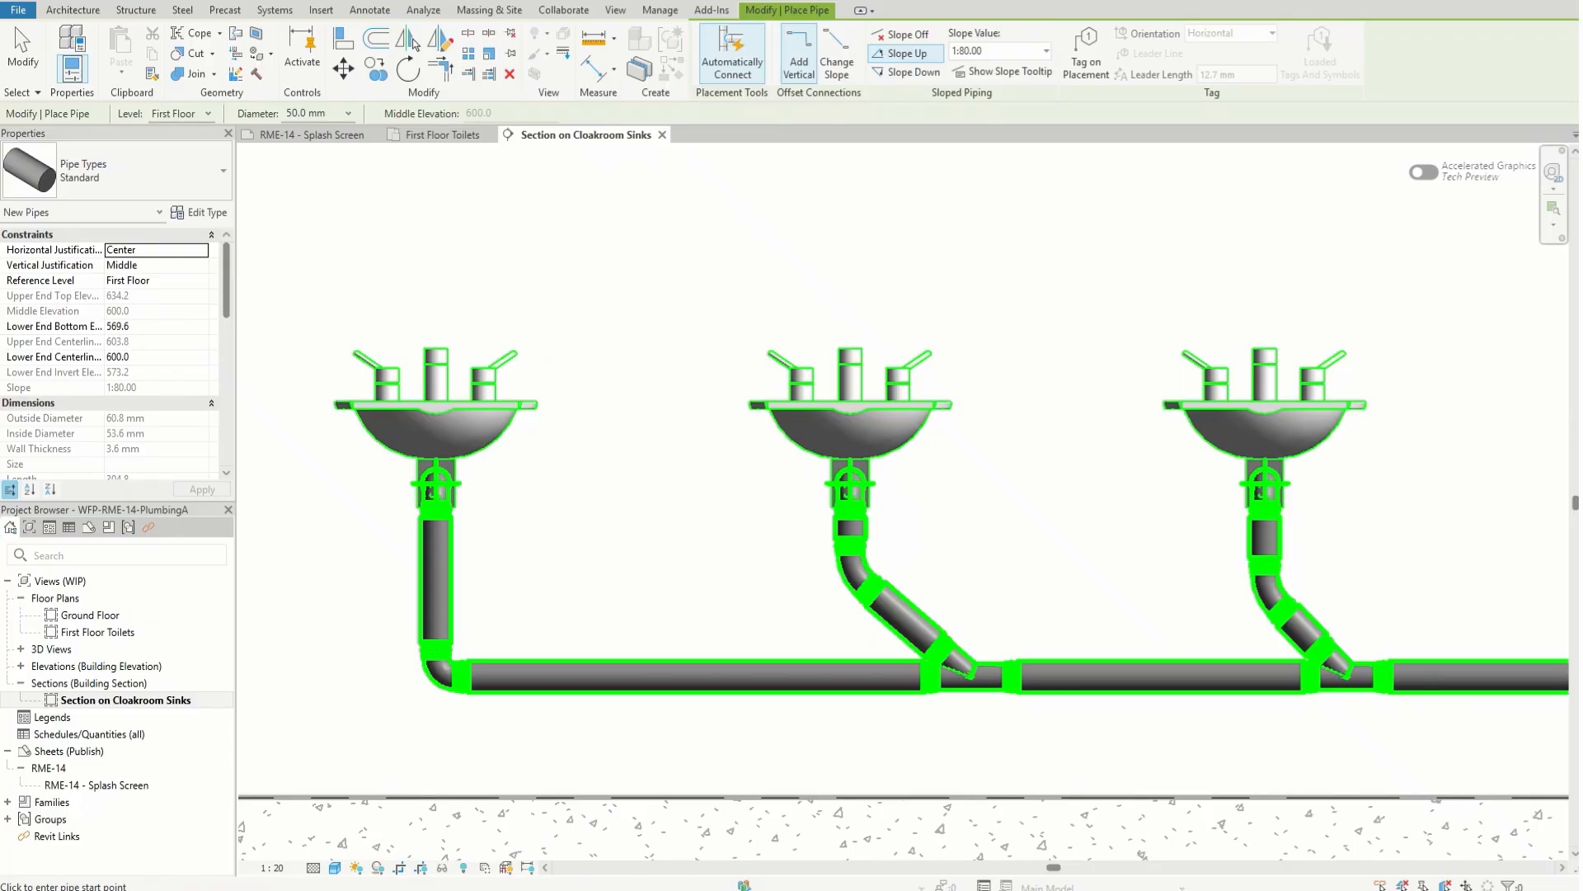
key("Escape")
key("Escape")
- Convert the elbow beneath the first basin into a tee and inspect the new fitting
scroll(675, 646, "up", 2)
left_click(676, 647)
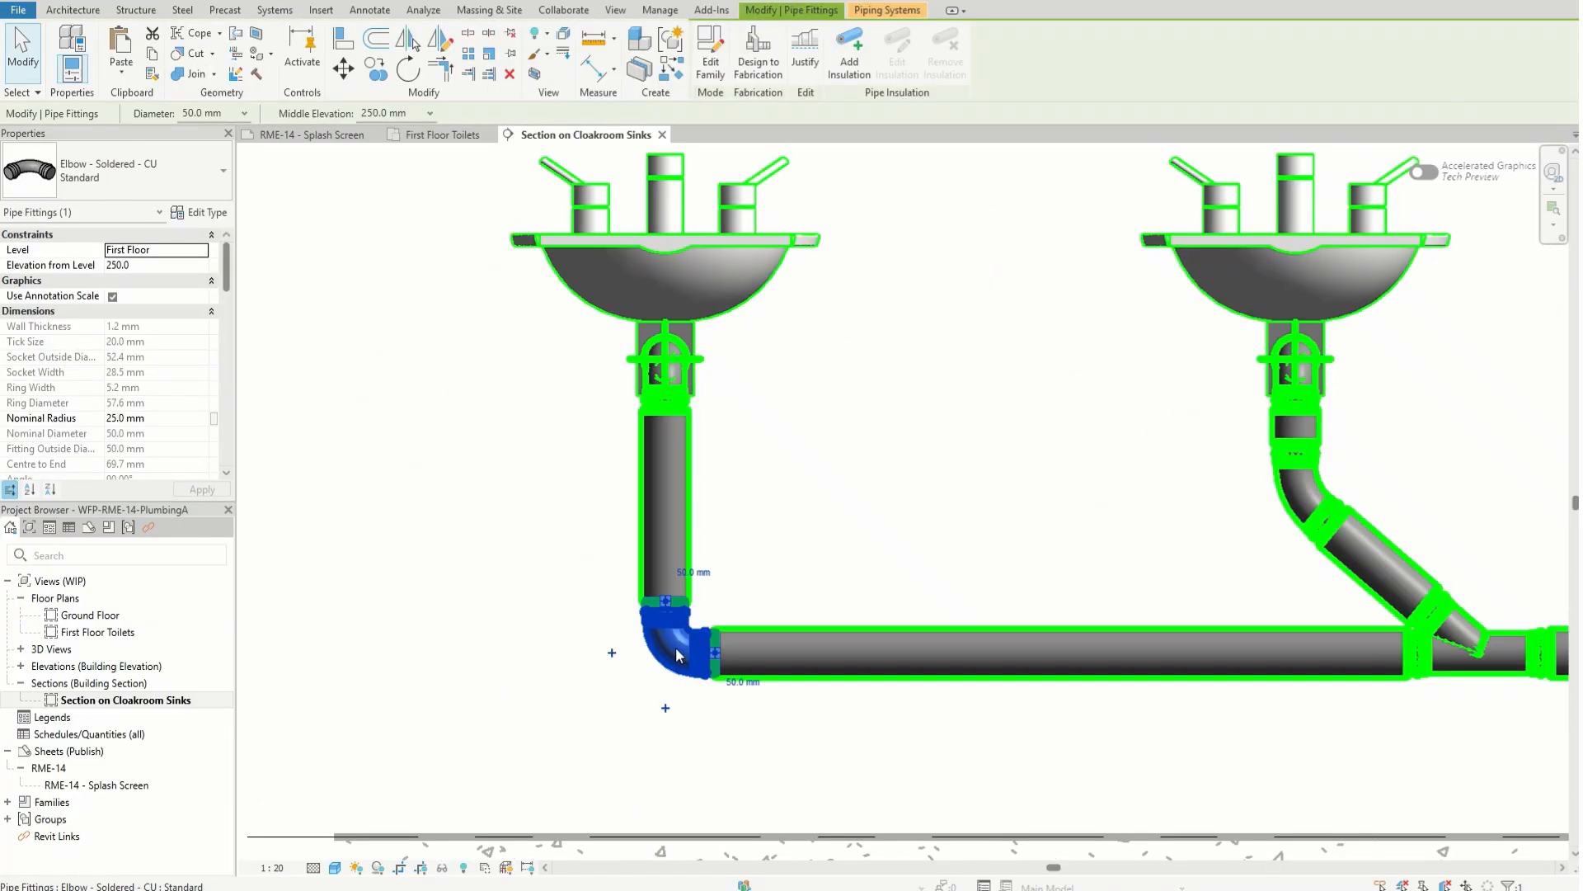
left_click(612, 655)
scroll(620, 665, "up", 4)
scroll(632, 643, "up", 5)
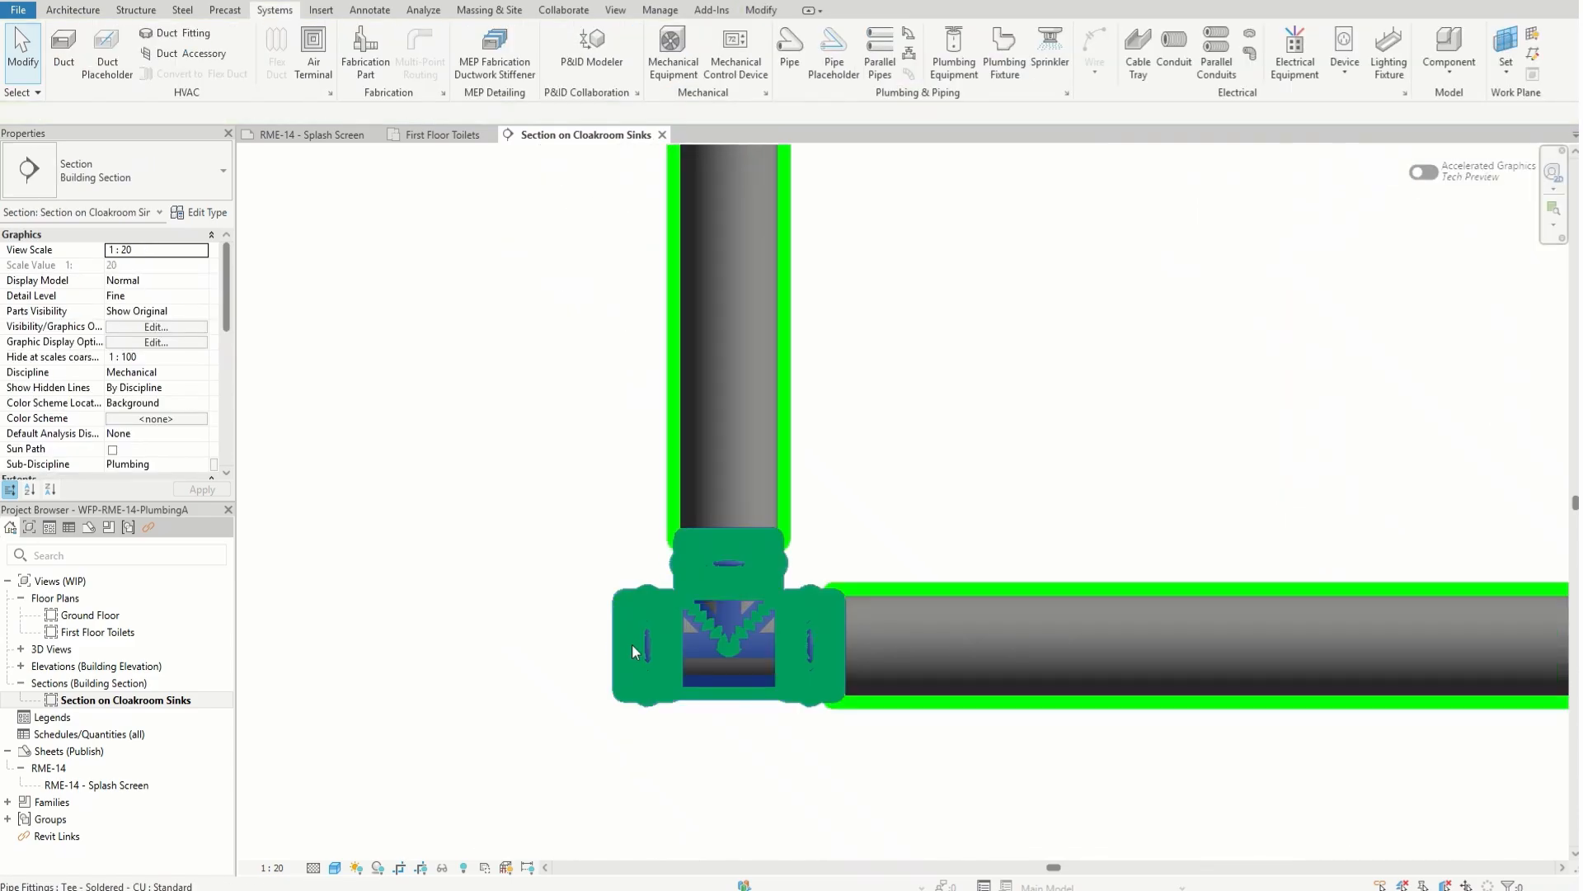
scroll(1031, 652, "down", 3)
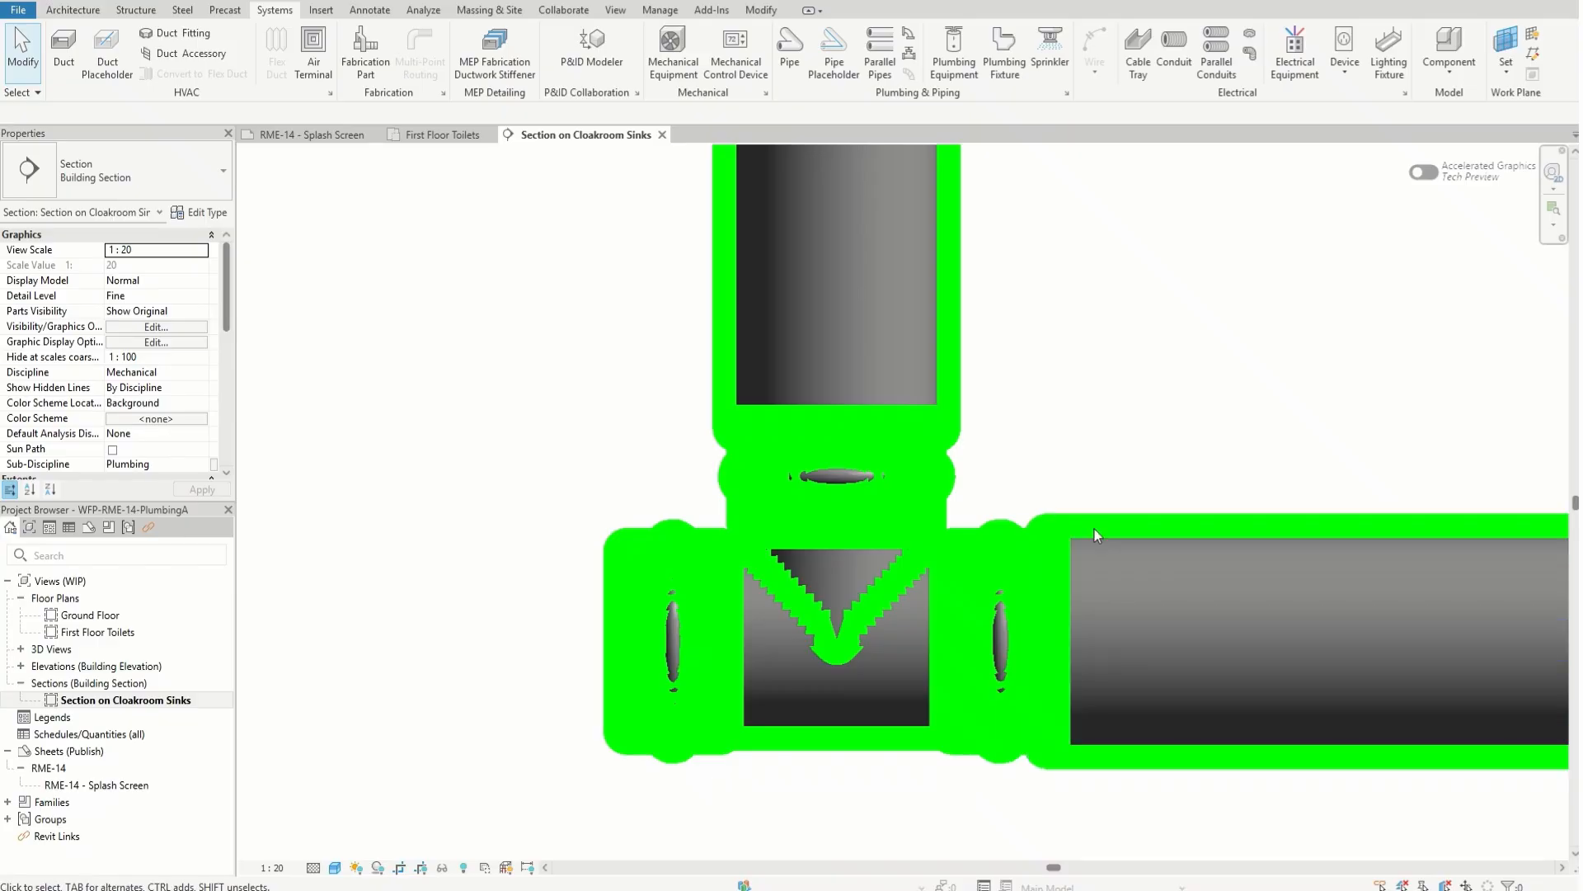
- While placing a pipe fitting, switch the properties to the section view and back to New Pipe Fittings
scroll(760, 557, "down", 2)
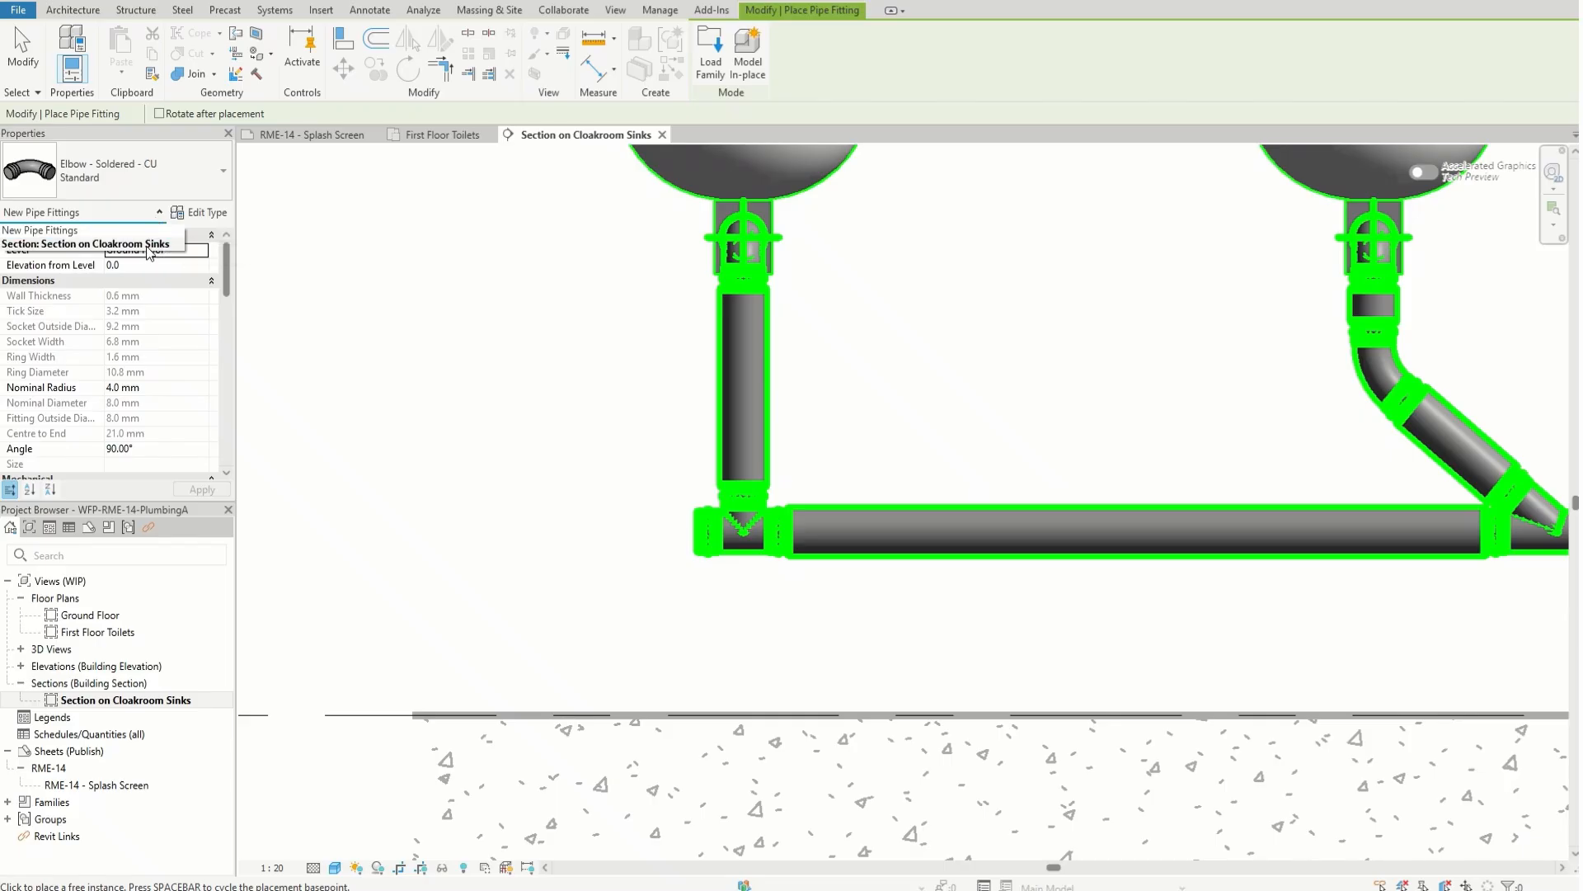
left_click(150, 245)
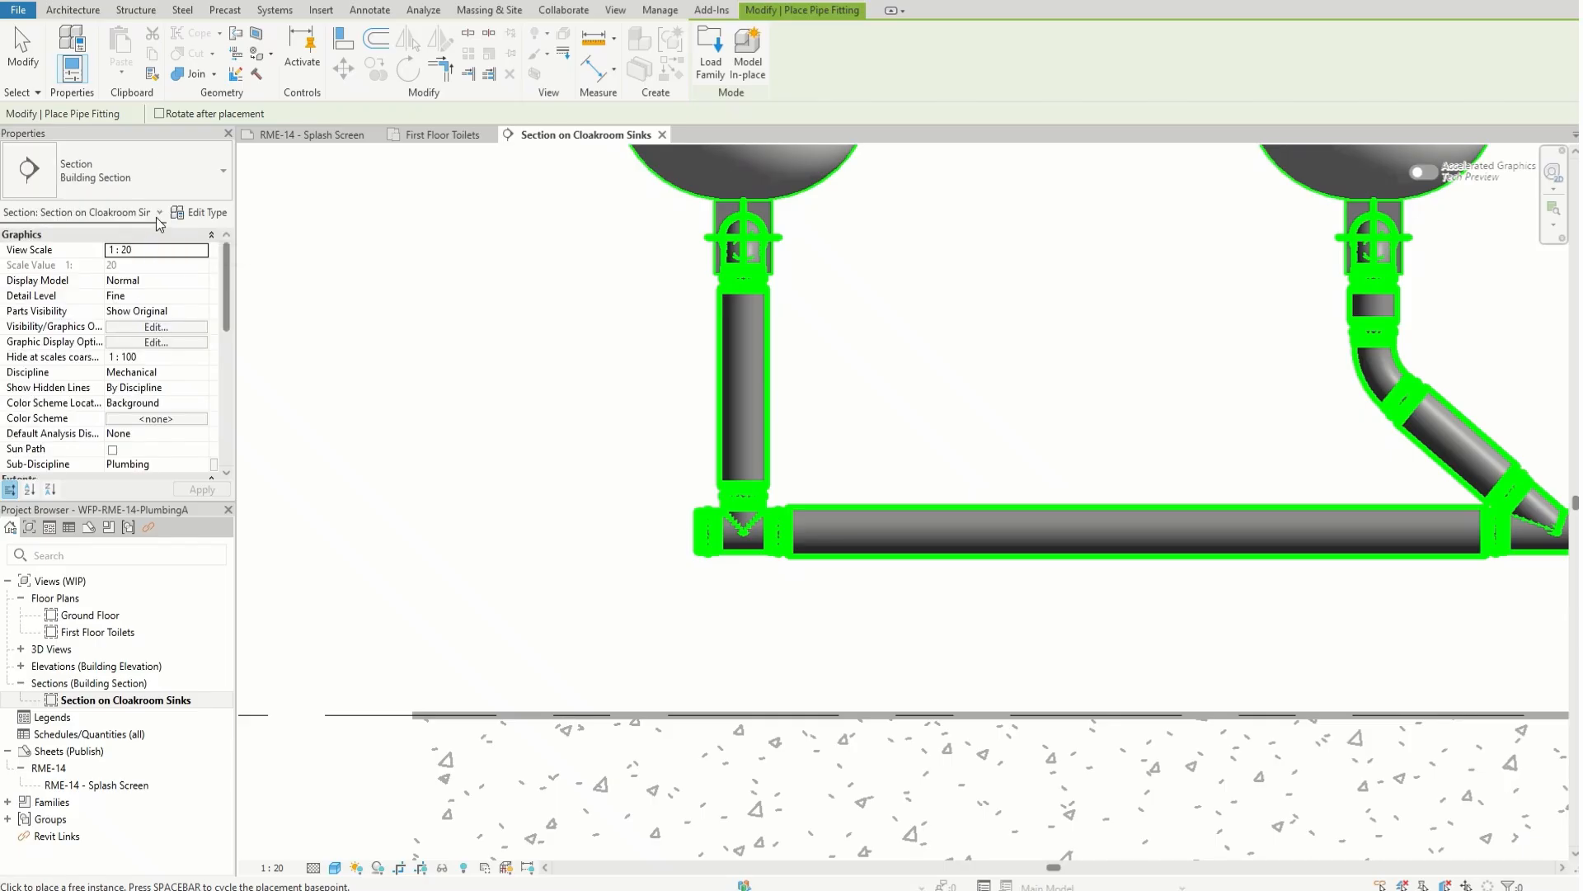
left_click(156, 214)
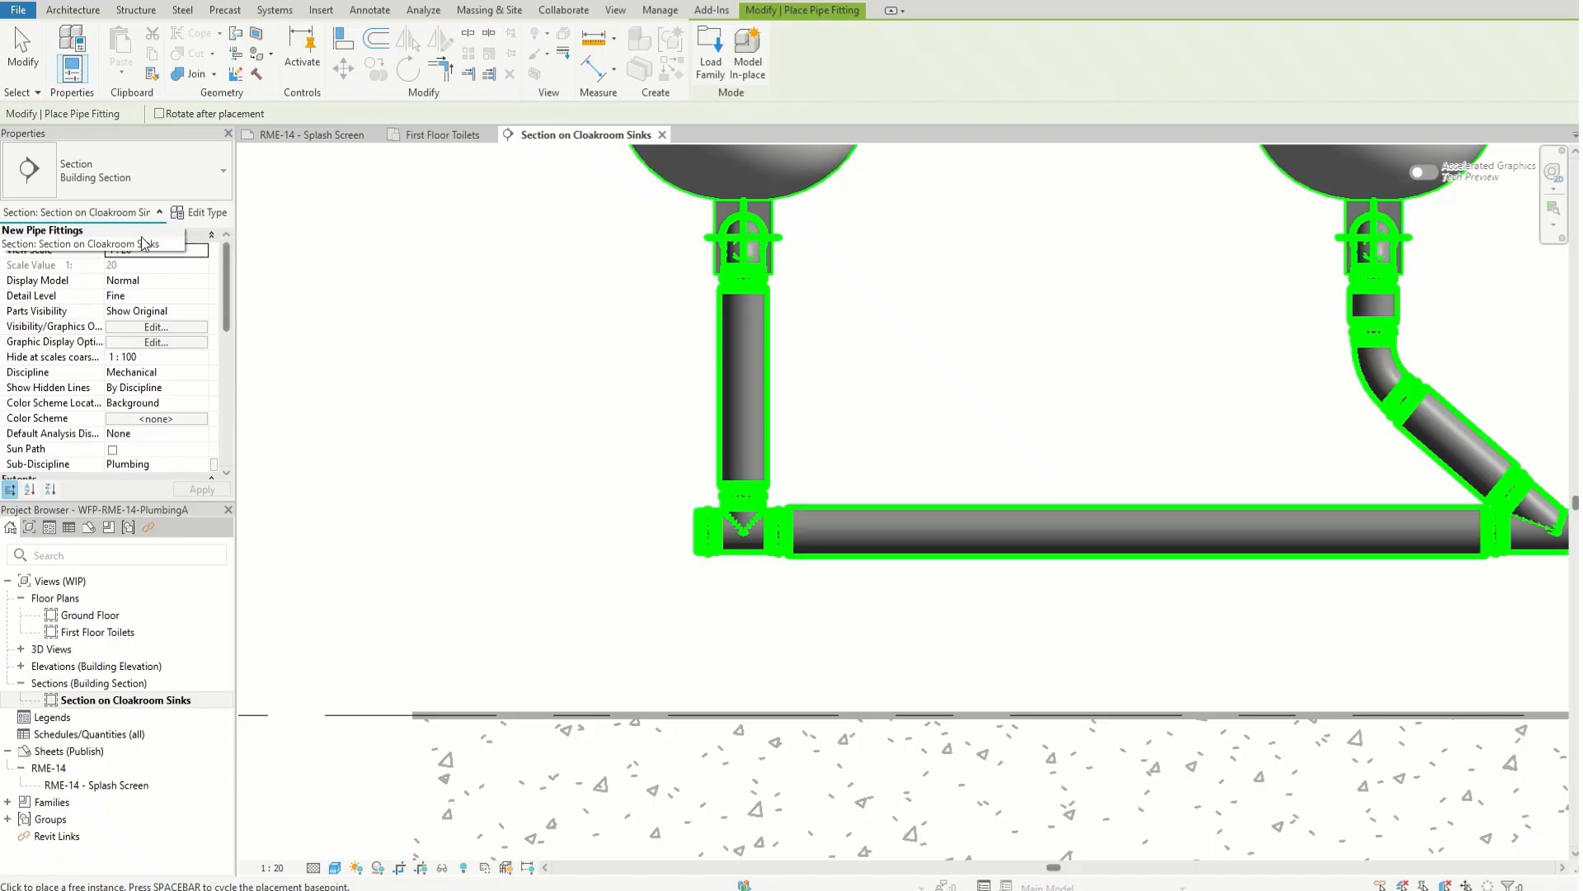
left_click(142, 236)
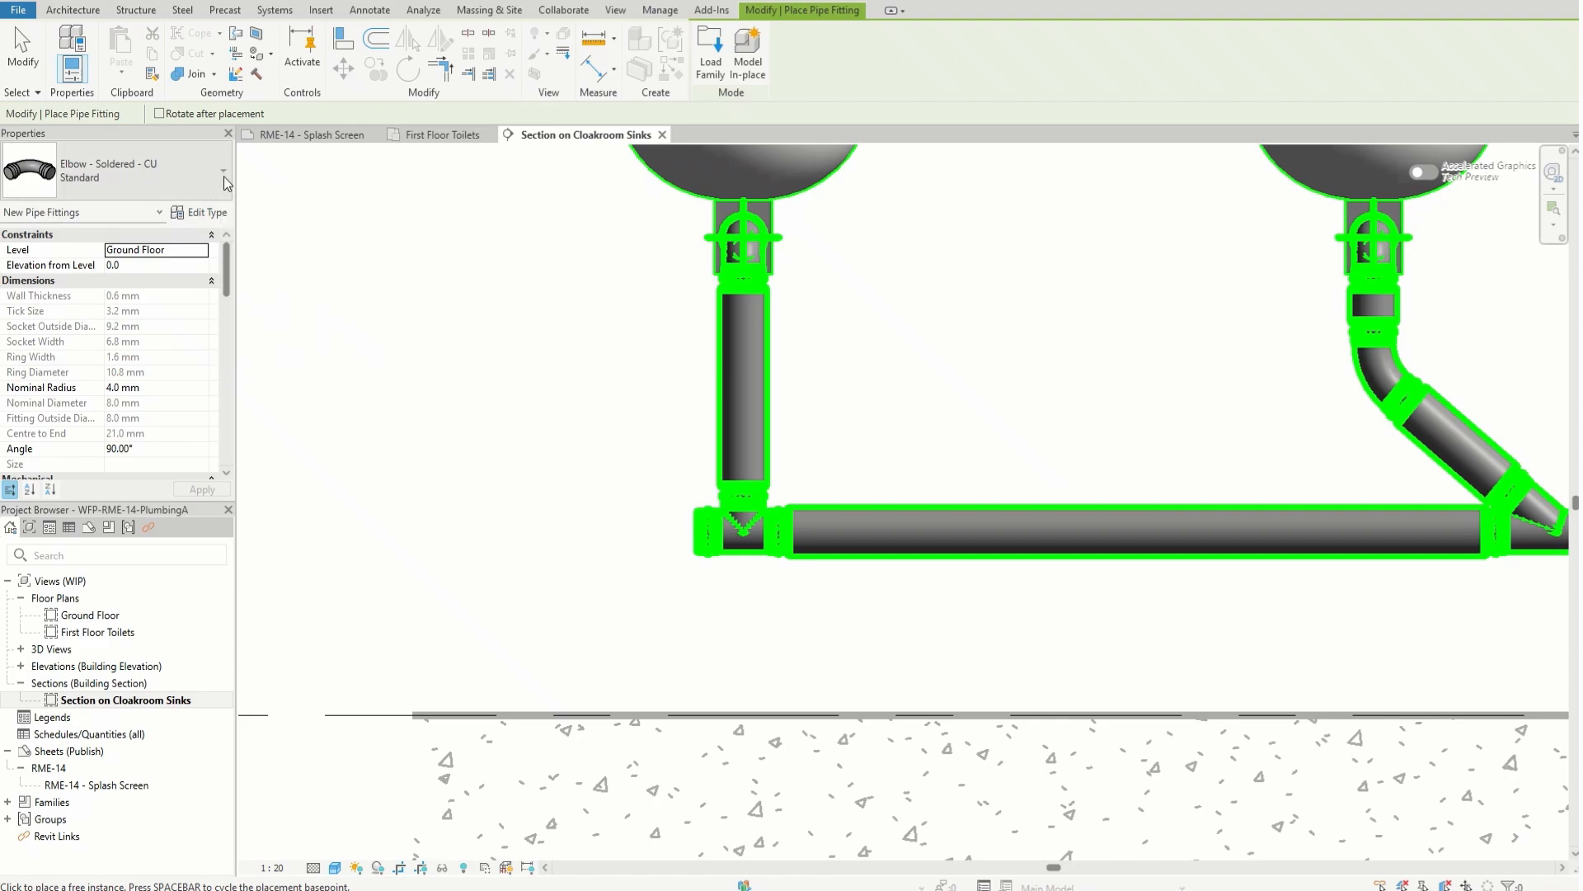
- Set the new pipe fitting's family to Cap - Plain - PVC-C and place the cap on the open end of the first basin's tee
left_click(209, 214)
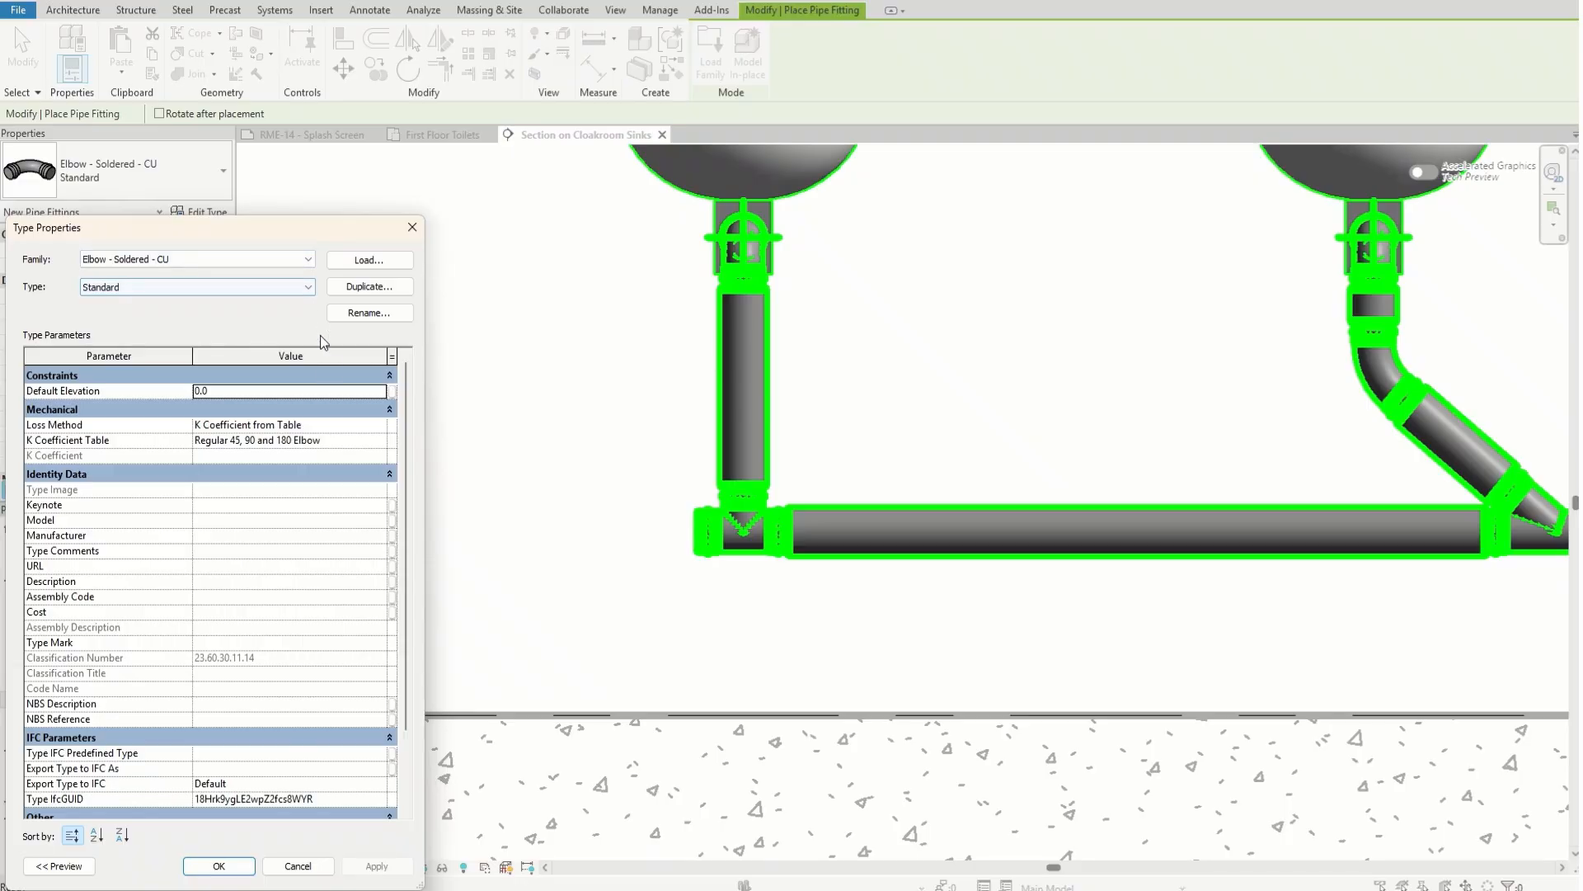
scroll(300, 529, "down", 1)
scroll(300, 529, "up", 1)
left_click(306, 261)
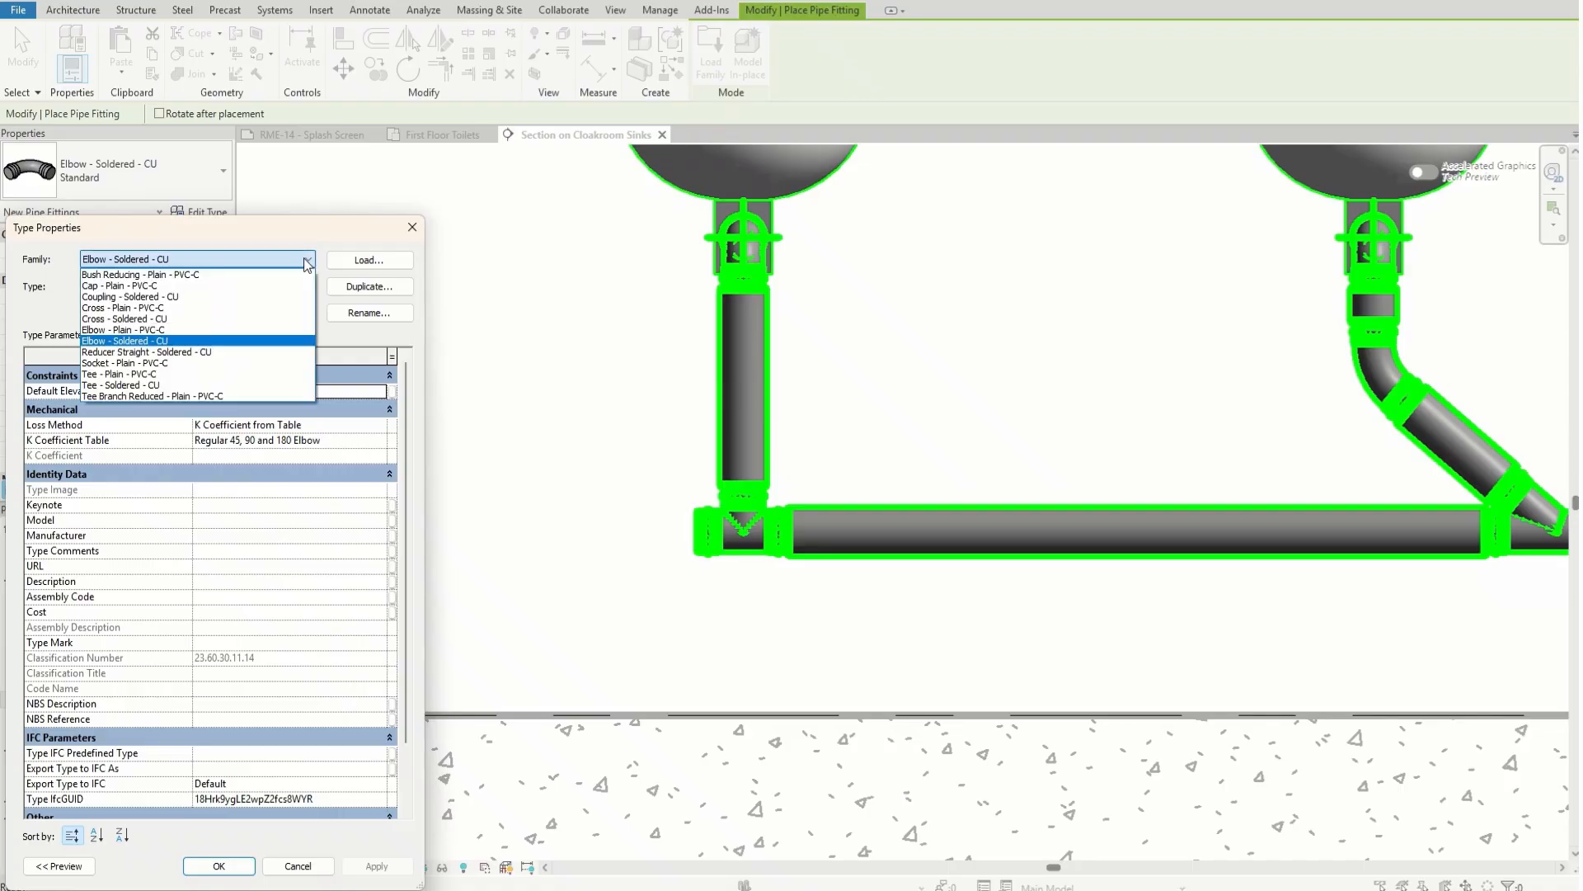
left_click(272, 289)
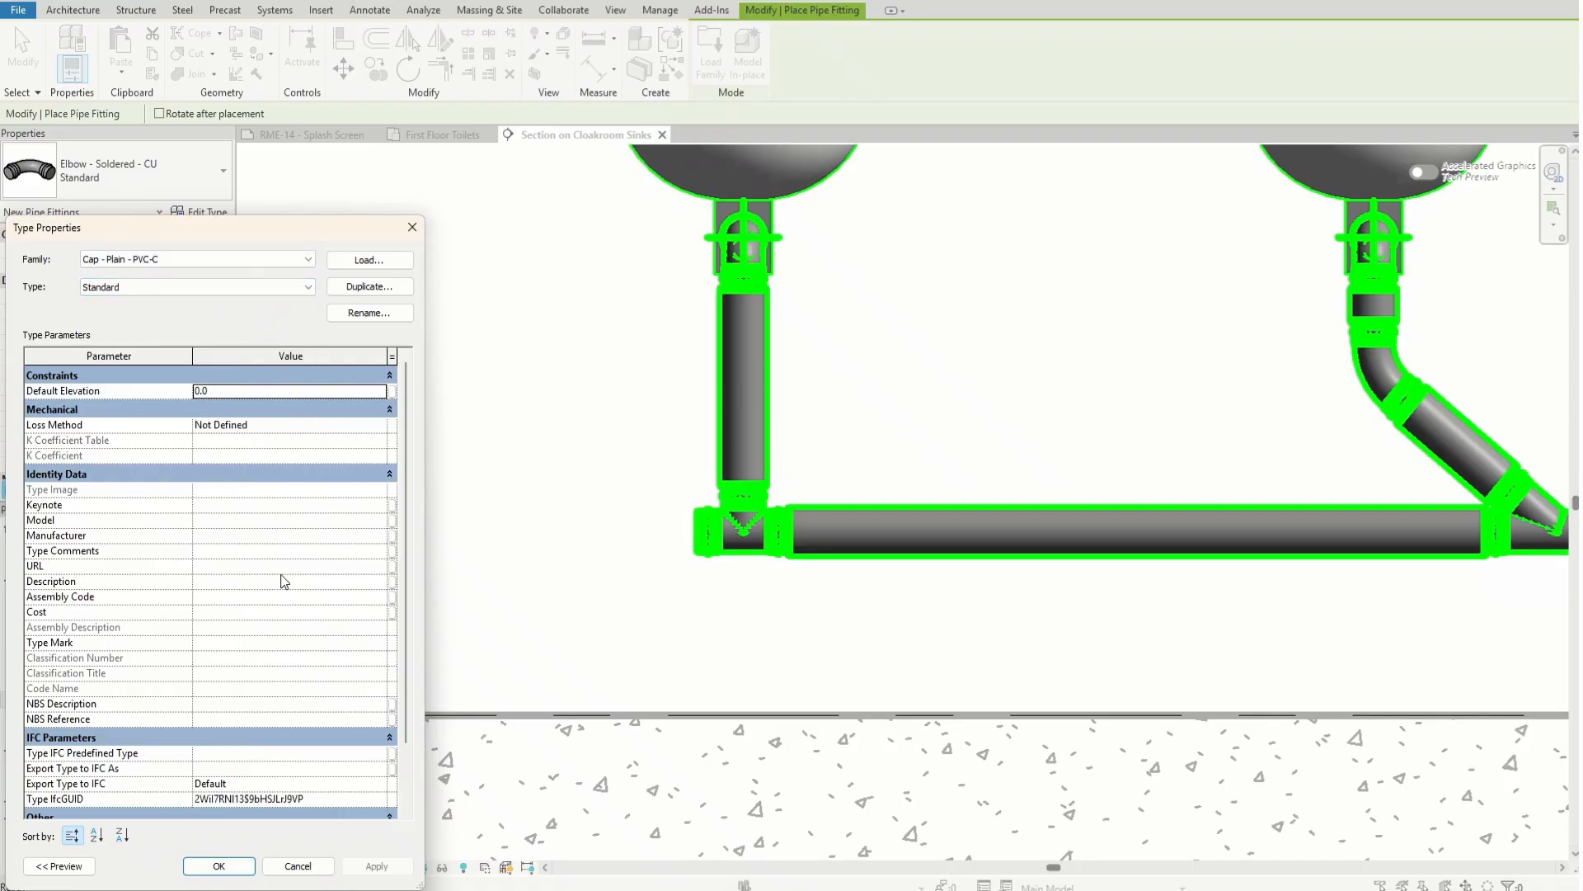
left_click(218, 865)
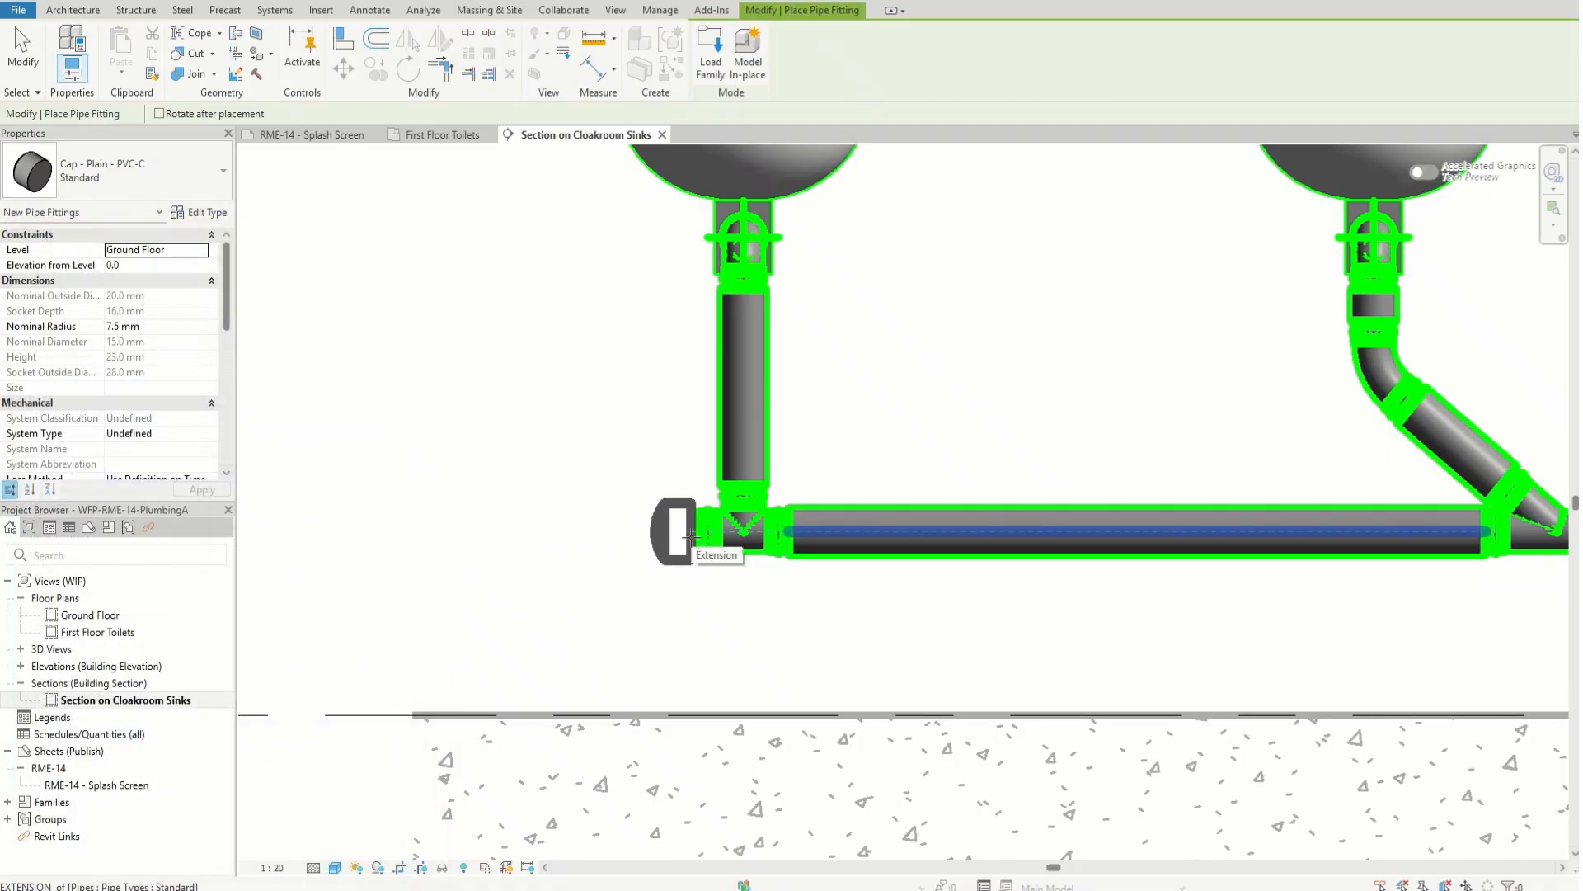
left_click(691, 534)
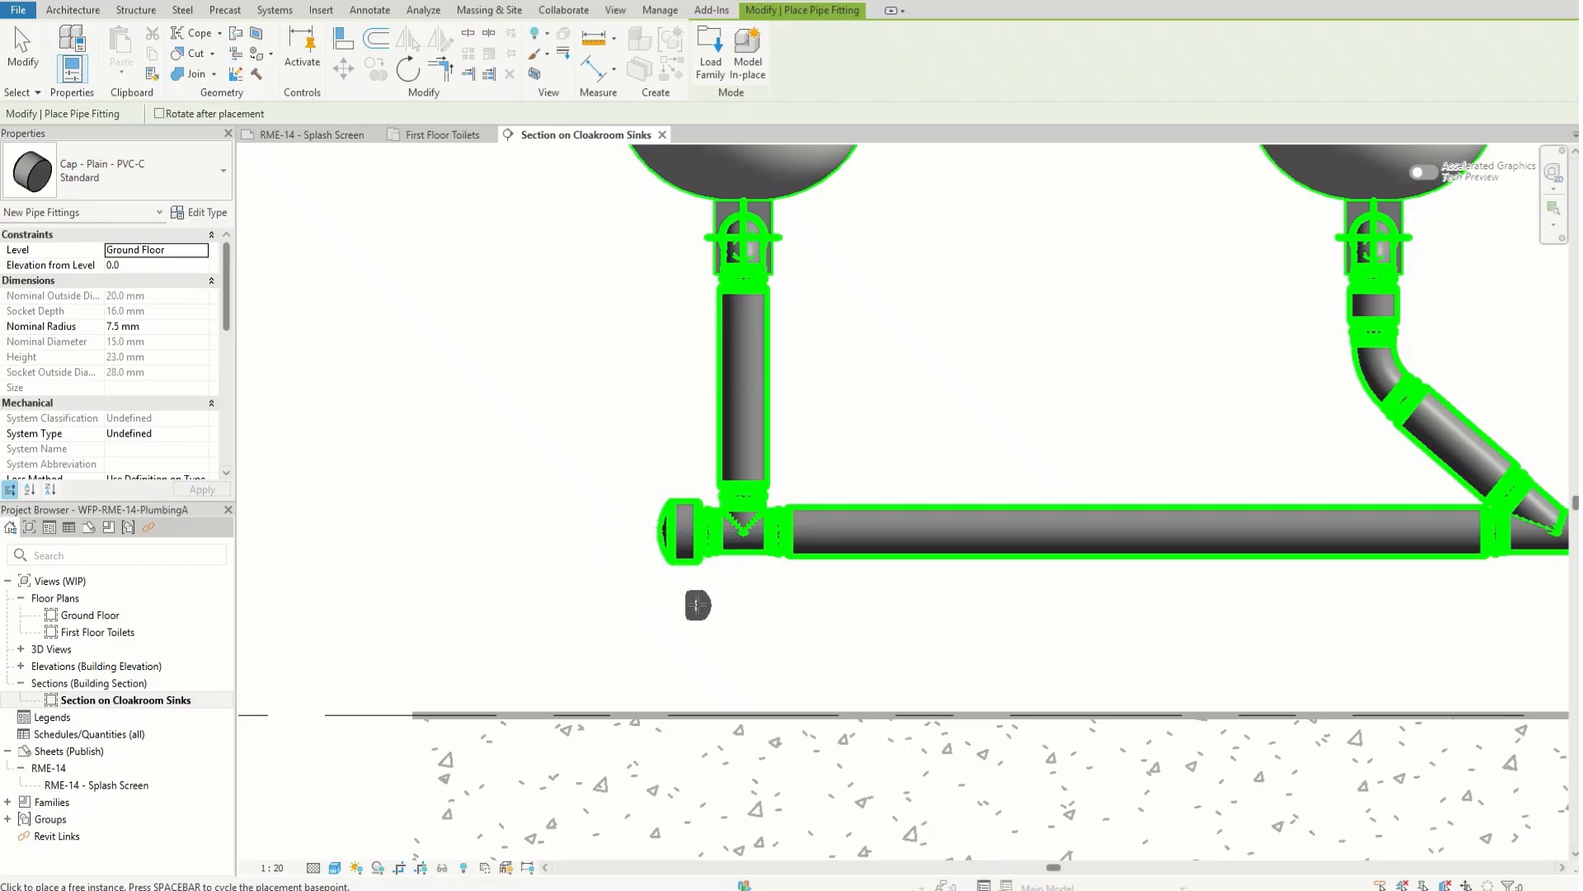
key("Escape")
- Draw a short horizontal 50 mm pipe stub outward from the open end of the first basin's tee and end pipe placement
scroll(692, 534, "up", 5)
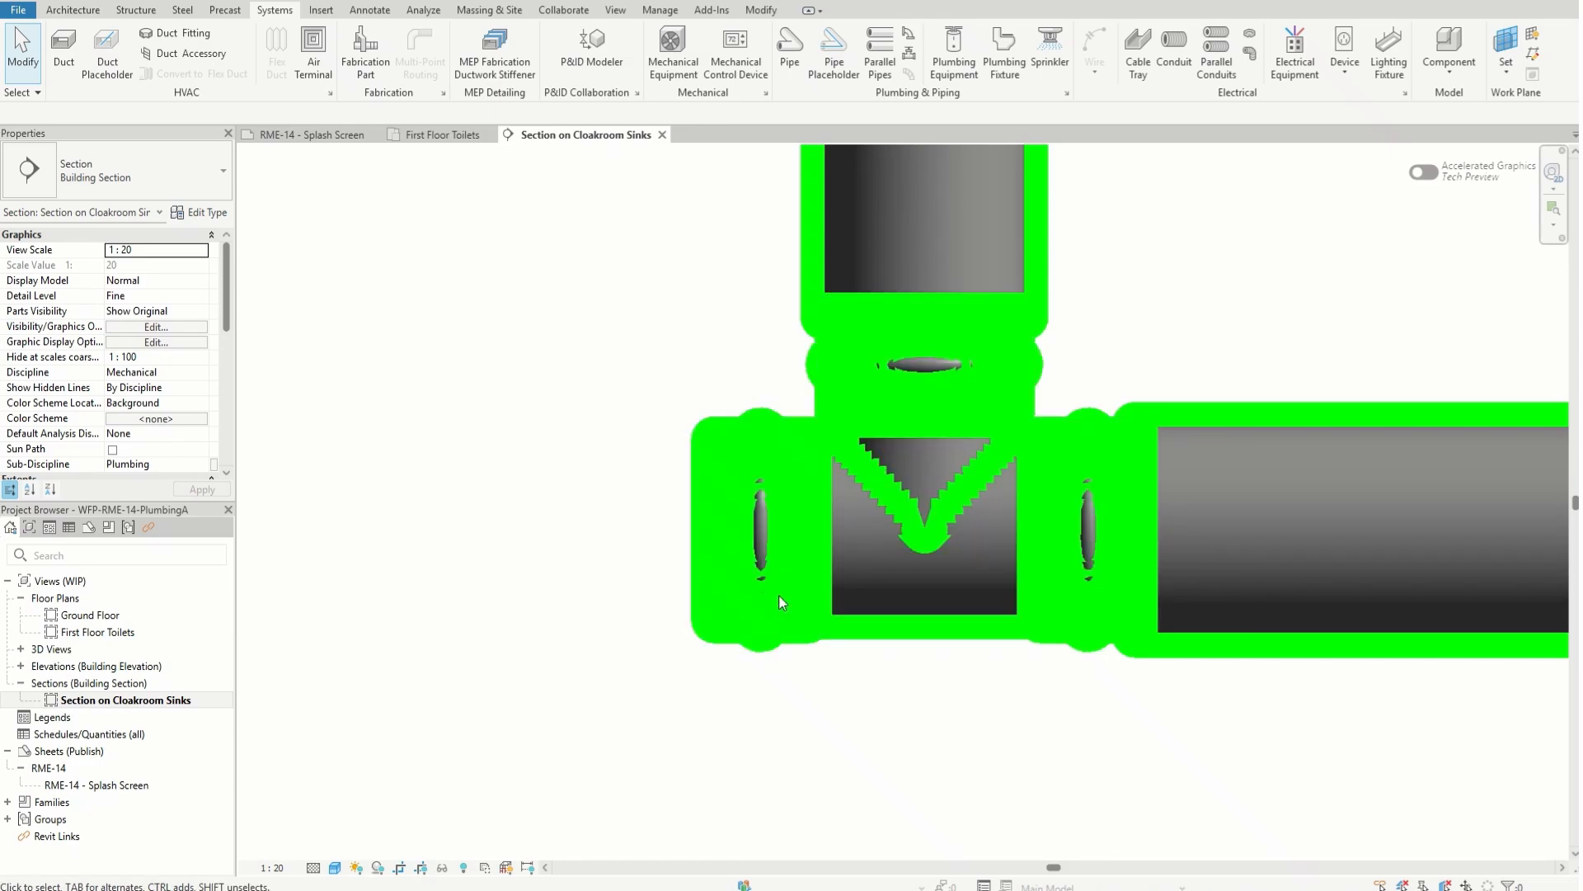
left_click(789, 48)
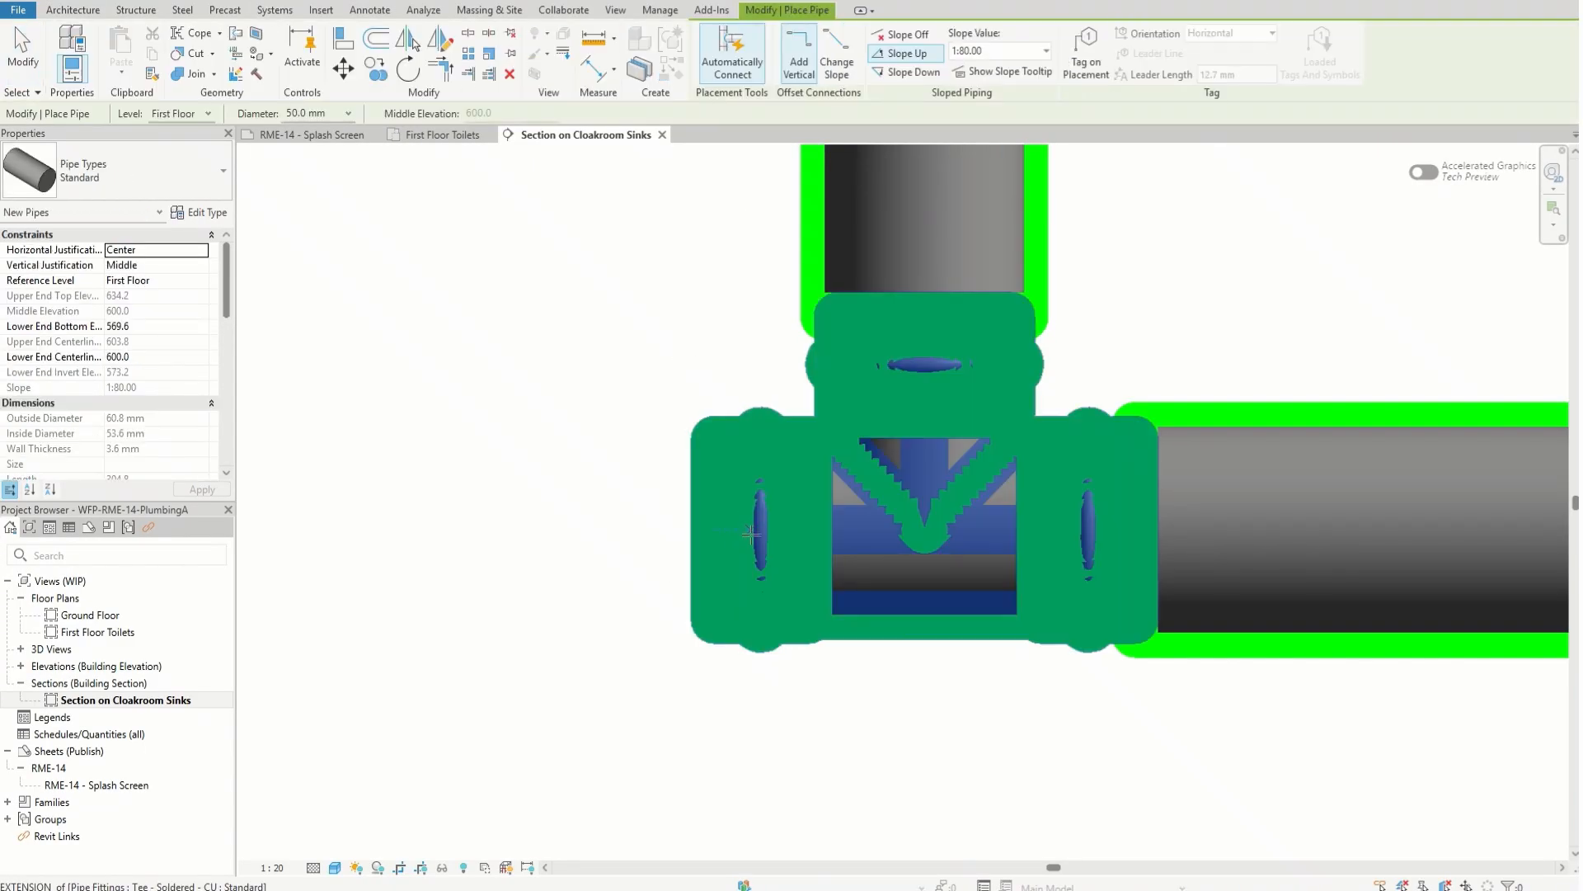
left_click(742, 523)
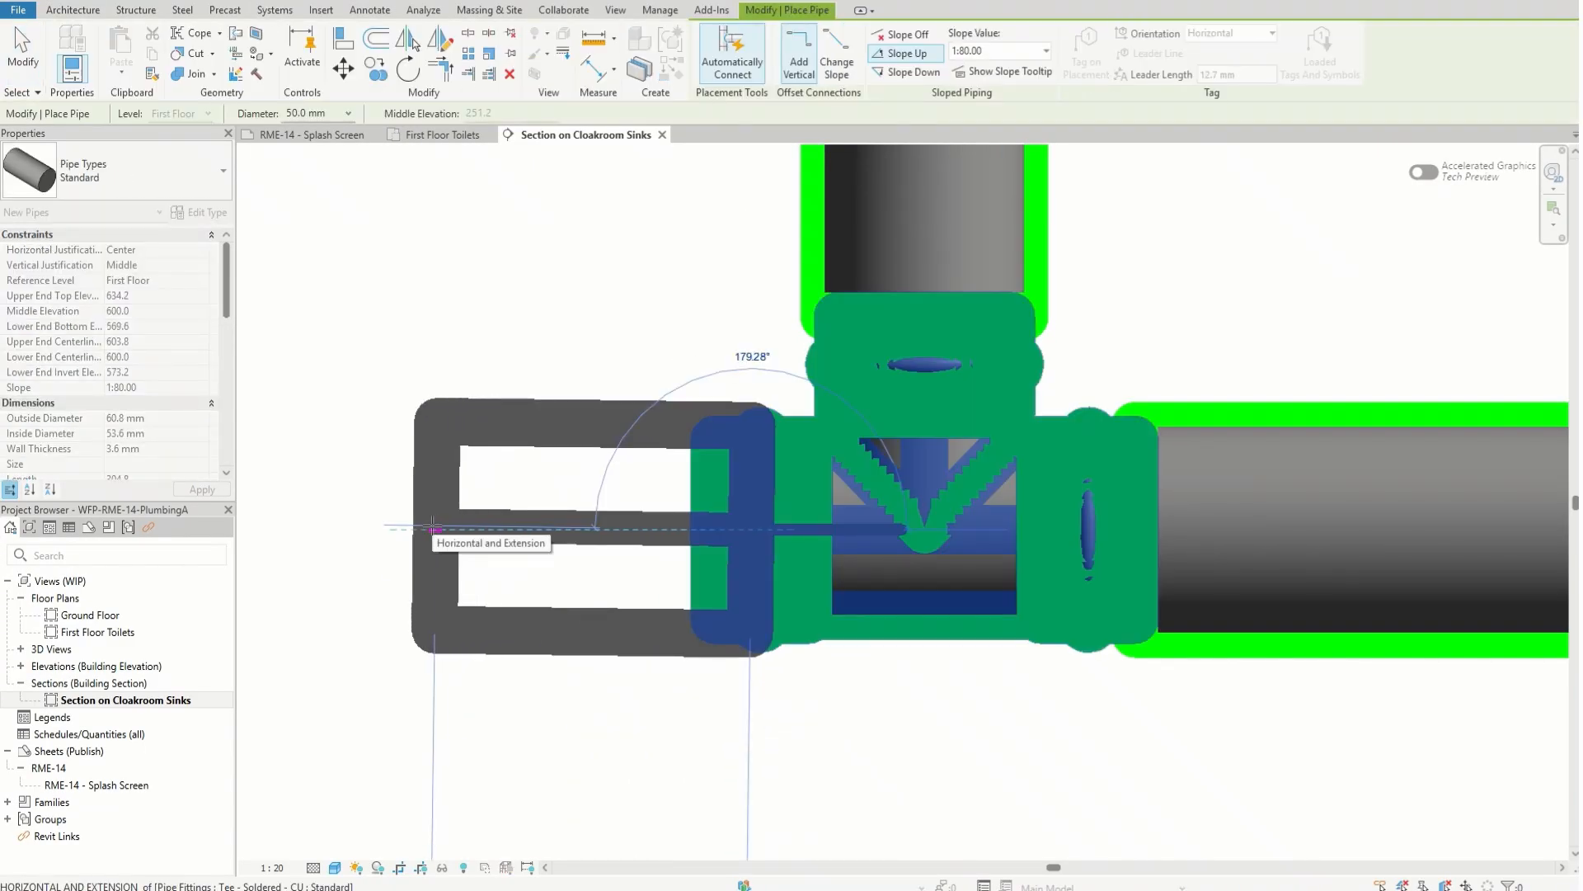
scroll(432, 528, "down", 3)
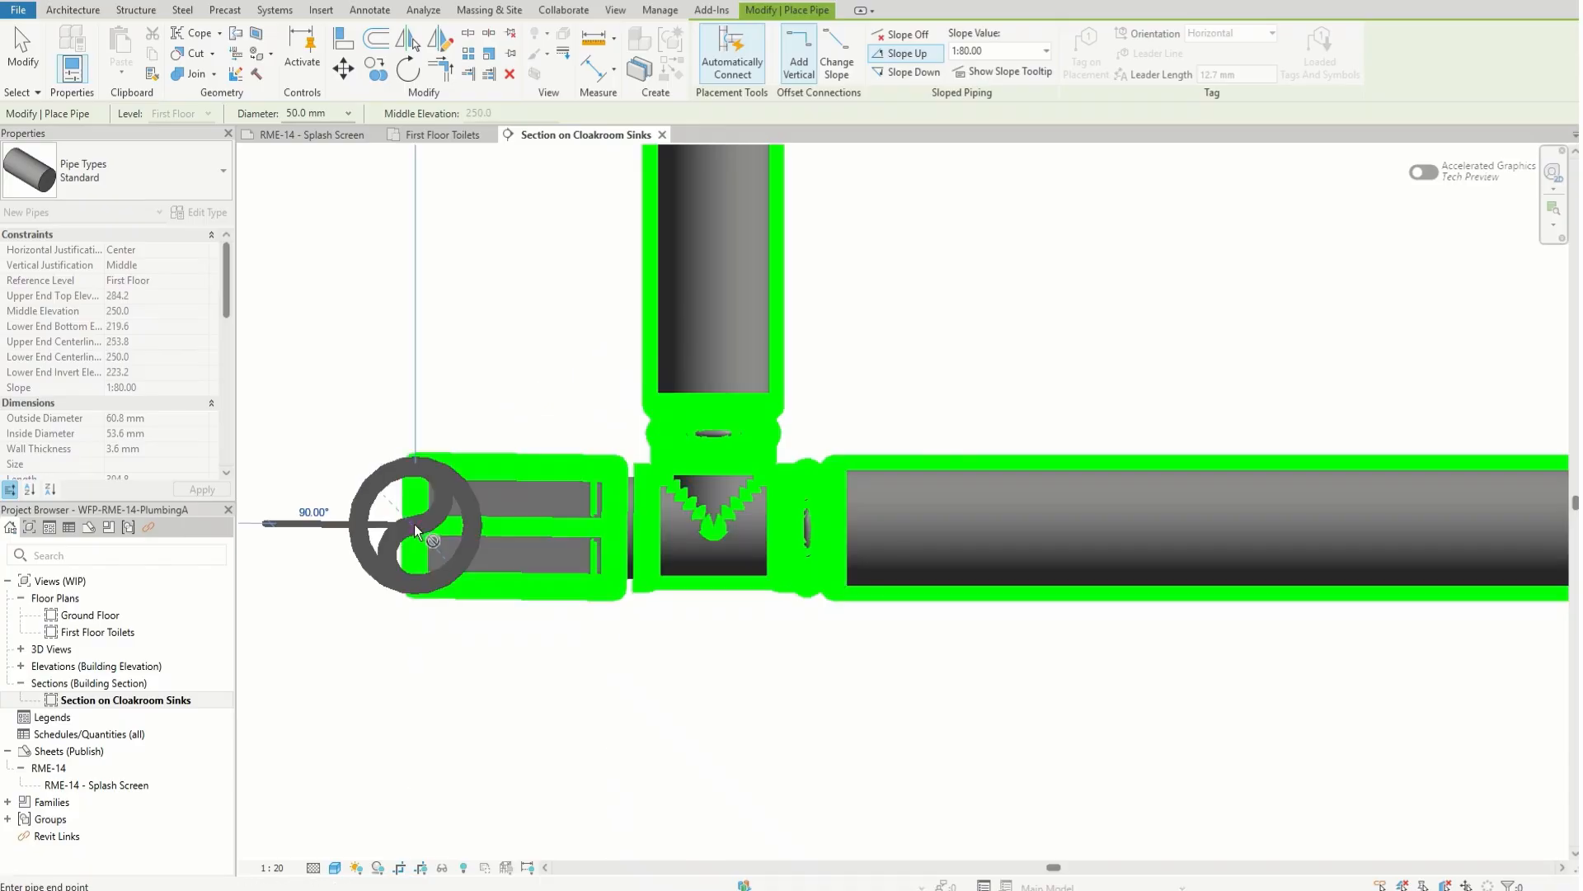
key("Escape")
scroll(1080, 626, "down", 4)
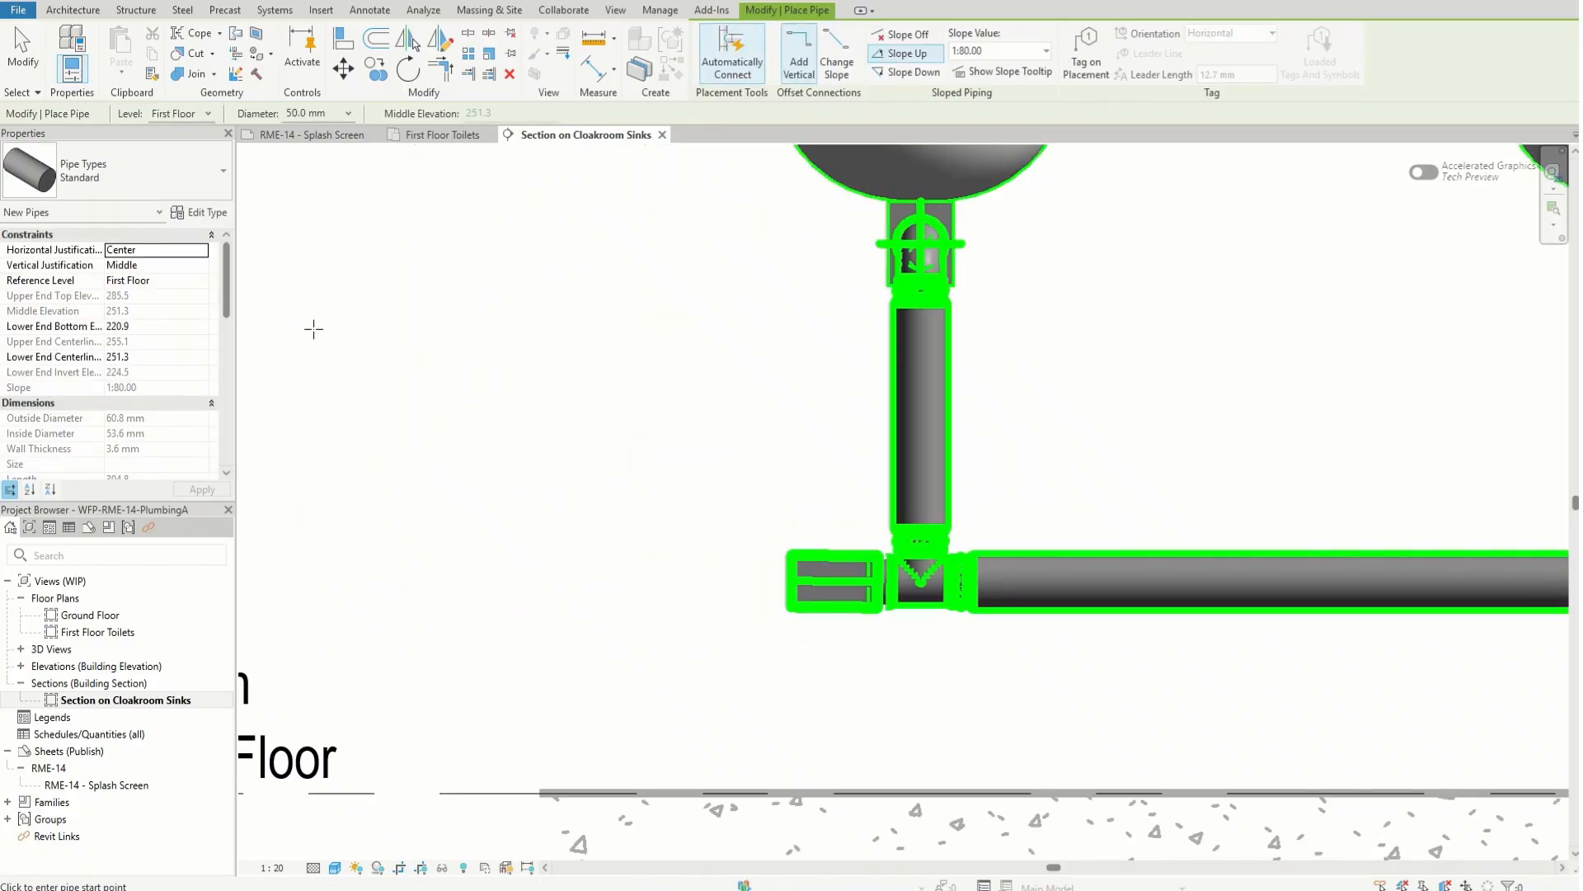
key("Escape")
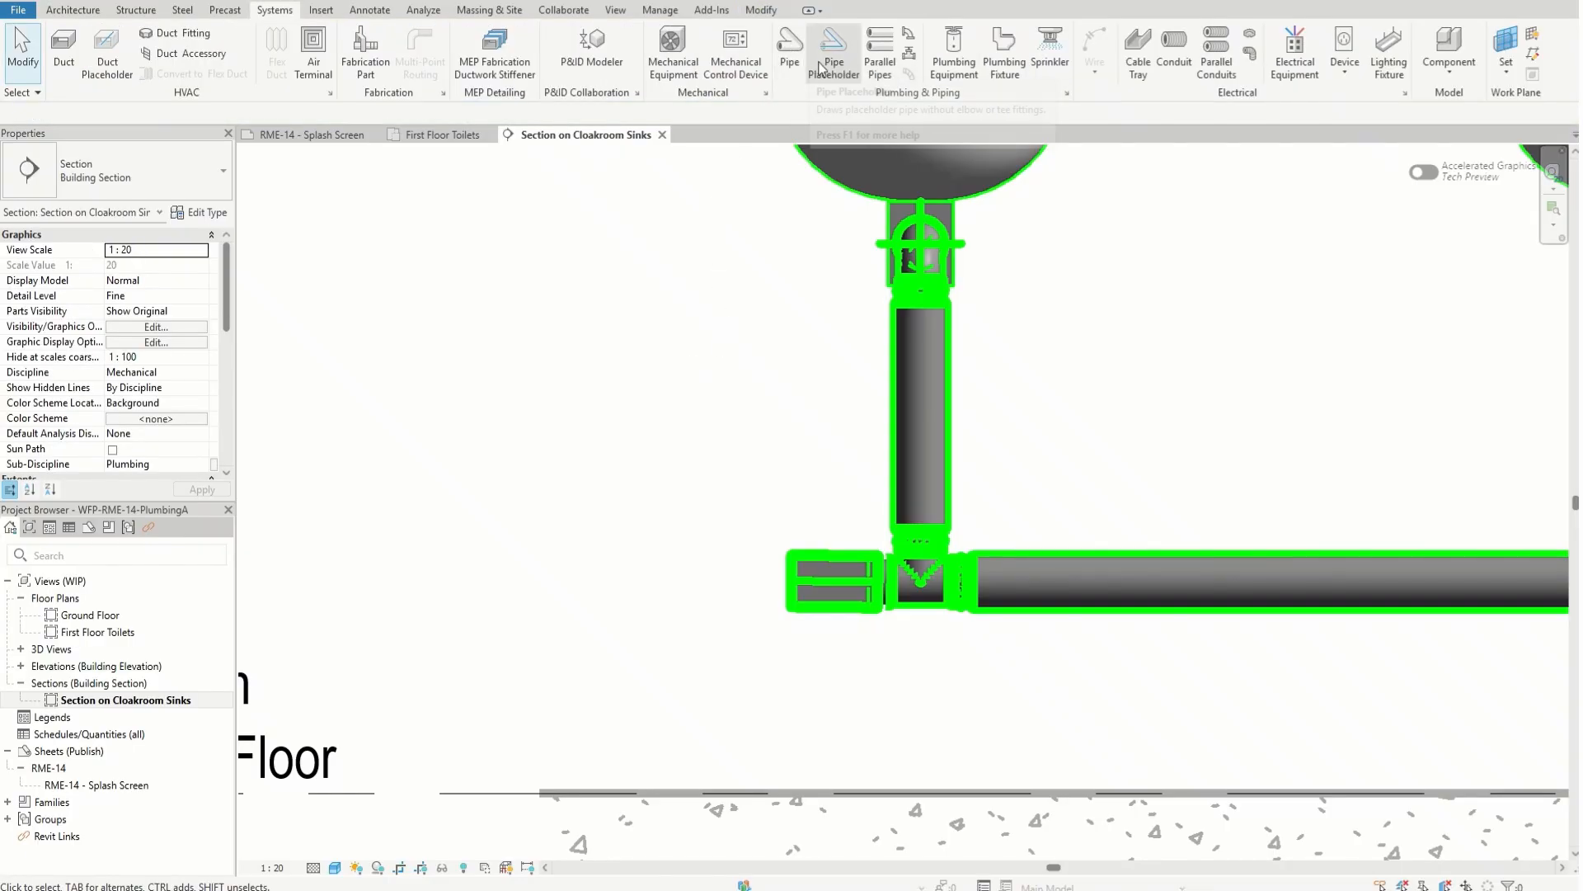
left_click(816, 79)
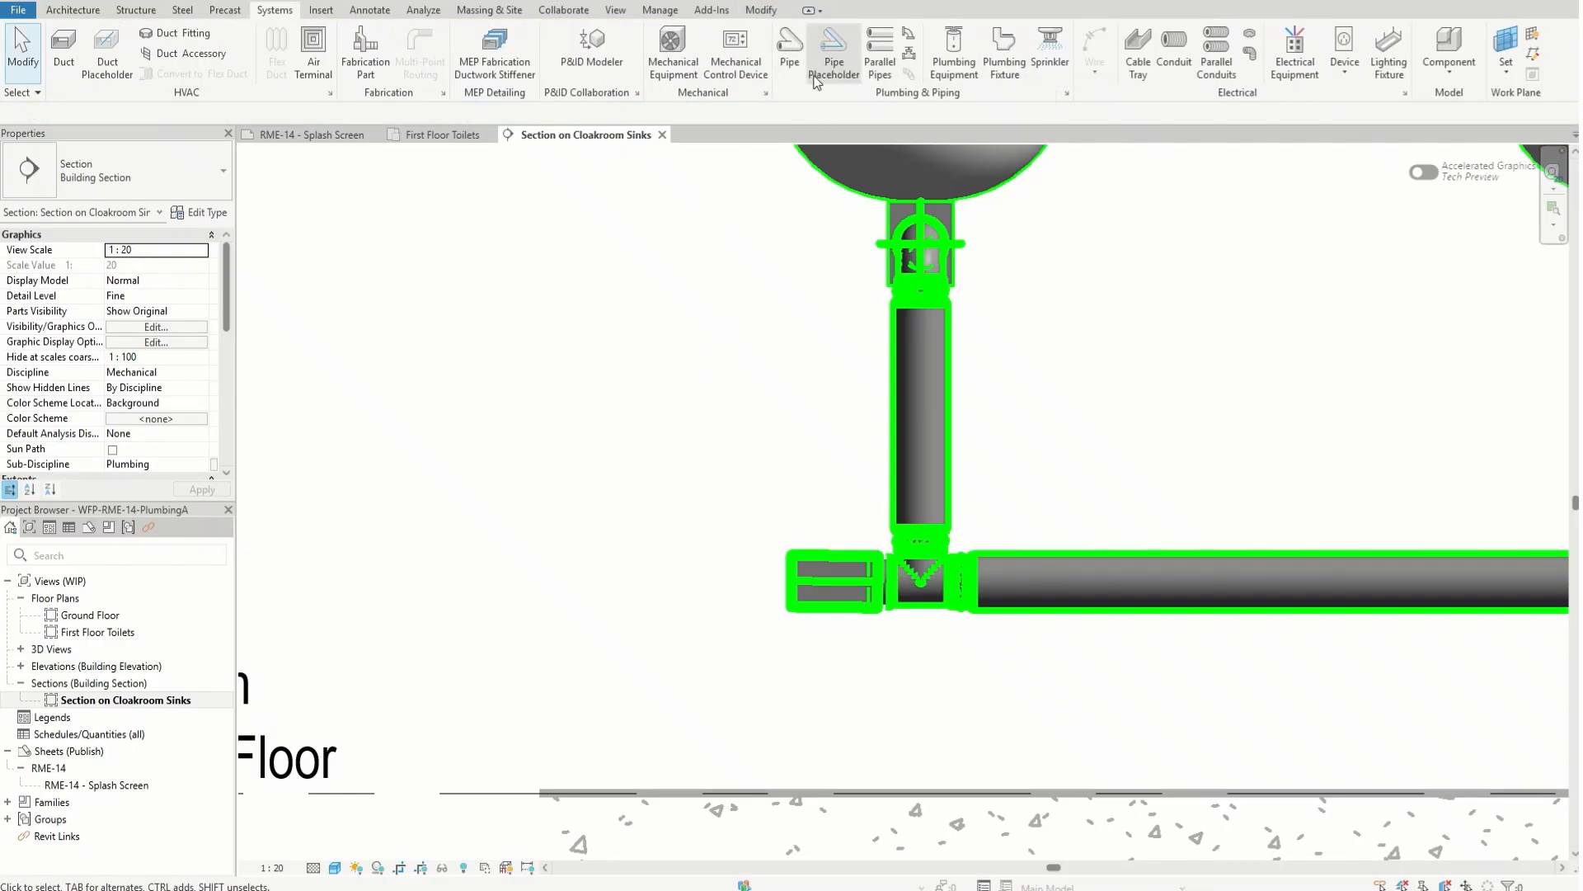
left_click(908, 35)
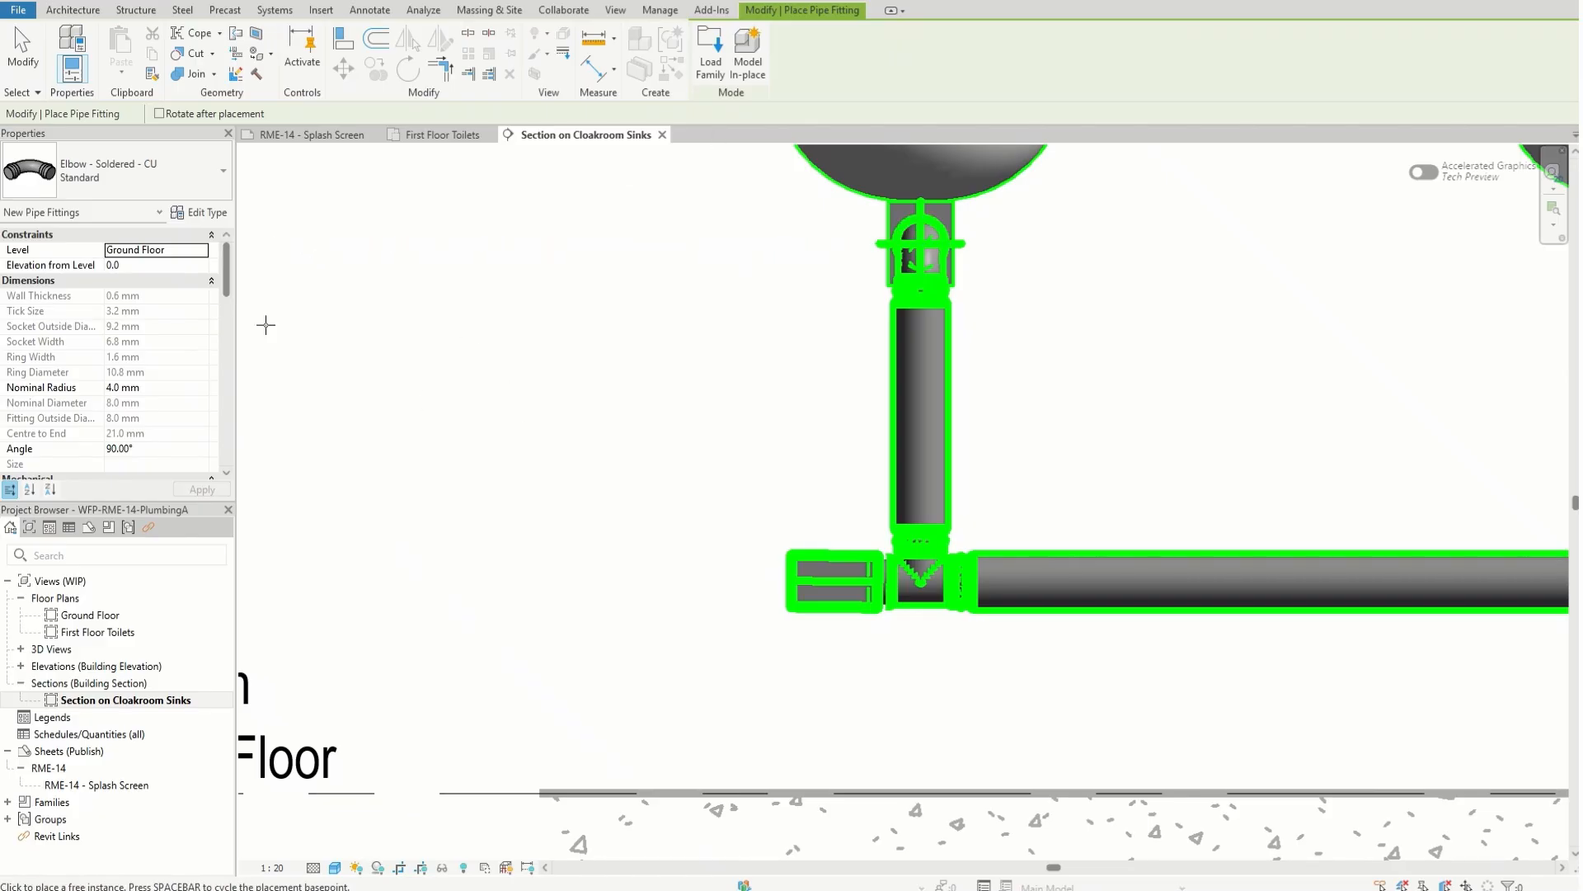
left_click(223, 171)
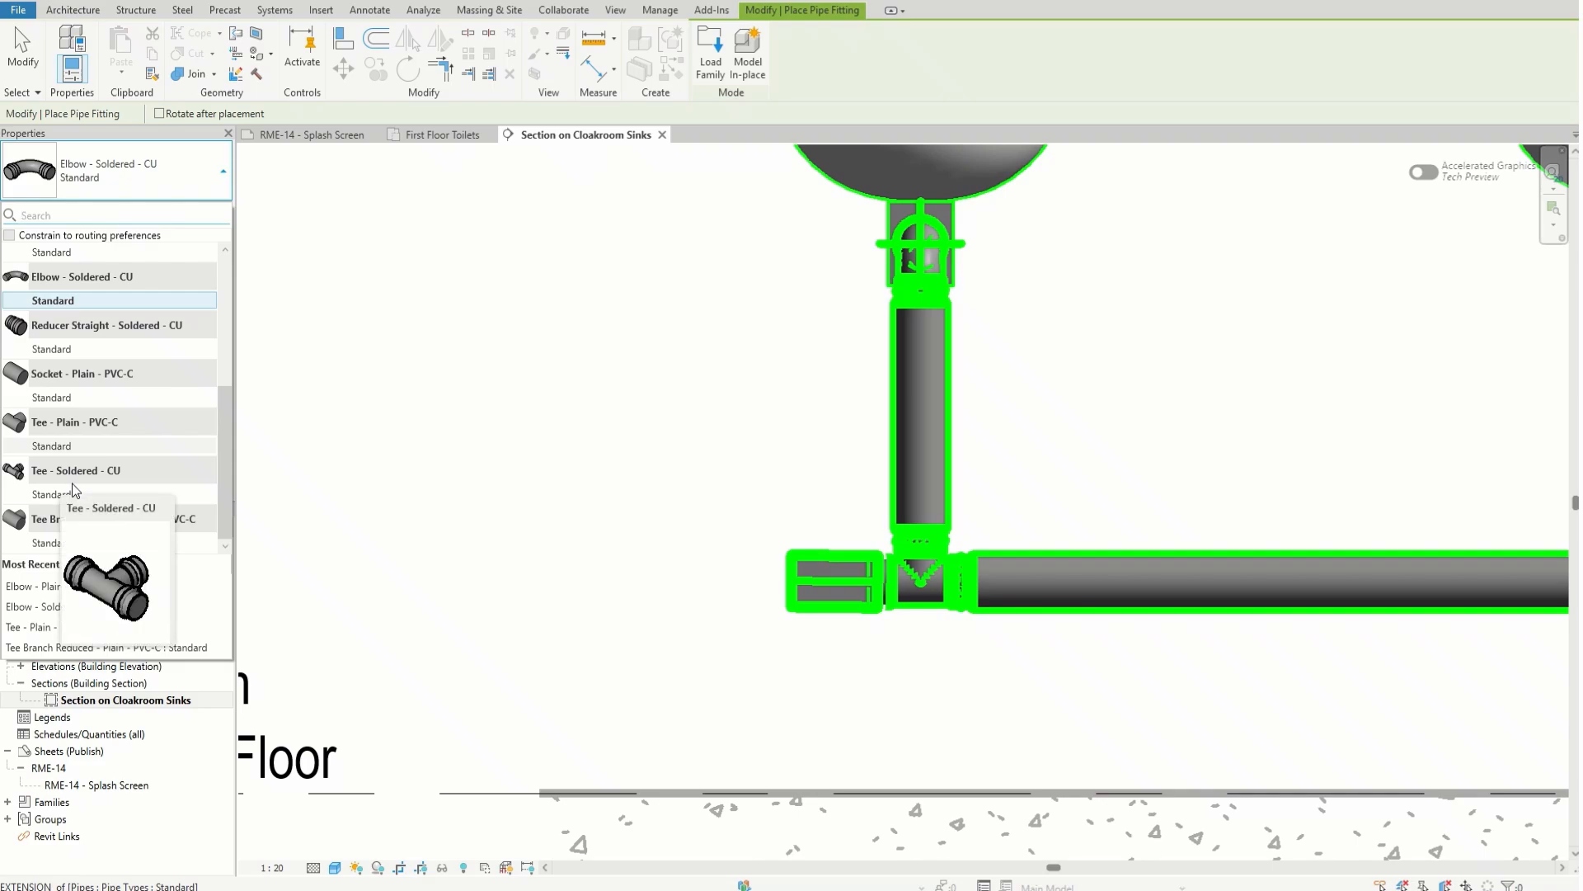
scroll(75, 478, "up", 3)
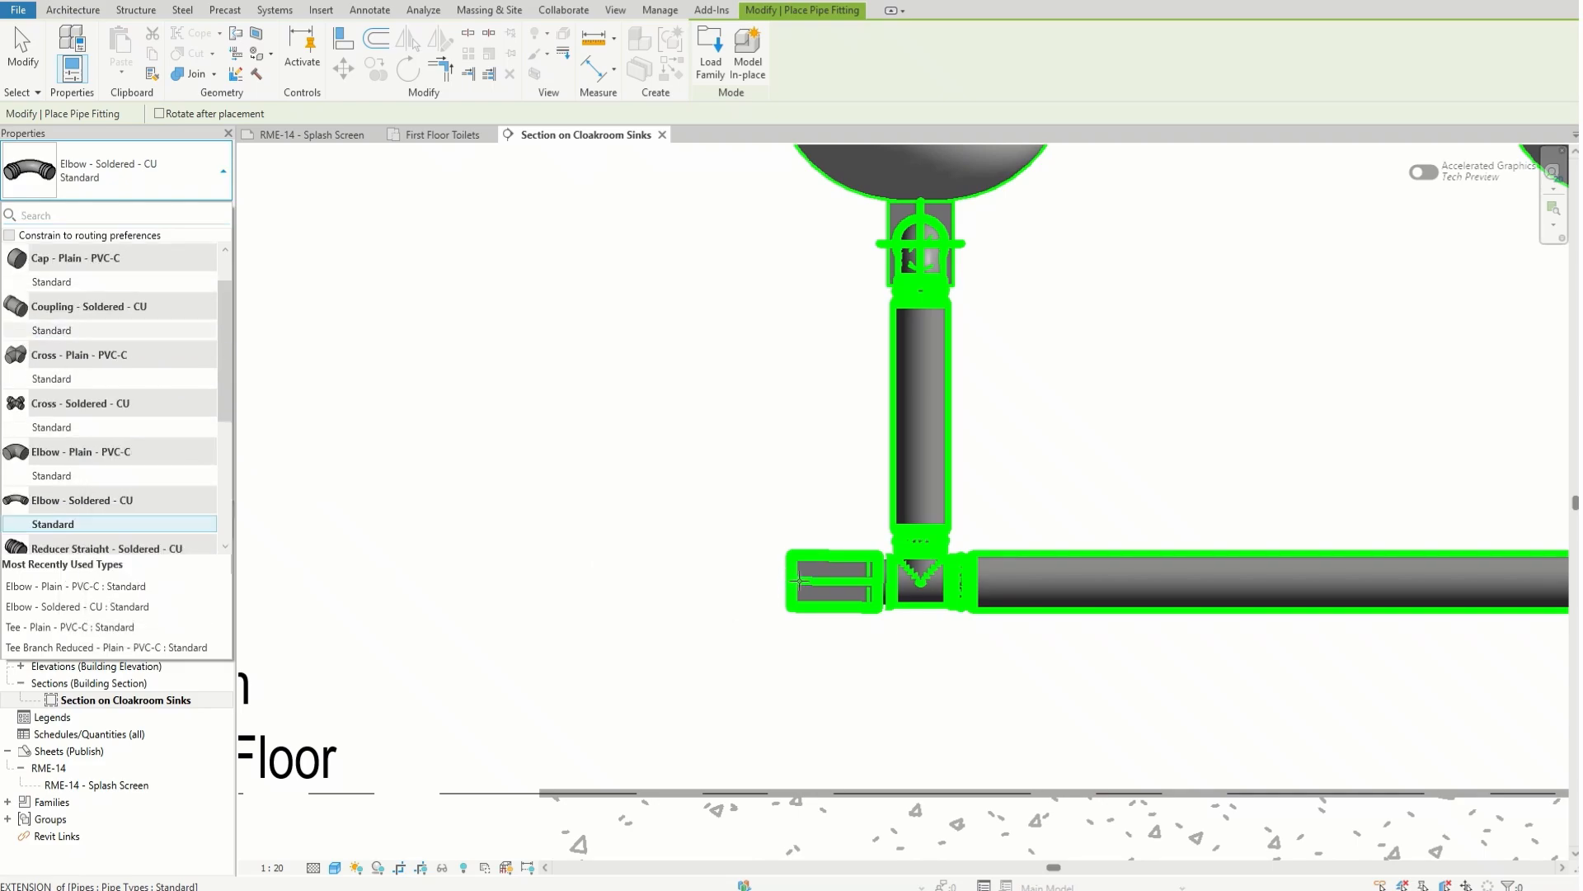
left_click(874, 582)
key("Escape")
key("Escape")
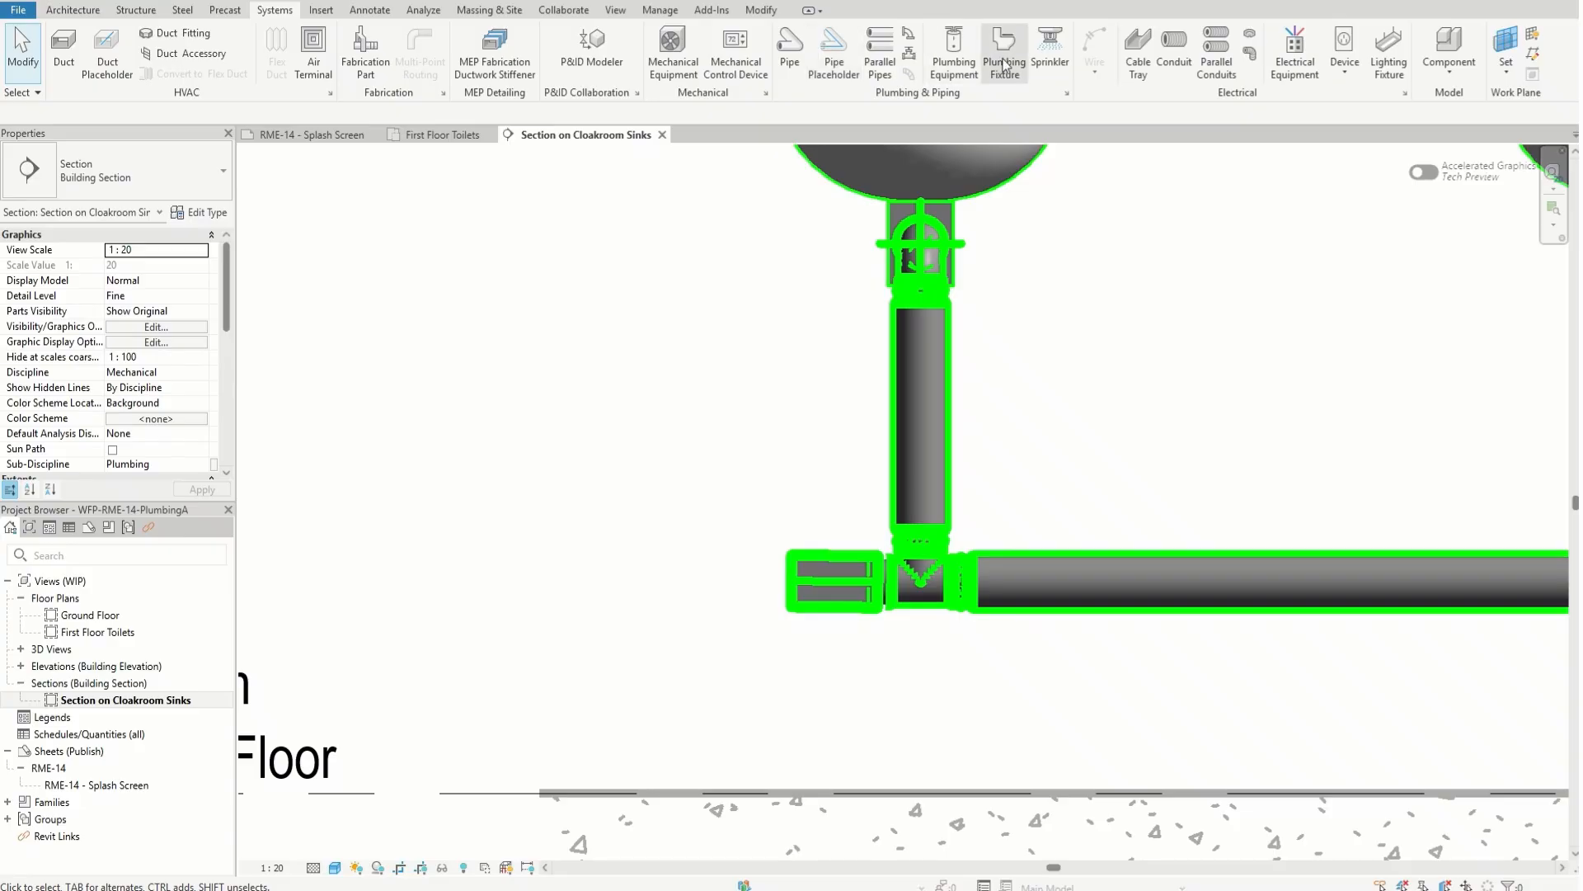
- Set the new pipe fitting's family to Cap - Plain - PVC-C, place it on the stub's open end and end fitting placement
left_click(908, 35)
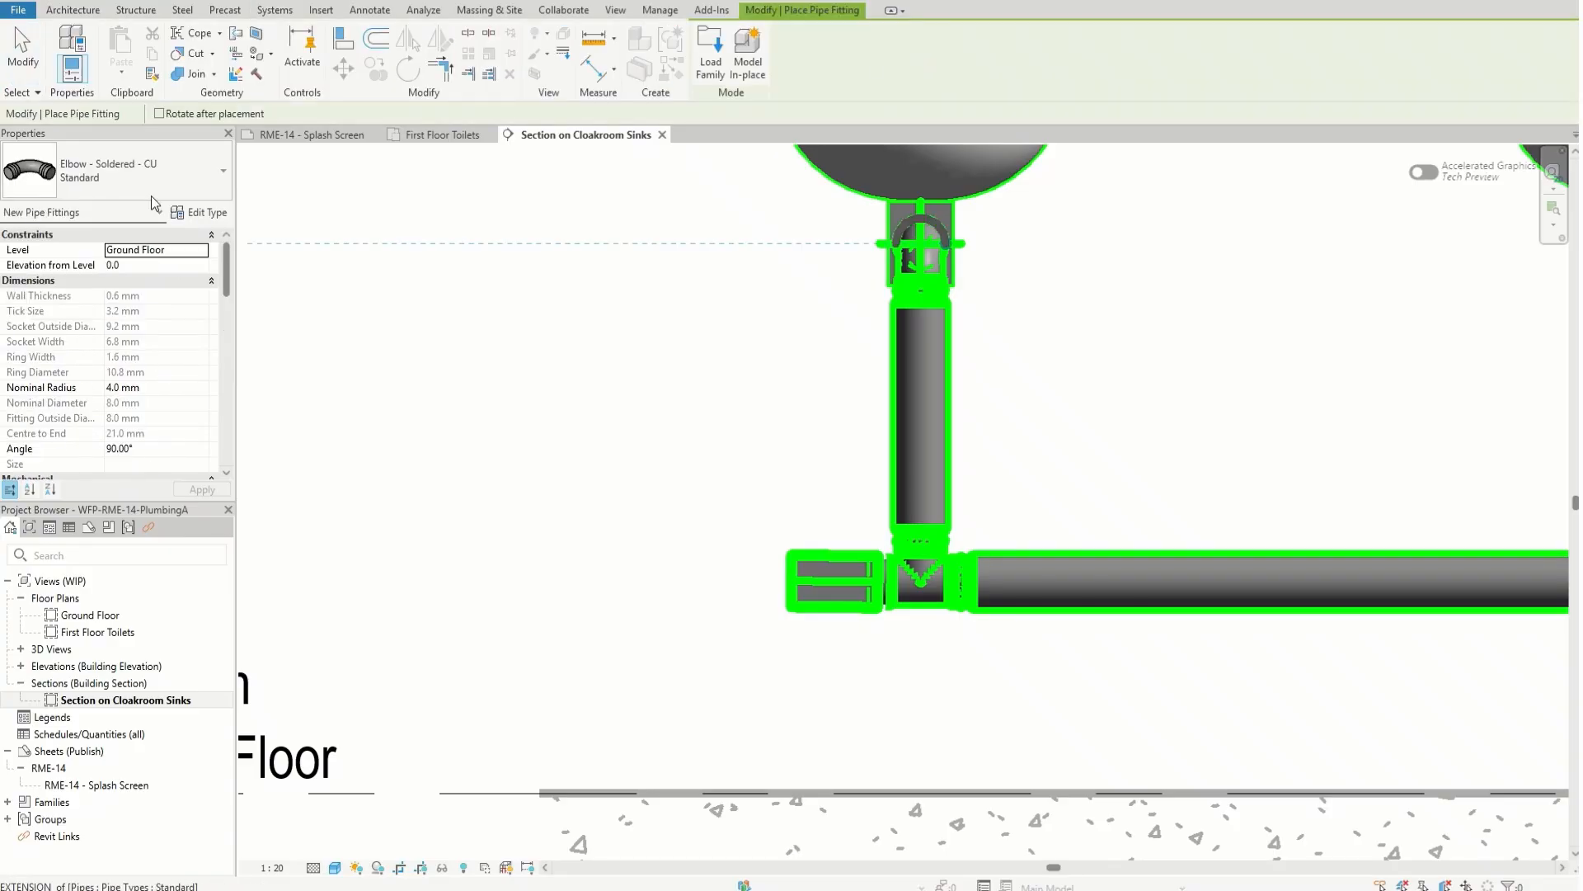
left_click(213, 213)
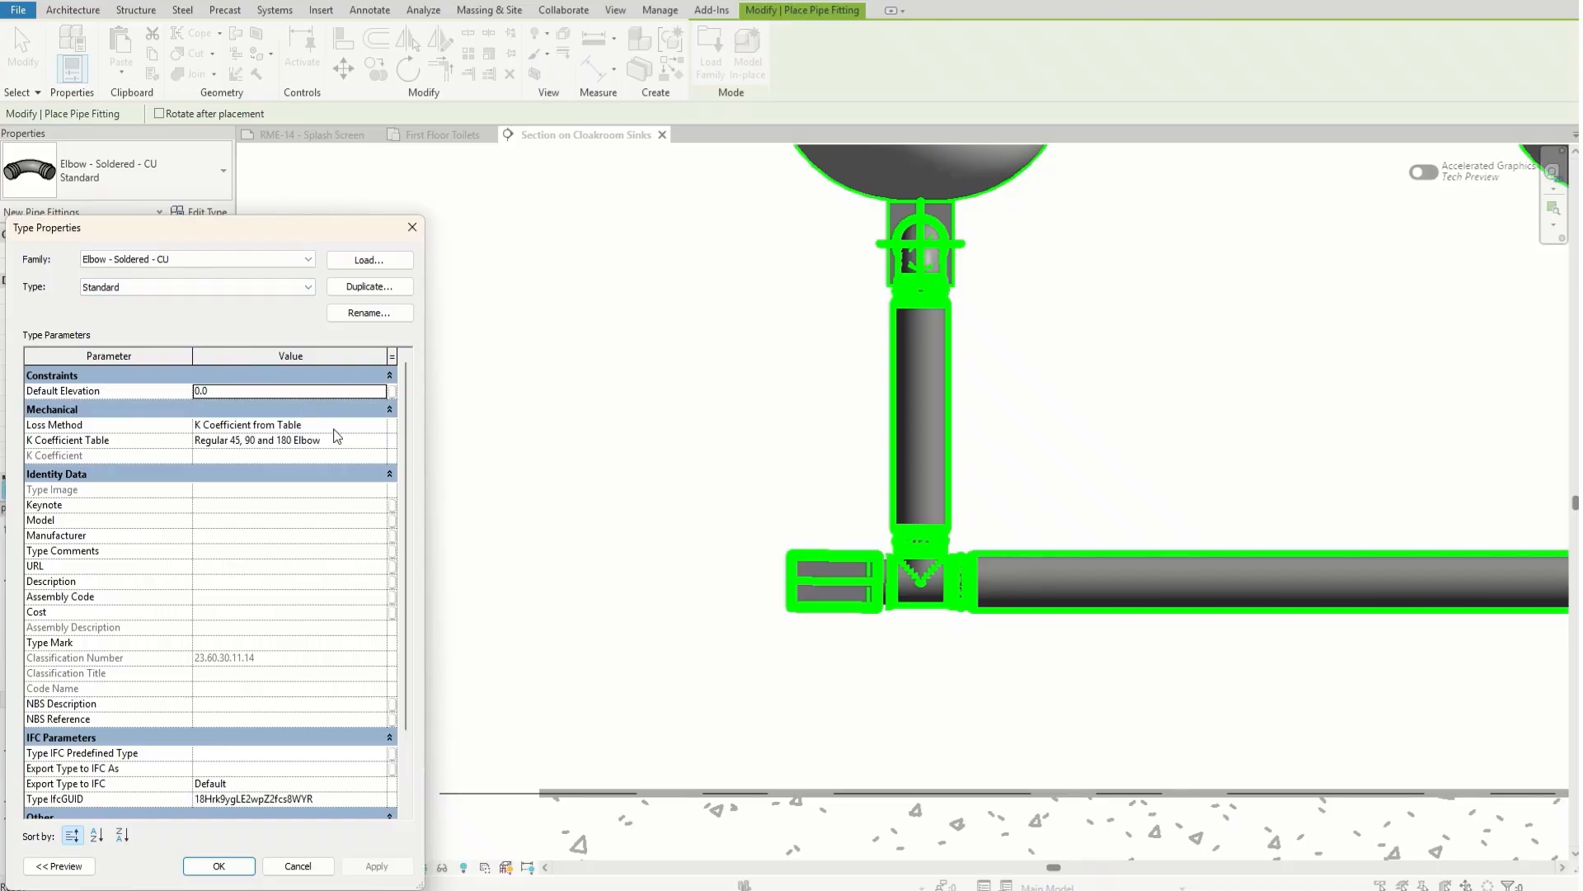
left_click(296, 259)
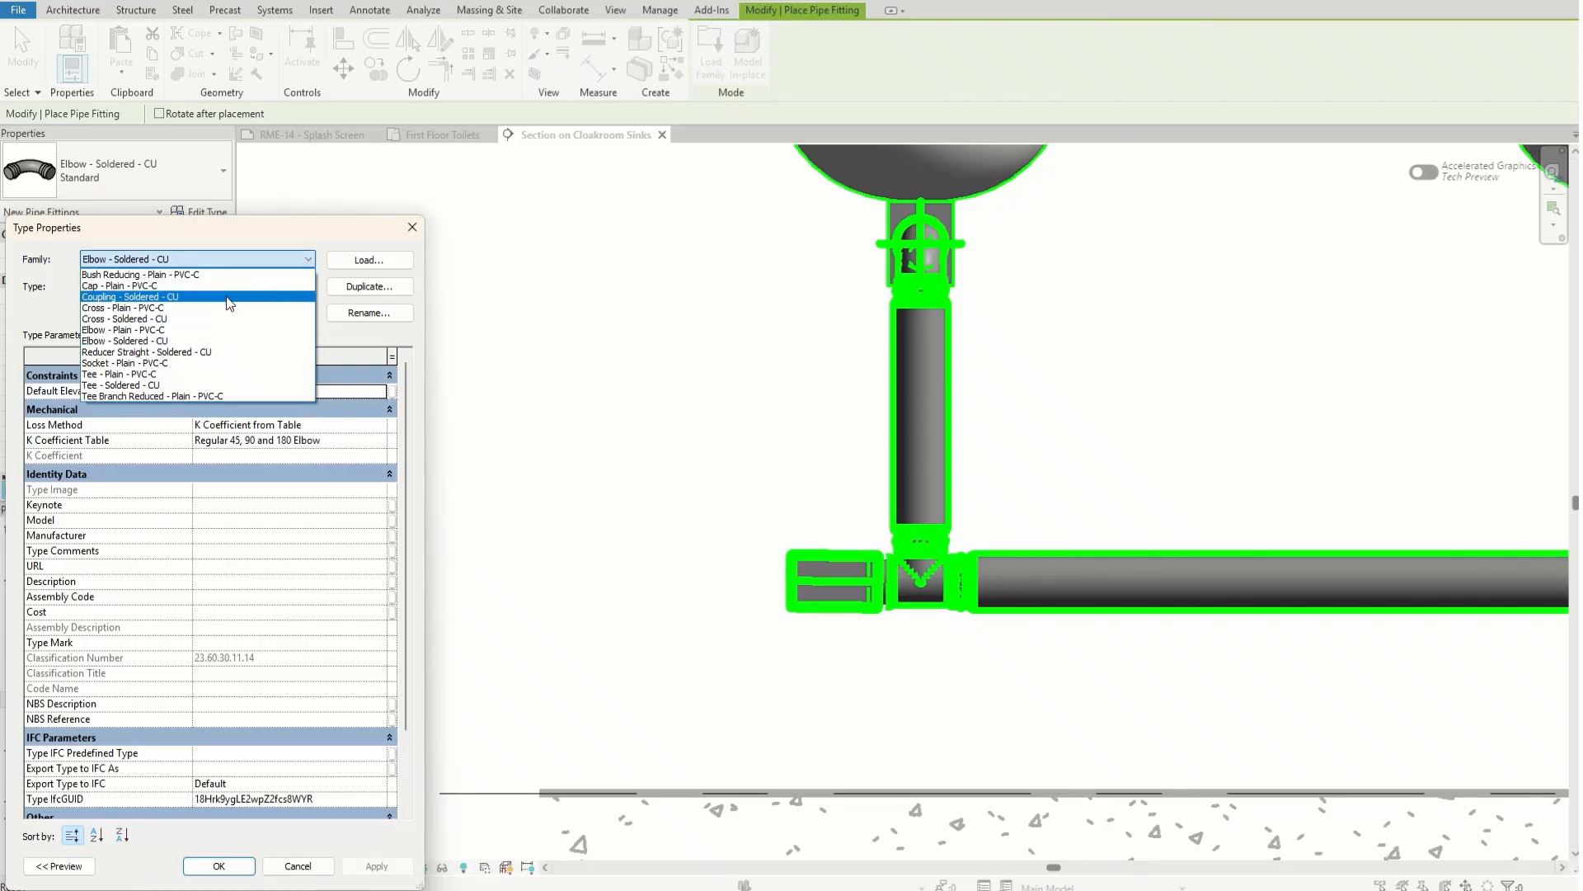
left_click(230, 288)
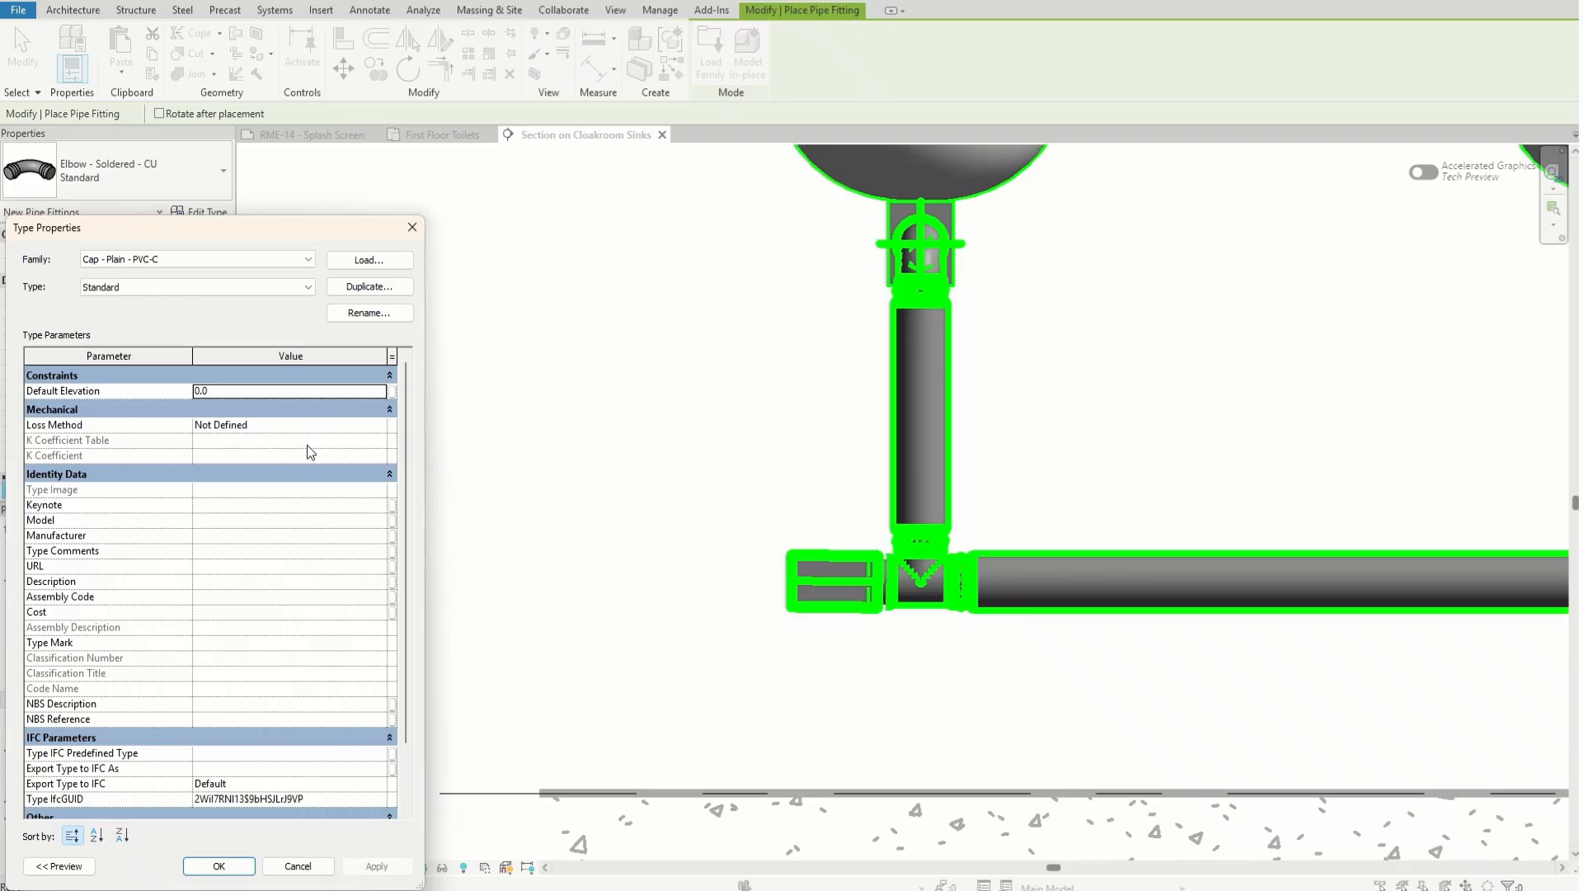
left_click(219, 865)
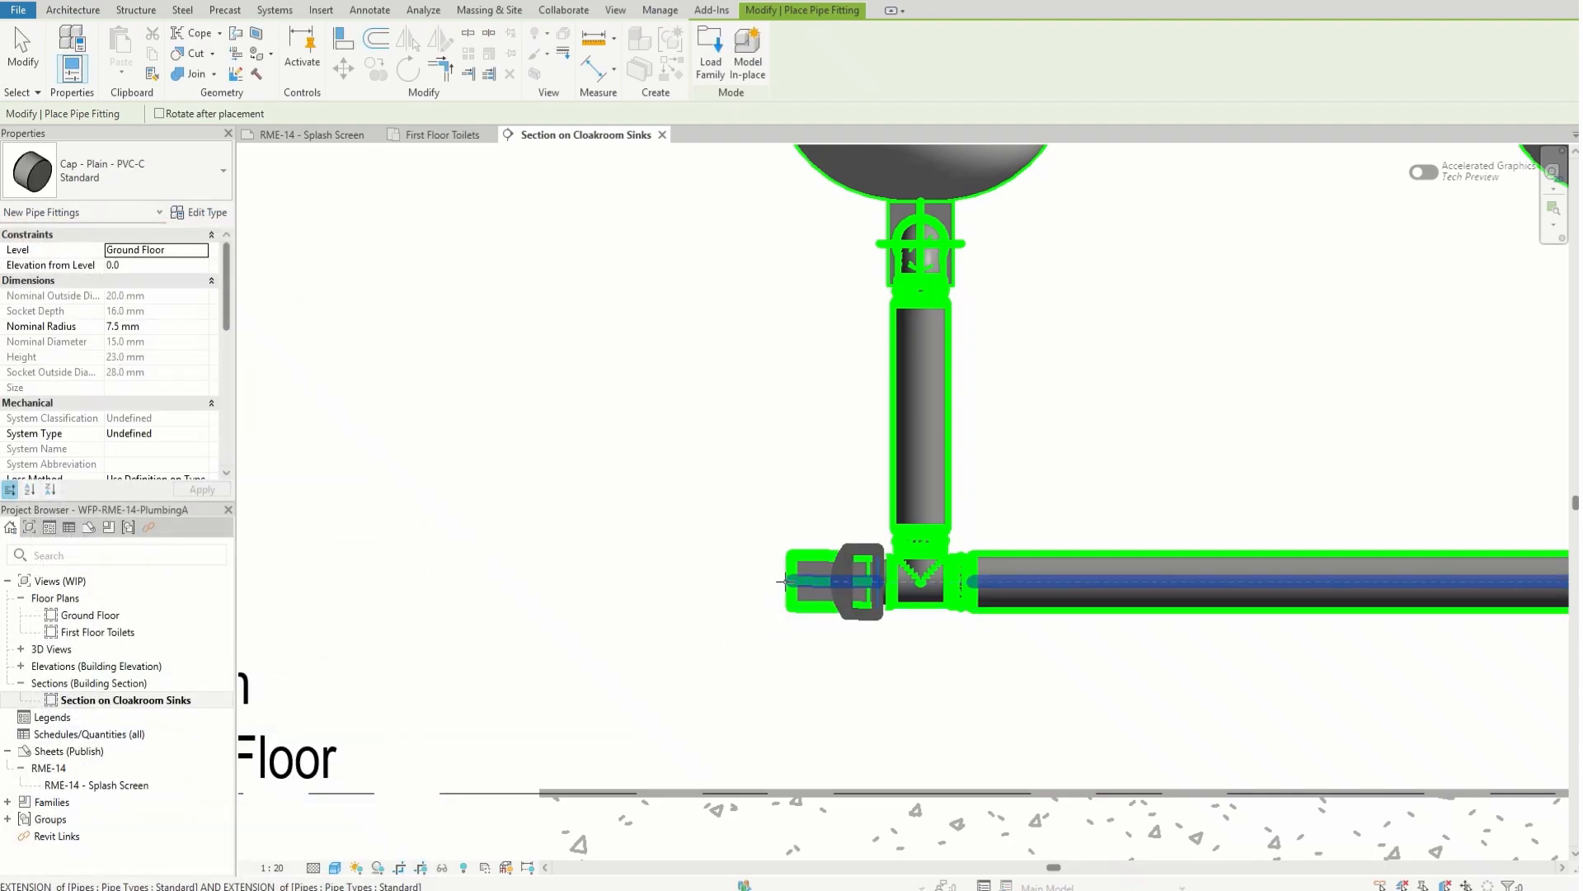
scroll(817, 597, "up", 3)
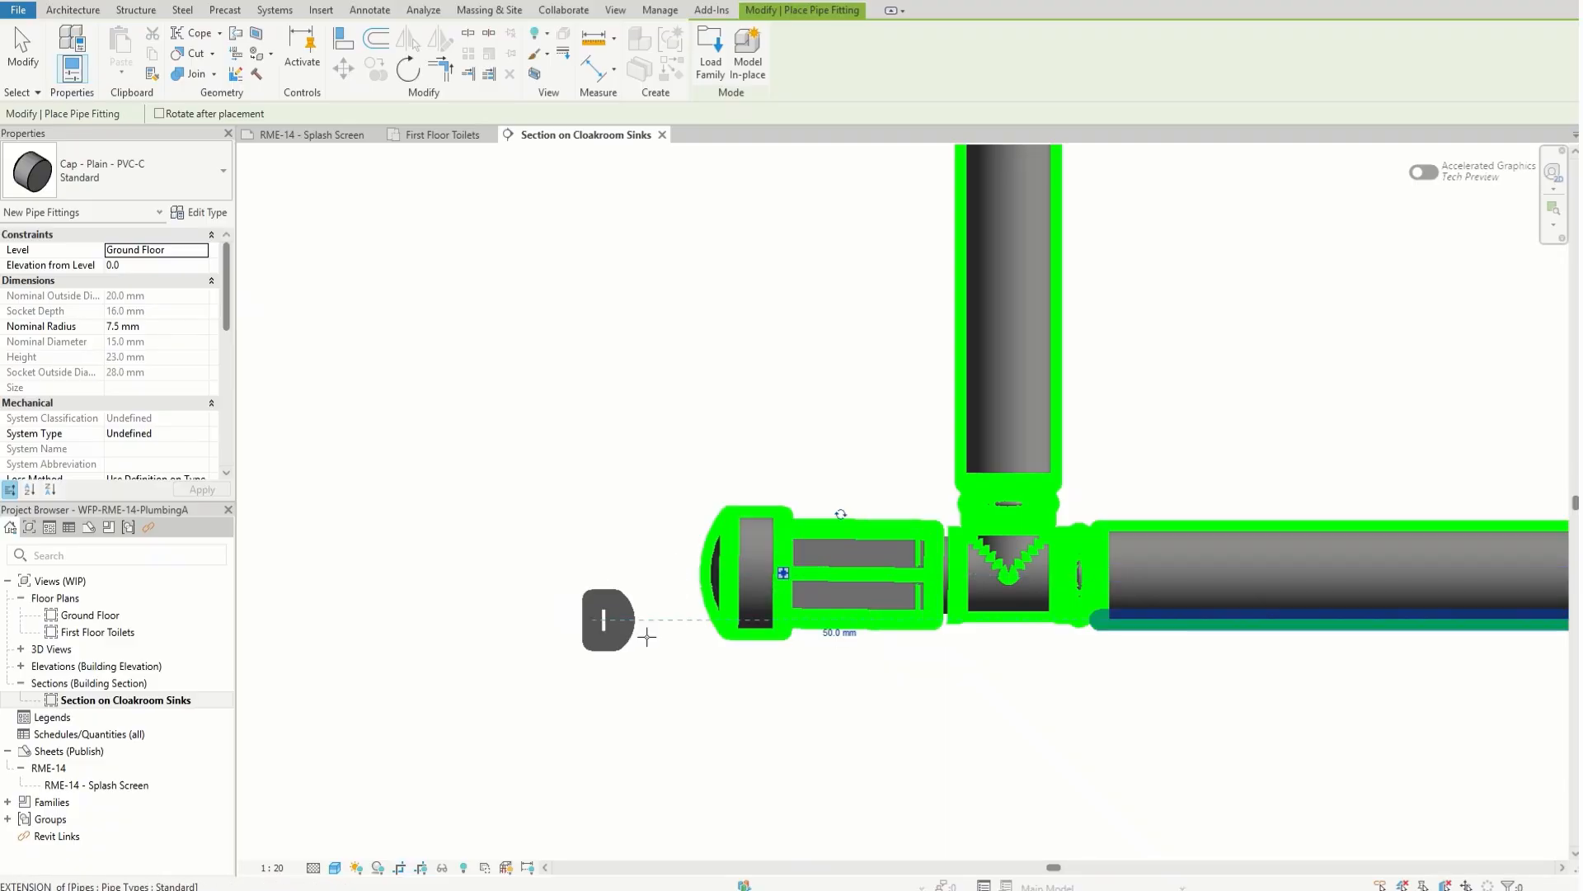
scroll(824, 643, "up", 2)
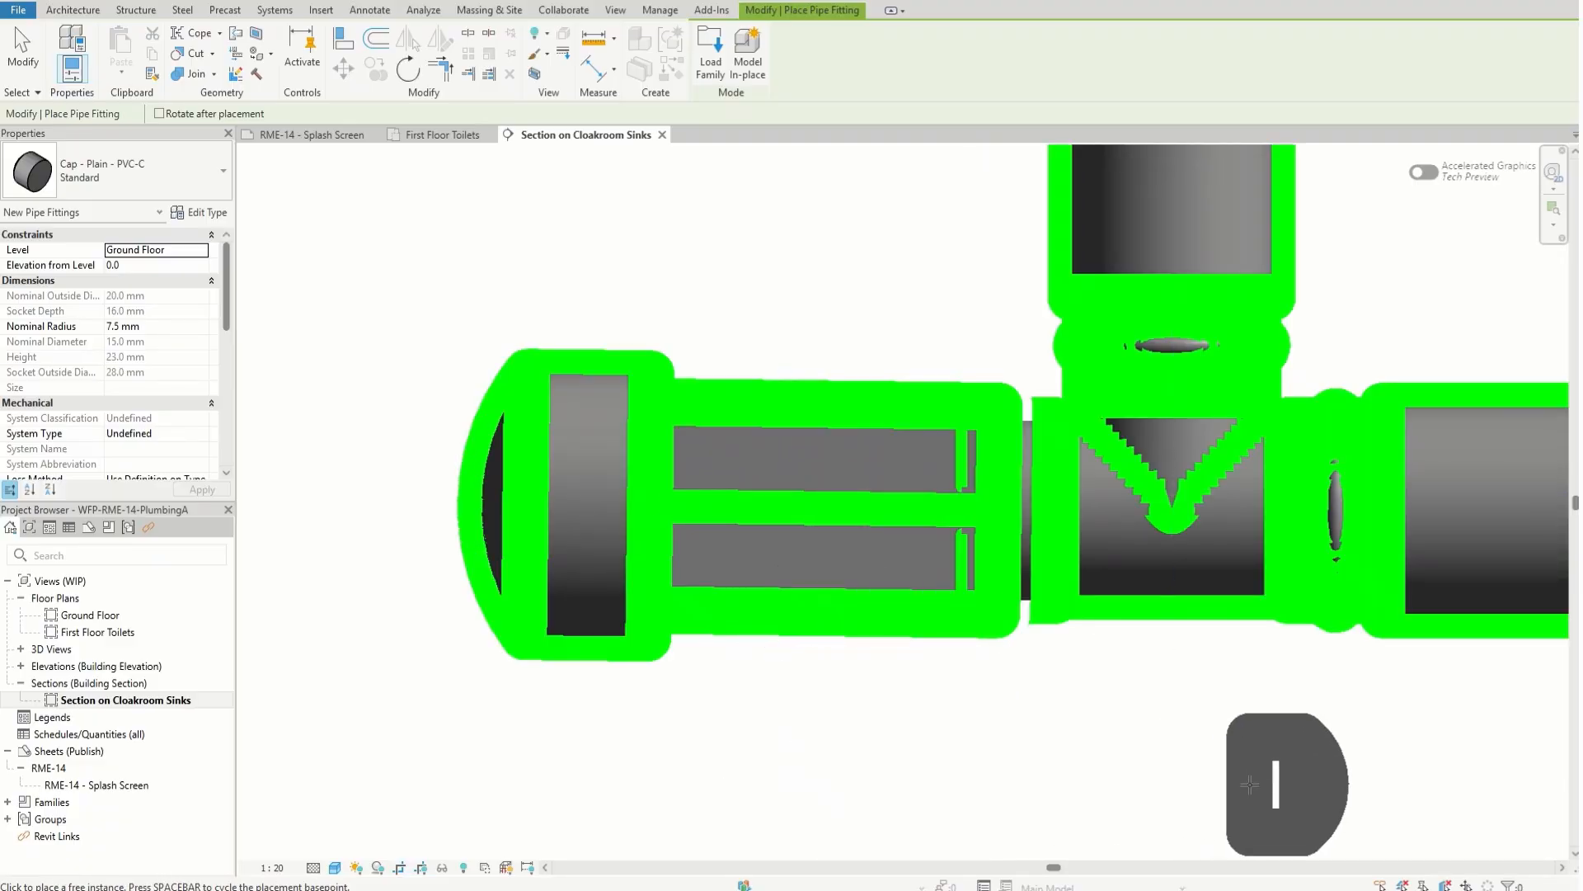
key("Escape")
key("Escape")
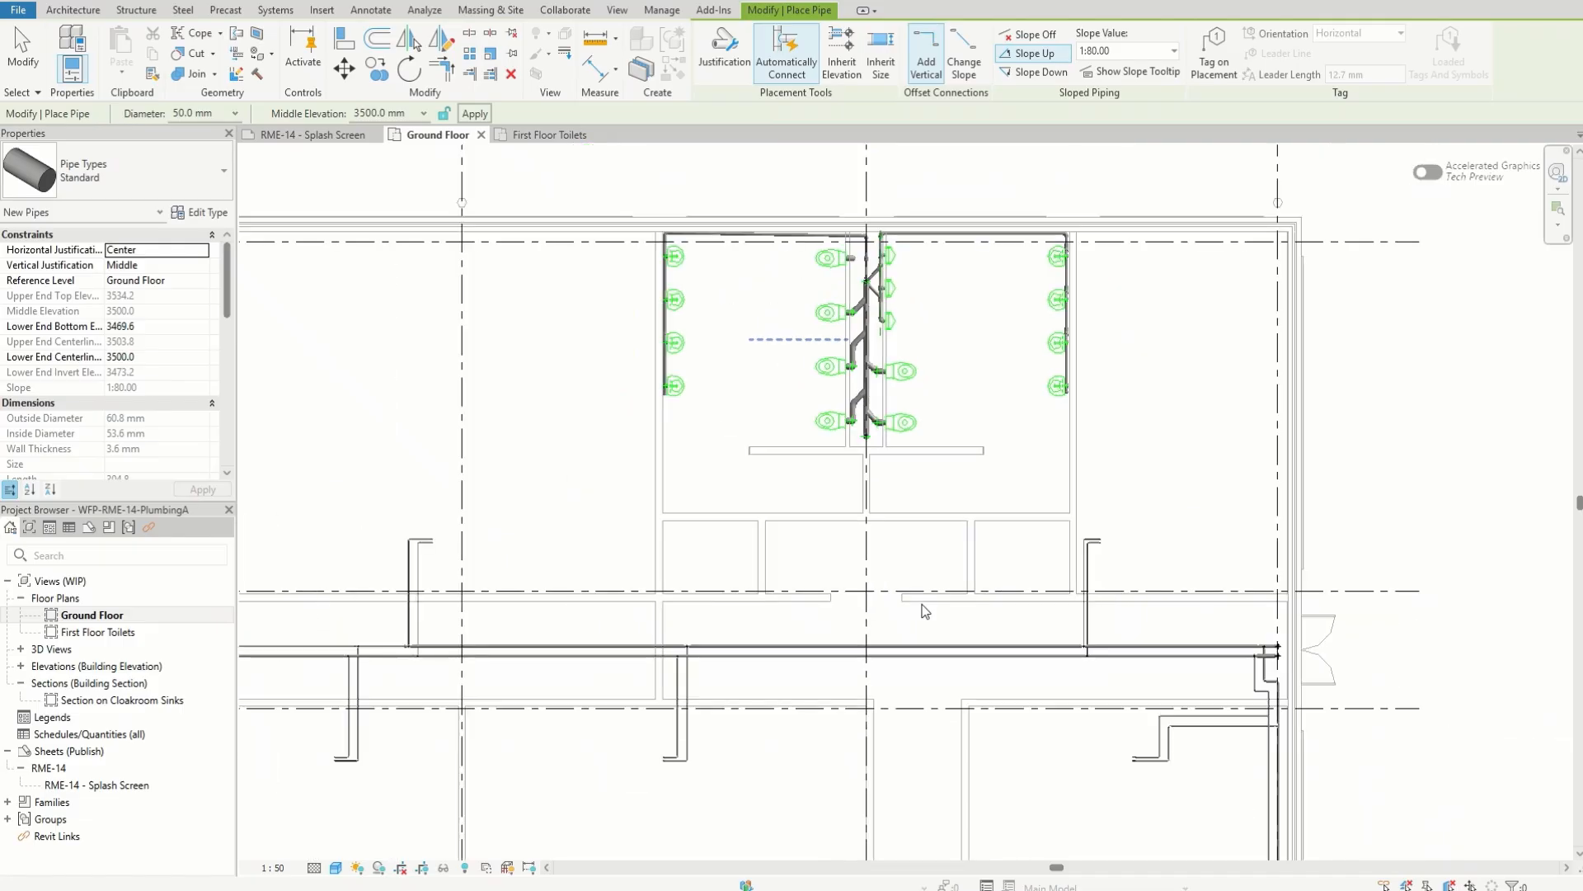
- Draw a horizontal 50 mm pipe about 5200 mm long in the Ground Floor corridor, just above and parallel to the existing main pipes
scroll(948, 678, "down", 4)
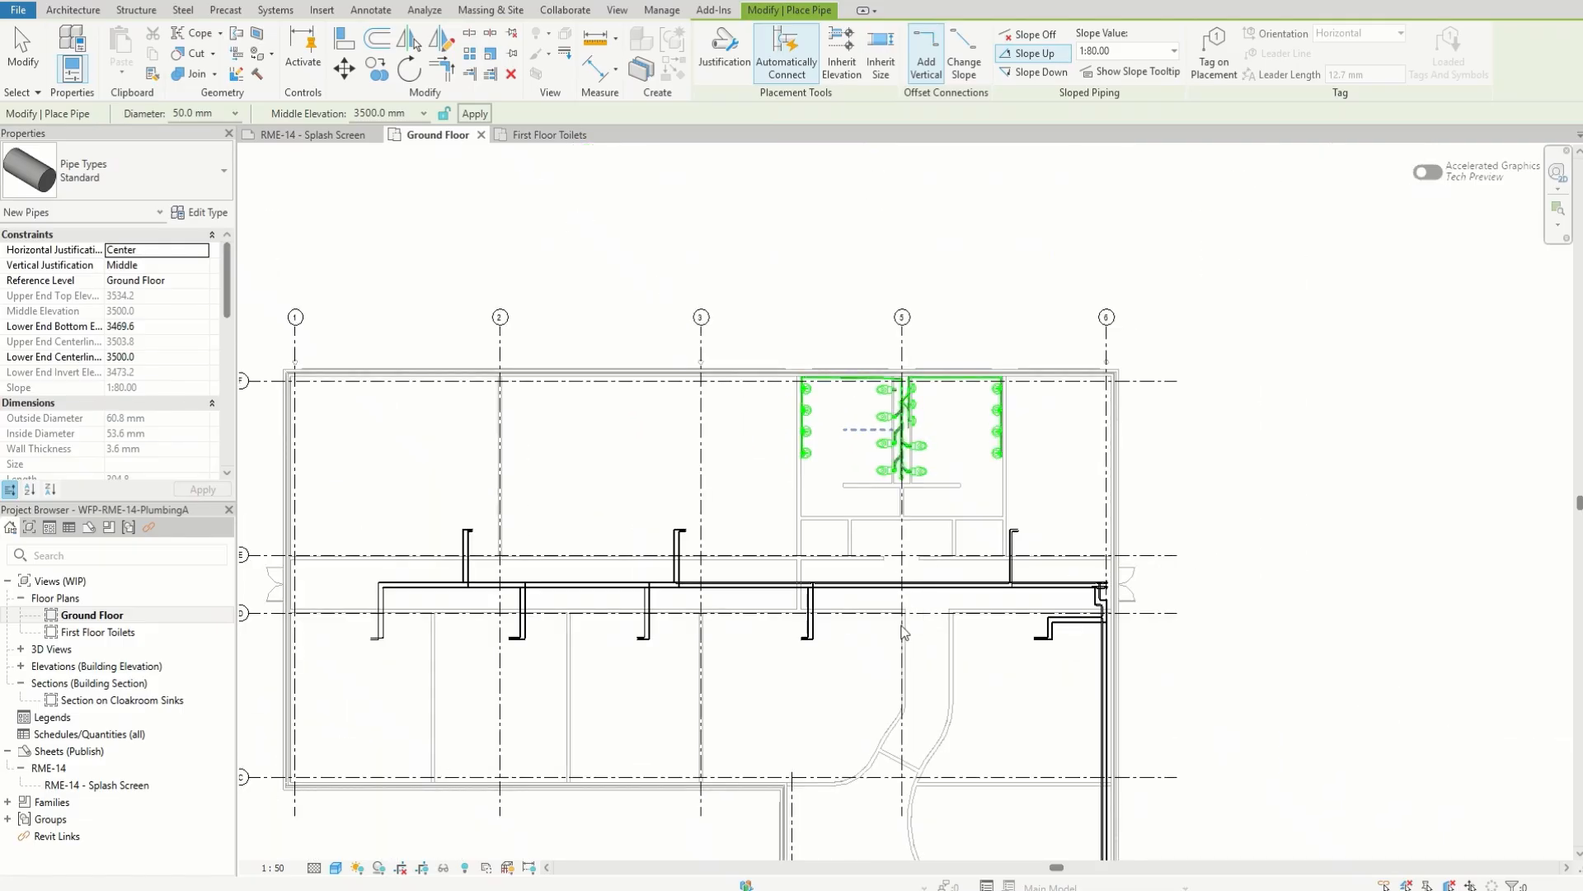
scroll(912, 624, "up", 3)
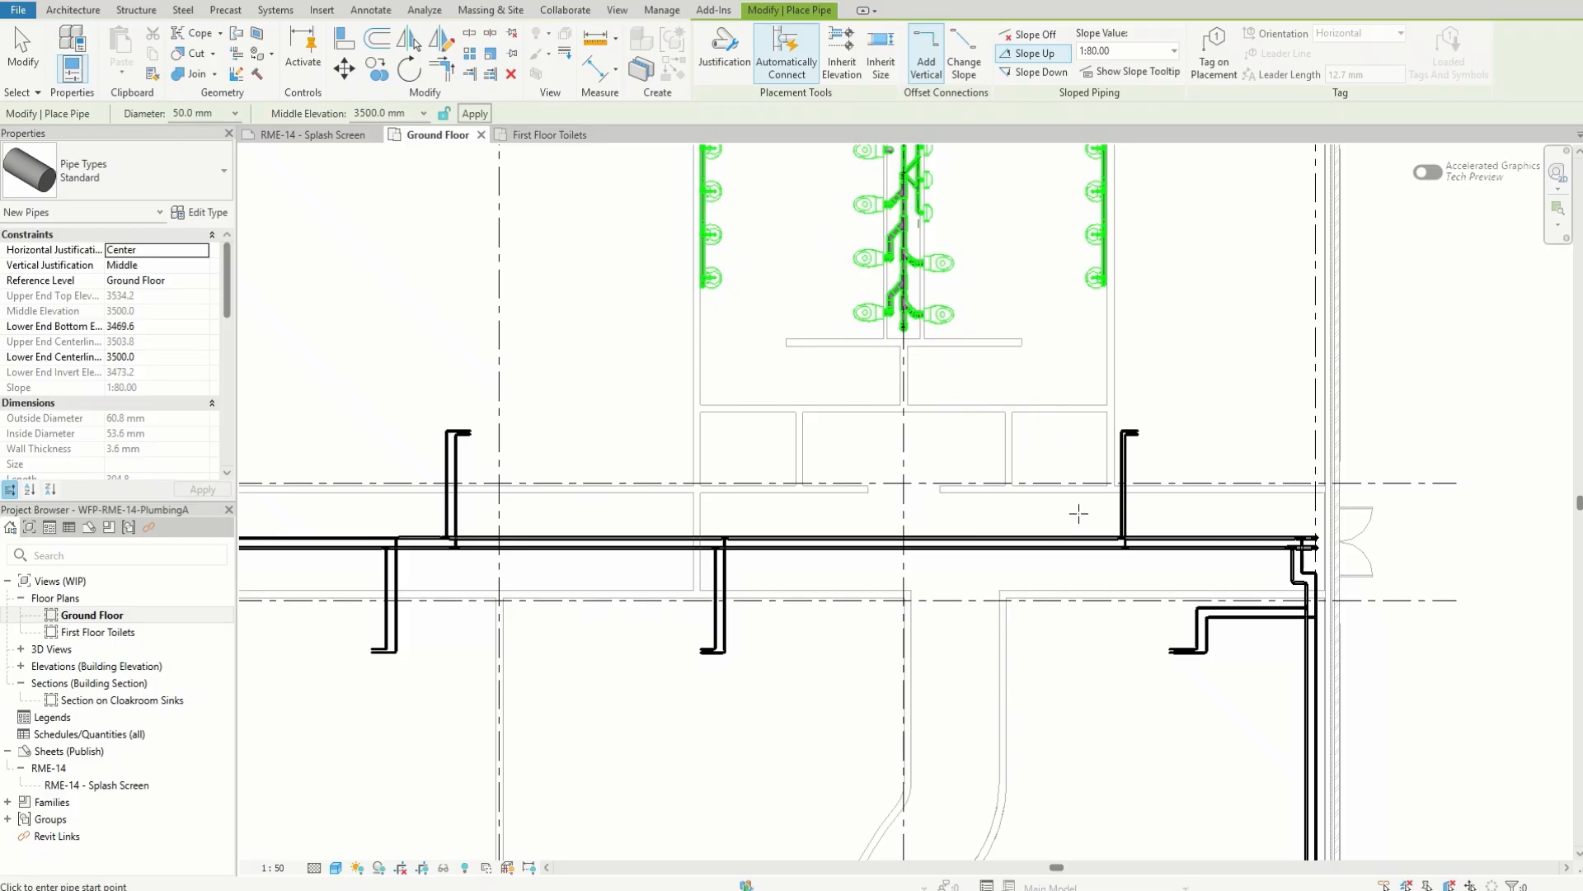
left_click(1080, 513)
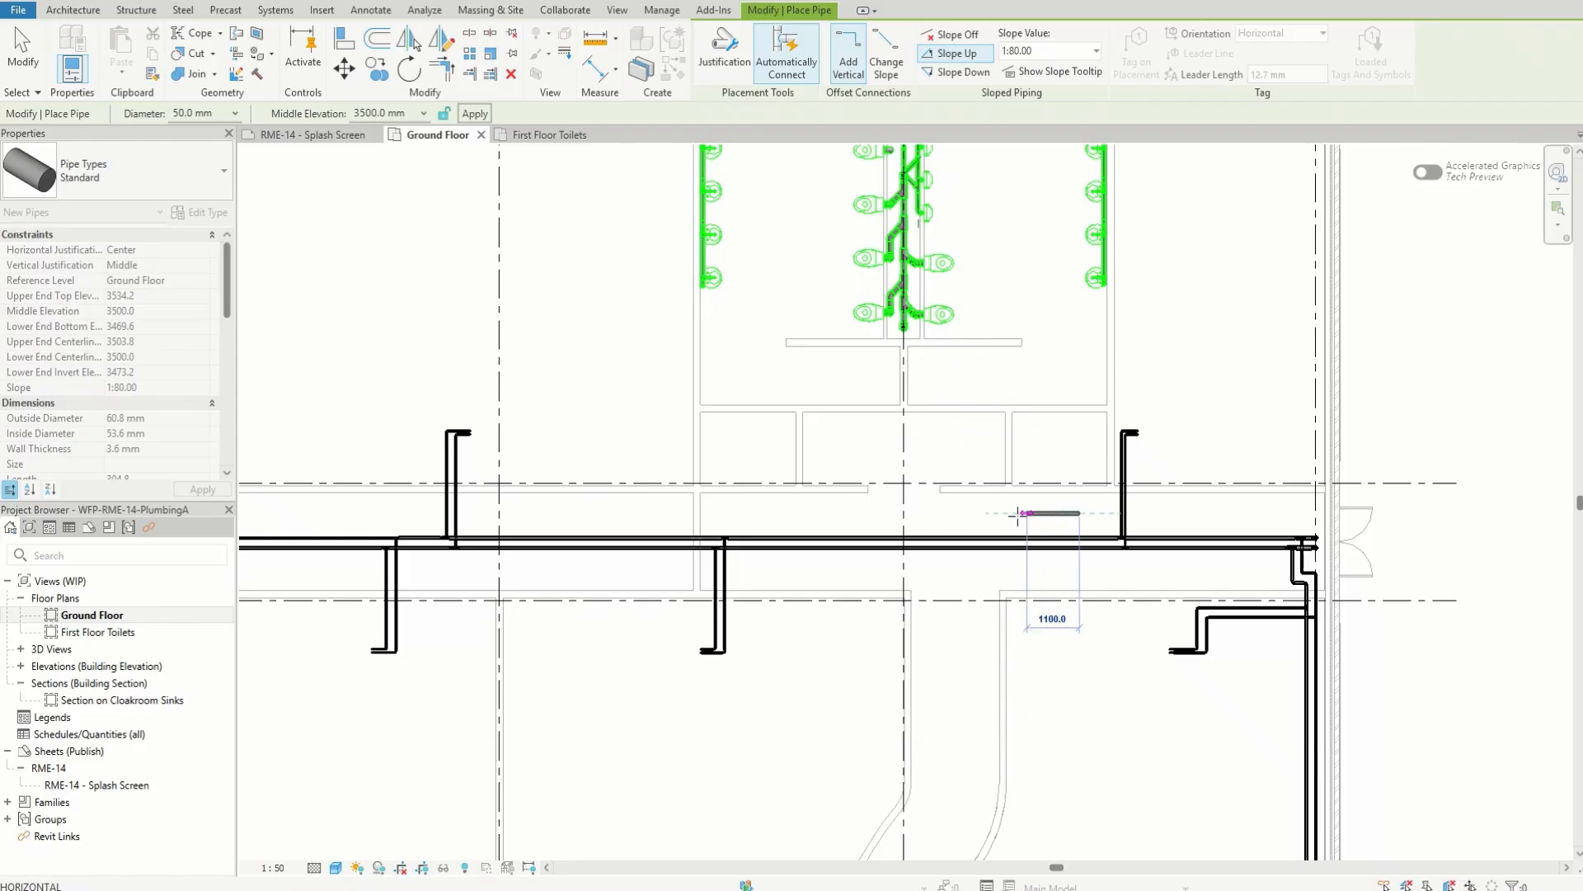
scroll(832, 513, "up", 2)
left_click(832, 513)
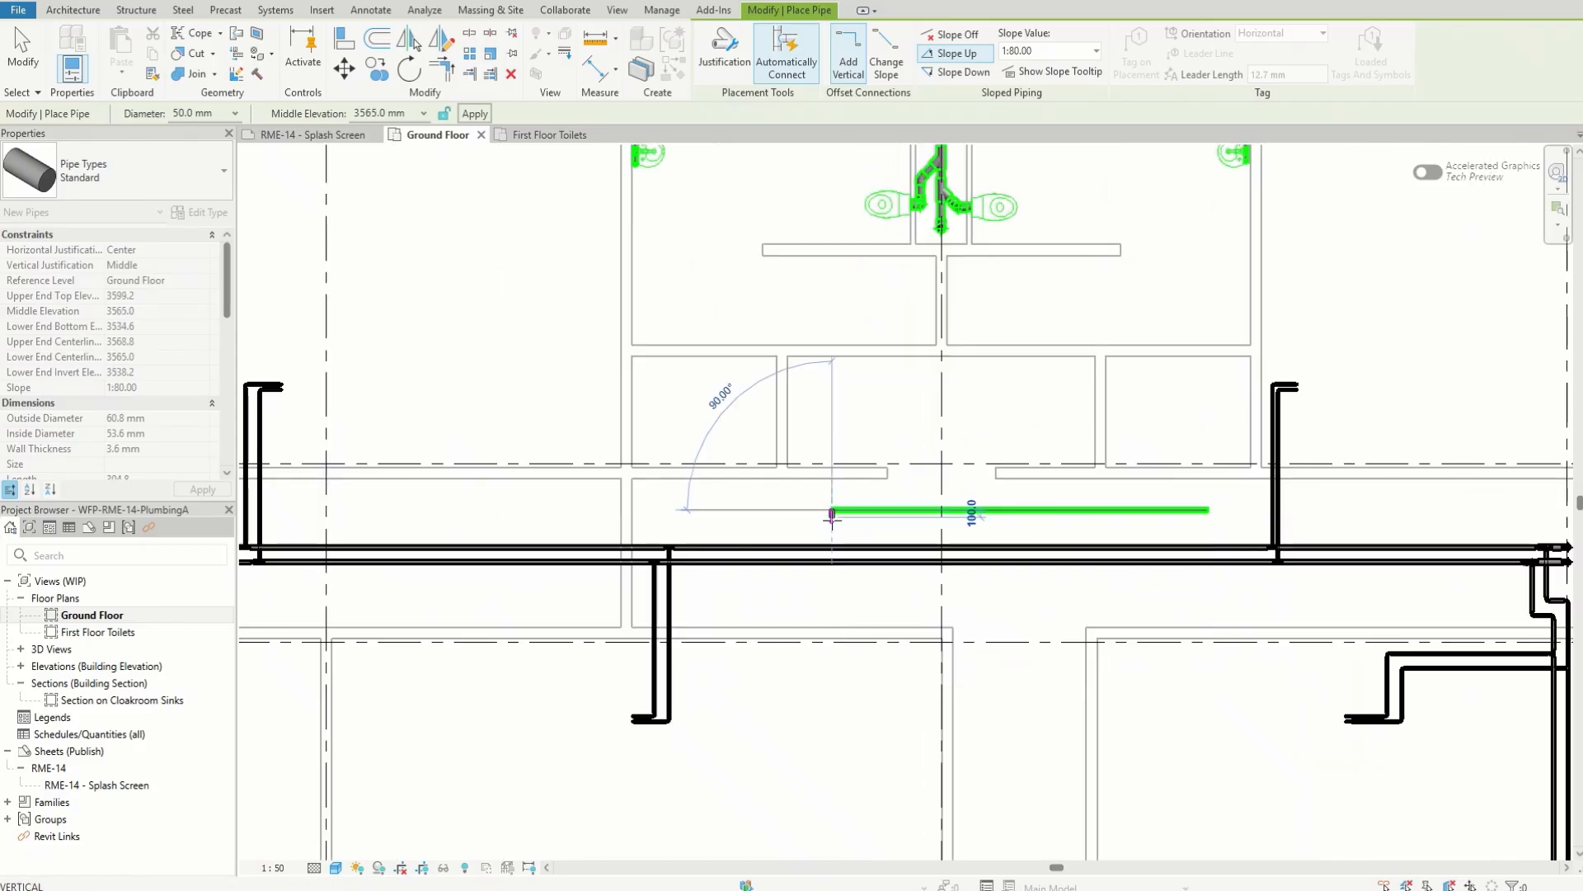
key("Escape")
- Draw a second 50 mm pipe about 5200 mm long, parallel to and just above the first corridor pipe, and end pipe placement
scroll(1113, 517, "up", 3)
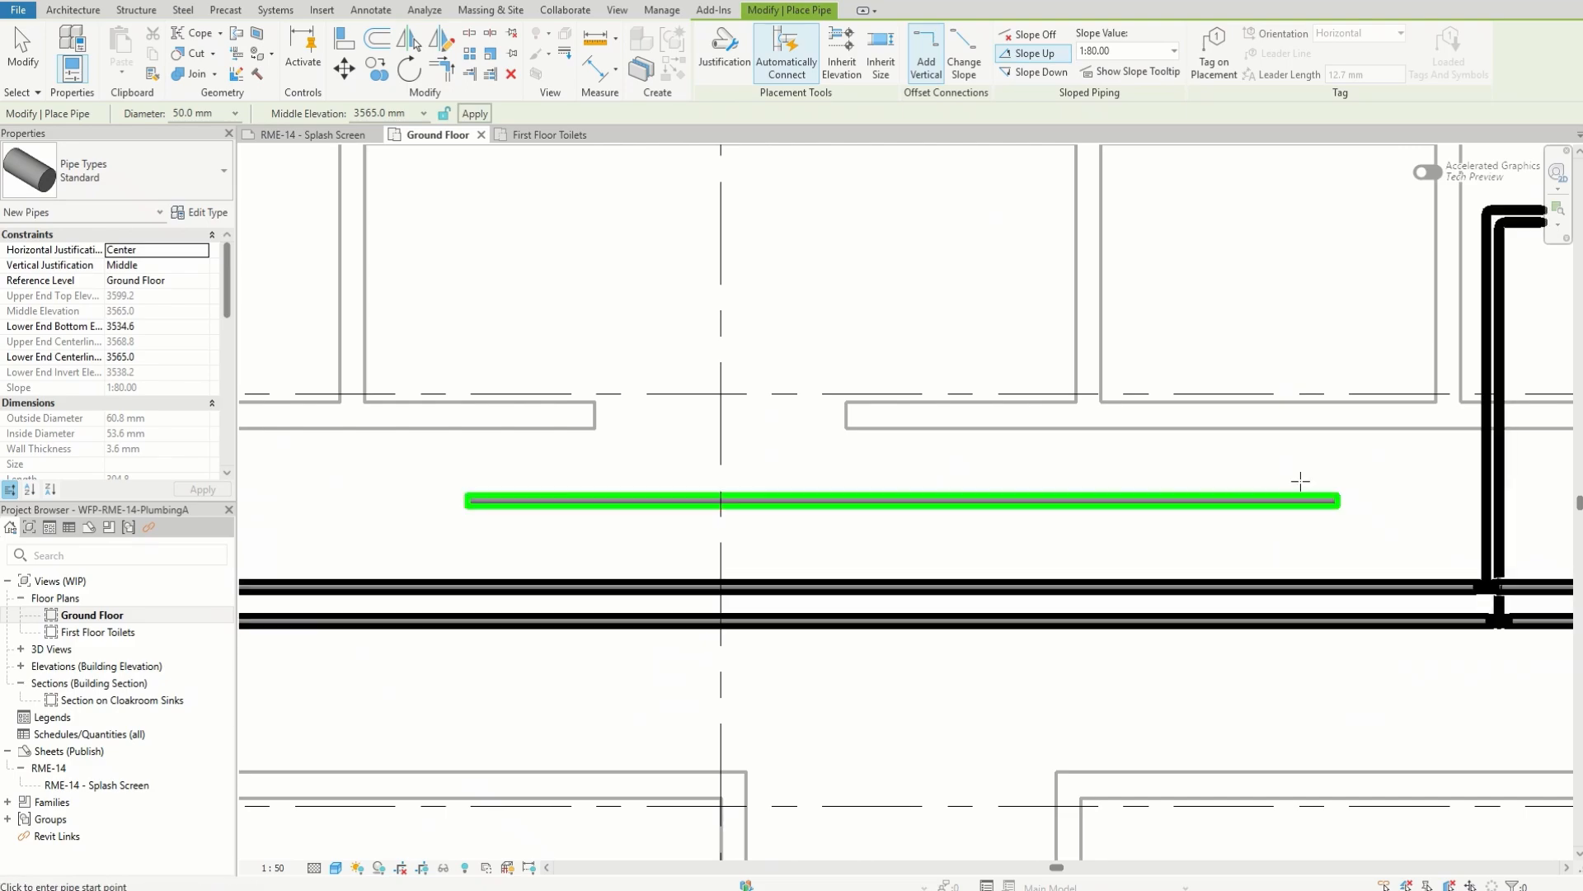
left_click(1336, 466)
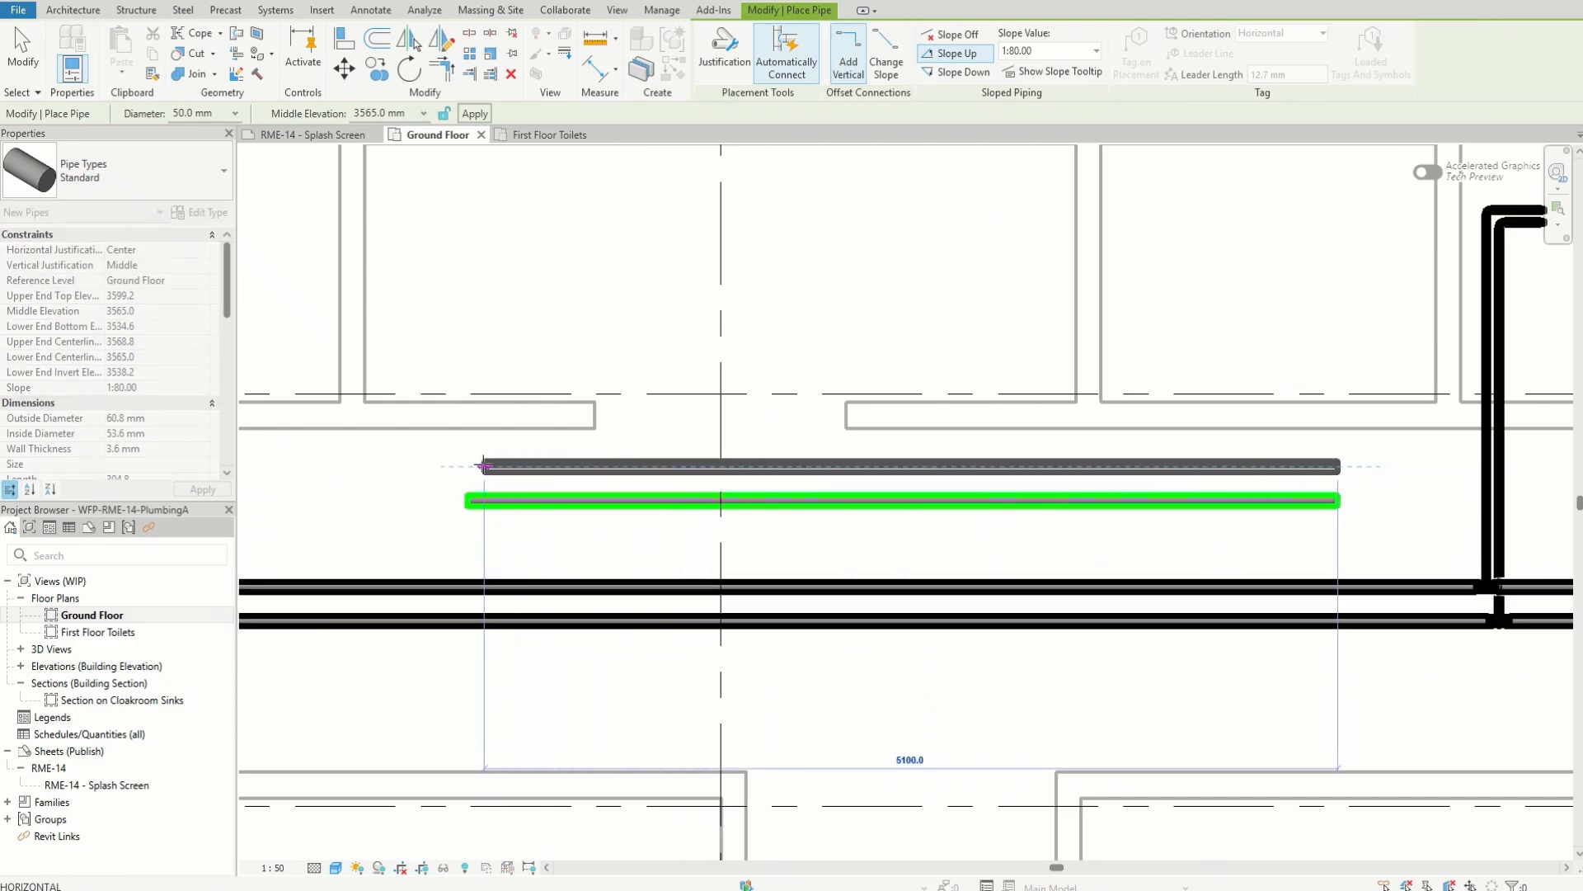
left_click(484, 466)
key("Escape")
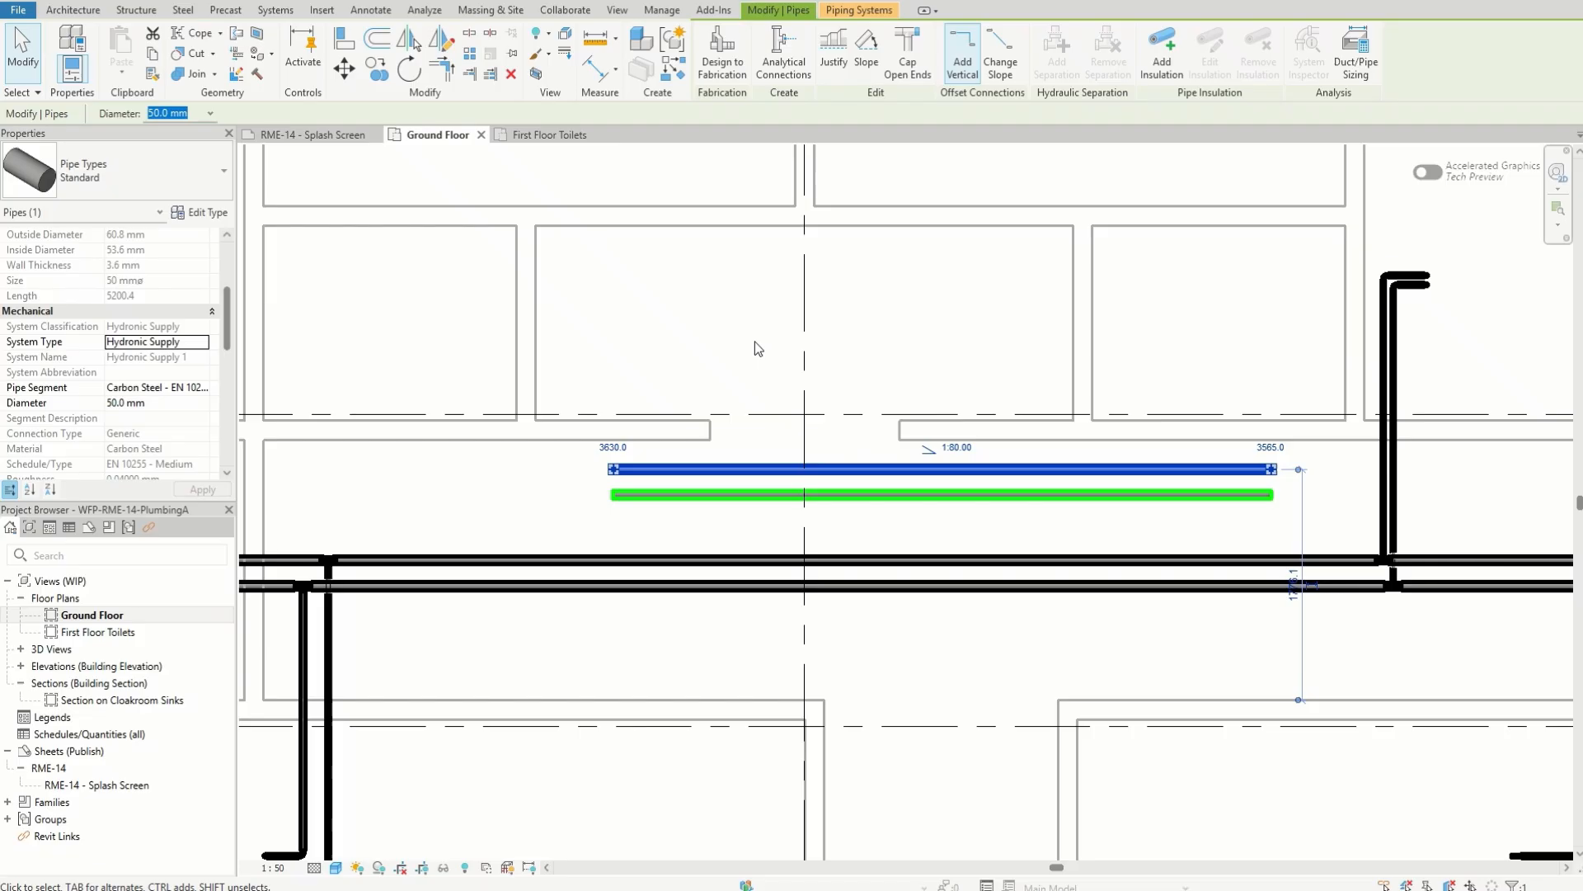
- Set the system type of the lower of the two freshly drawn corridor pipes to Hydronic Return
left_click(755, 341)
left_click(741, 494)
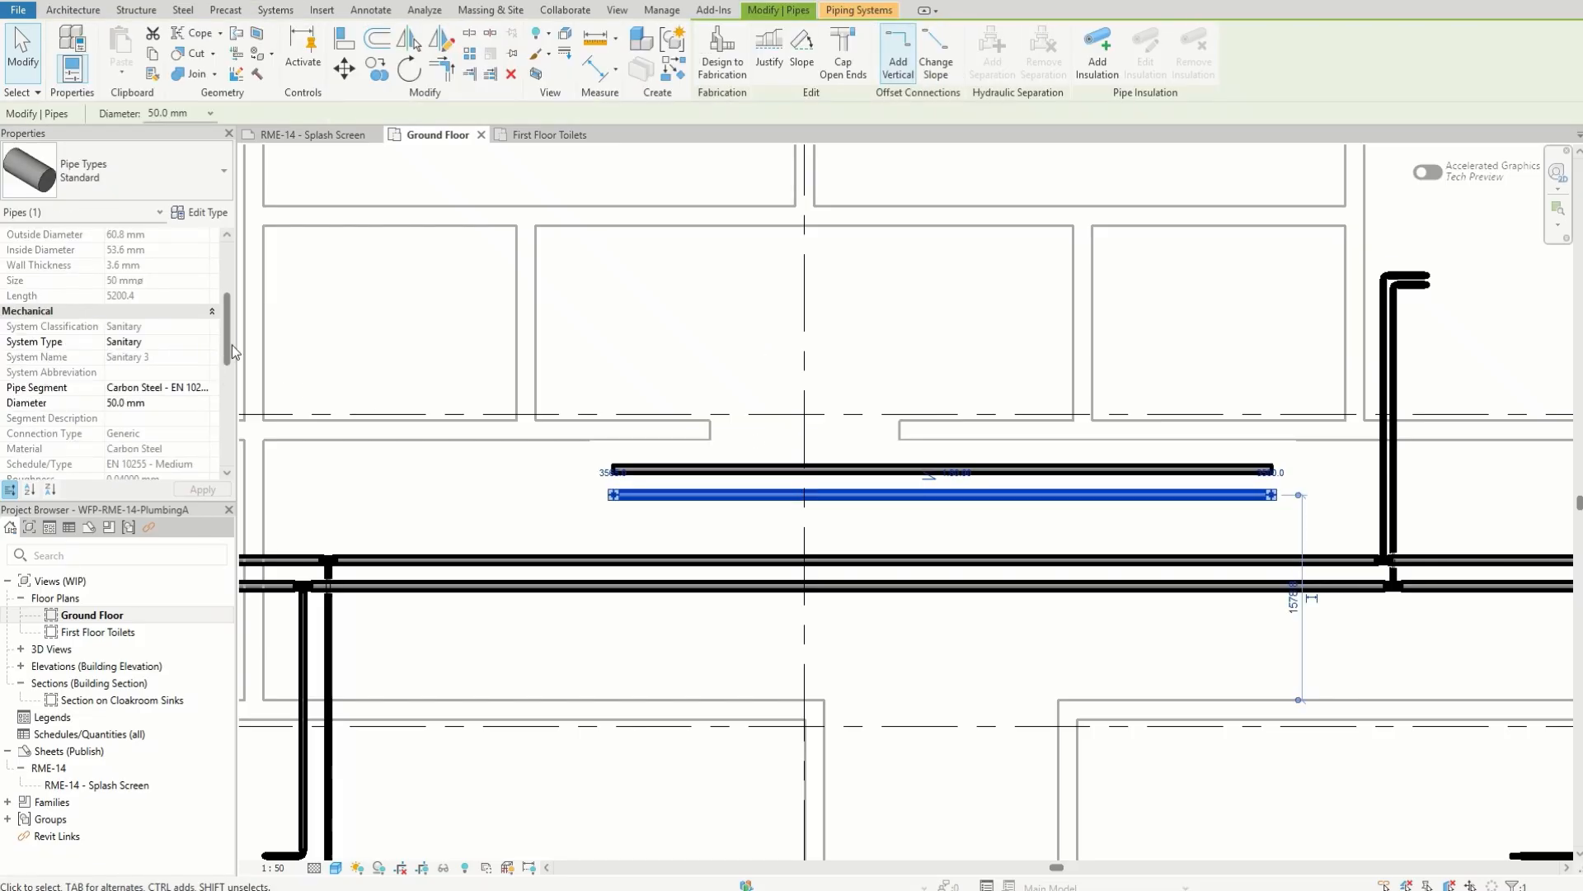
left_click(172, 342)
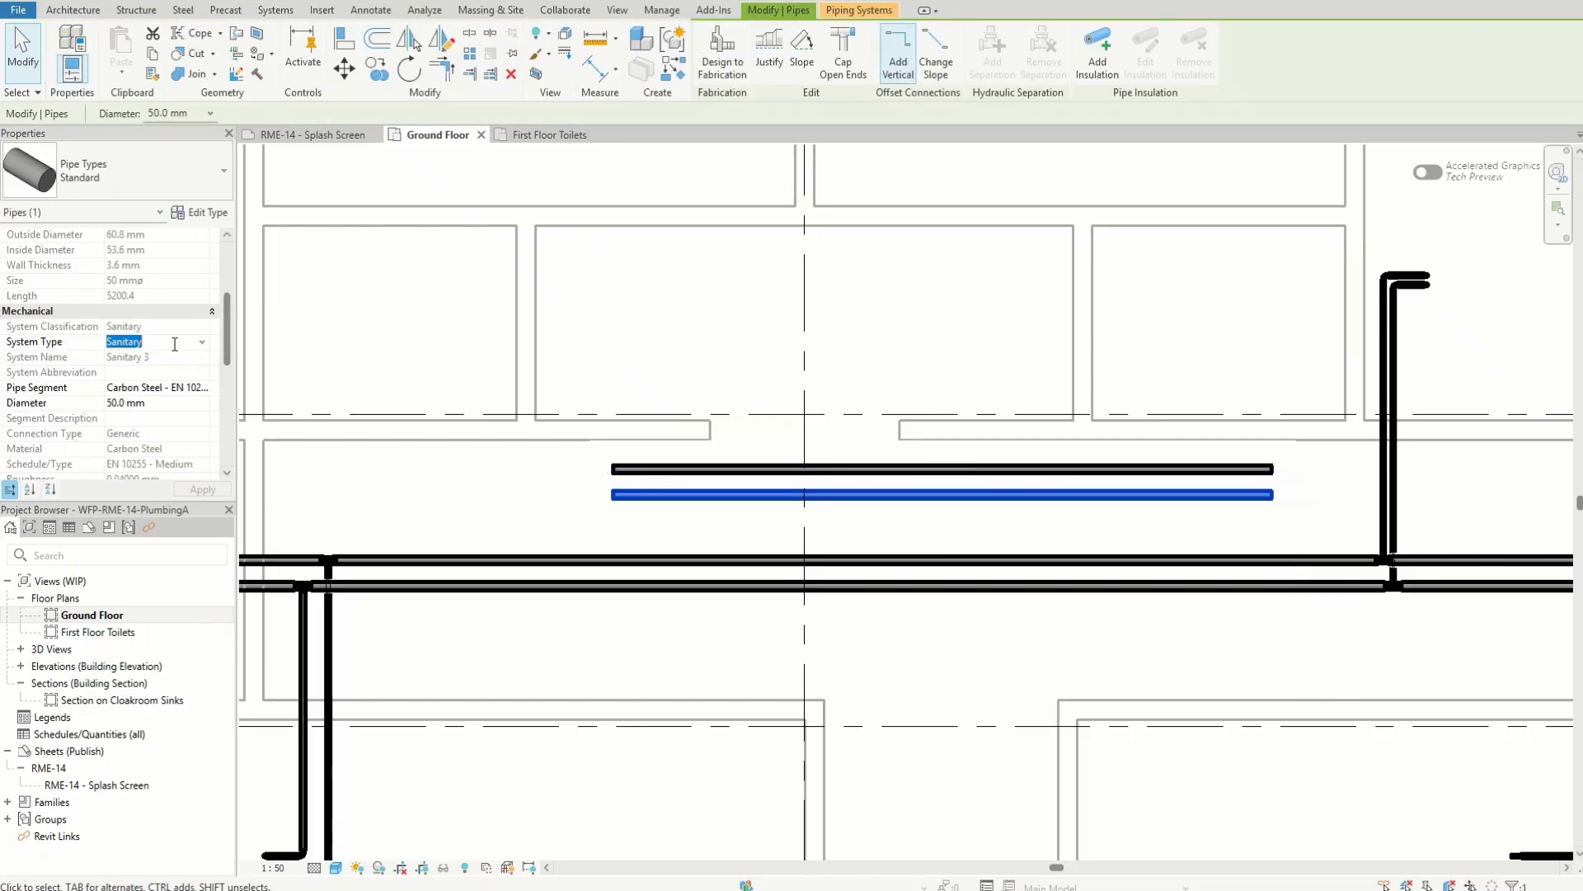
left_click(201, 343)
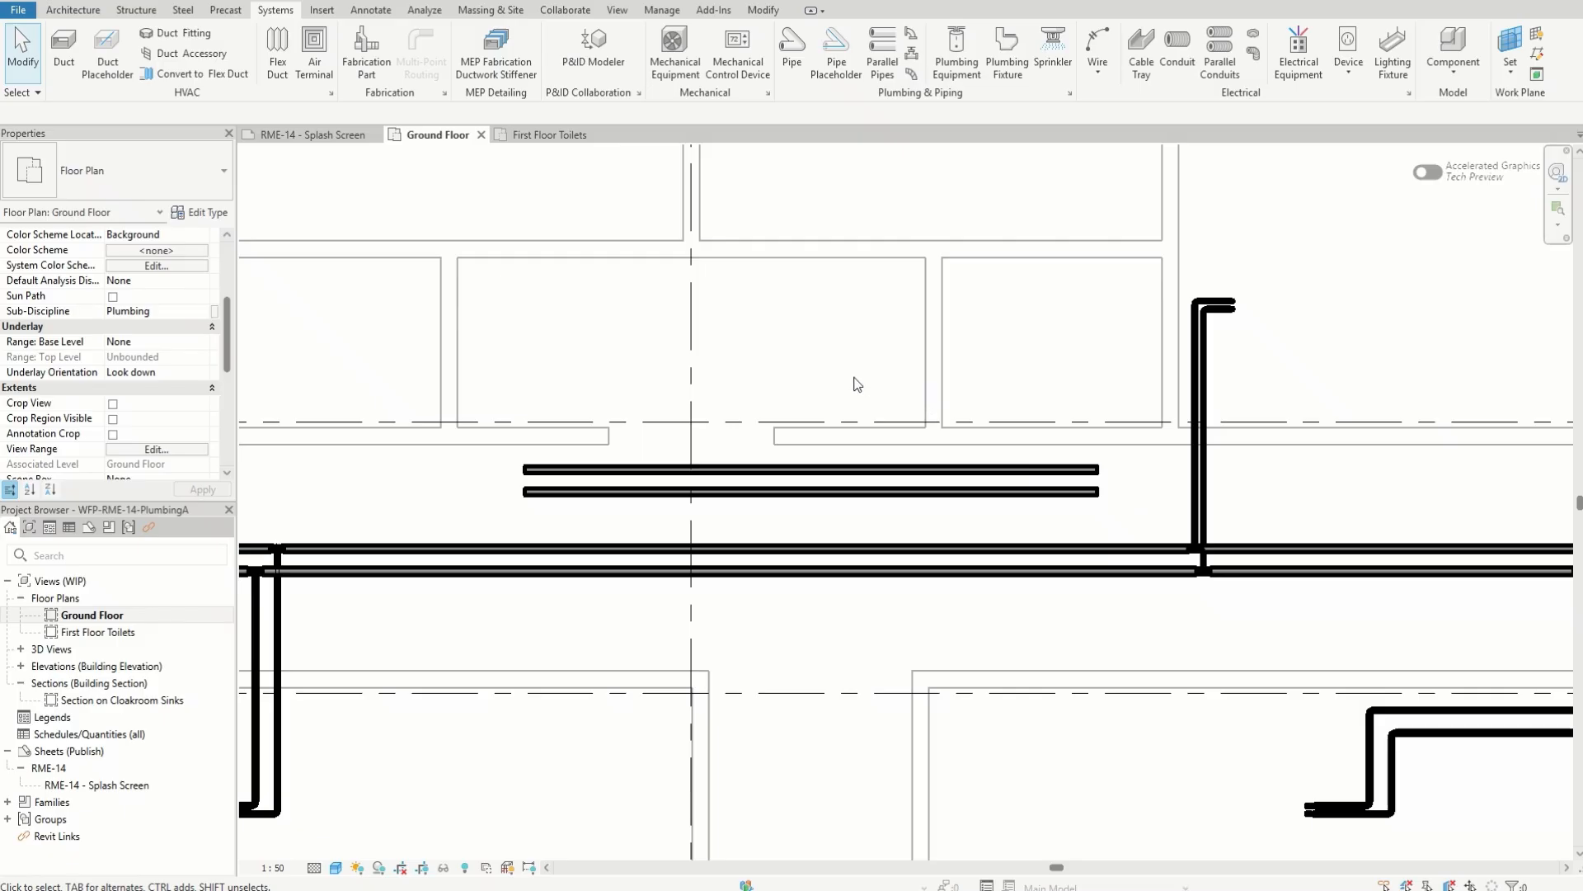
- Display the System Browser and expand its Piping systems
right_click(751, 345)
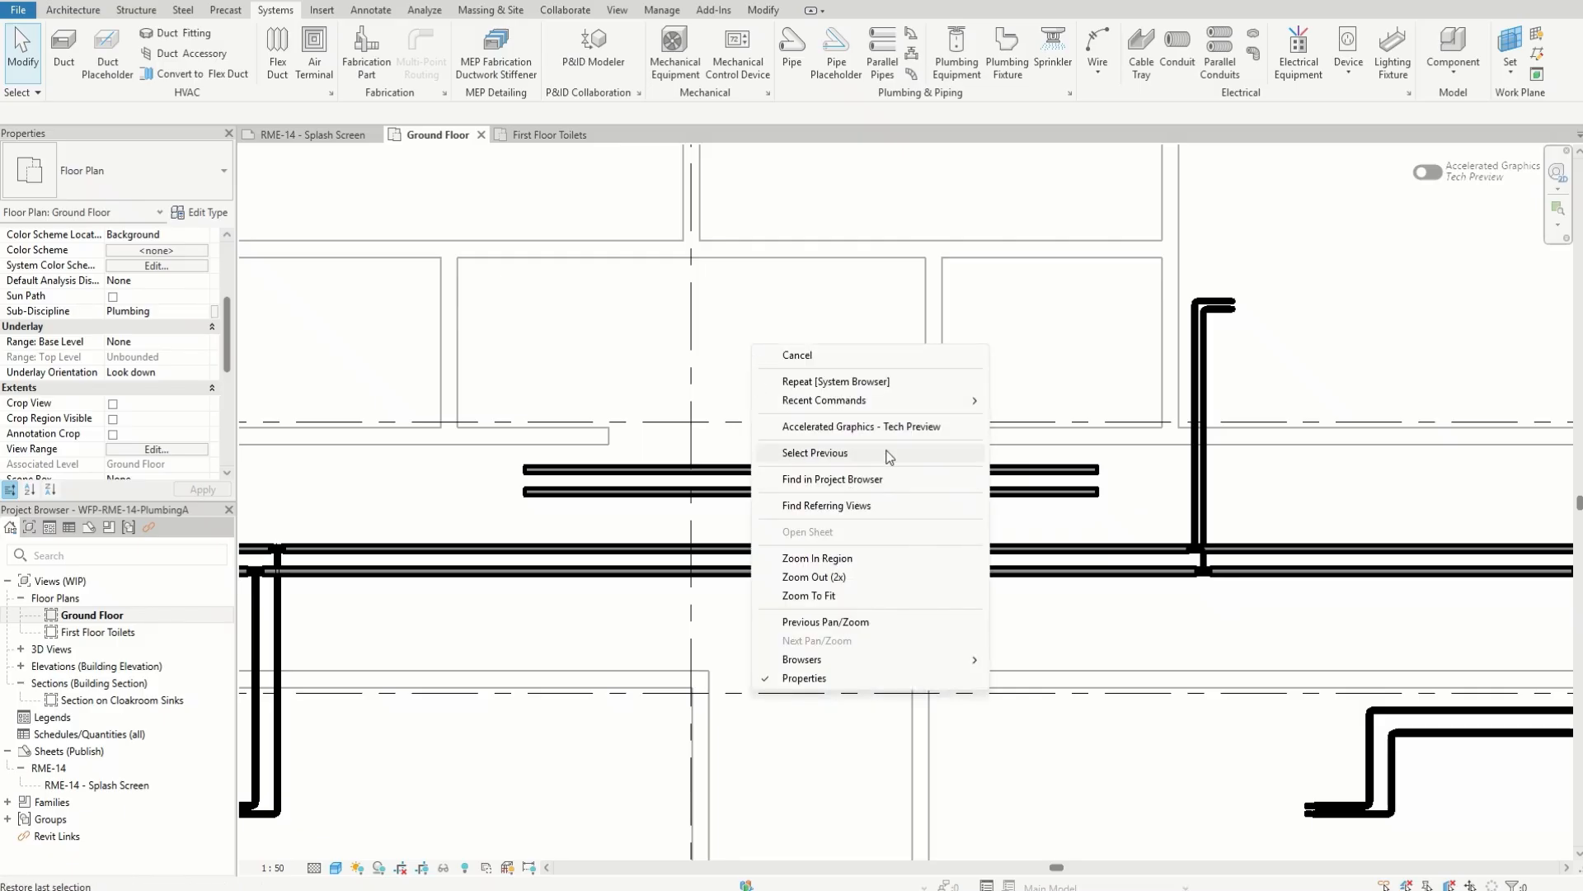
mouse_move(937, 660)
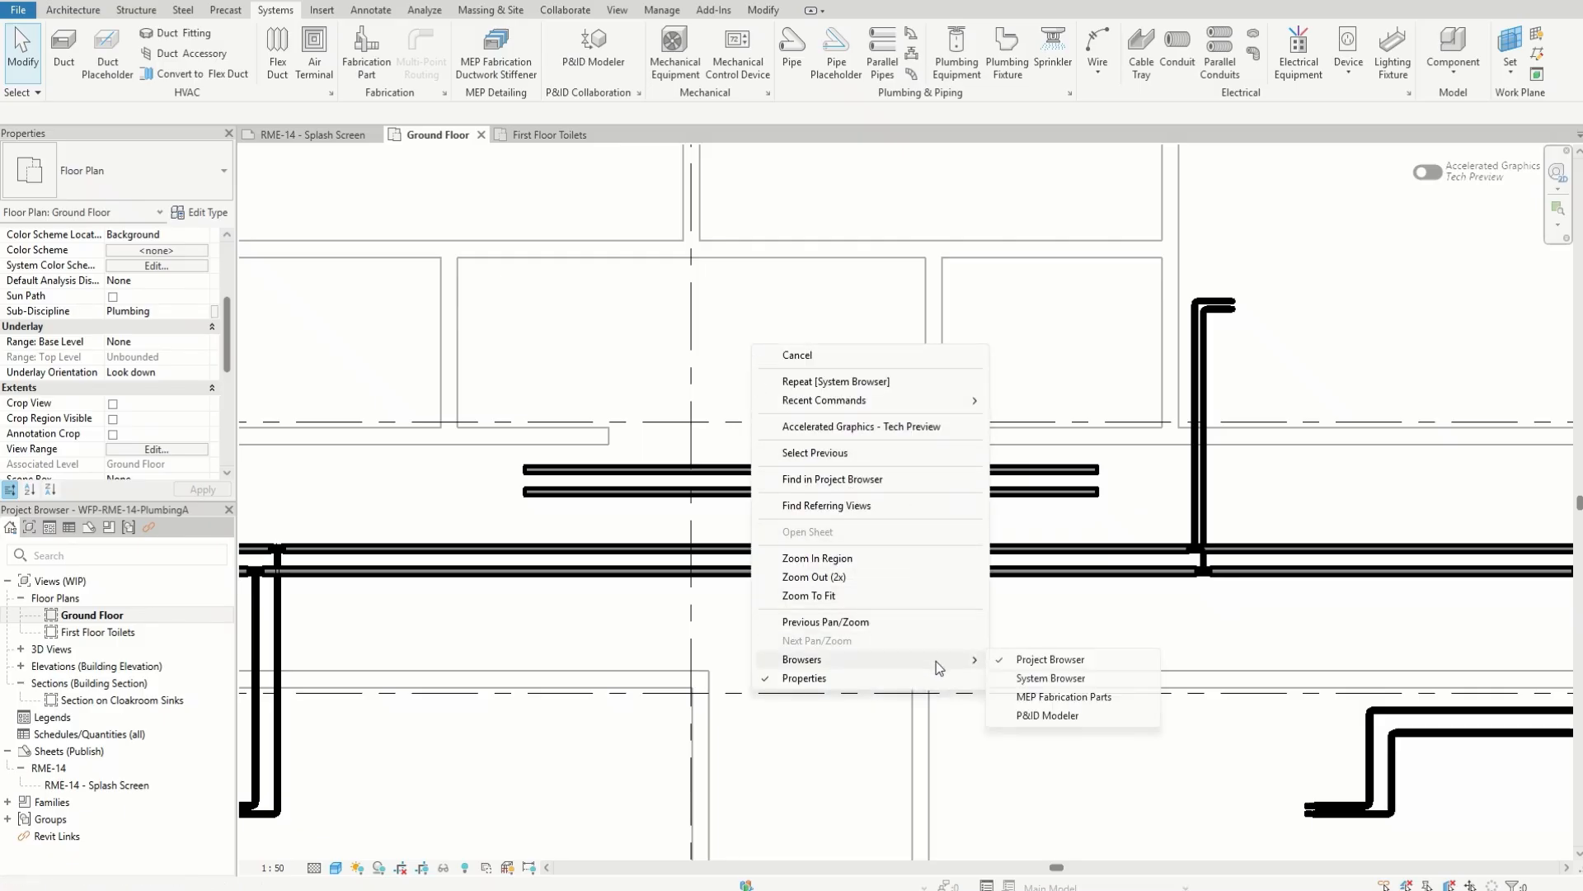
left_click(1051, 678)
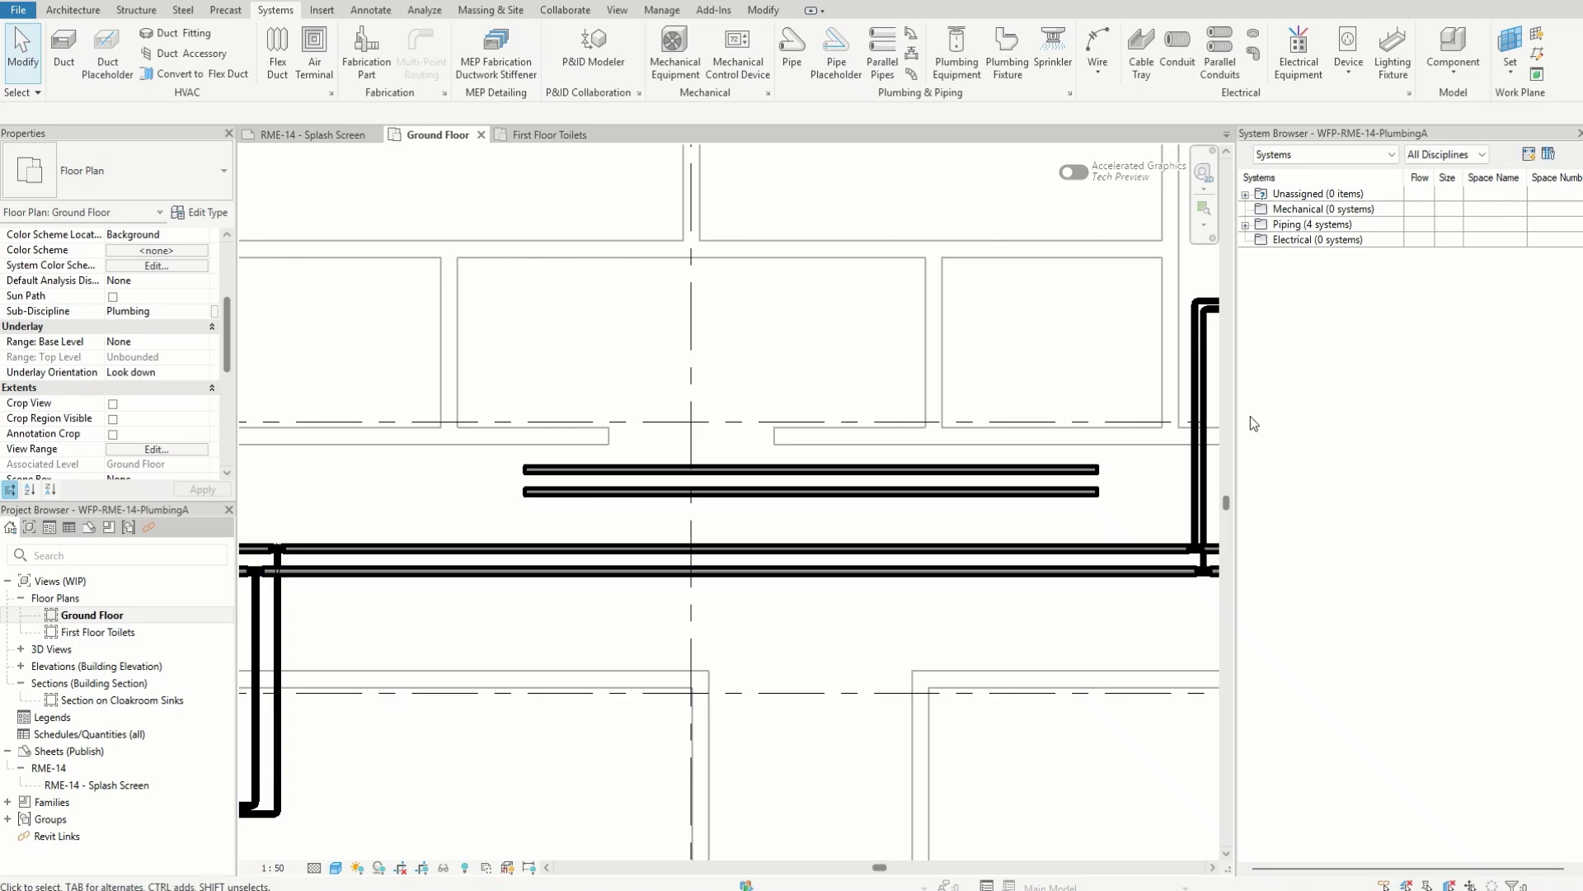
left_click(1289, 228)
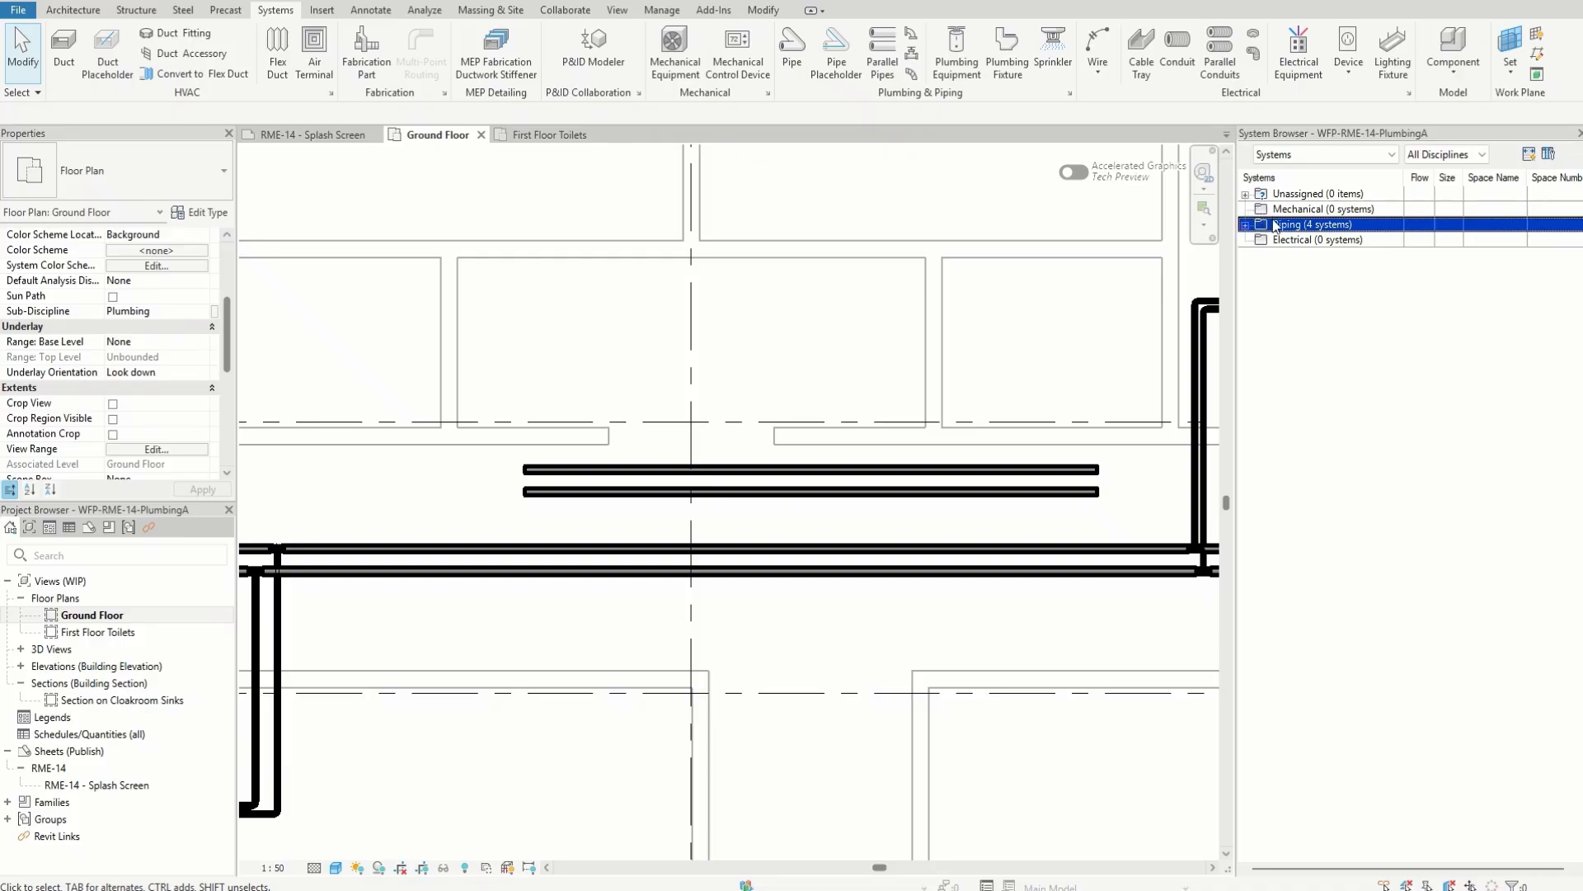
left_click(1245, 225)
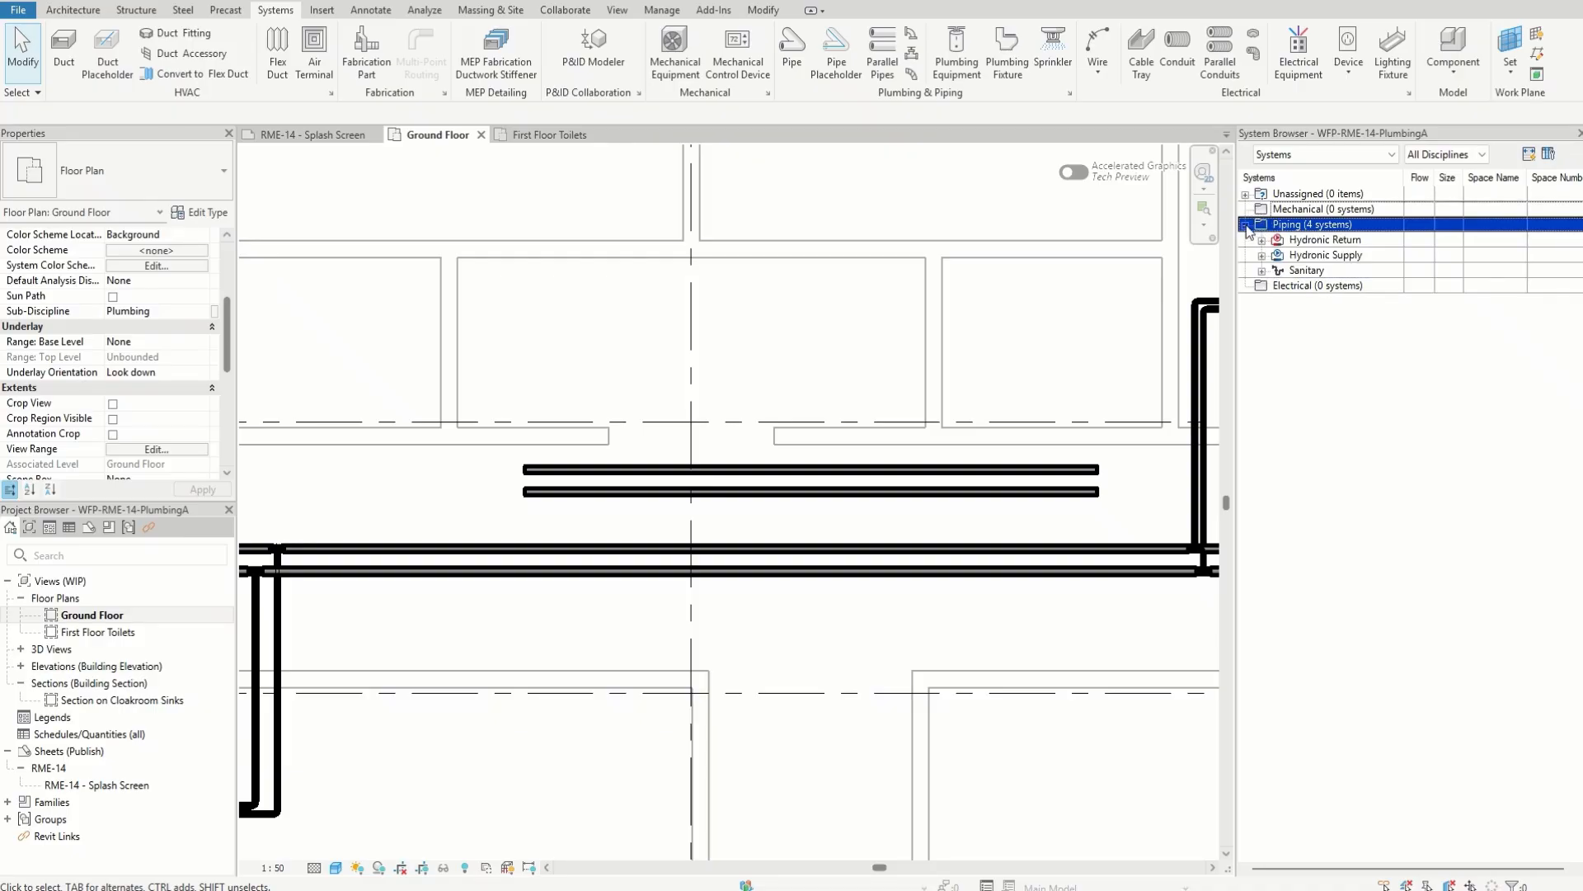
- Select the Hydronic Return 1 piping system under Hydronic Return and rename it as CH
left_click(1306, 243)
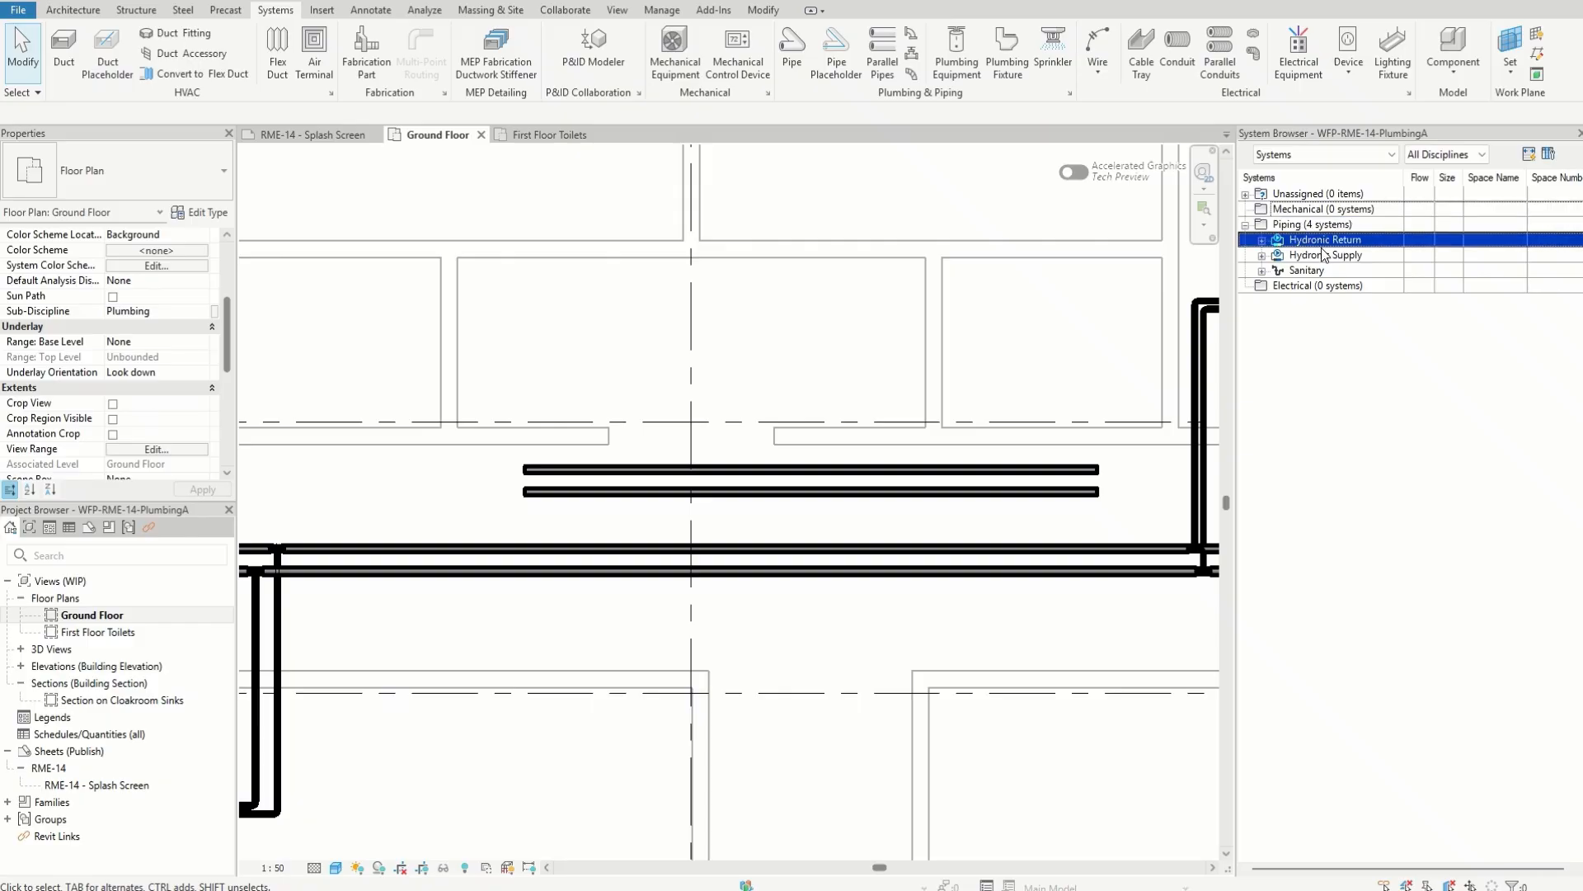
left_click(1261, 240)
left_click(1335, 257)
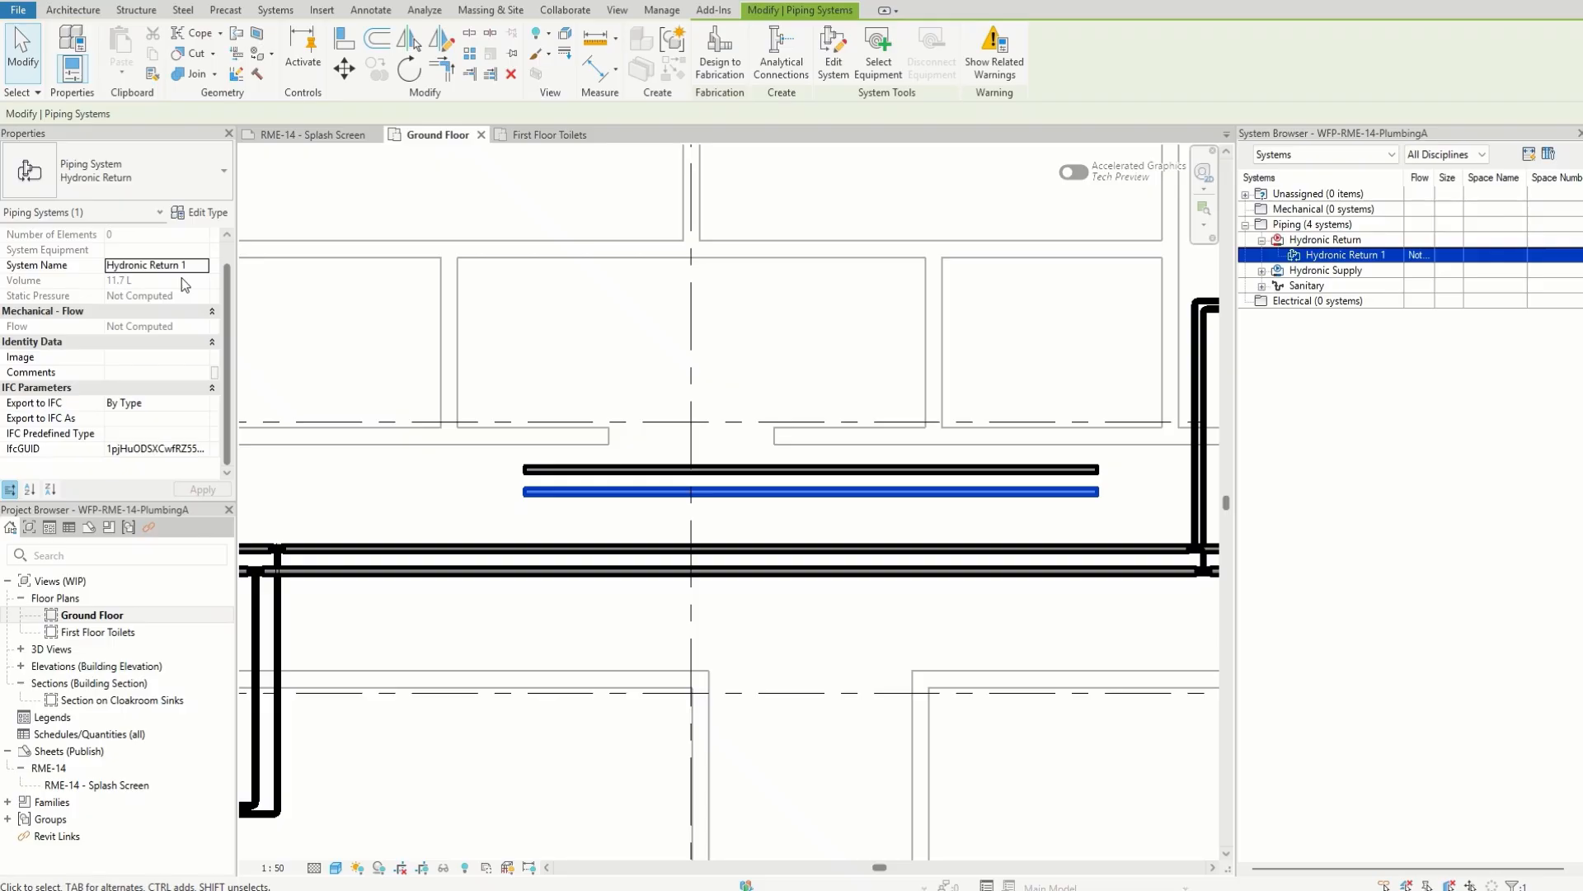
left_click(193, 266)
left_click_drag(193, 264, 111, 260)
type("CH")
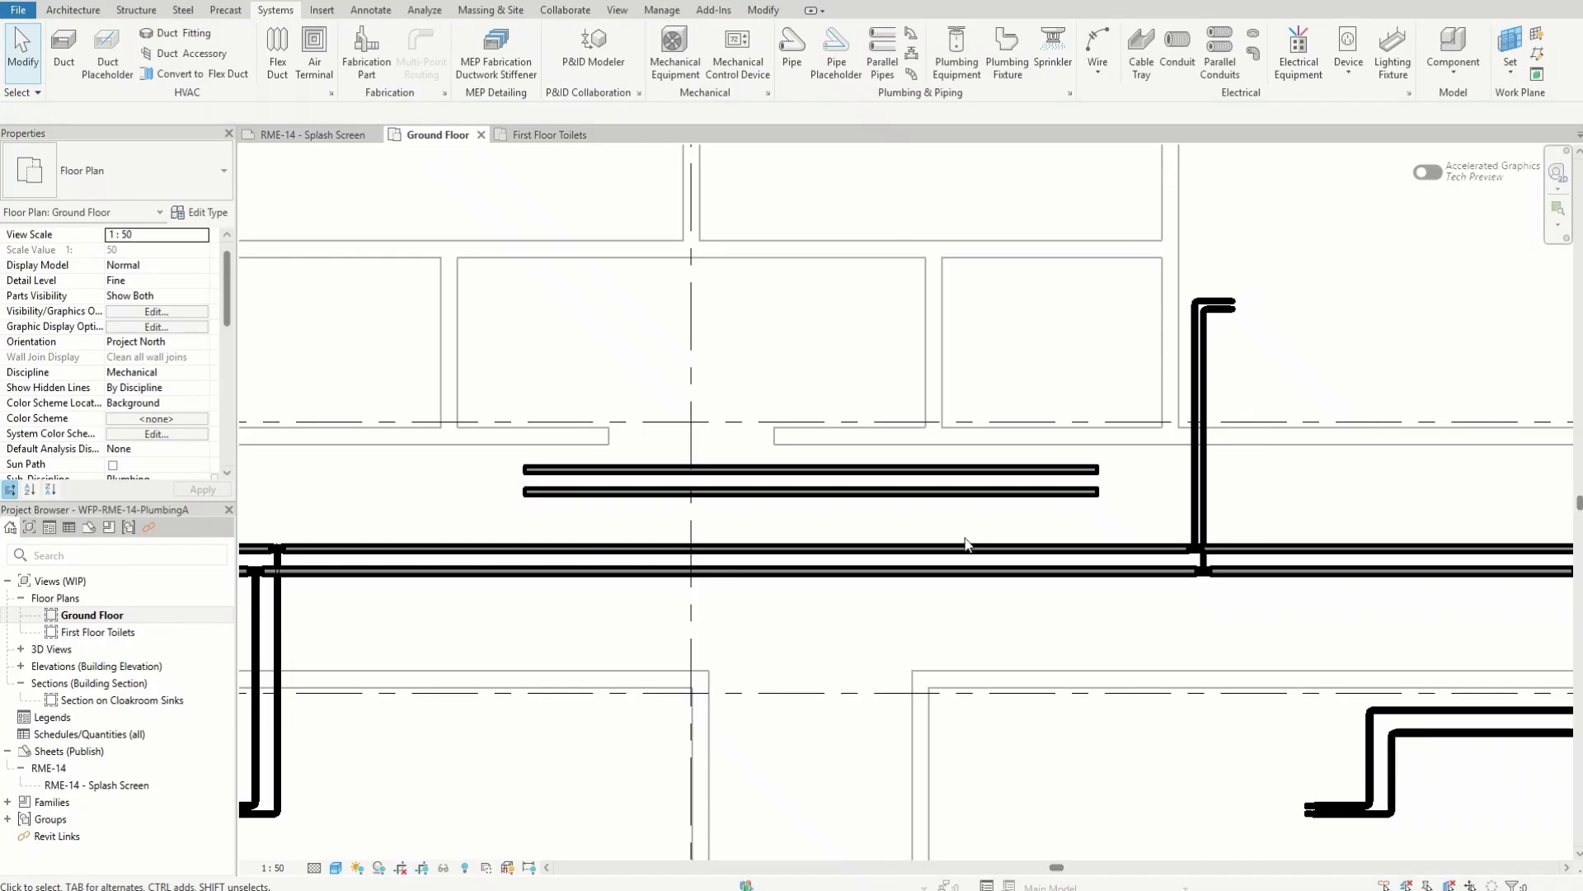
- Draw a 25 mm branch pipe about 1360 mm long perpendicularly upward in plan from the upper of the two short corridor pipes
scroll(1146, 565, "up", 3)
scroll(1245, 566, "up", 8)
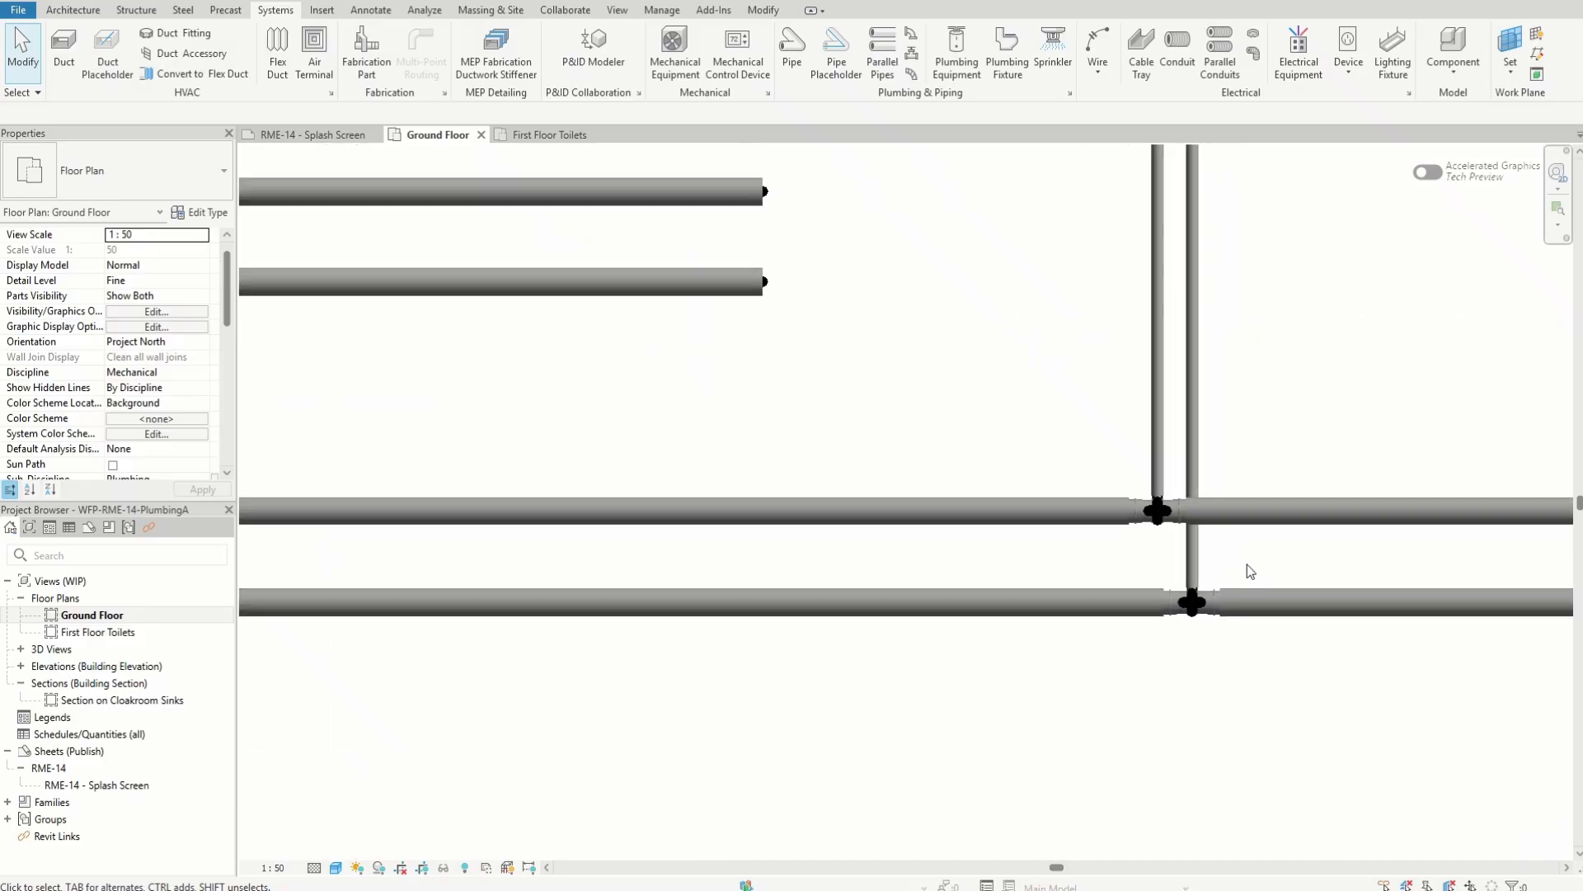
scroll(1232, 567, "down", 8)
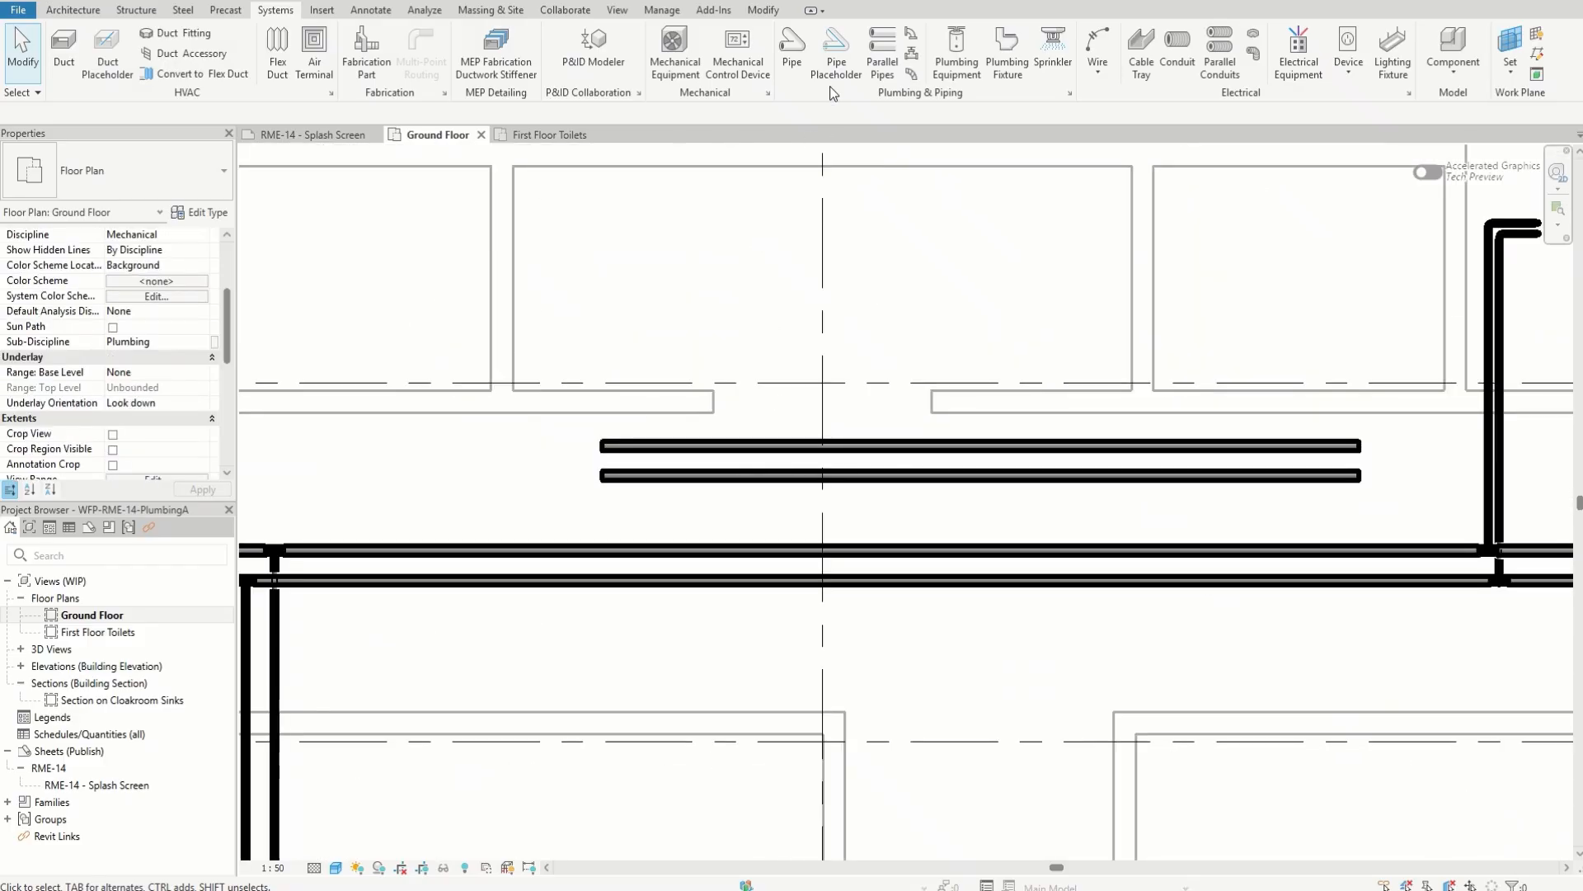
left_click(788, 50)
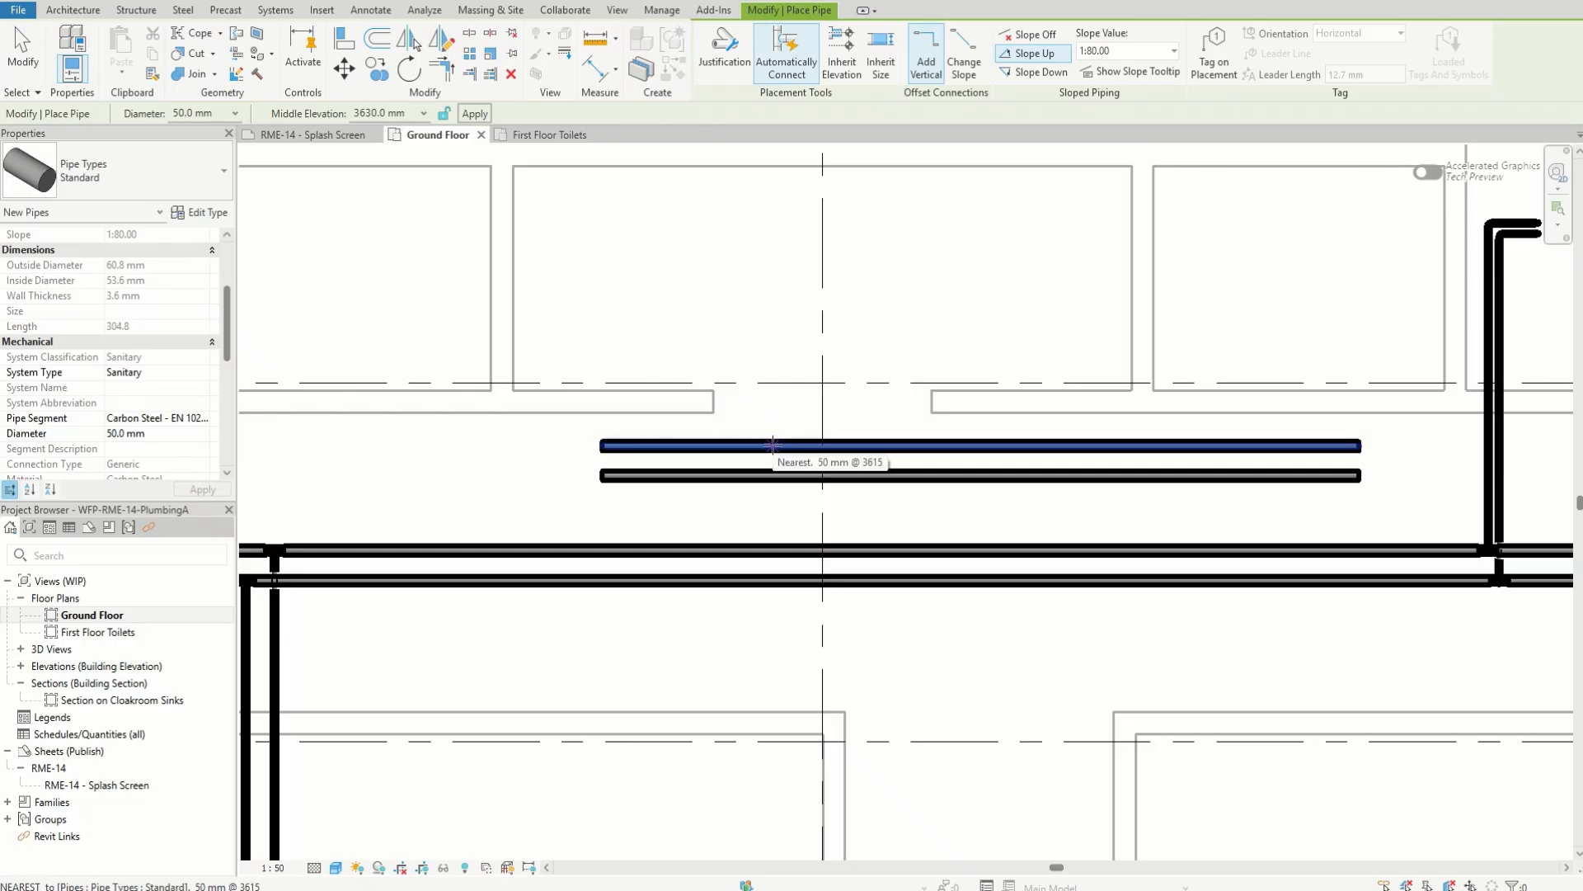
left_click(773, 437)
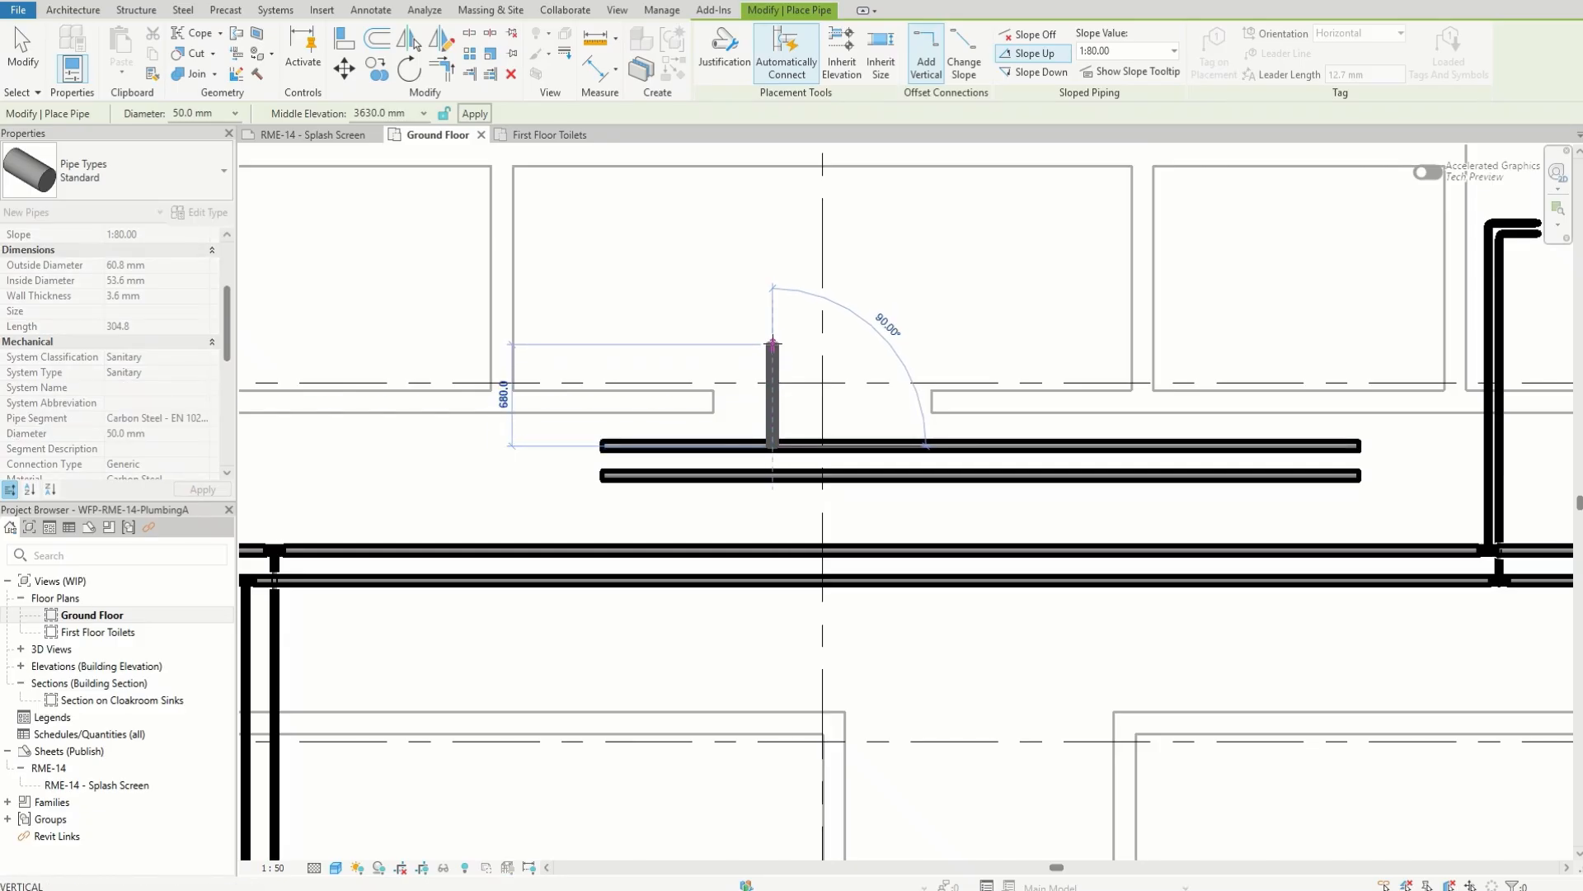
left_click(234, 113)
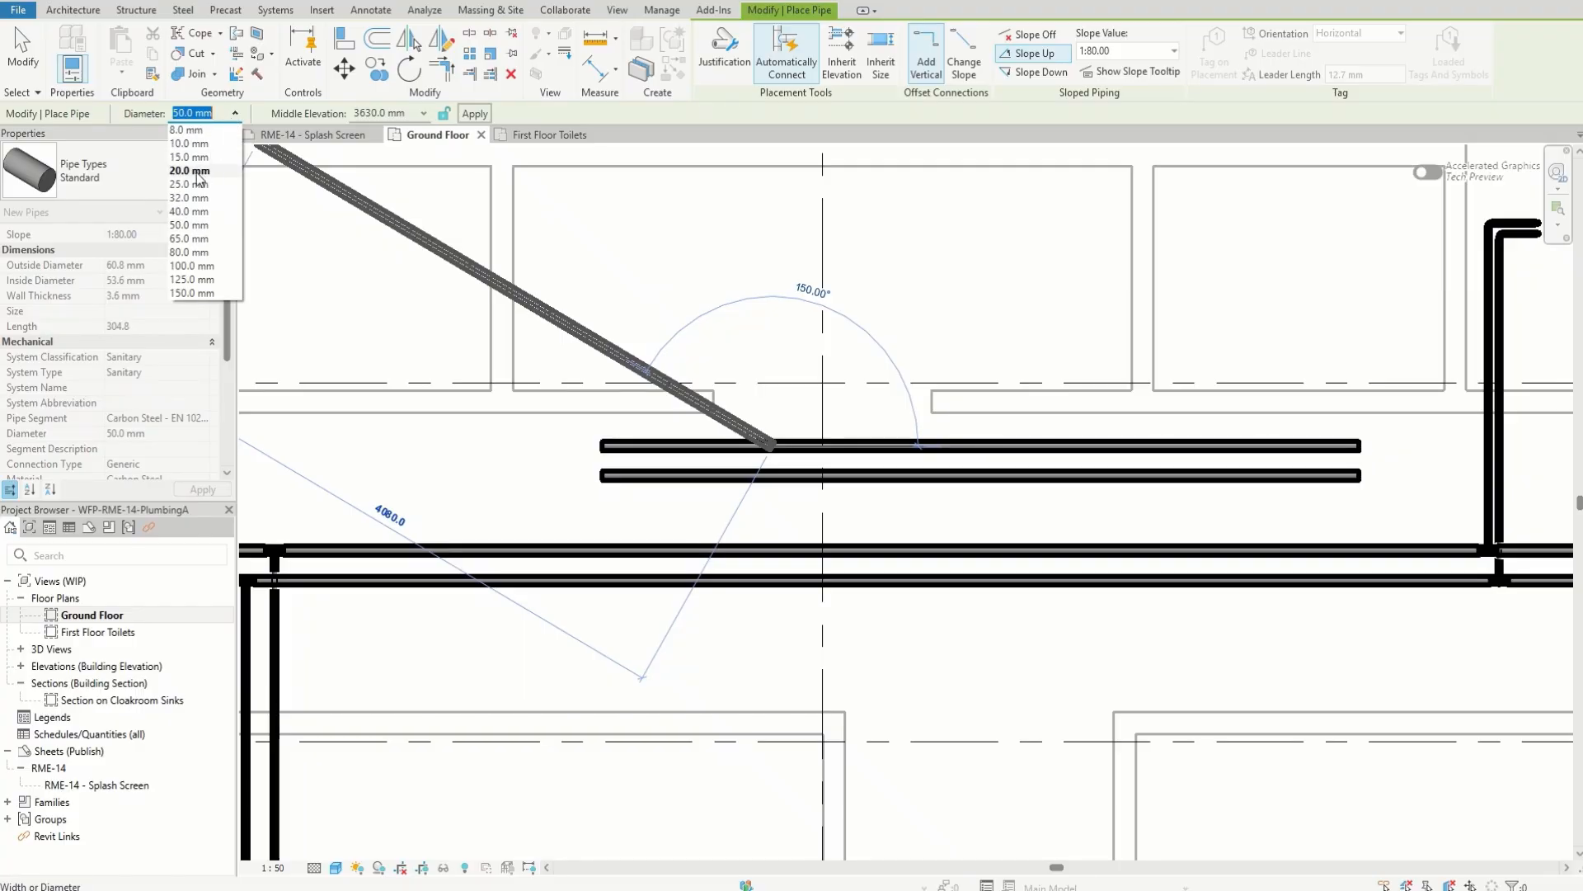
left_click(197, 184)
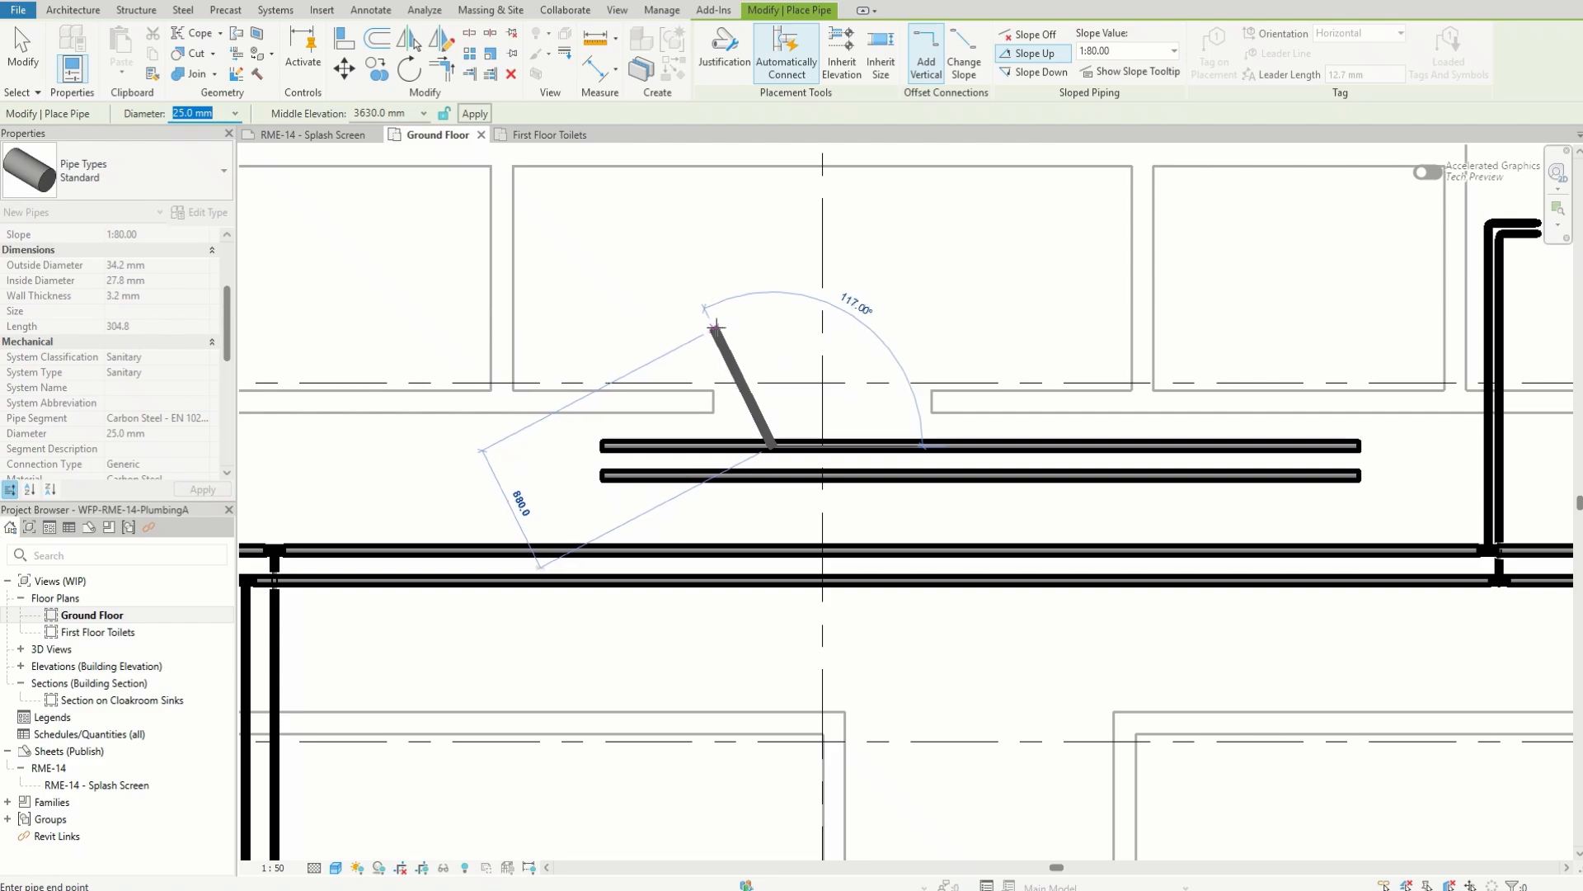
scroll(174, 309, "down", 2)
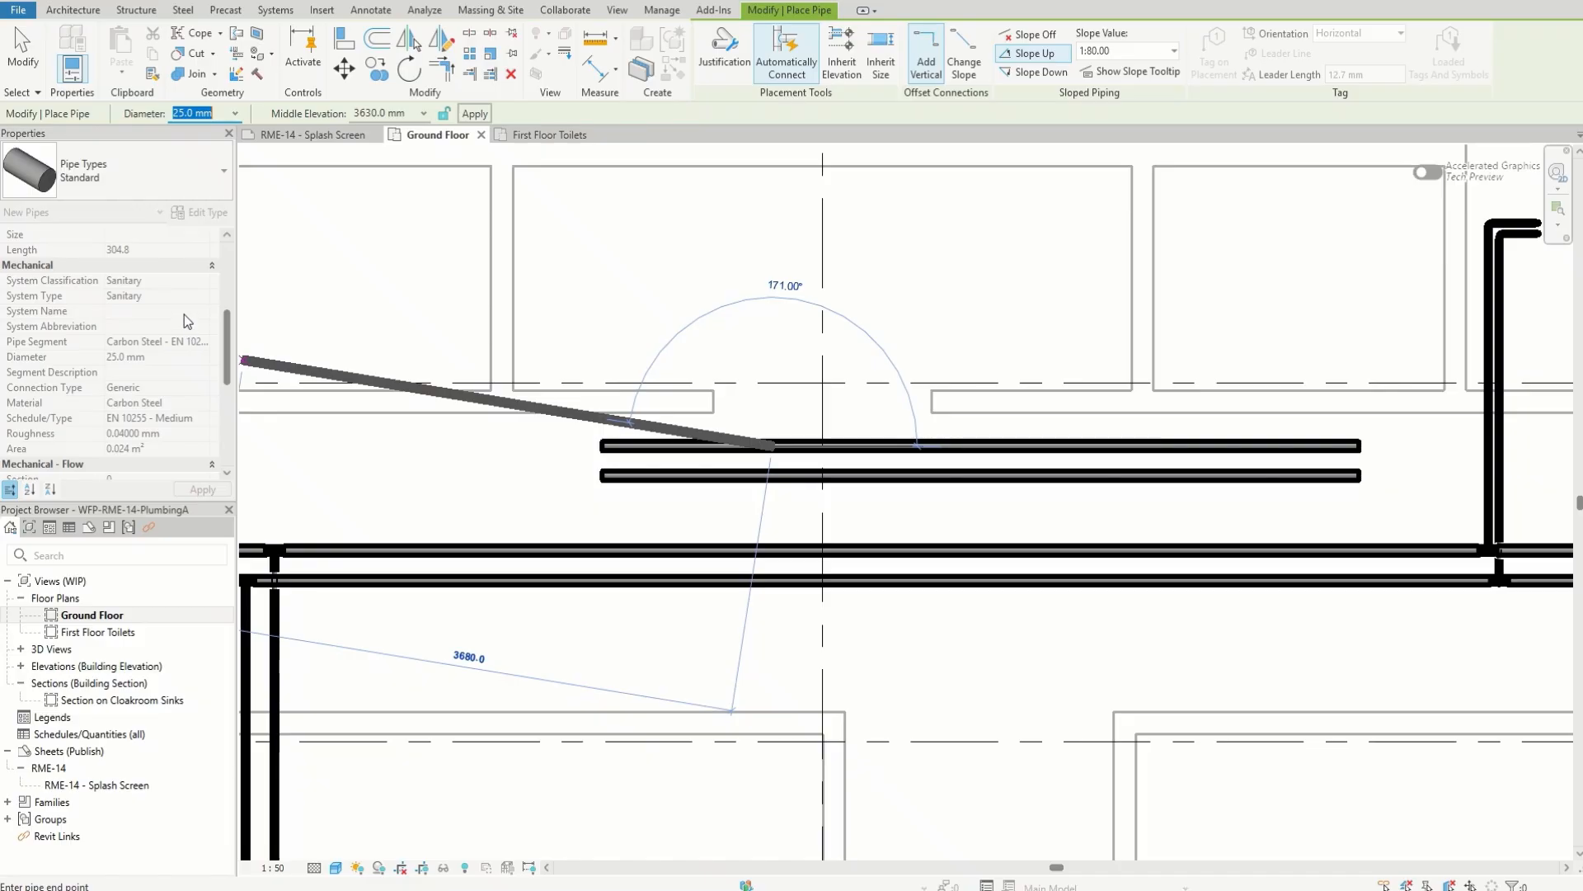
scroll(191, 298, "up", 2)
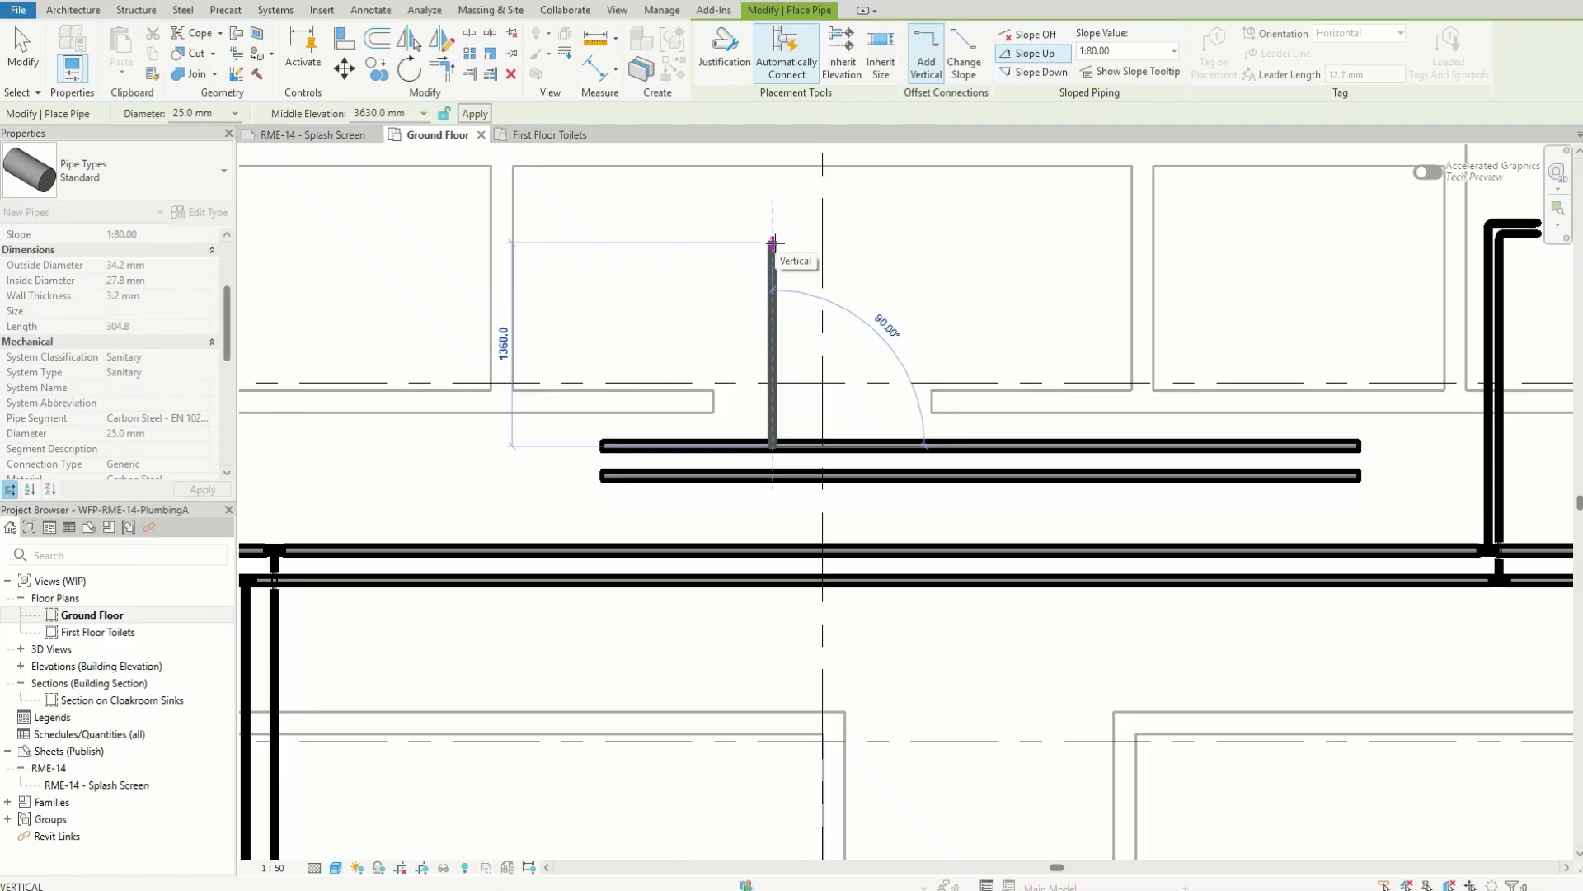
left_click(774, 243)
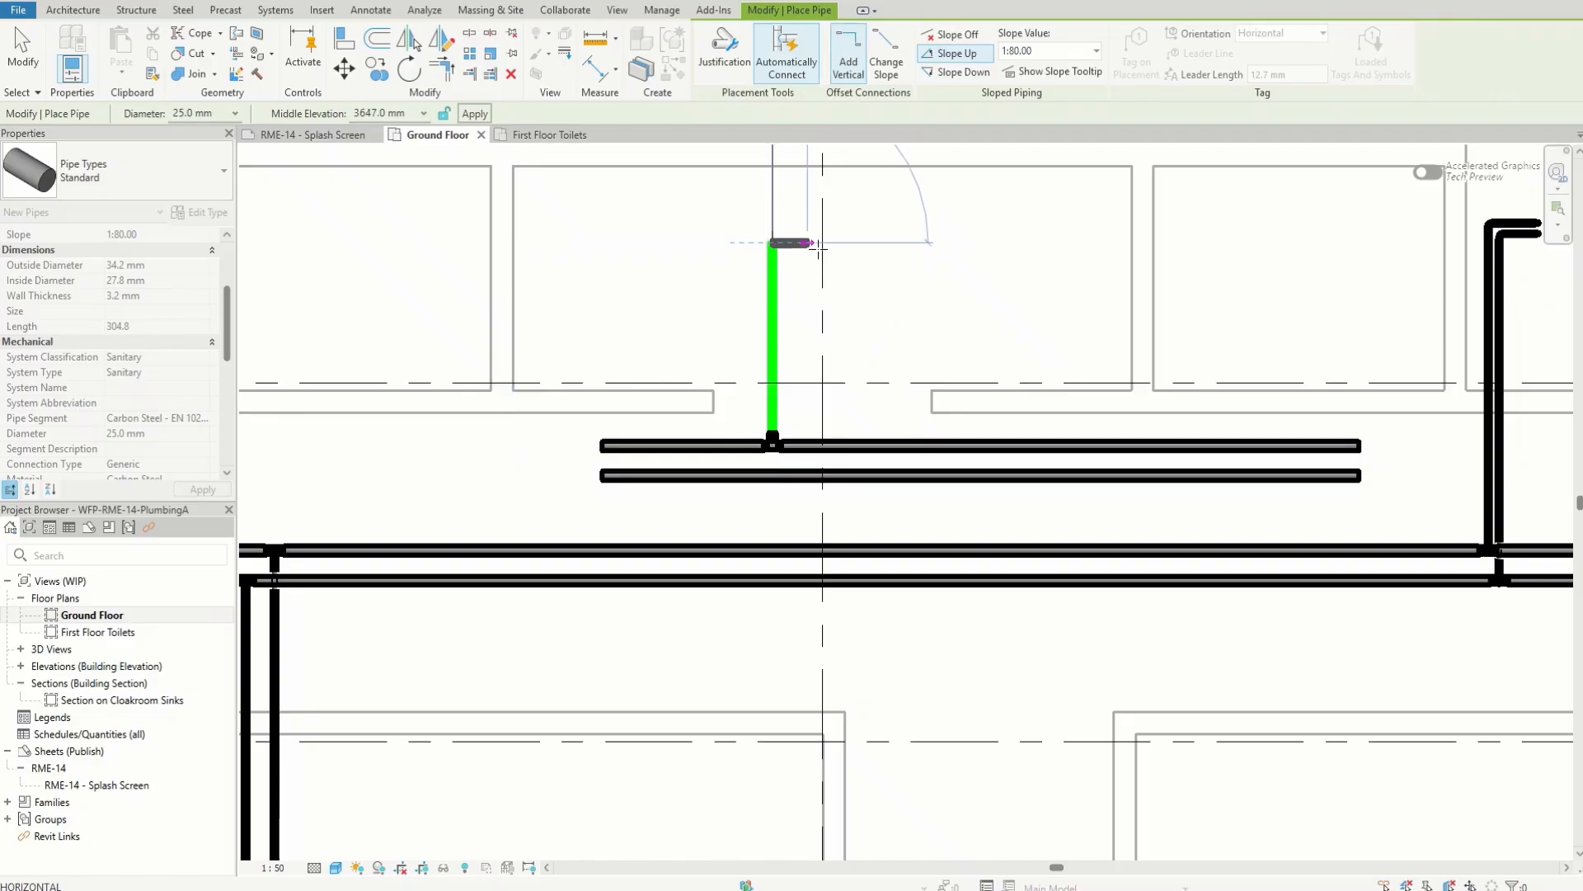
- Finish the branch with a horizontal leg about 560 mm long to the right in plan and set its system type to Hydronic Supply
left_click(861, 243)
key("Escape")
key("Escape")
left_click(773, 330)
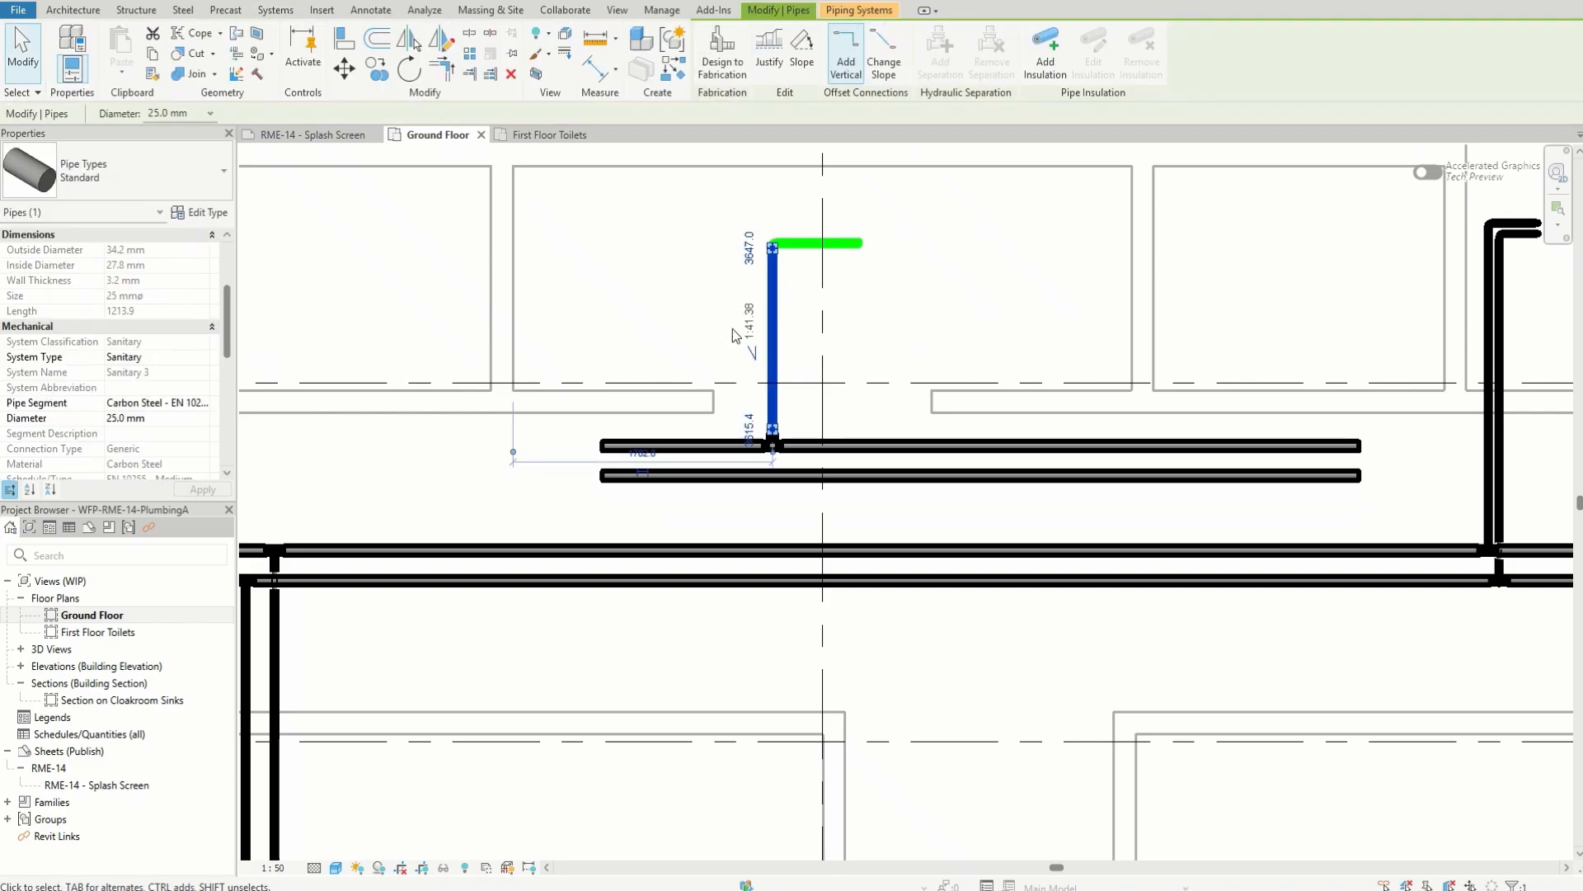
left_click(199, 359)
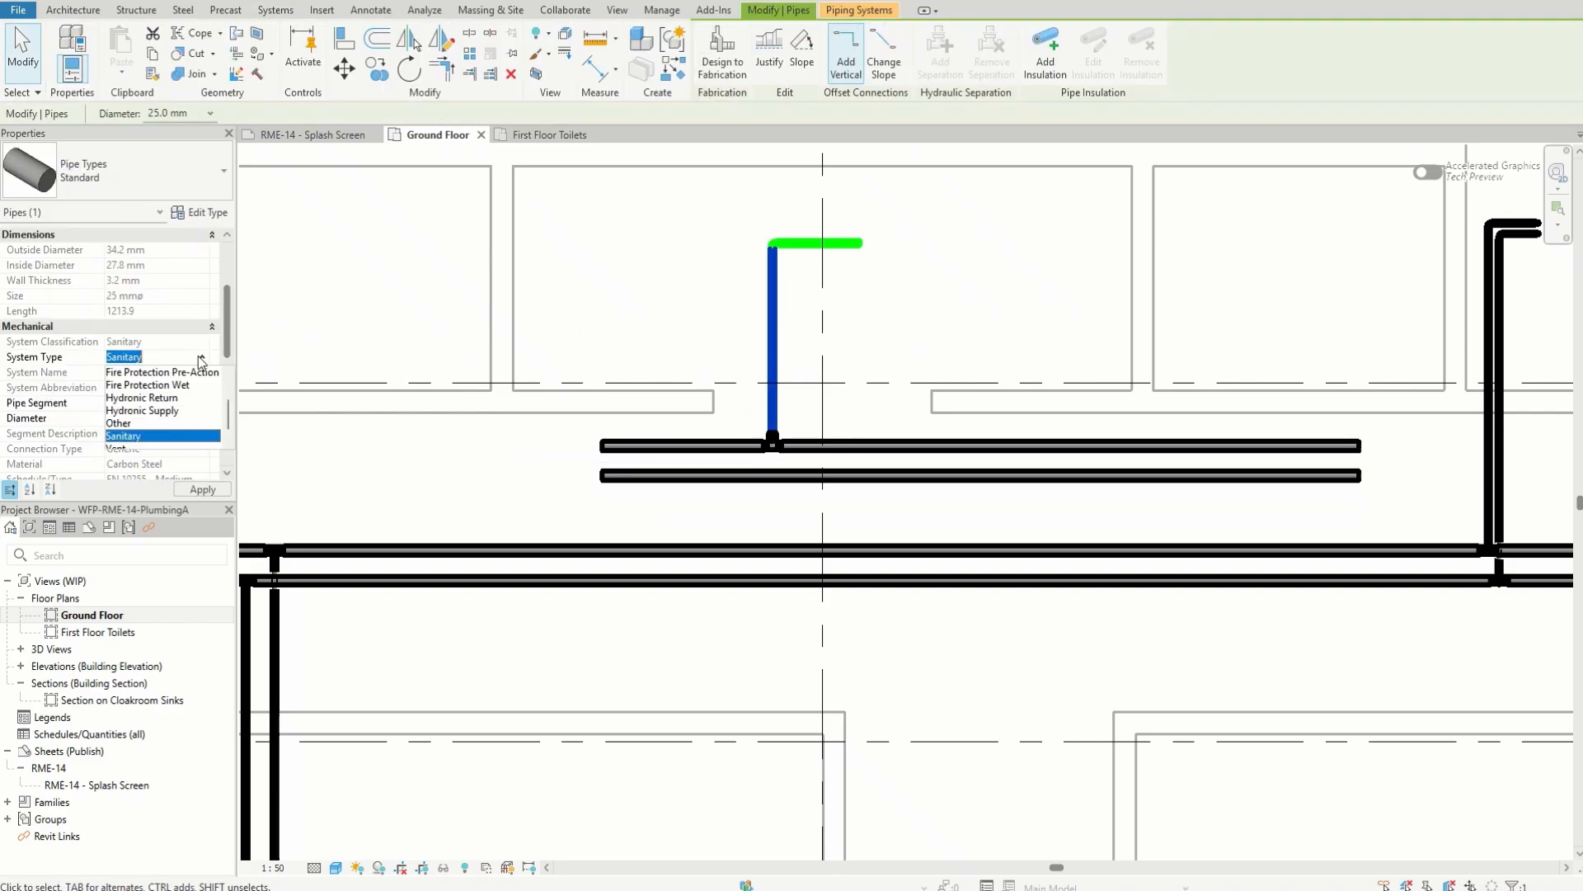
left_click(170, 410)
left_click(710, 321)
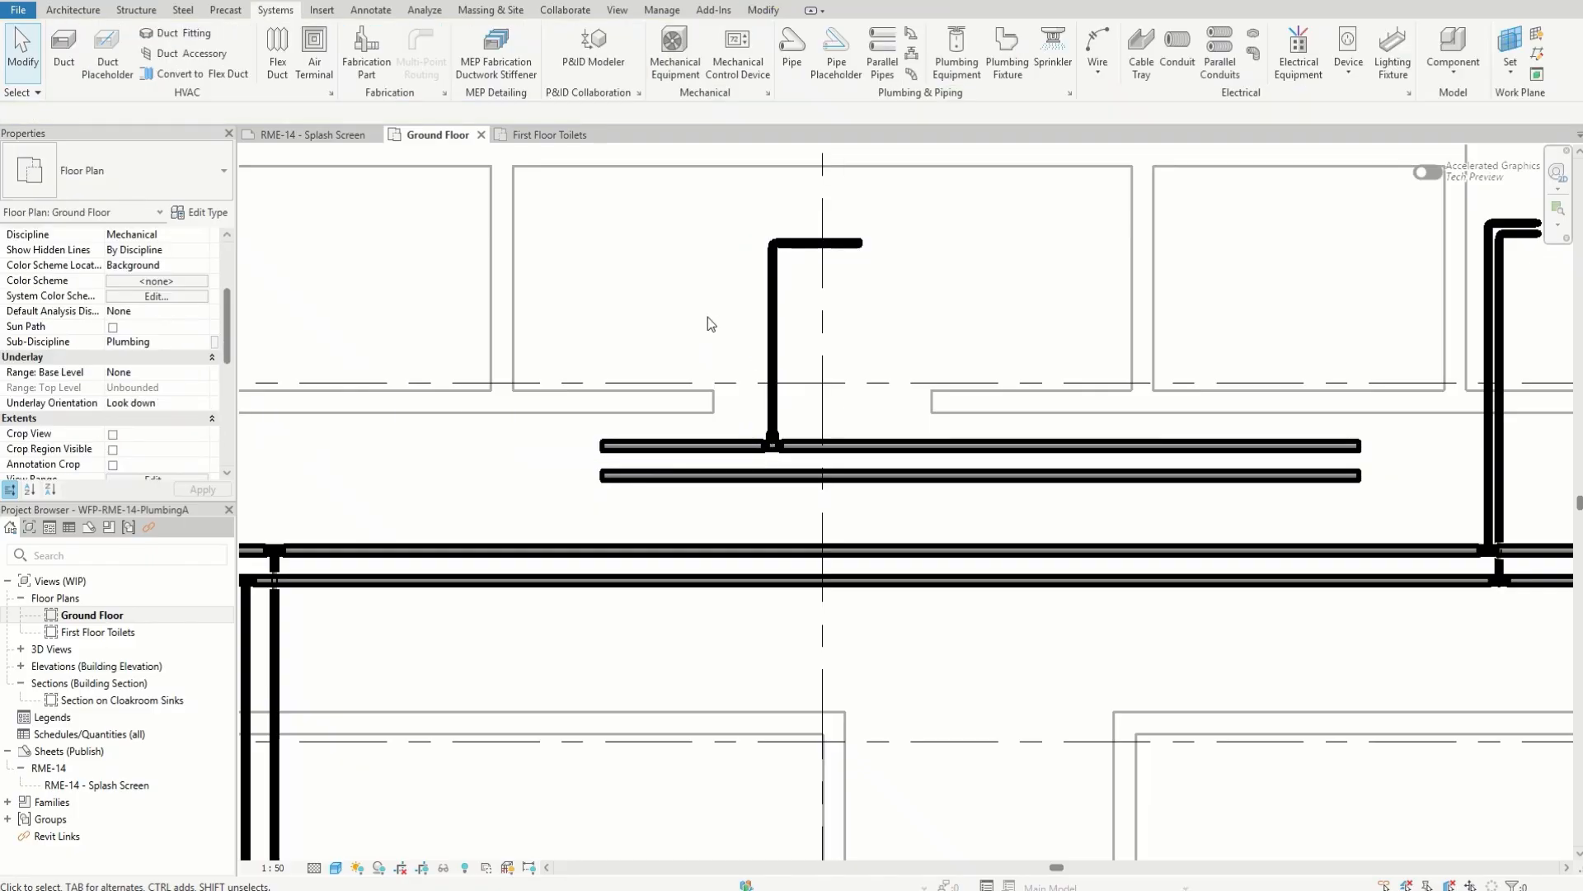
- Draw a 25 mm branch from the lower corridor pipe, running upward in plan and turning right about 790 mm above the supply branch
scroll(612, 342, "up", 1)
middle_click_drag(612, 342, 745, 477)
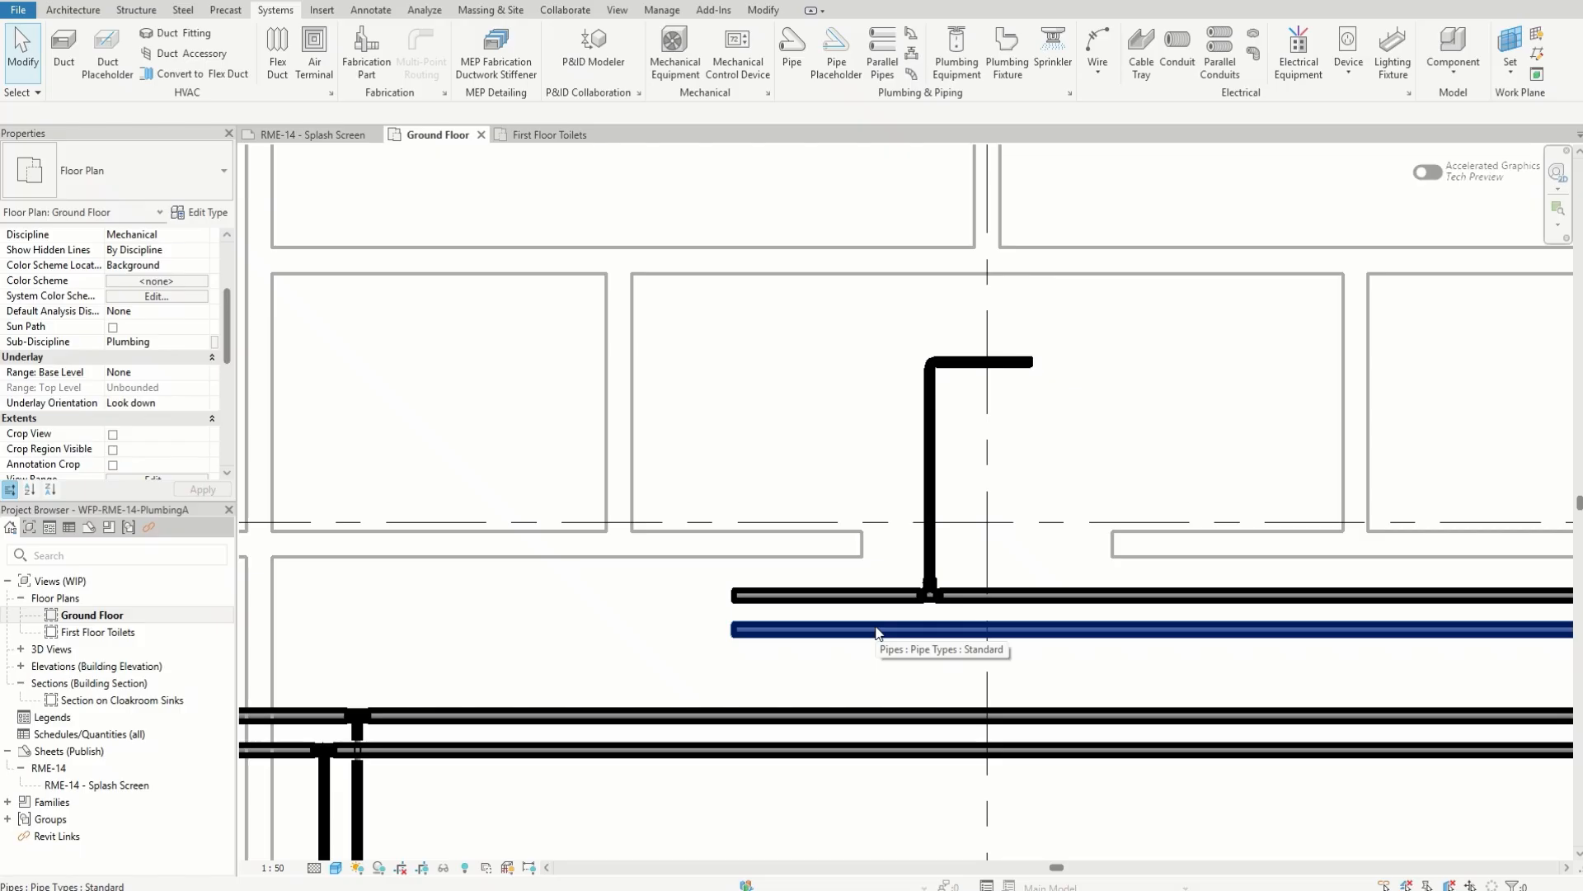
left_click(876, 632)
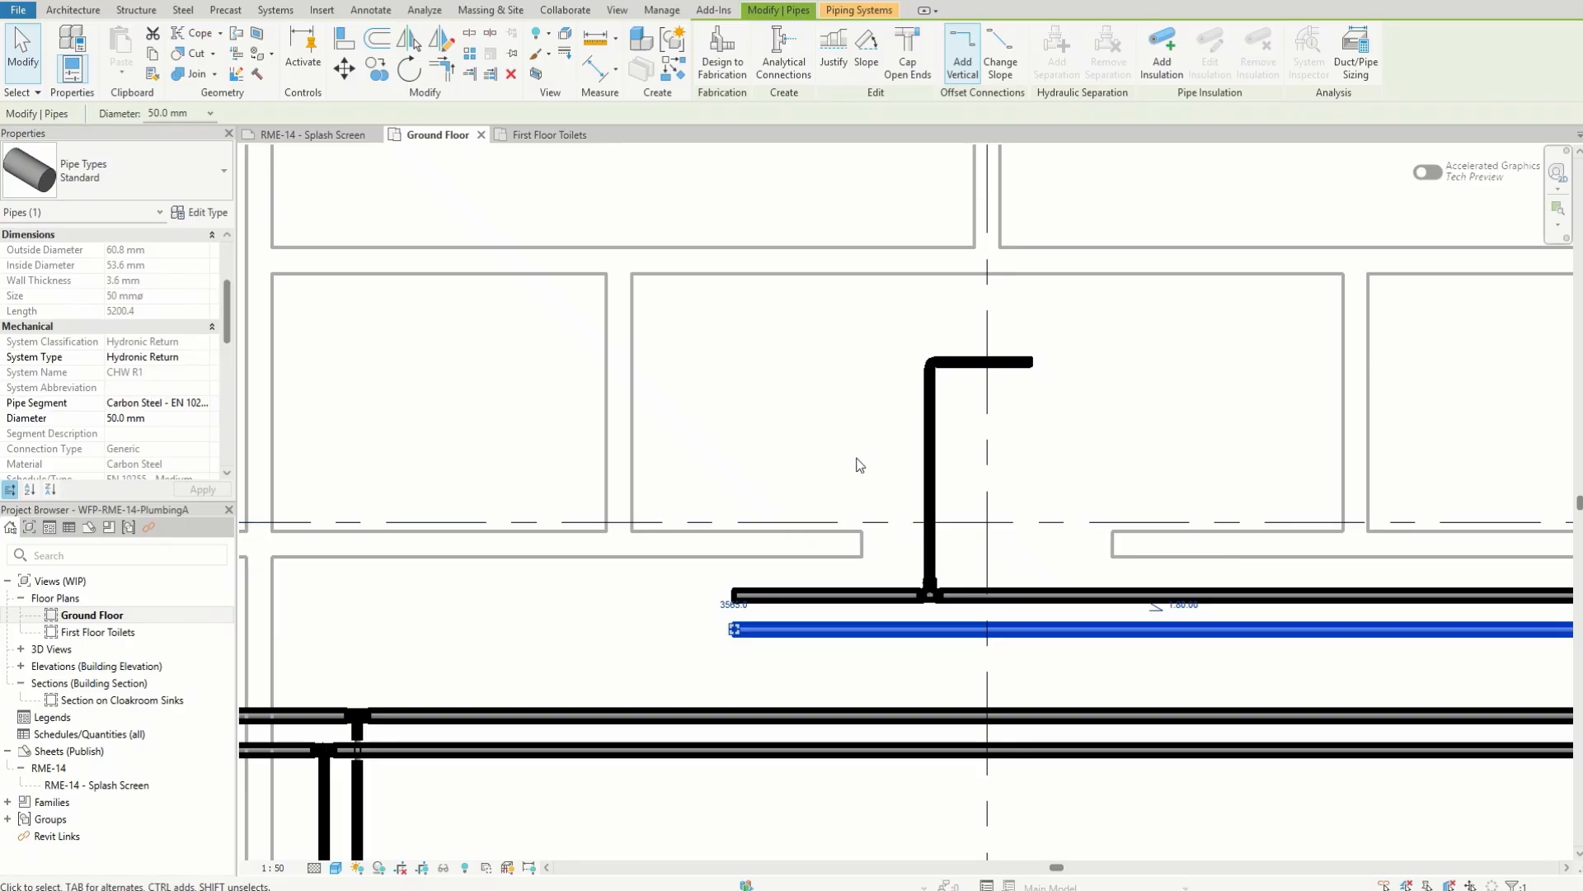
key("Escape")
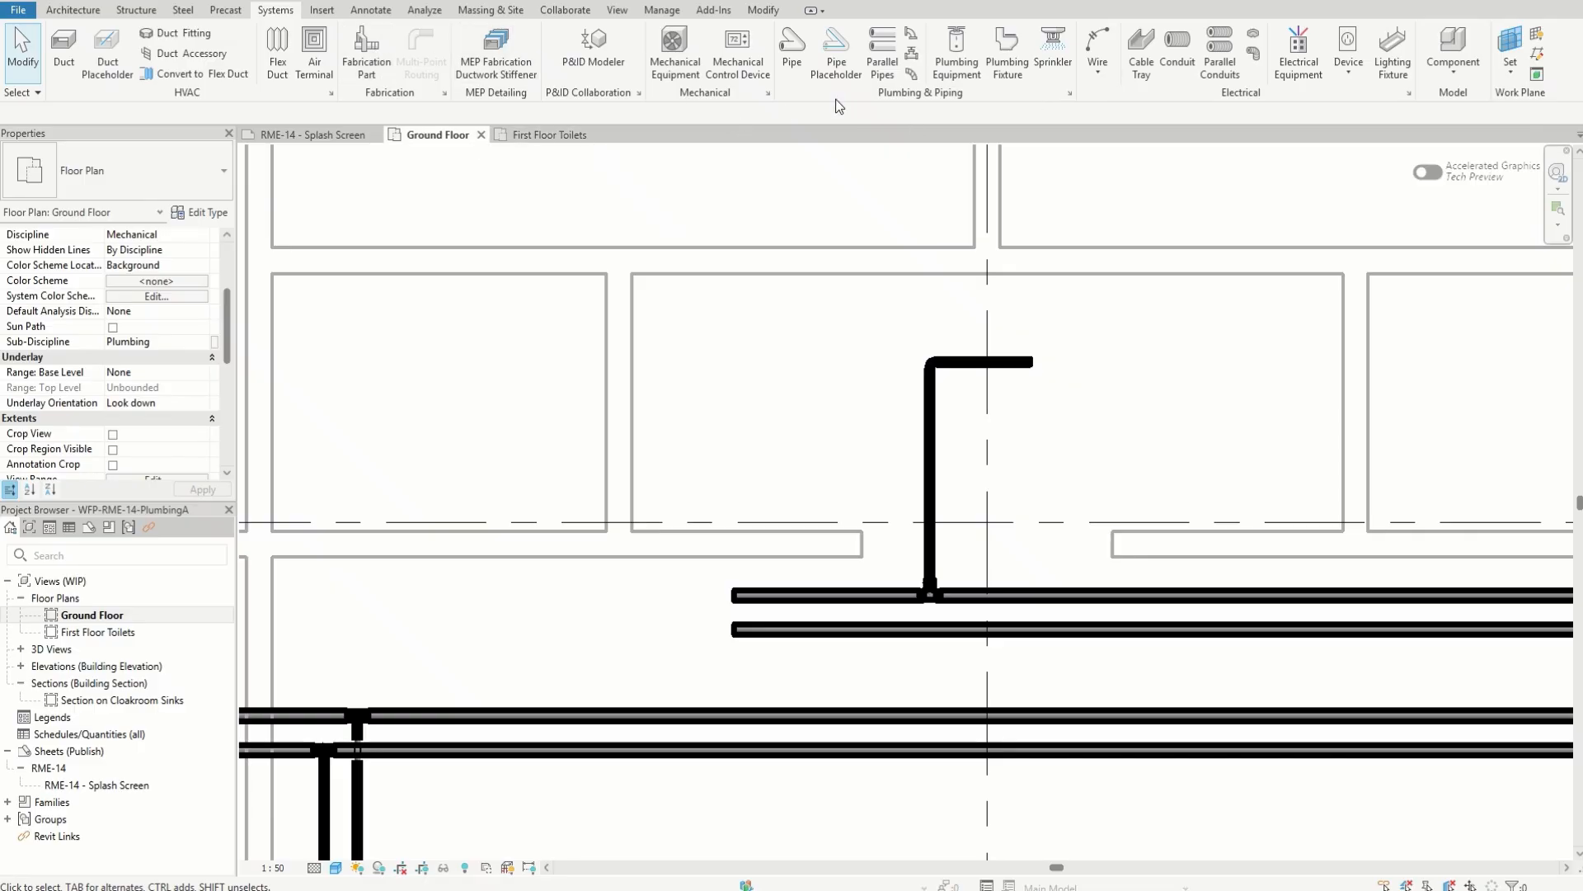
left_click(792, 50)
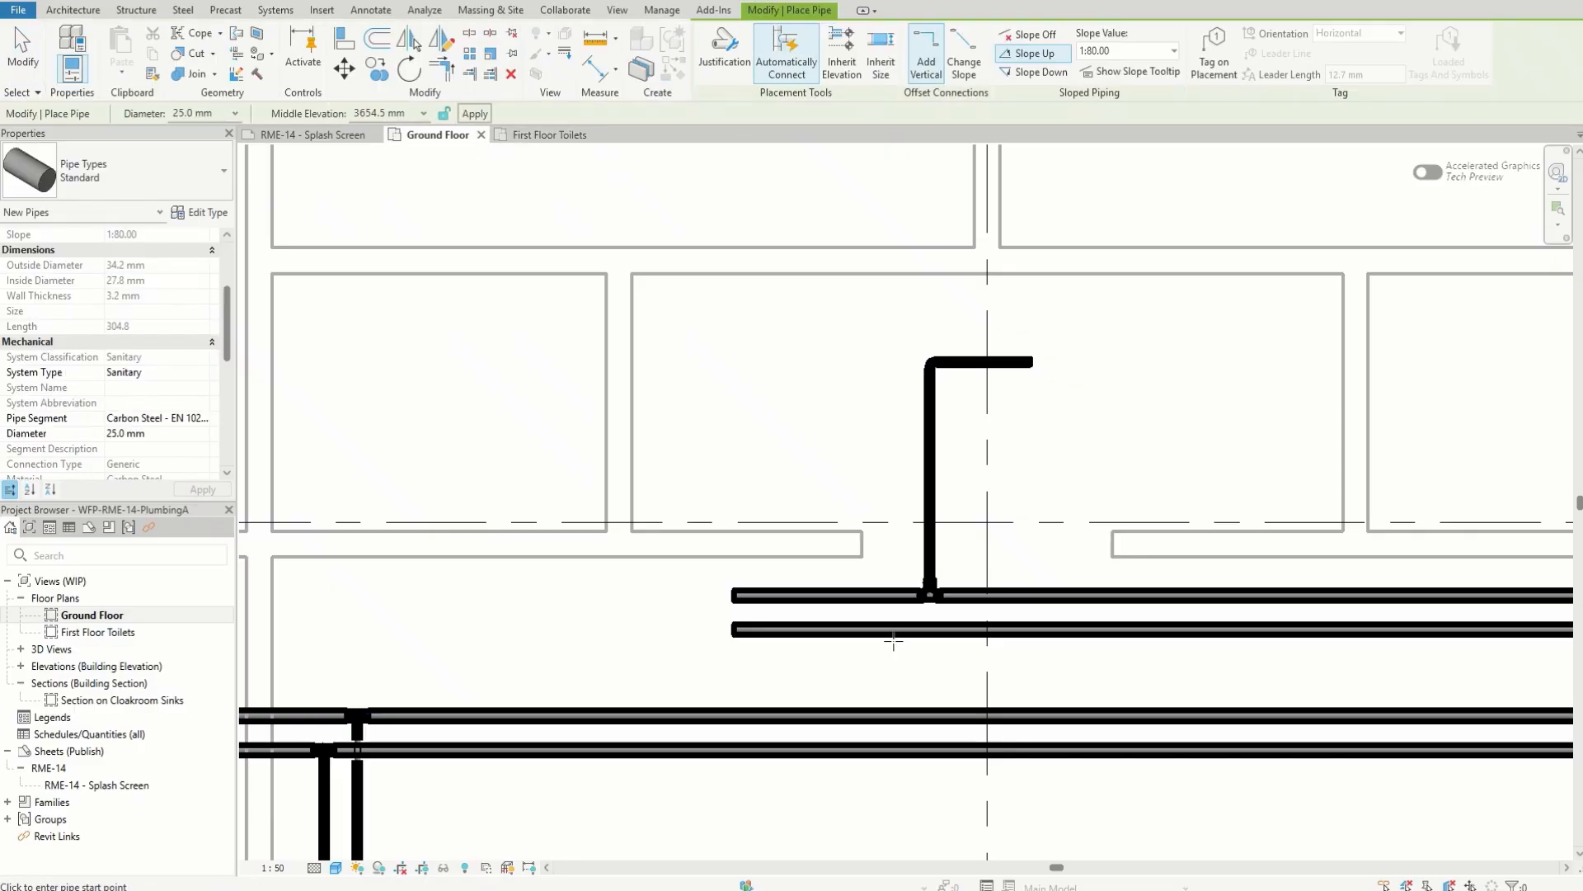
left_click(892, 629)
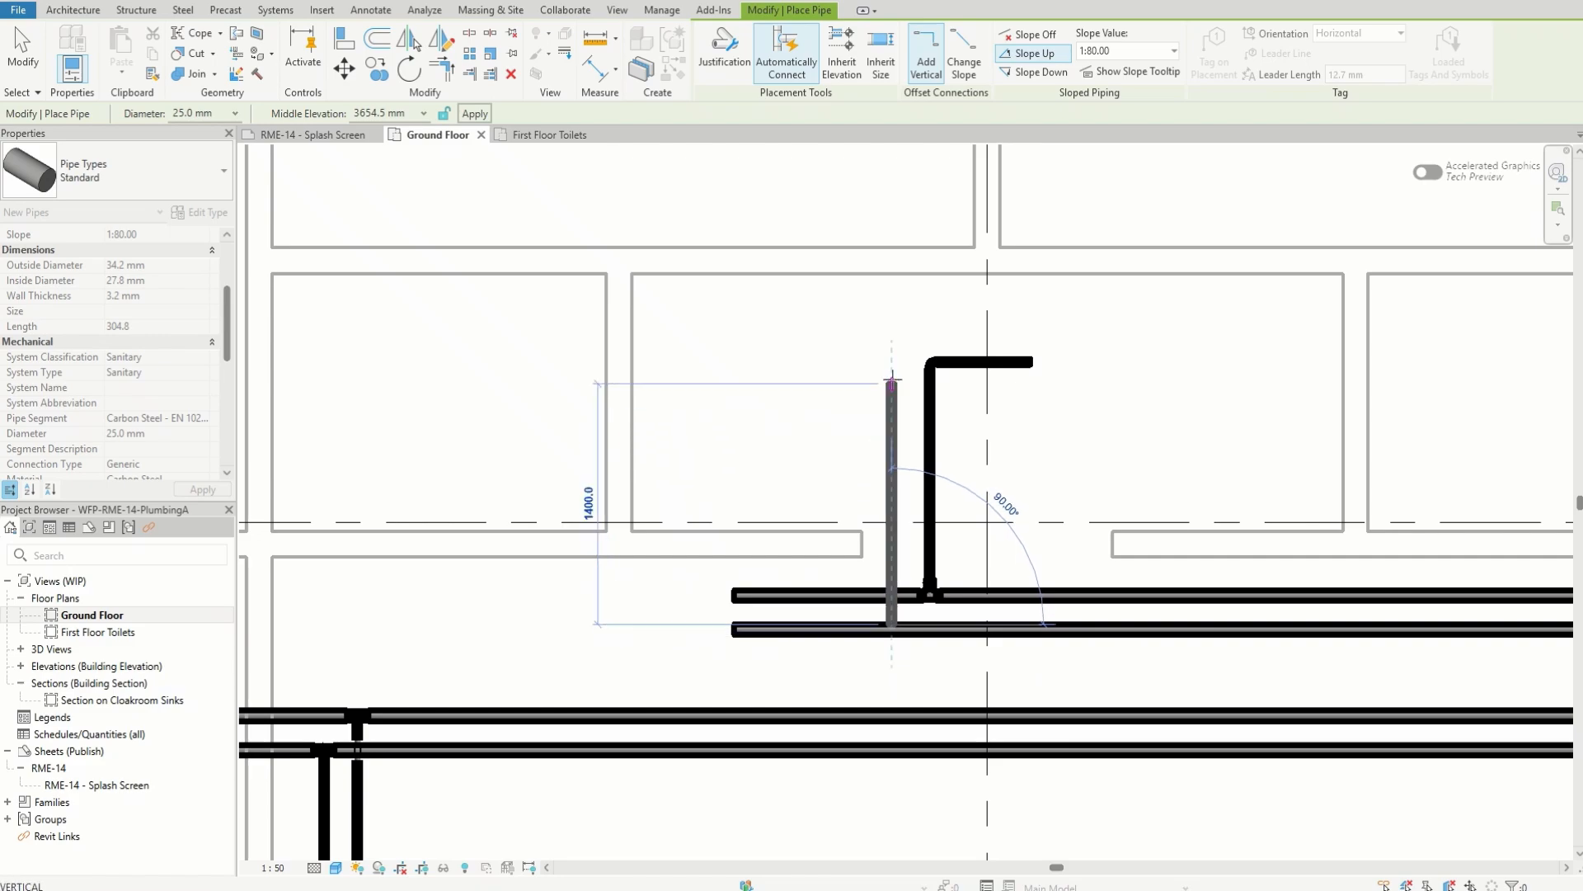
left_click(892, 334)
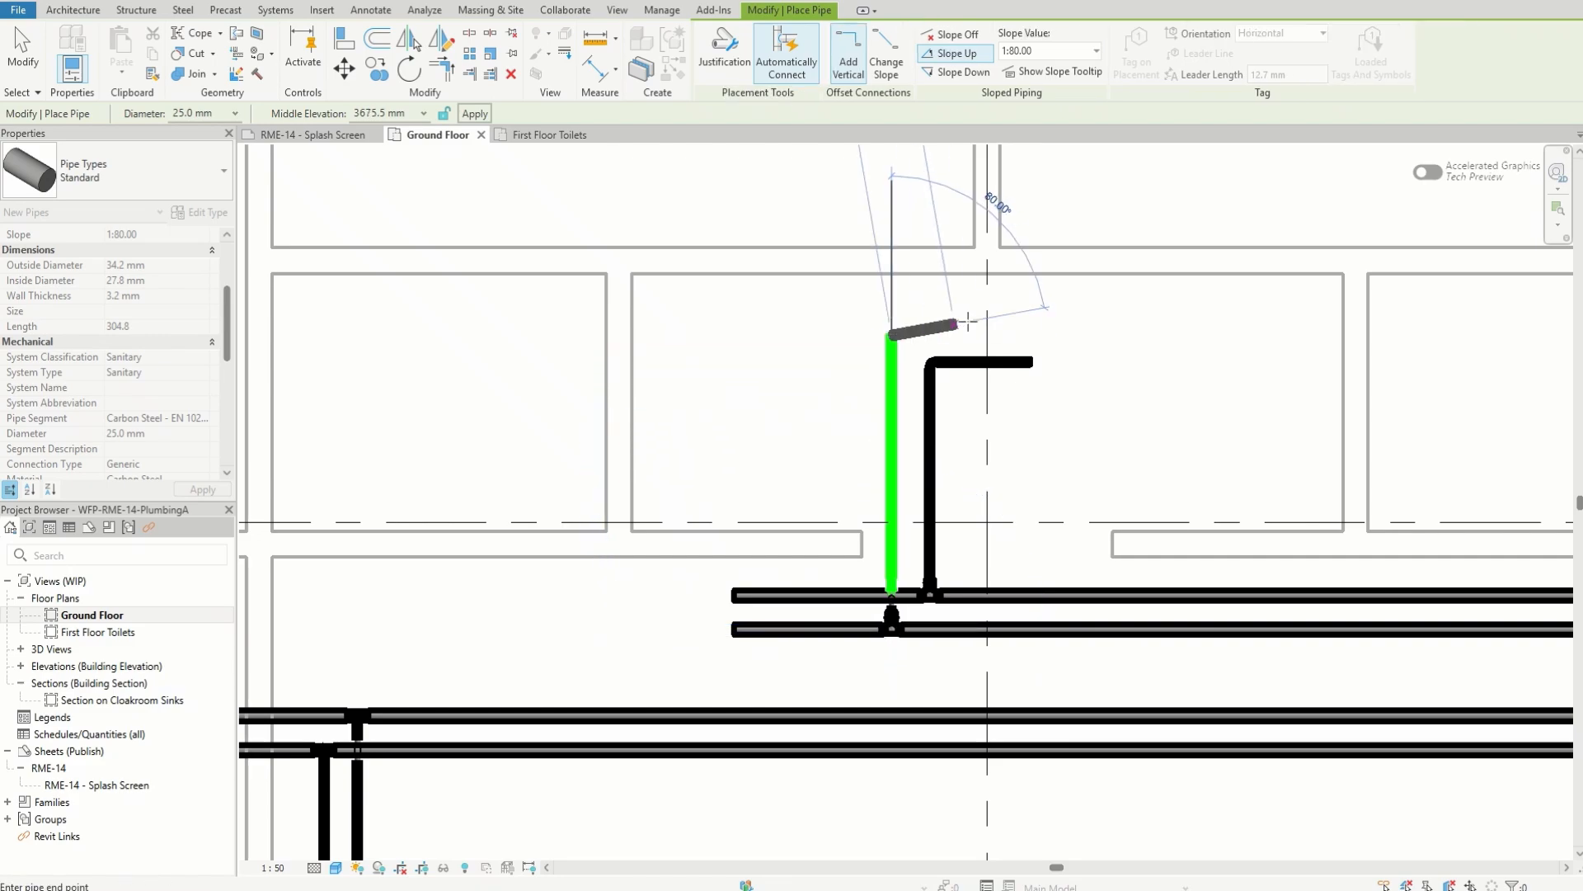
left_click(1031, 334)
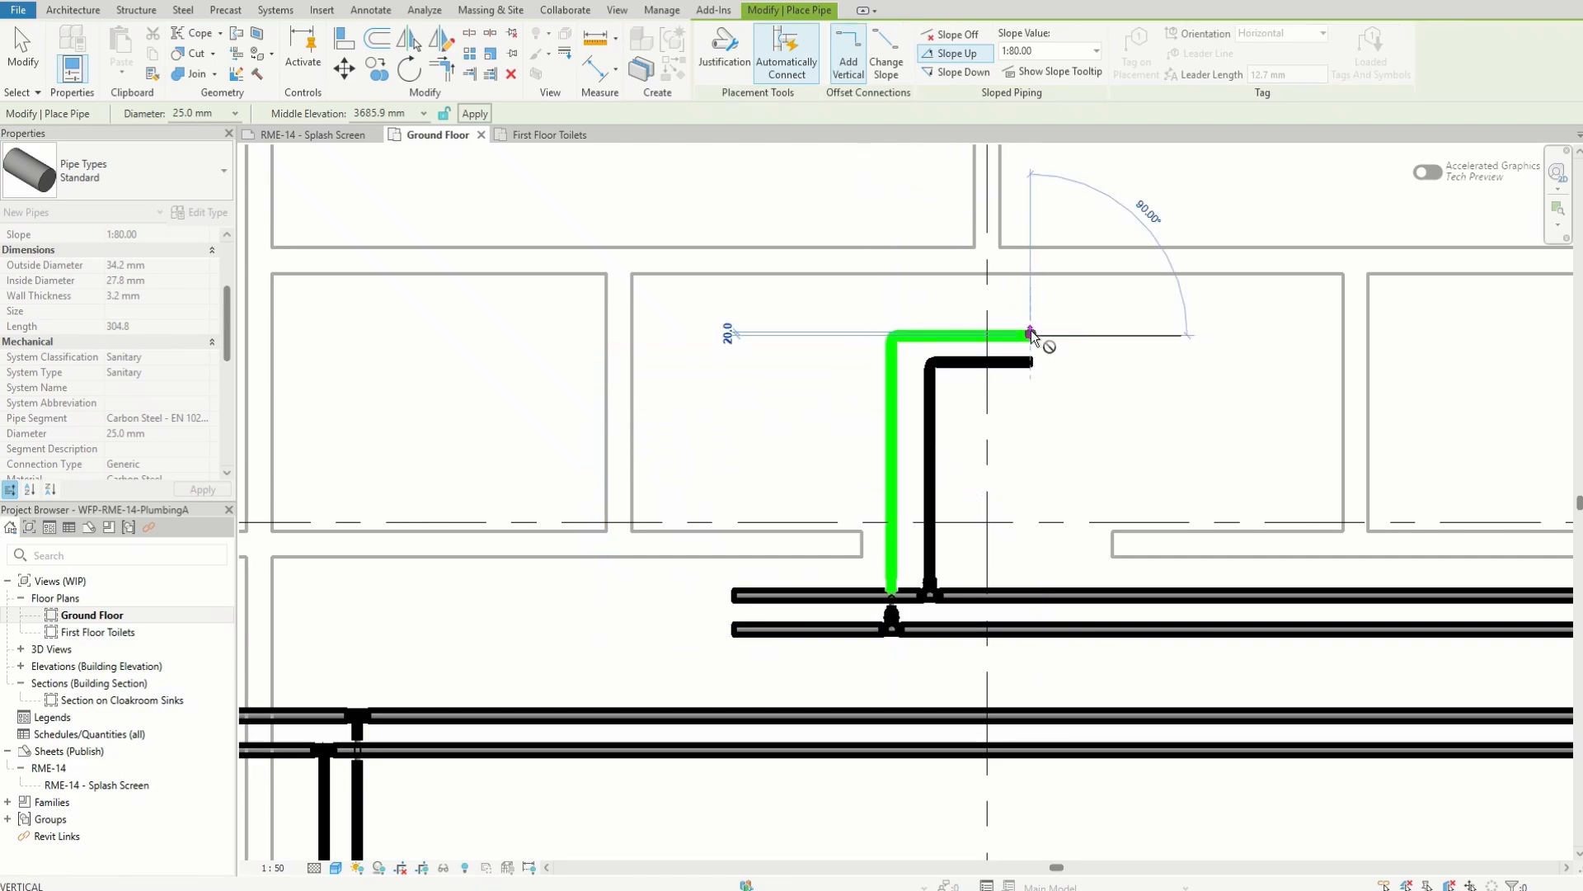
key("Escape")
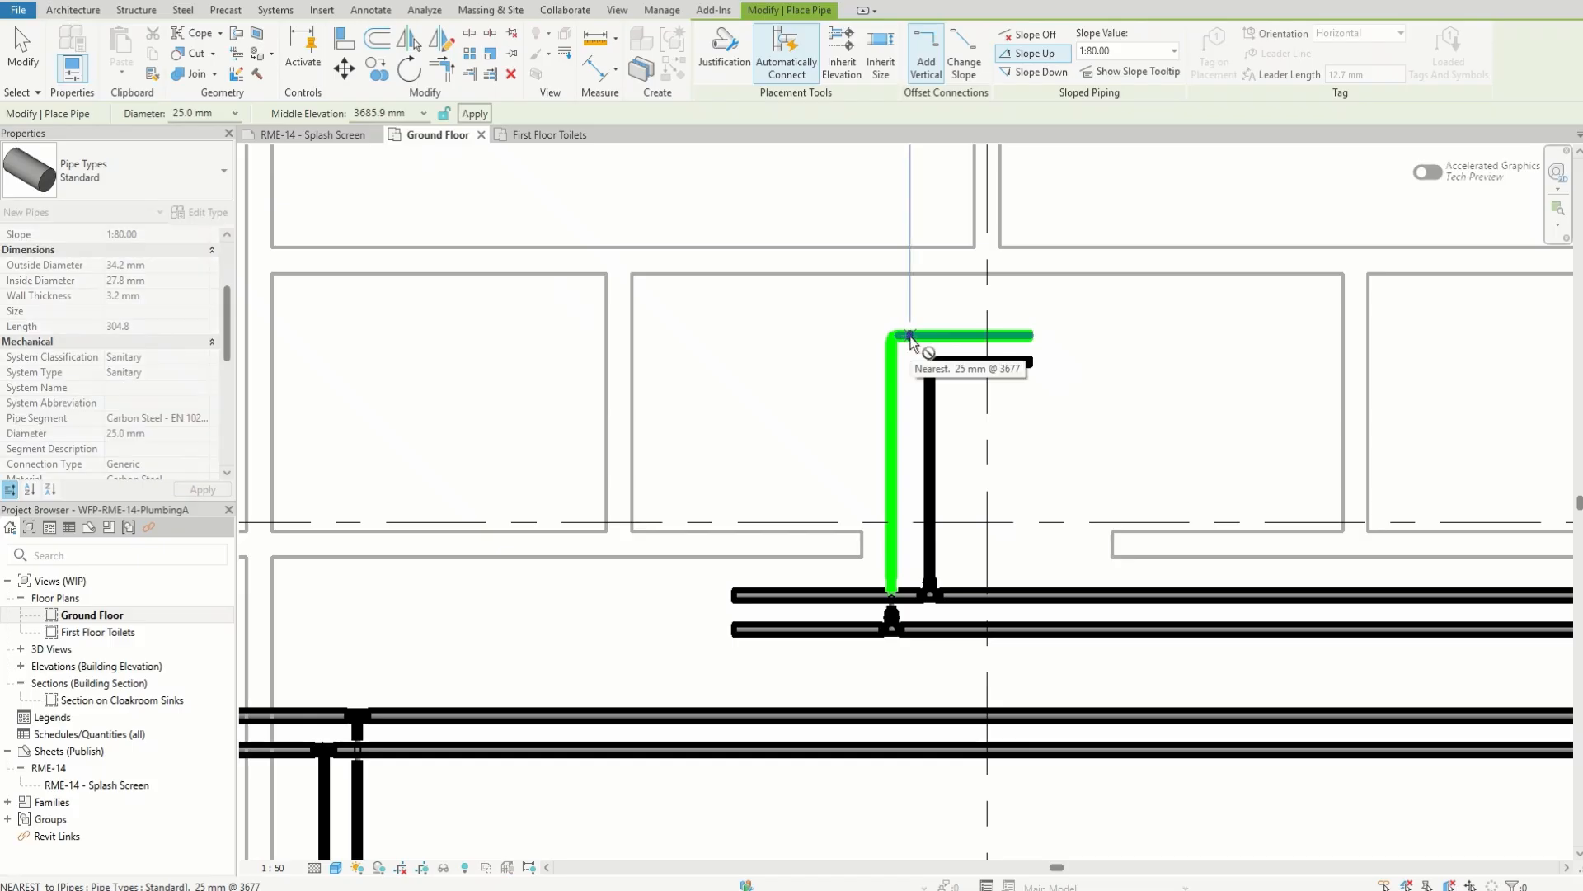
key("Escape")
- Set the system type of the new outer branch pipe to Hydronic Return
left_click(924, 336)
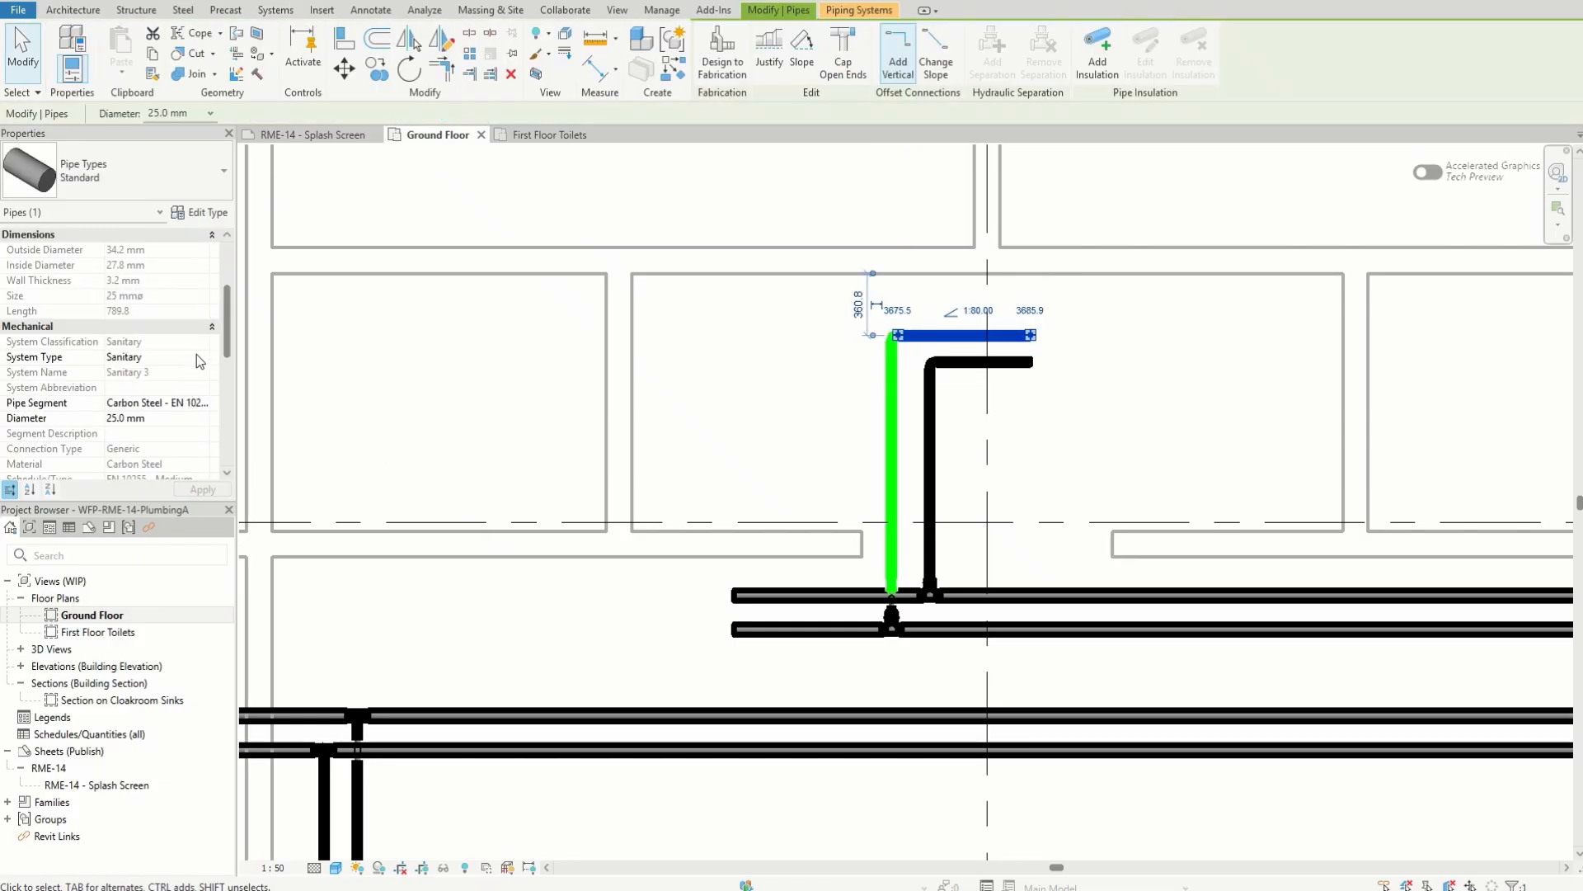
left_click(201, 358)
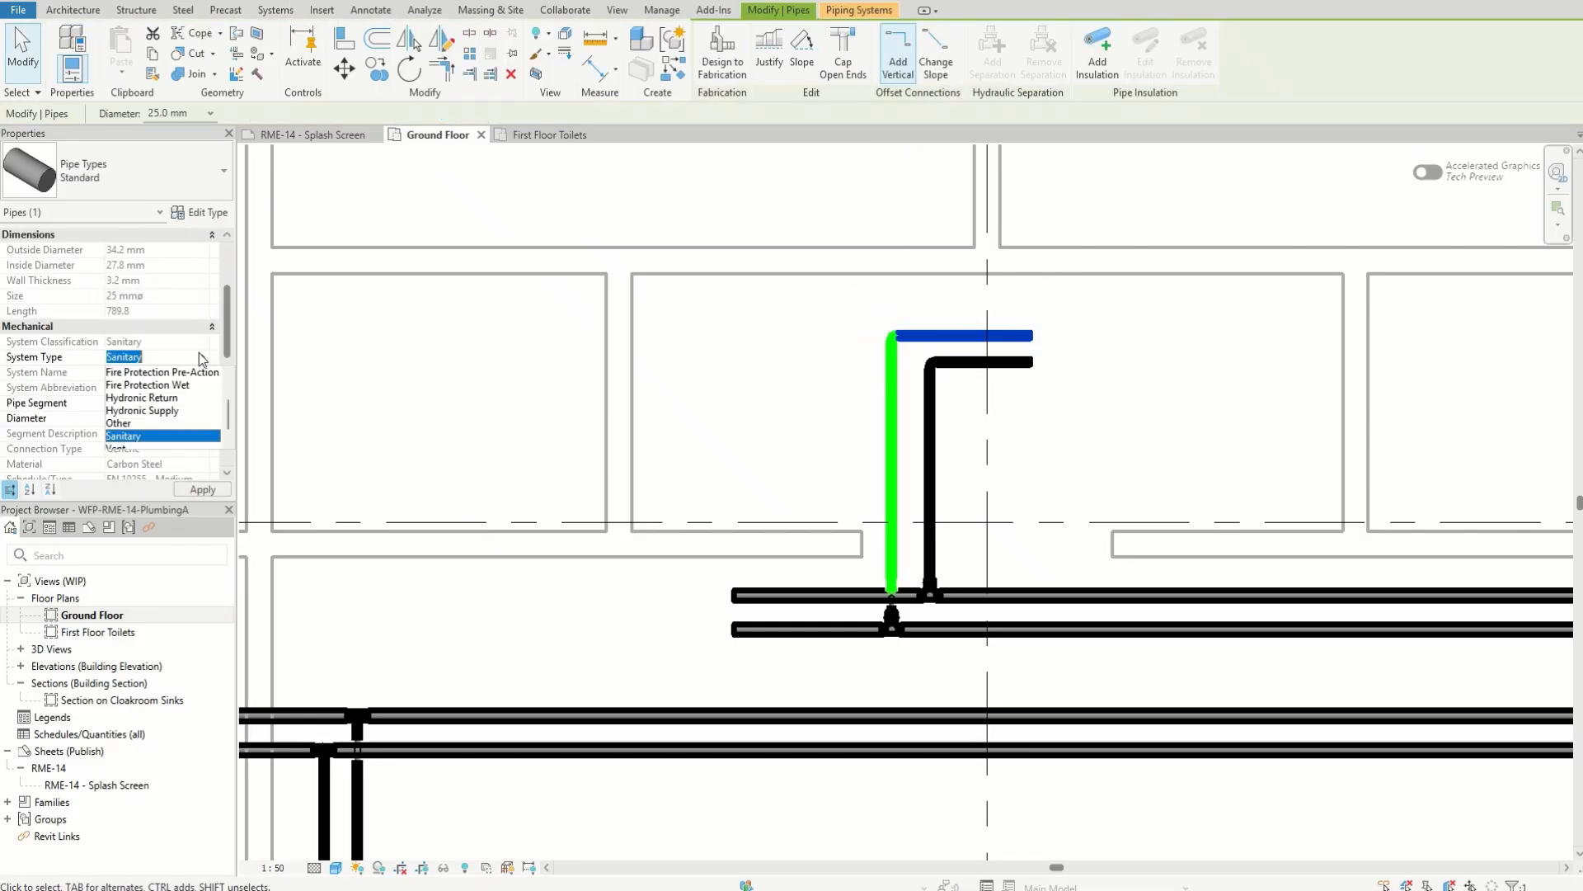
left_click(167, 399)
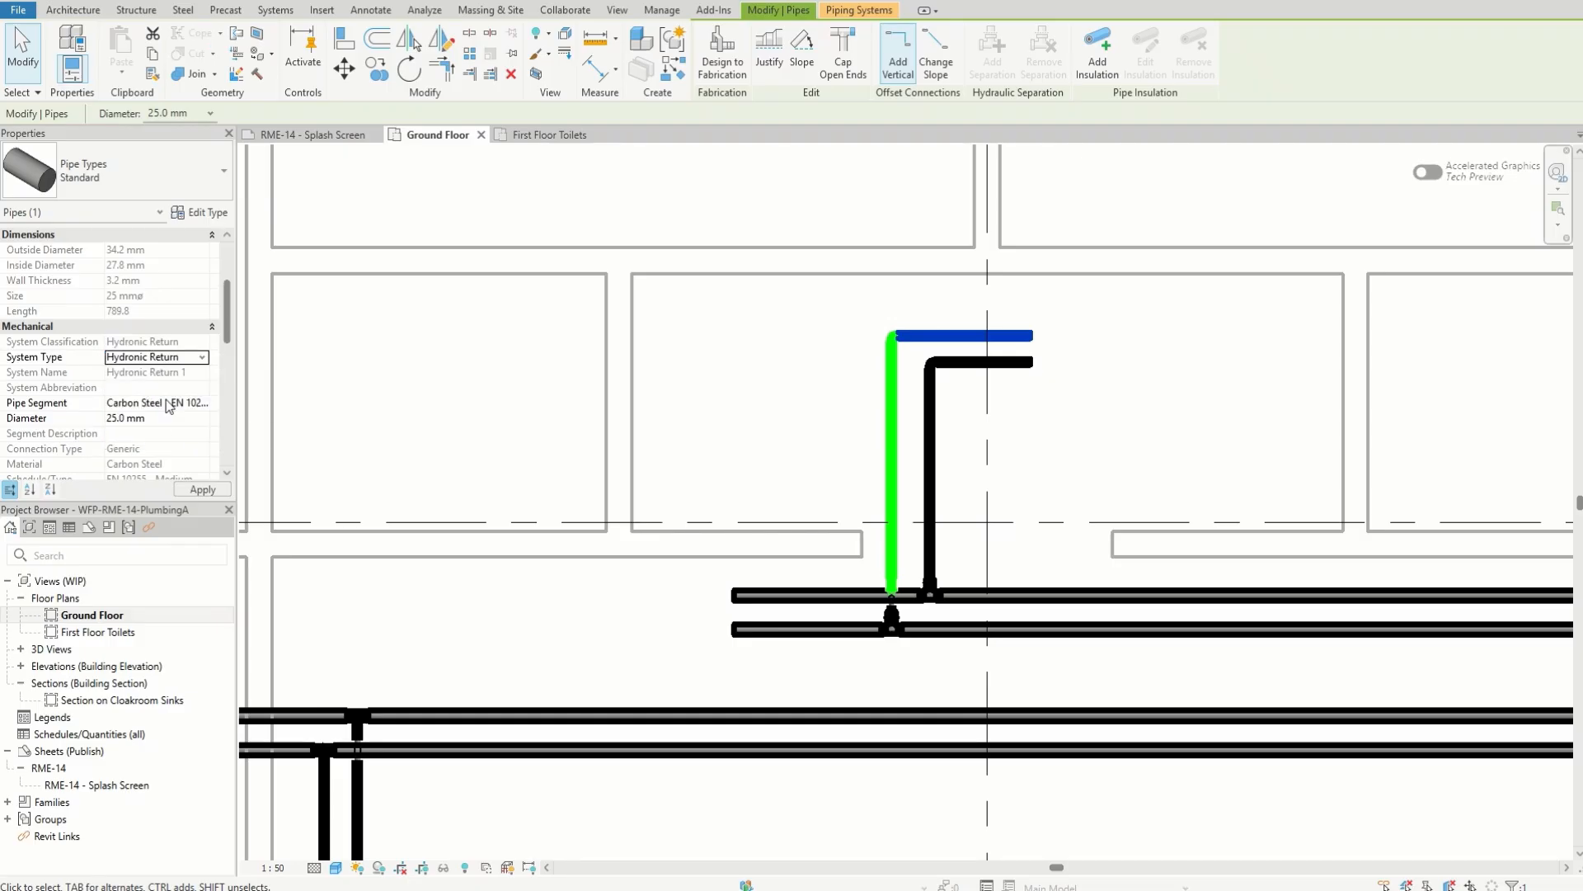
- Set the slope of the supply branch's horizontal leg to 1:0
left_click(979, 353)
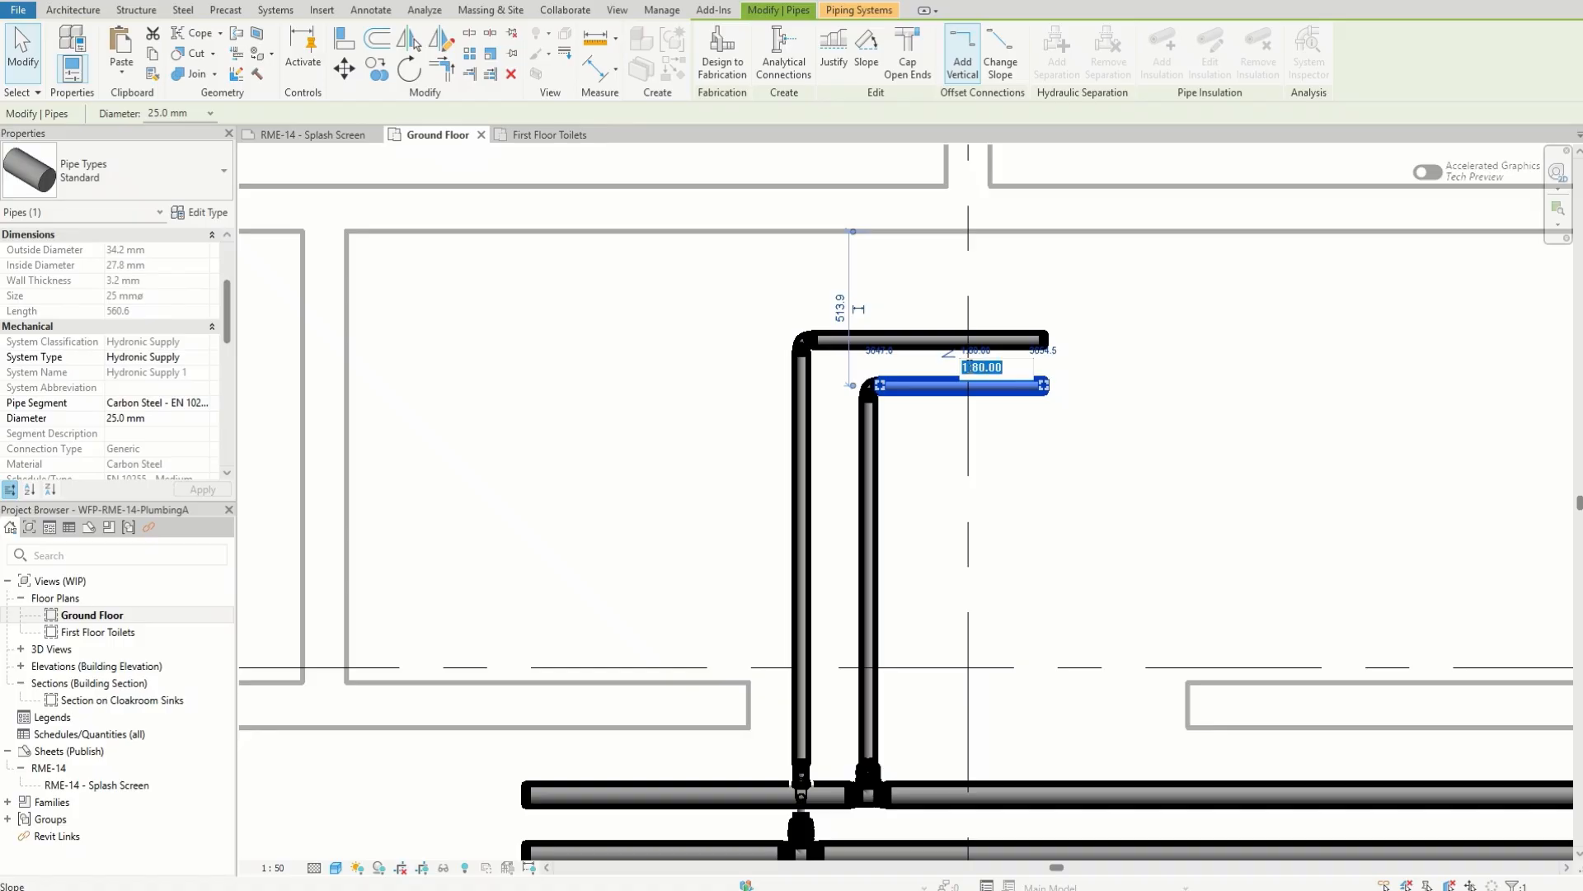
type("1:0")
key("Return")
left_click(1129, 418)
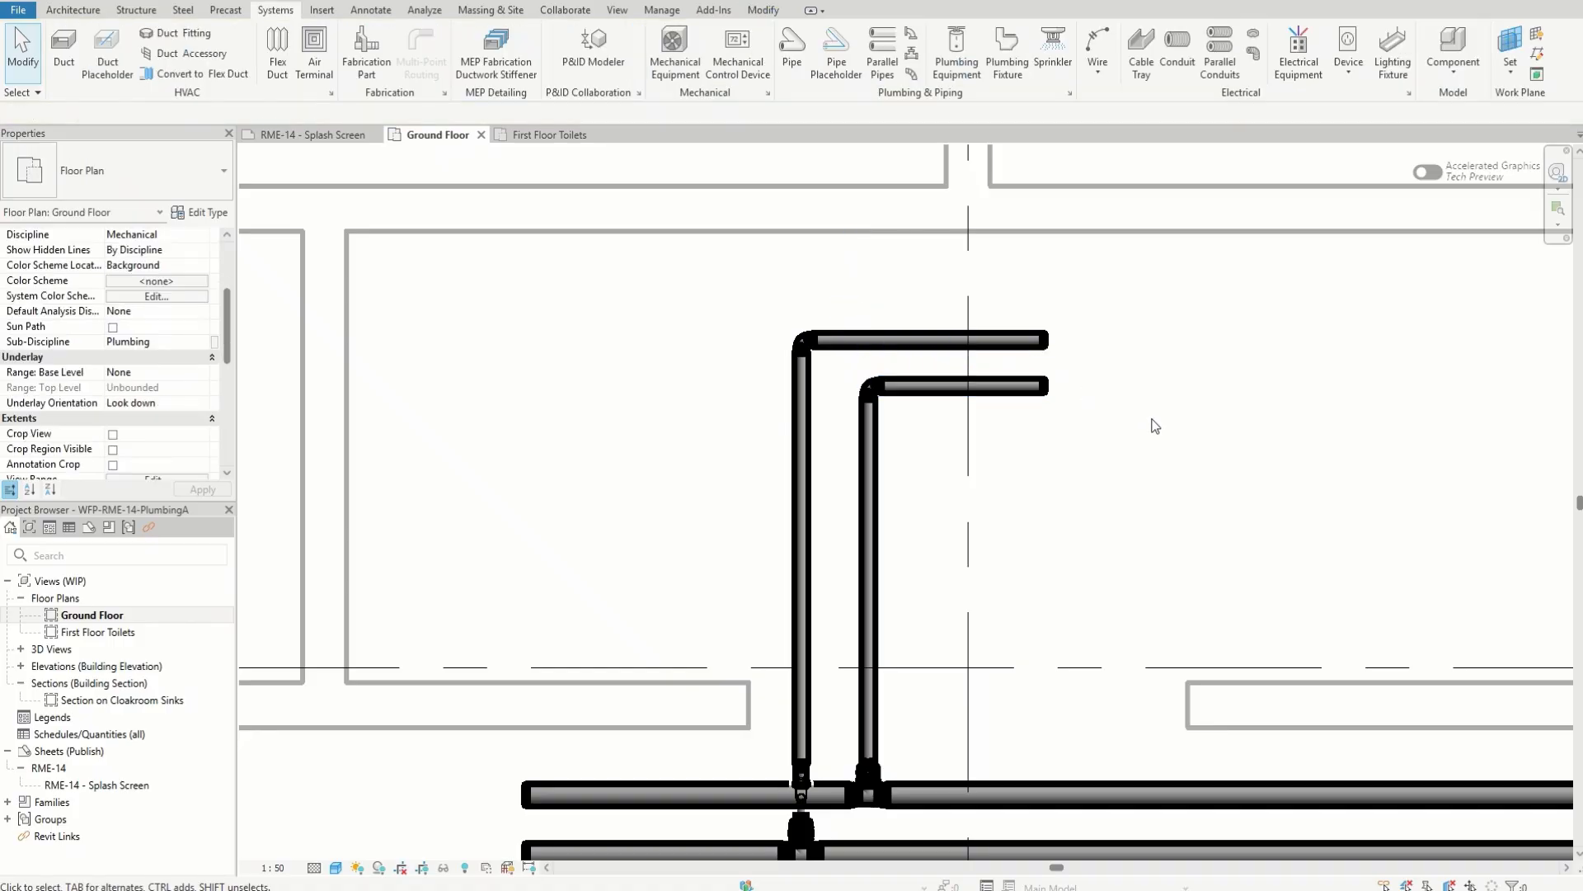
- Stretch the free end of the return branch's horizontal leg outward so the leg is about 920 mm long
scroll(899, 346, "up", 3)
left_click(898, 343)
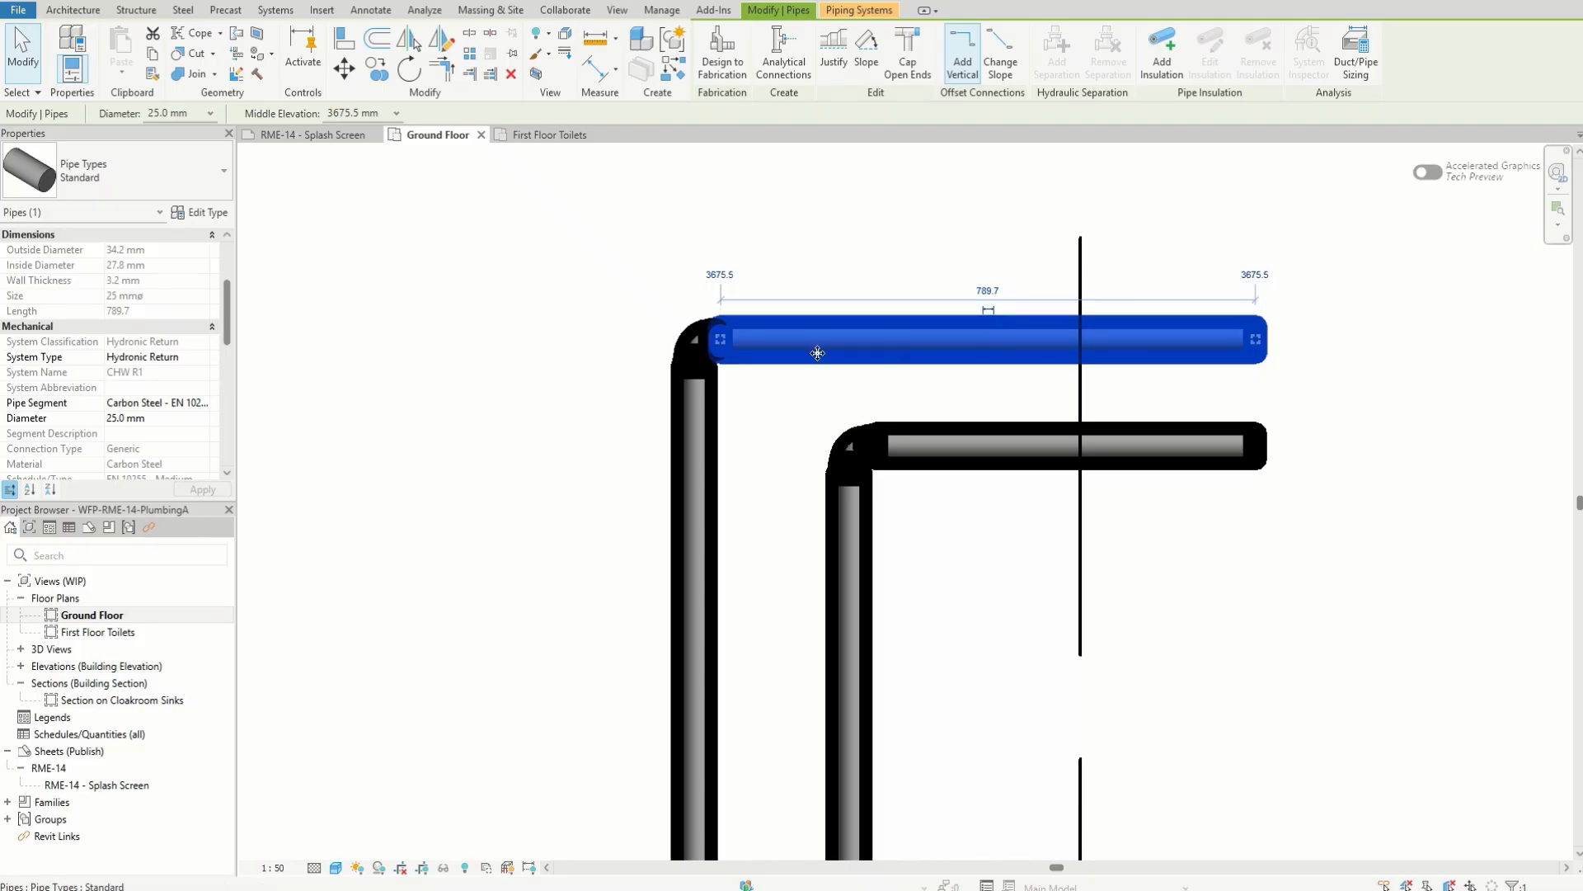
scroll(660, 362, "down", 2)
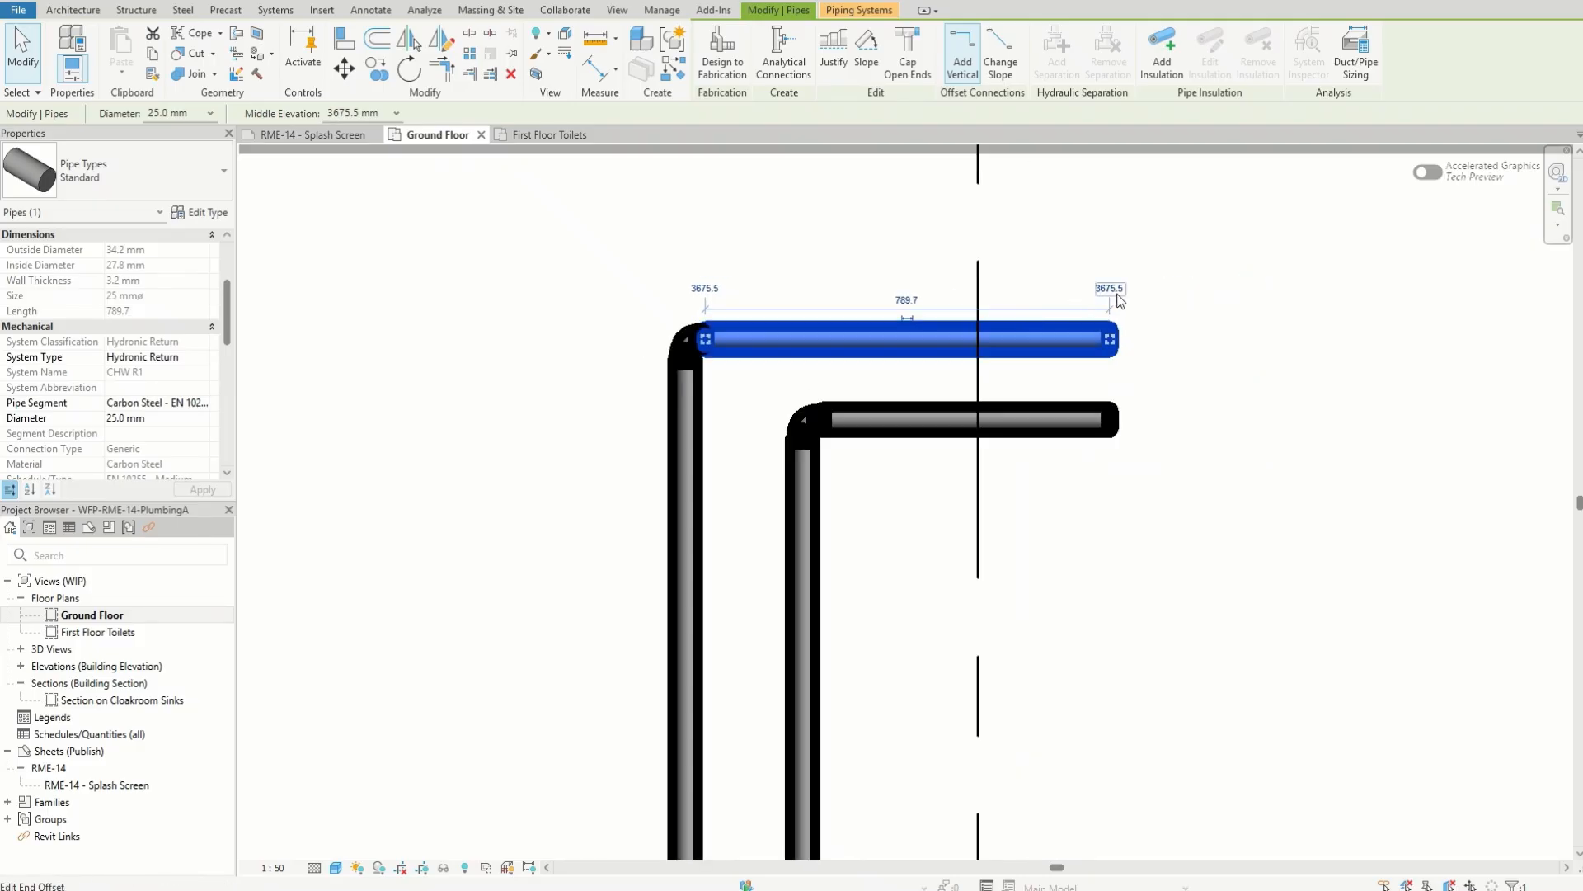
key("Escape")
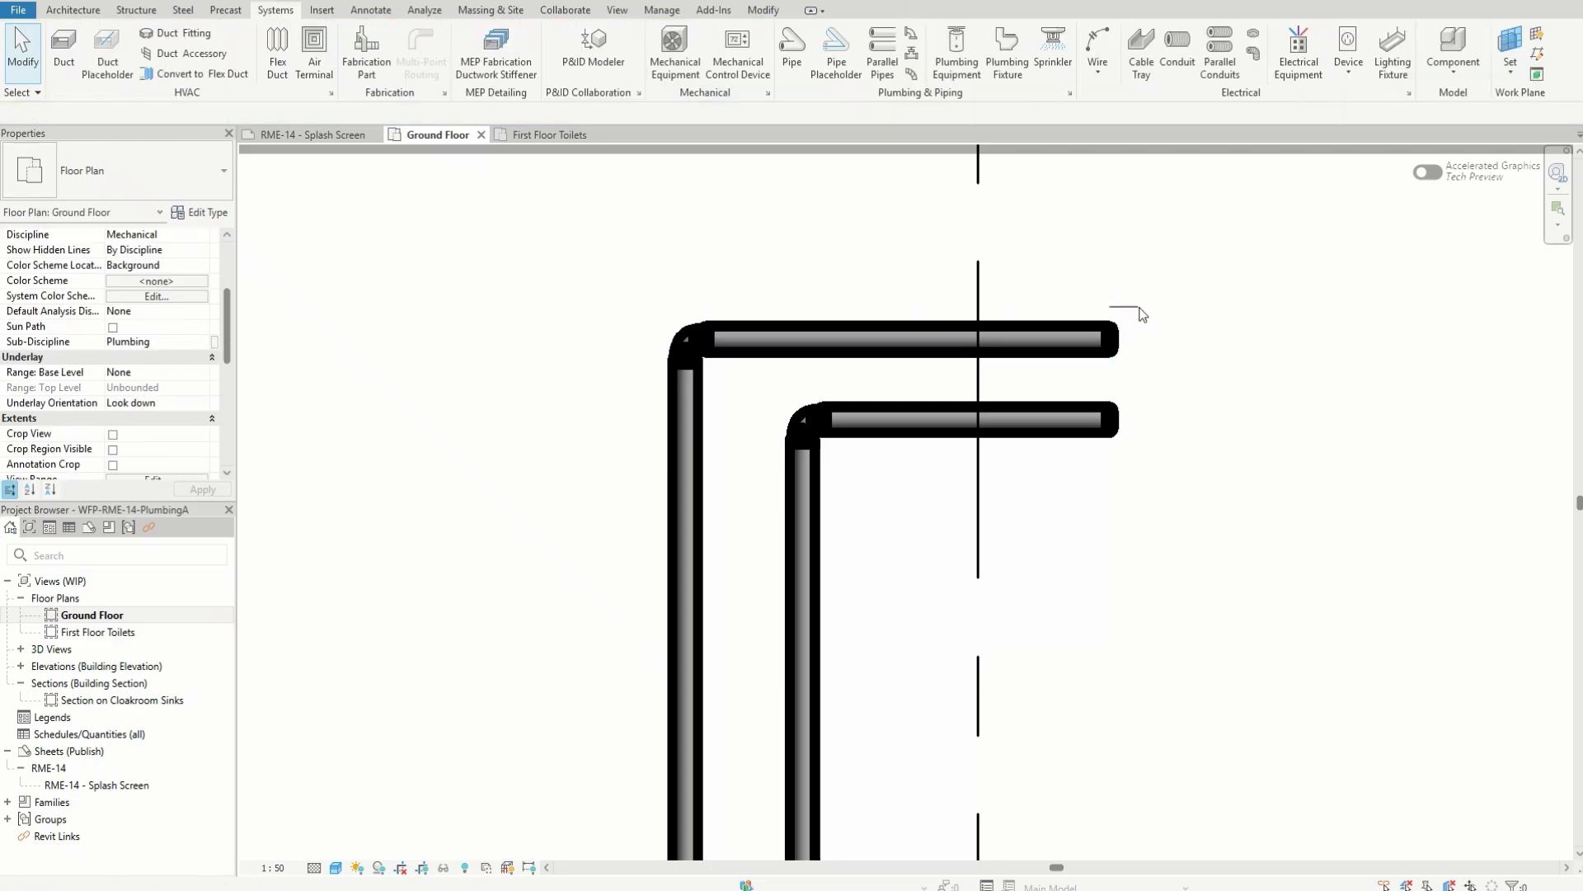
left_click(1114, 330)
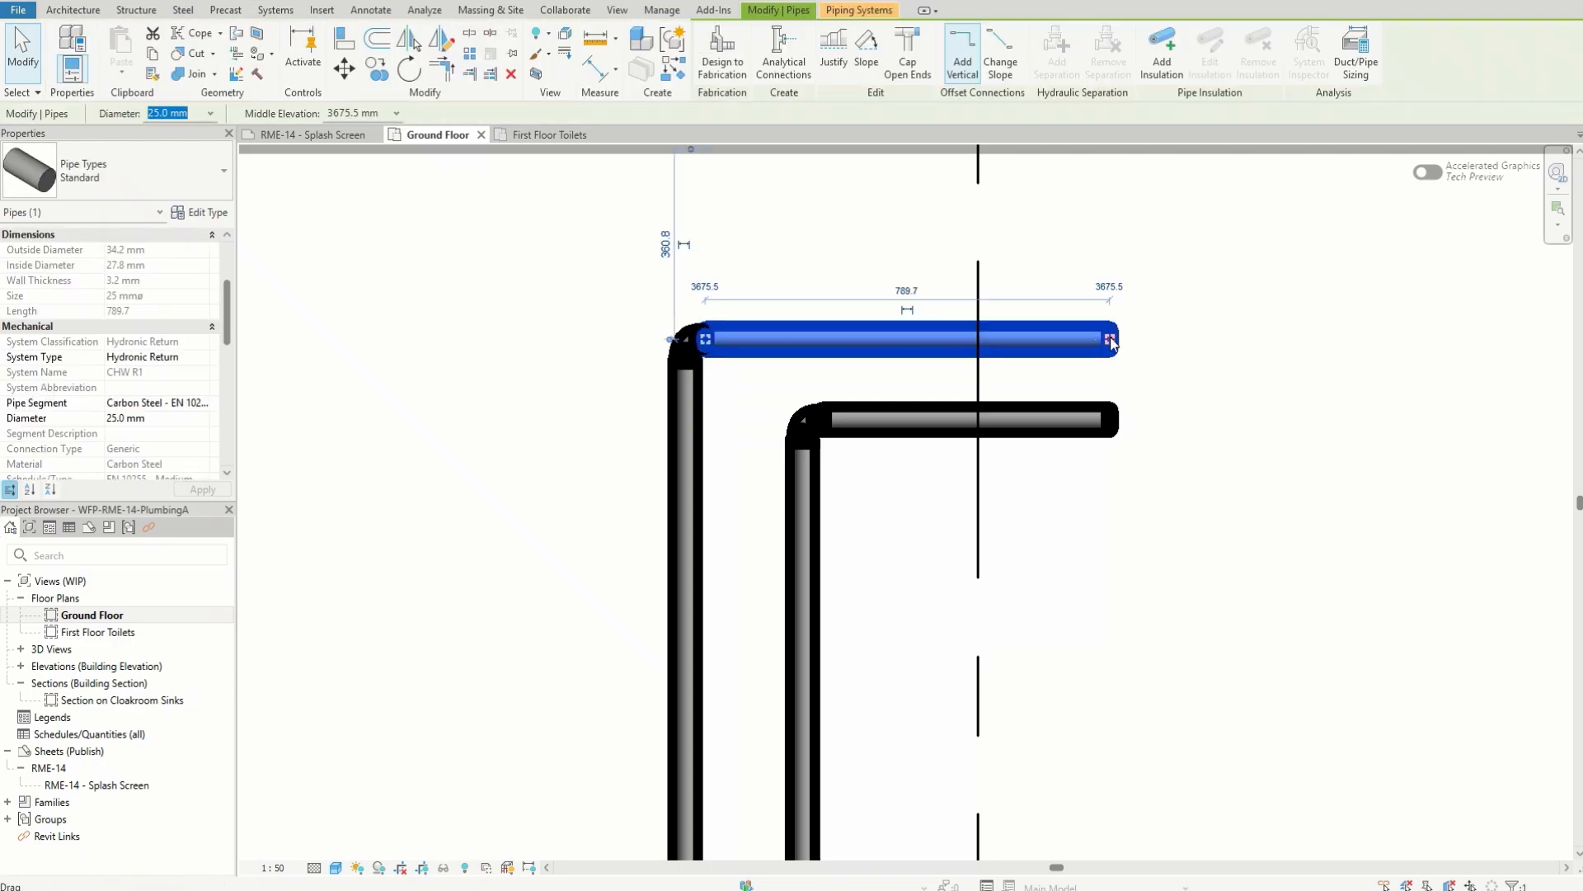
left_click_drag(1113, 338, 1166, 338)
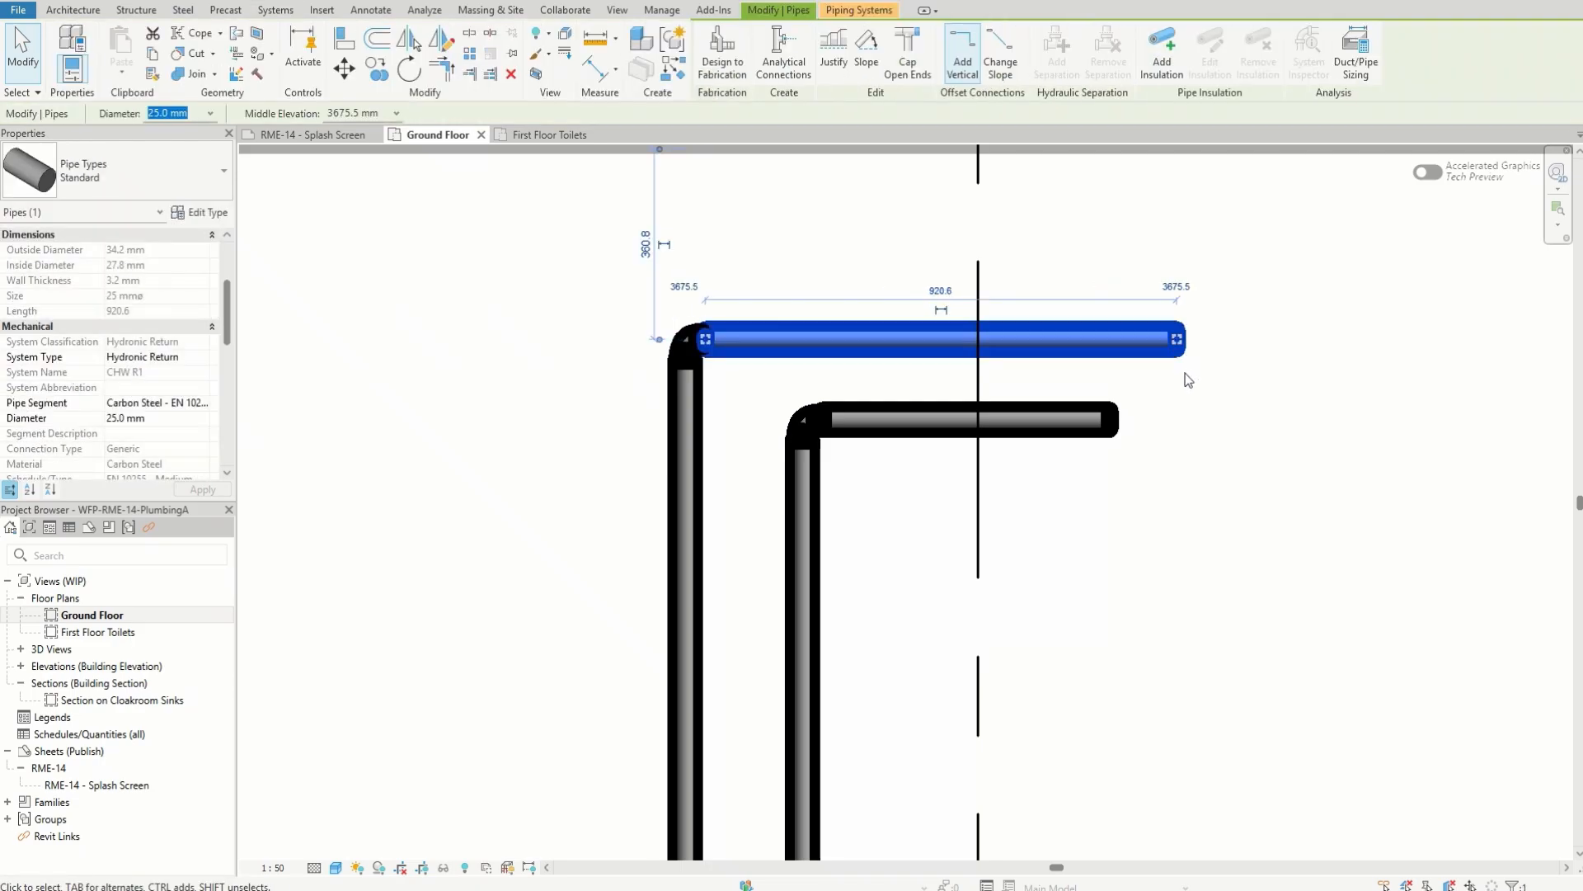
key("Escape")
- Examine the tees and the crossover where the two branches join the short corridor pipes
scroll(710, 231, "down", 2)
scroll(683, 807, "up", 3)
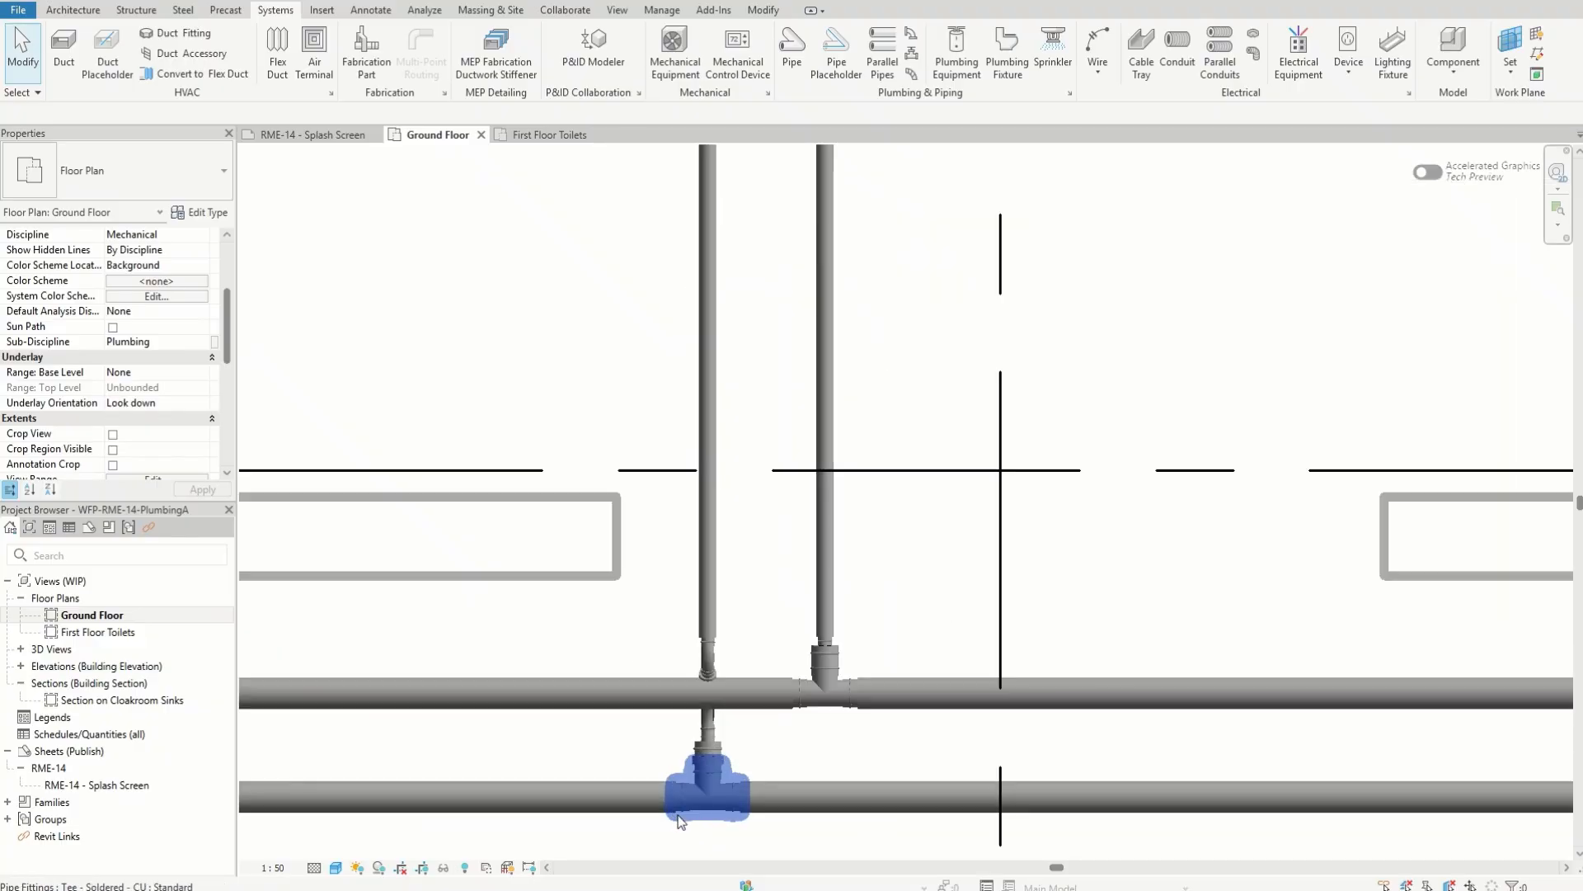
scroll(699, 784, "up", 3)
middle_click_drag(801, 615, 711, 532)
scroll(918, 561, "down", 6)
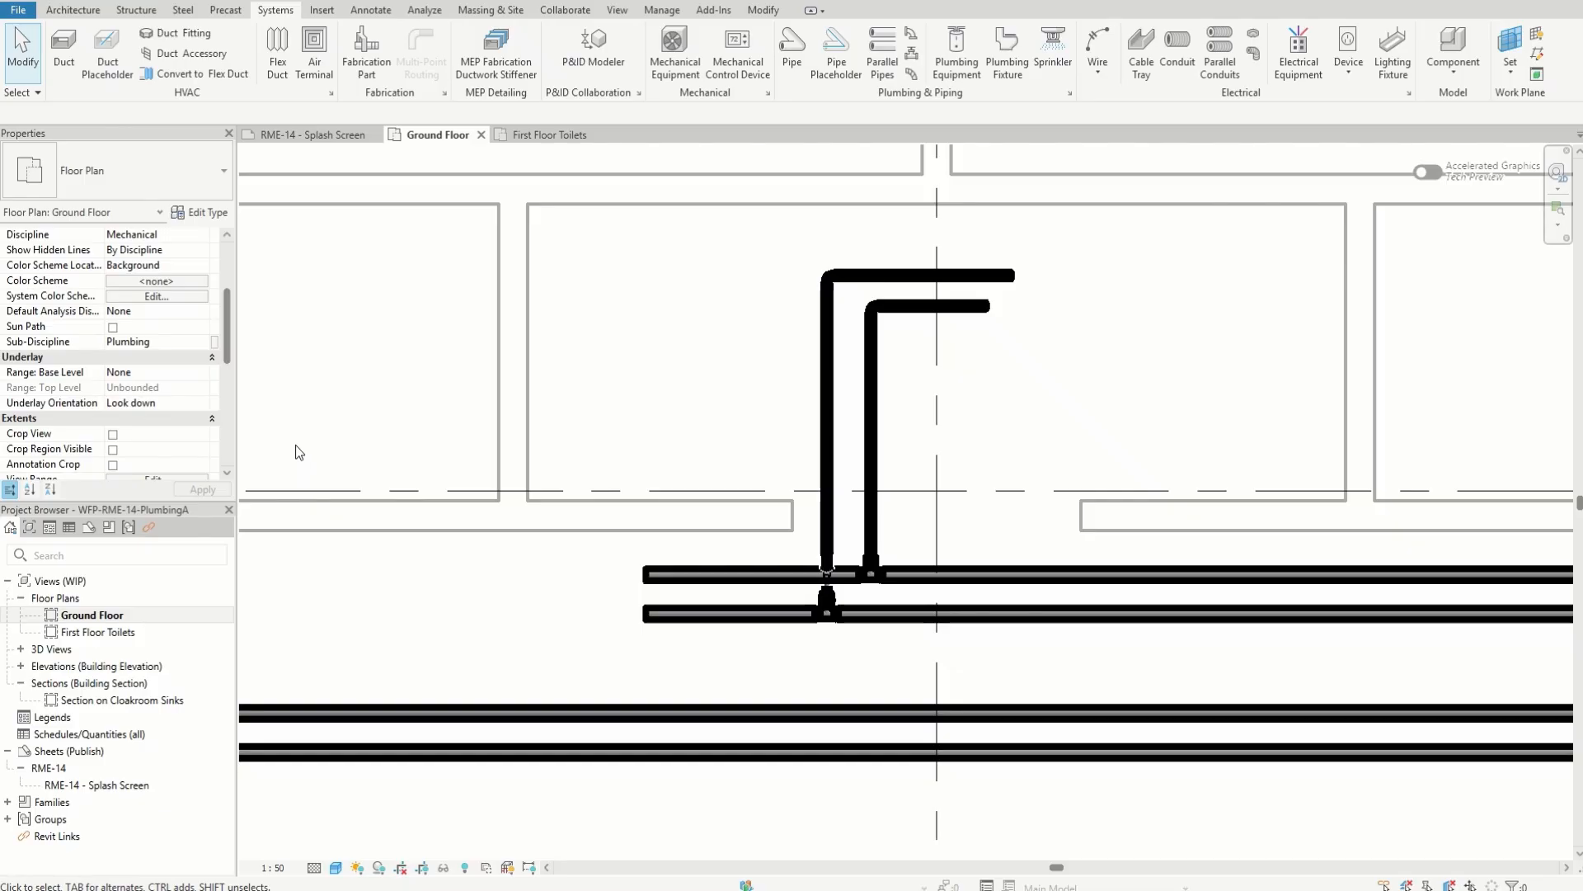
scroll(712, 579, "down", 5)
scroll(703, 594, "up", 5)
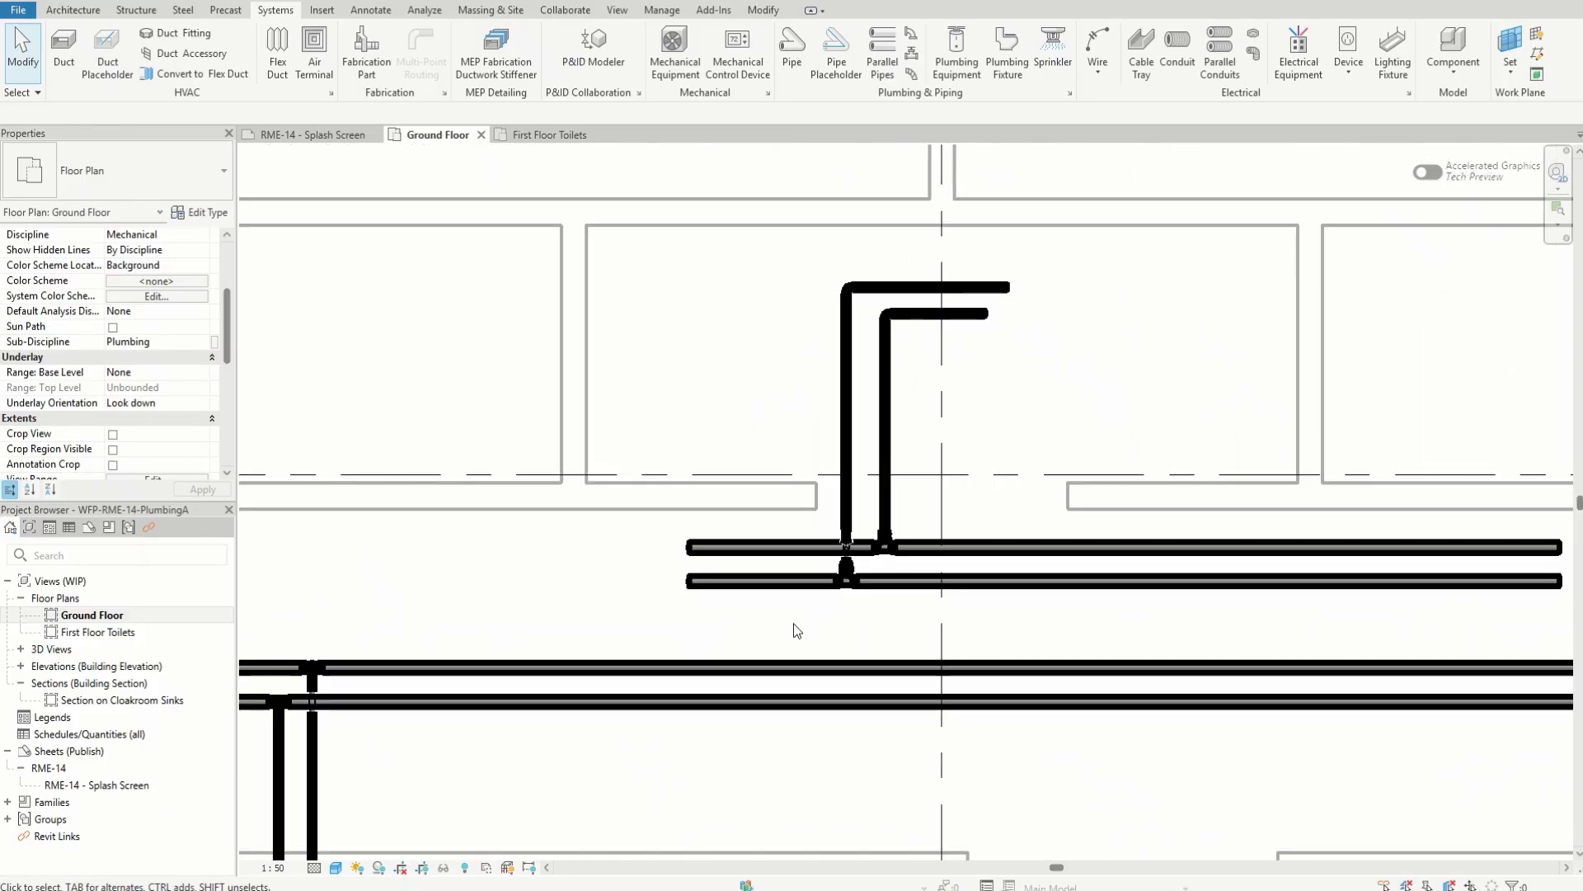
scroll(847, 457, "up", 2)
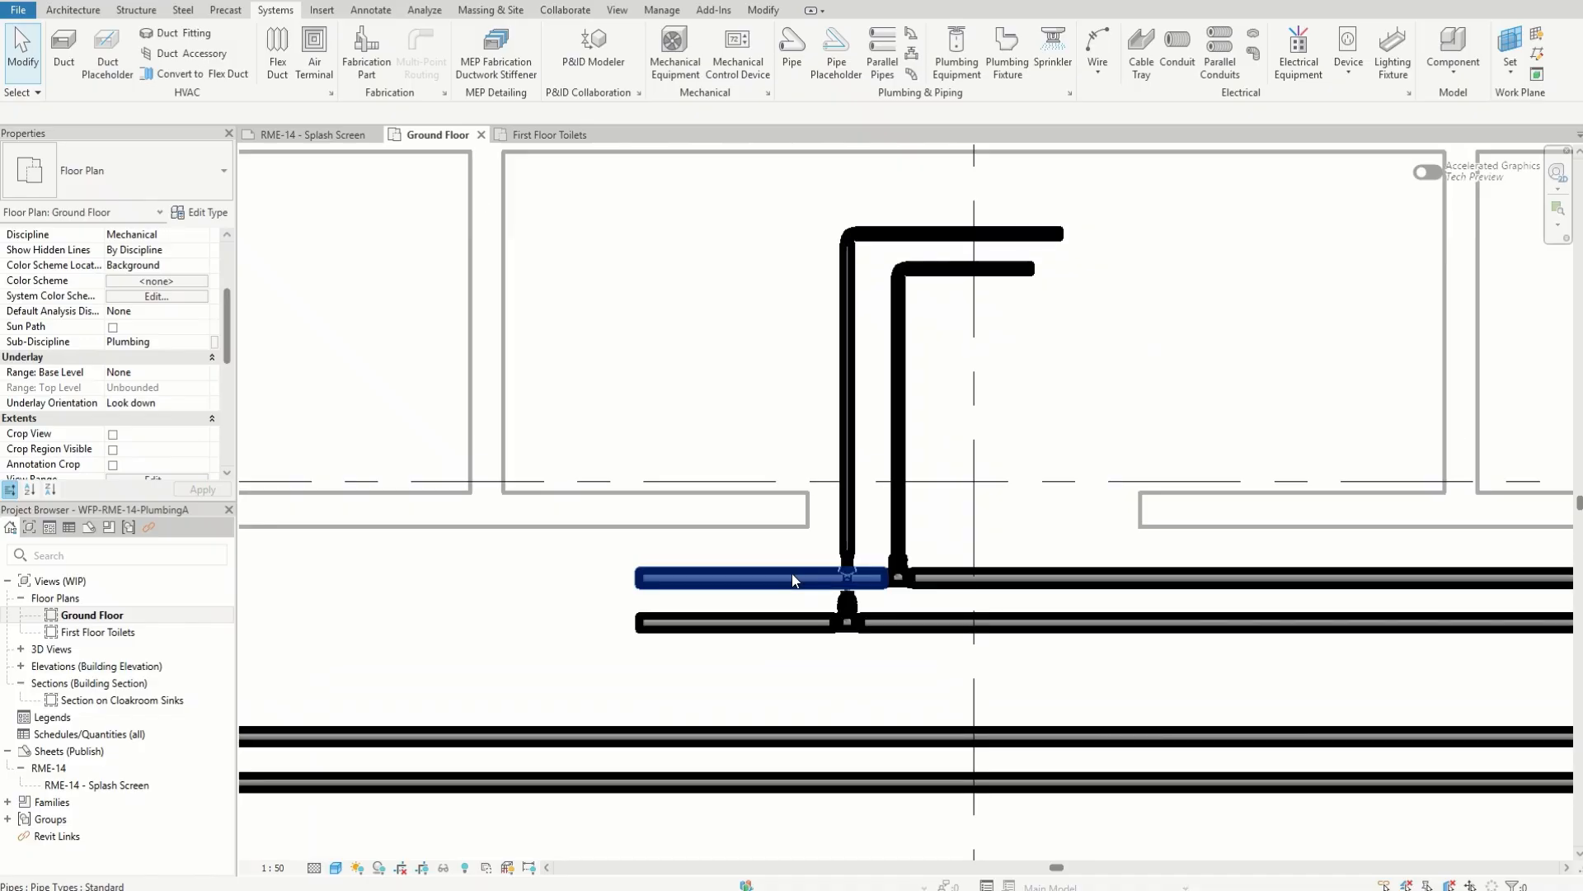
- Delete the short stub of the upper corridor supply pipe to the left of the branch tee
left_click(791, 572)
key("Delete")
scroll(929, 597, "up", 6)
middle_click_drag(929, 597, 983, 659)
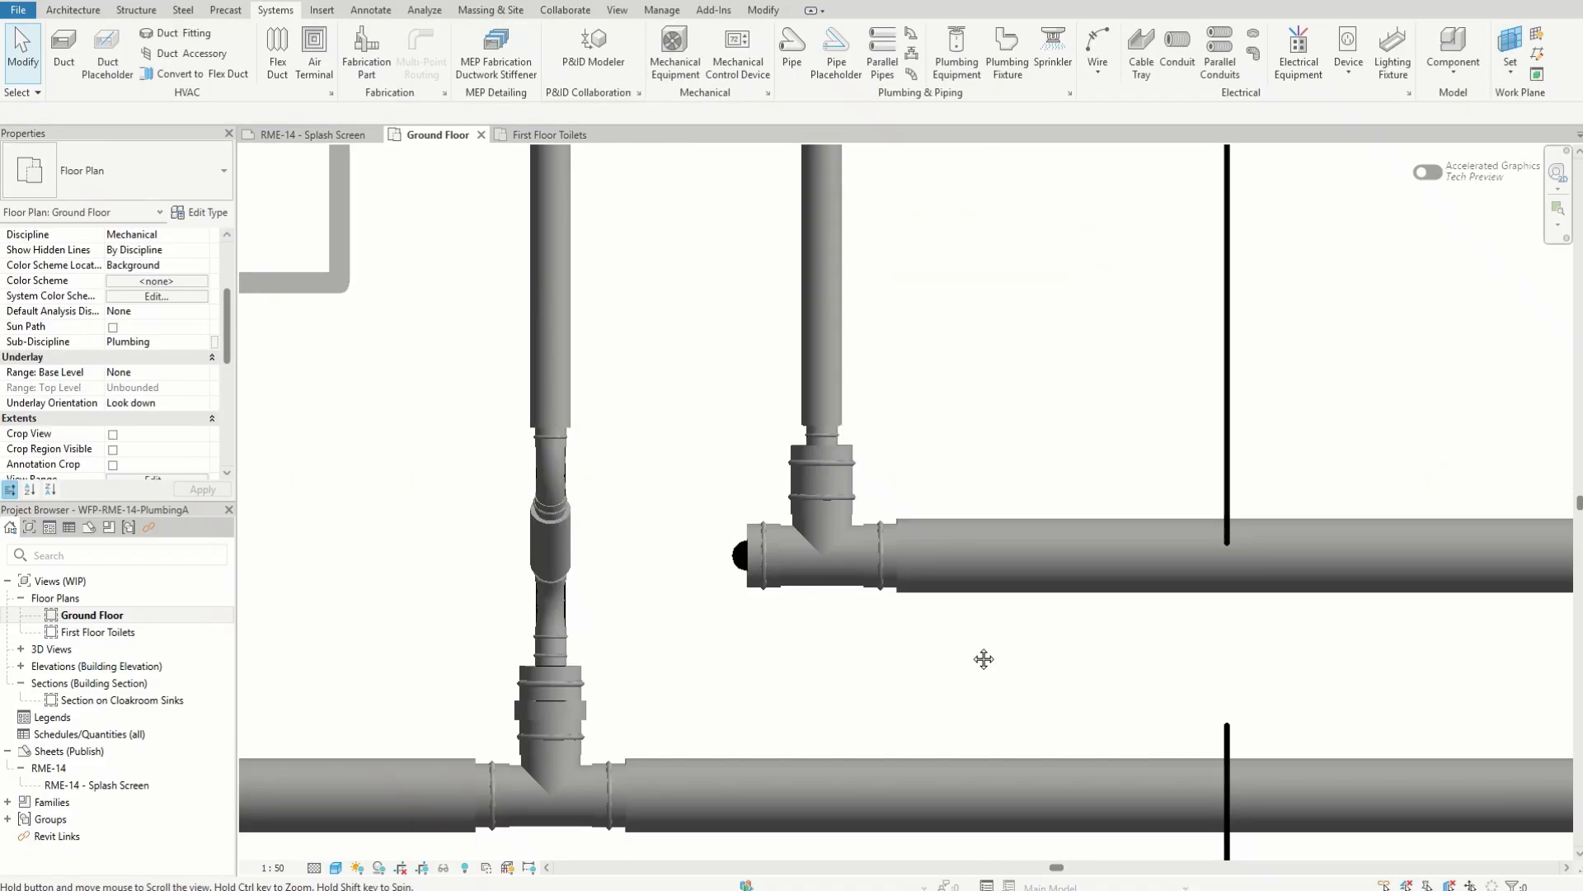
- Convert the open-ended supply tee into an elbow between the supply branch and the upper corridor pipe
left_click(788, 587)
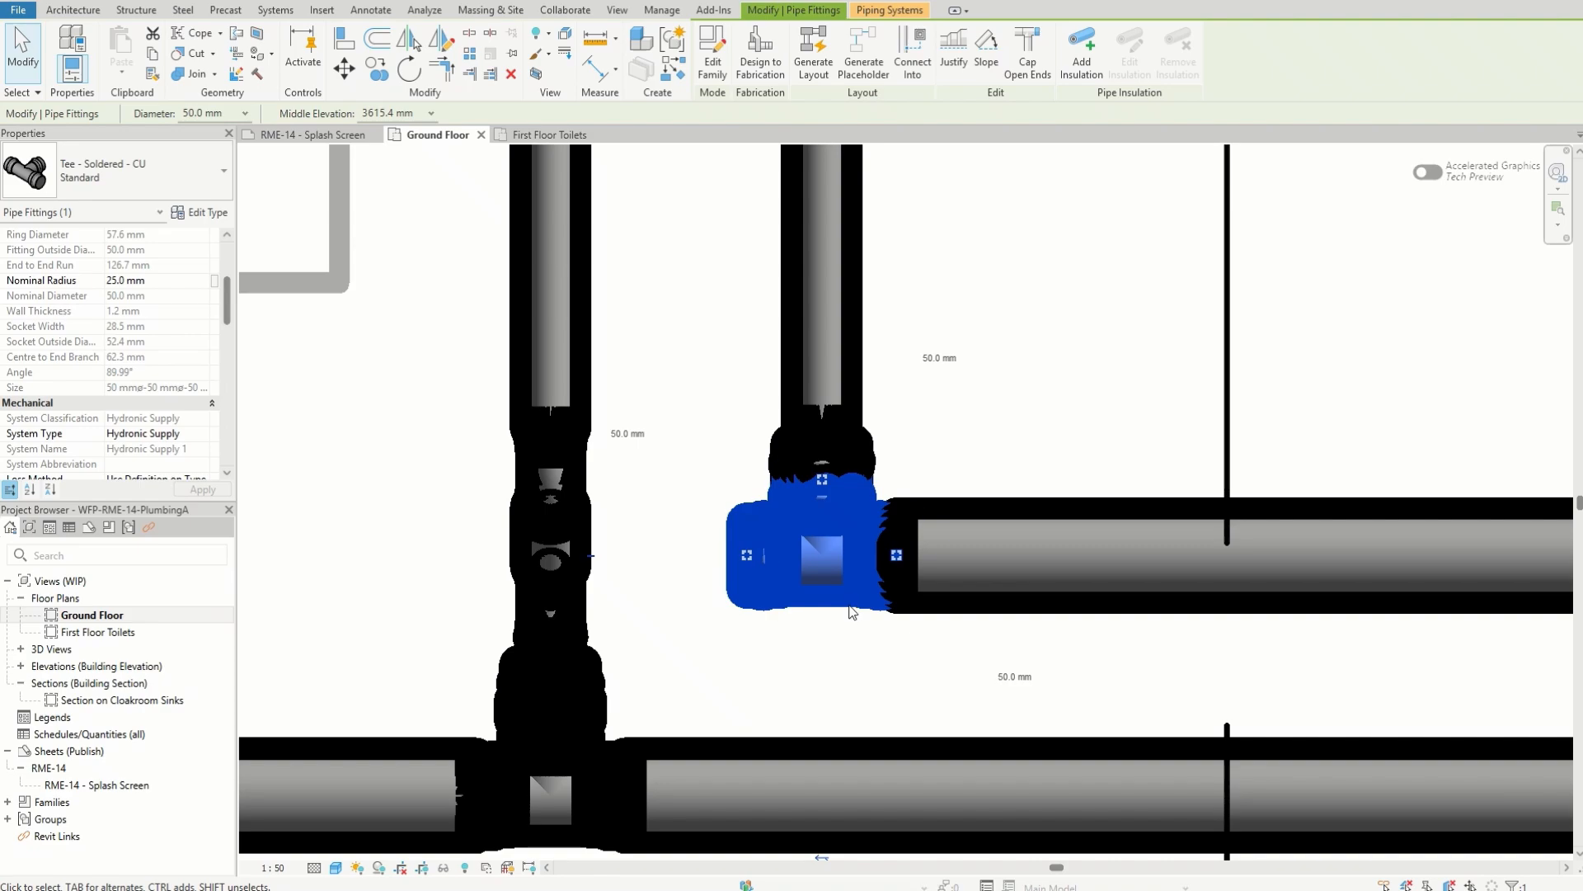
scroll(782, 616, "up", 2)
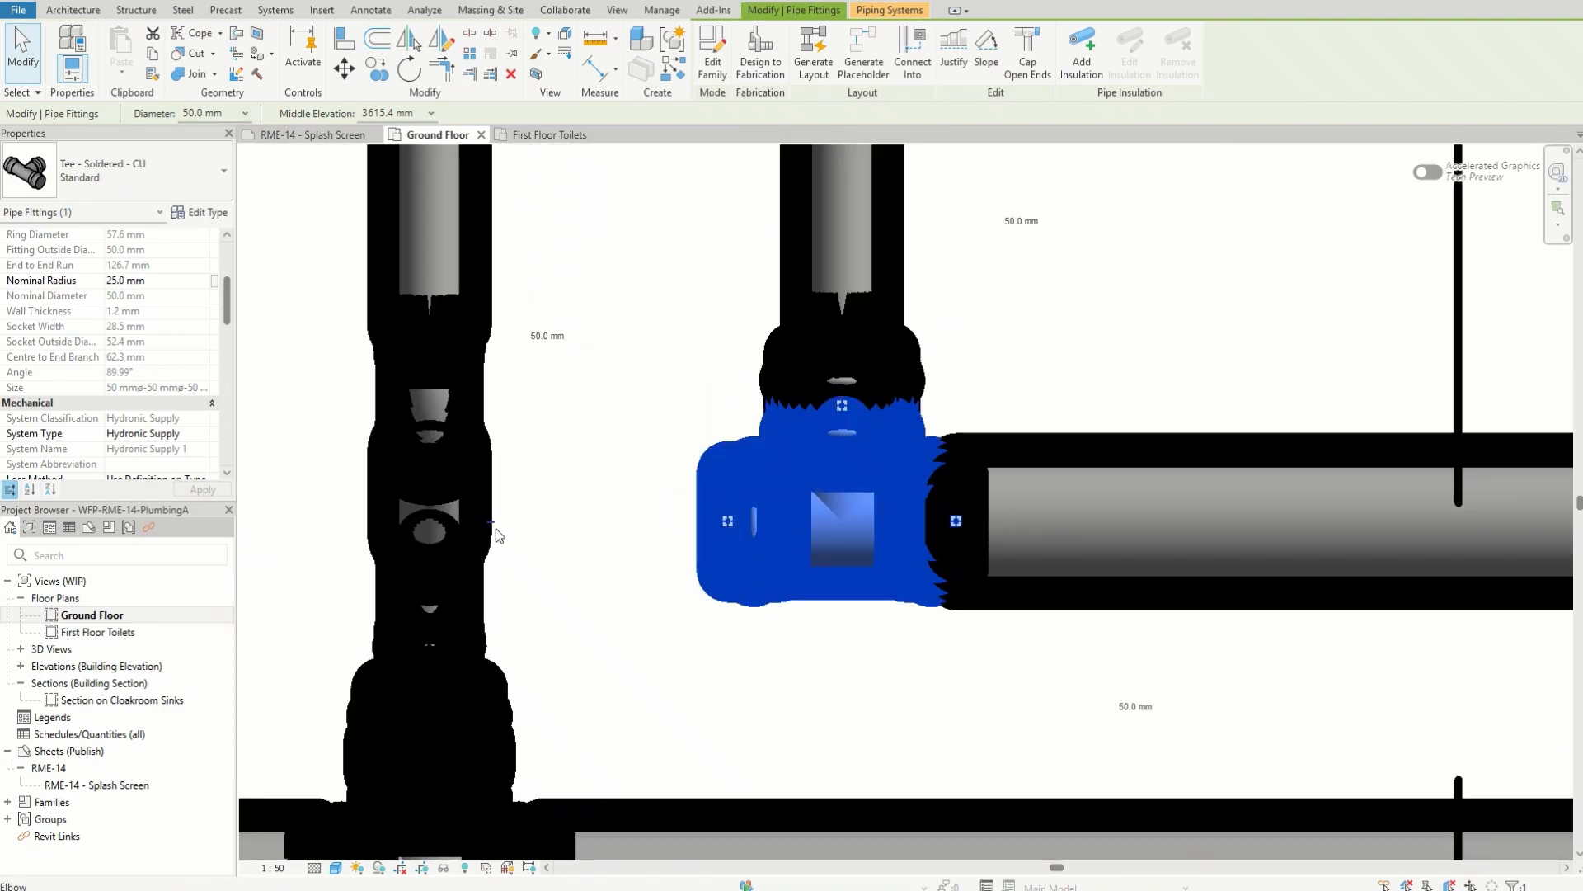
key("Delete")
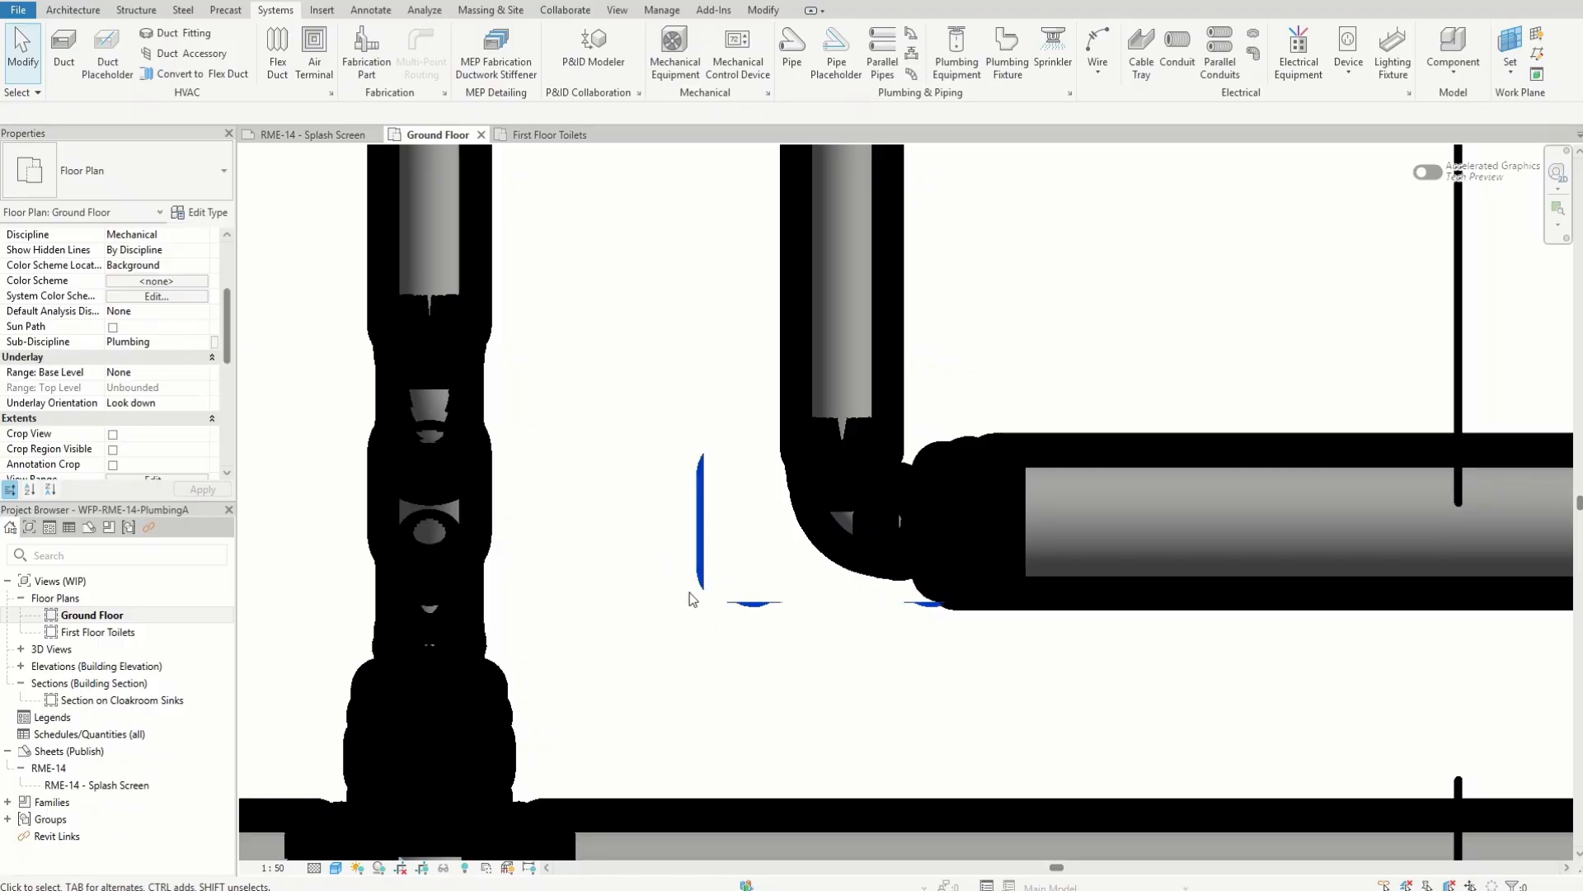
mouse_move(818, 577)
middle_mouse_down()
mouse_move(820, 621)
mouse_move(743, 662)
mouse_move(597, 657)
mouse_move(756, 641)
middle_mouse_up()
scroll(754, 600, "down", 3)
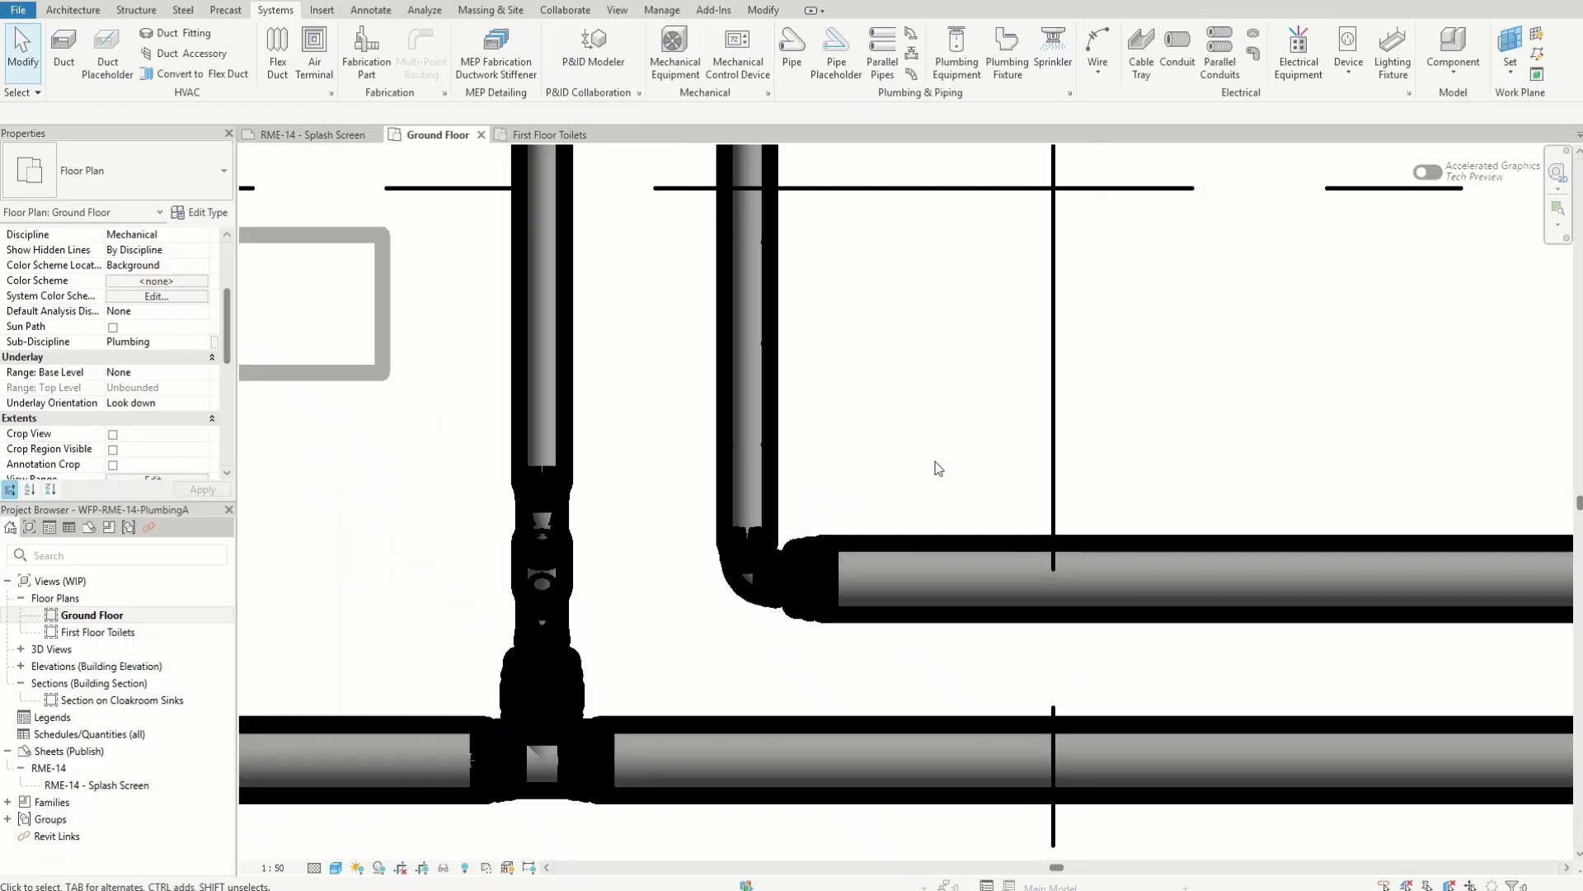
scroll(823, 669, "down", 5)
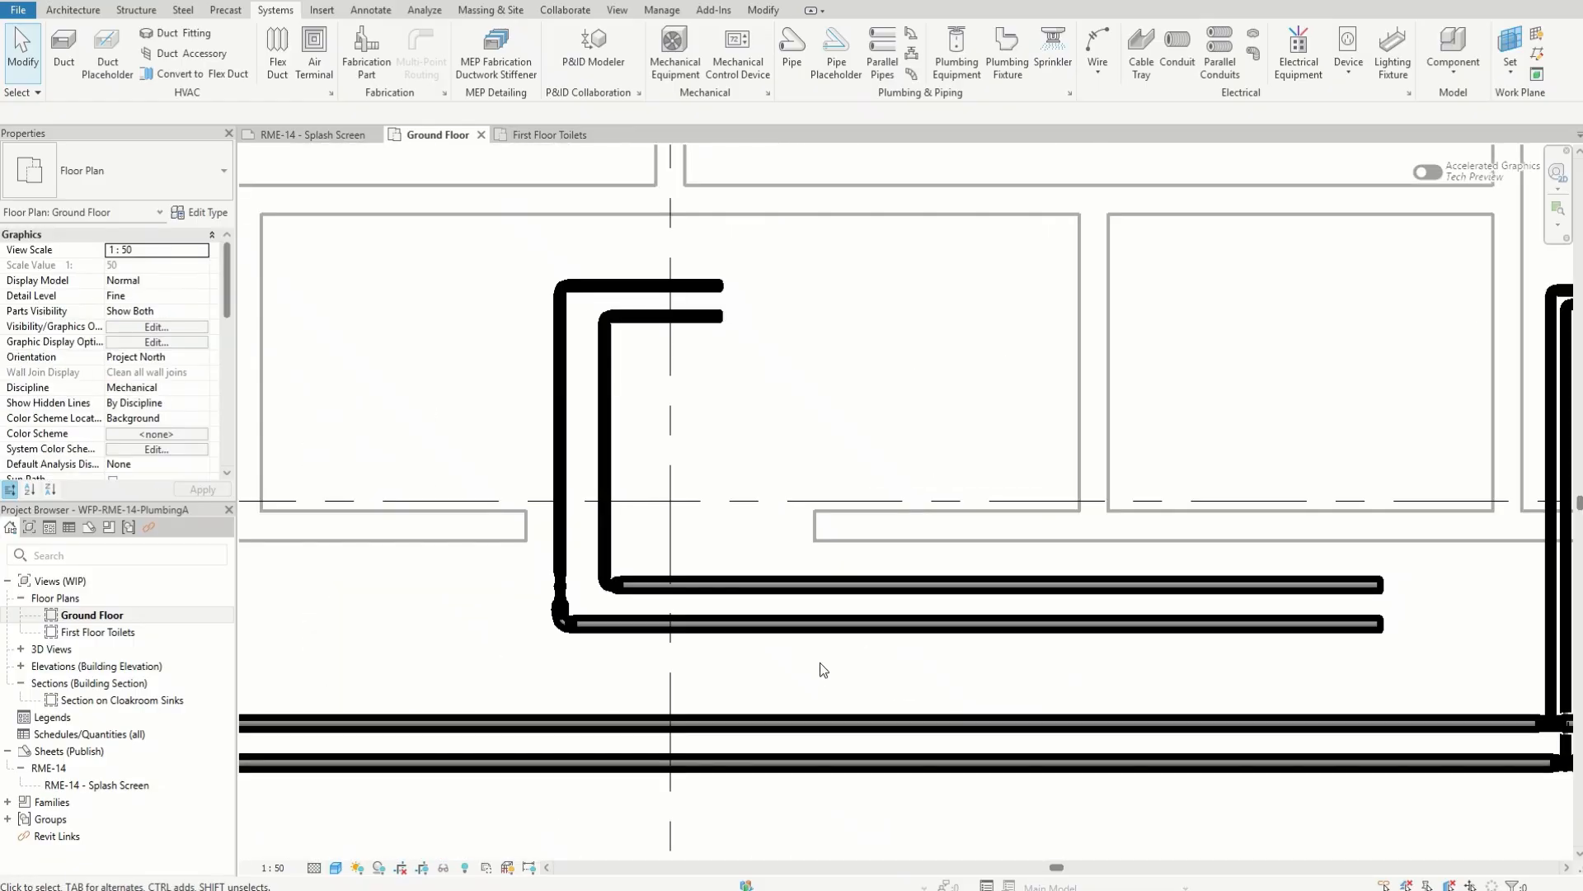
- Open the Visibility/Graphic Overrides filter settings of the Ground Floor view and bring up the document filter definitions for editing
key("v")
key("g")
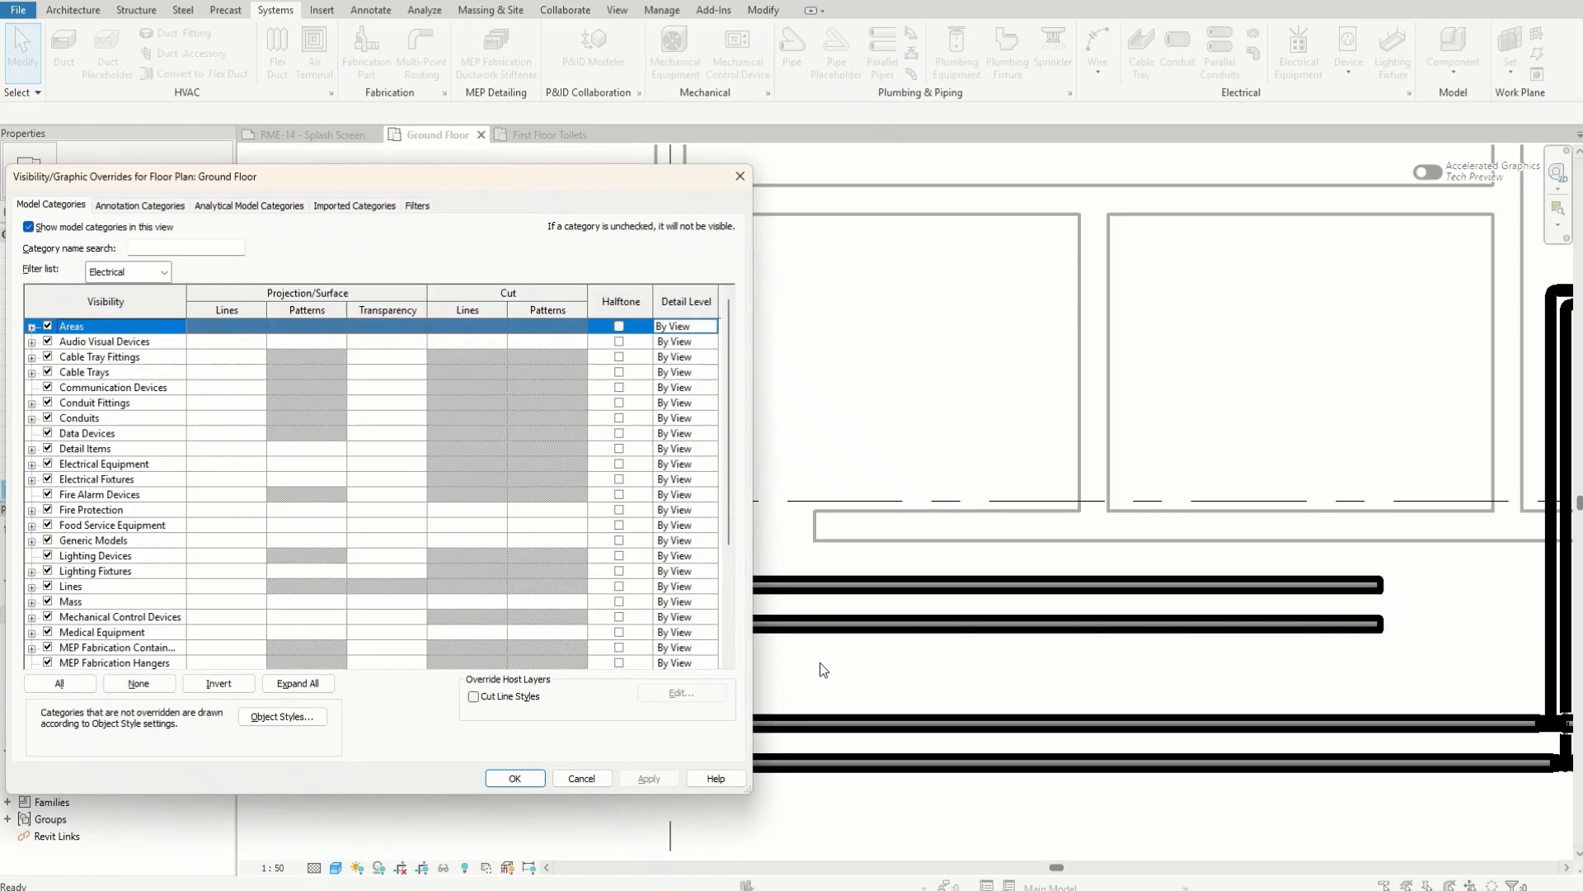
left_click_drag(487, 176, 731, 146)
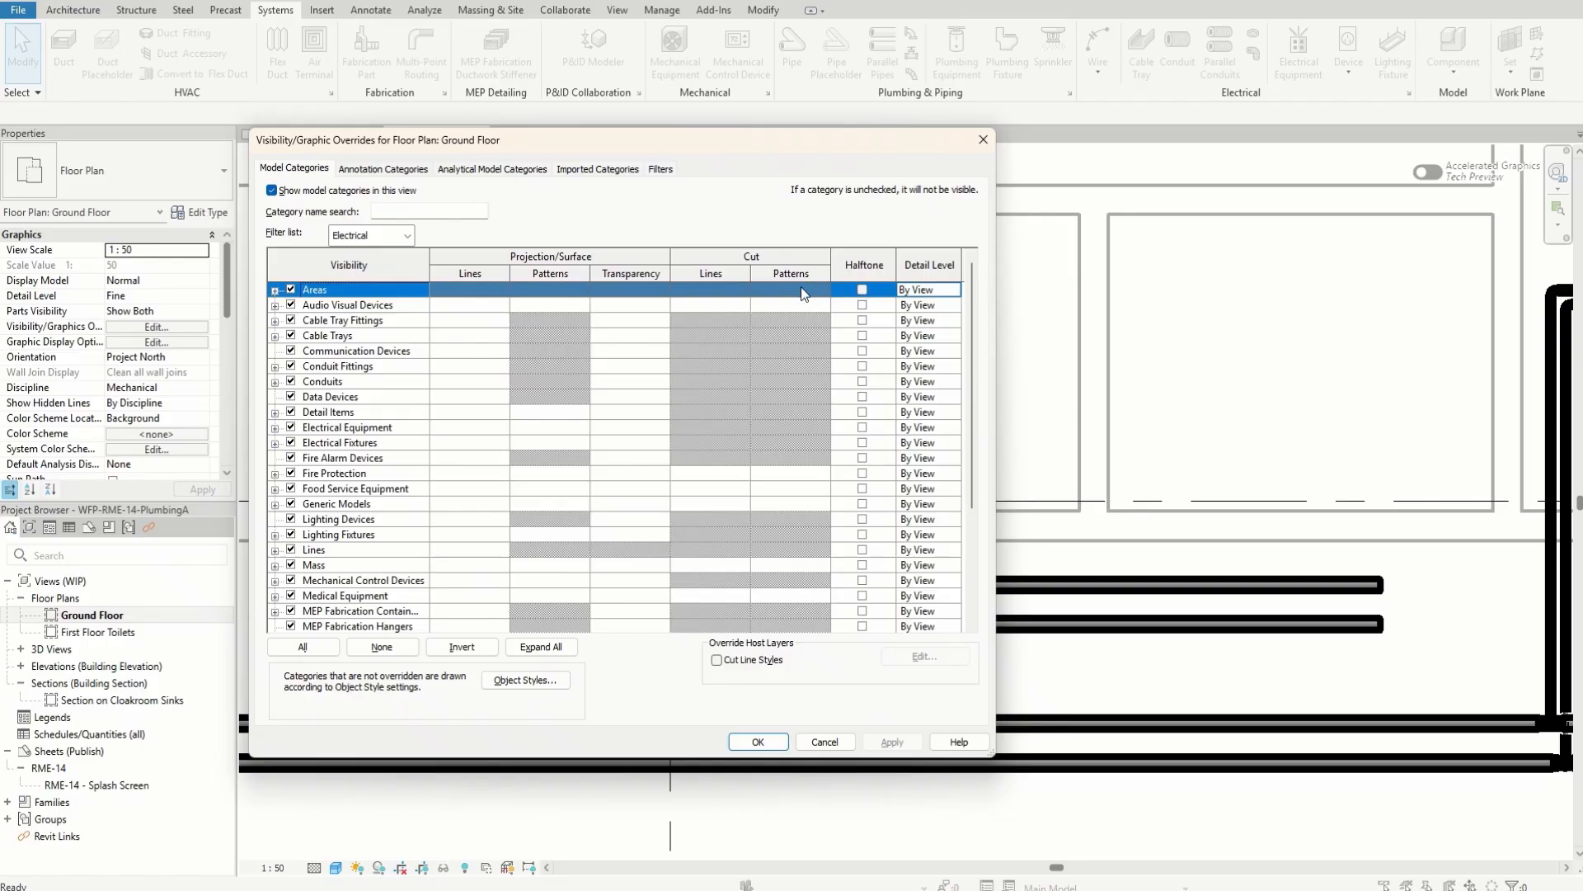
left_click(660, 168)
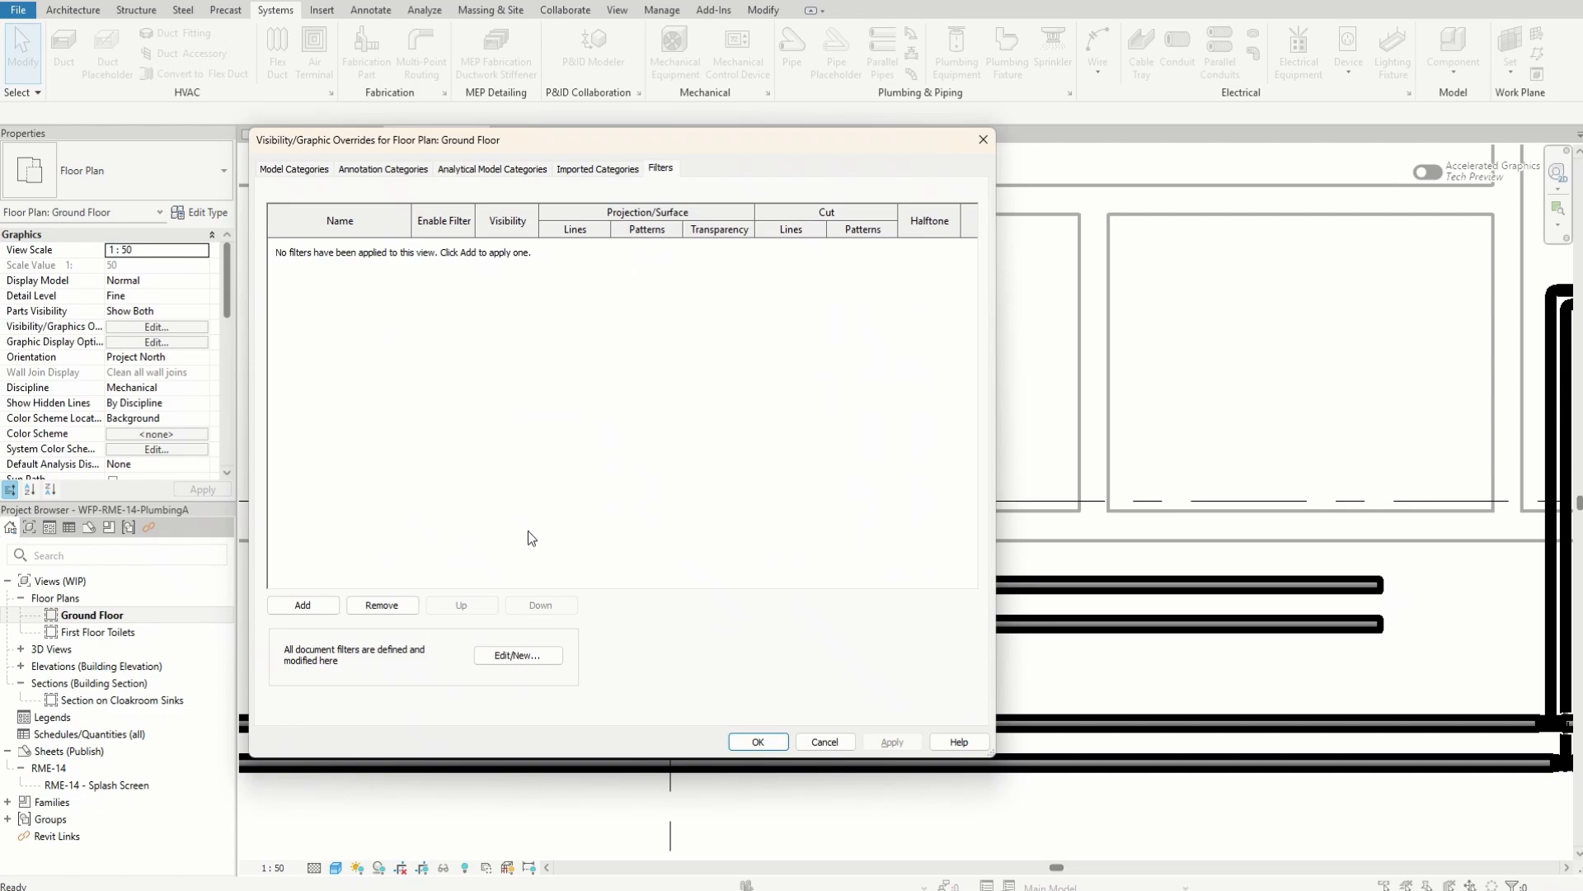
left_click(527, 656)
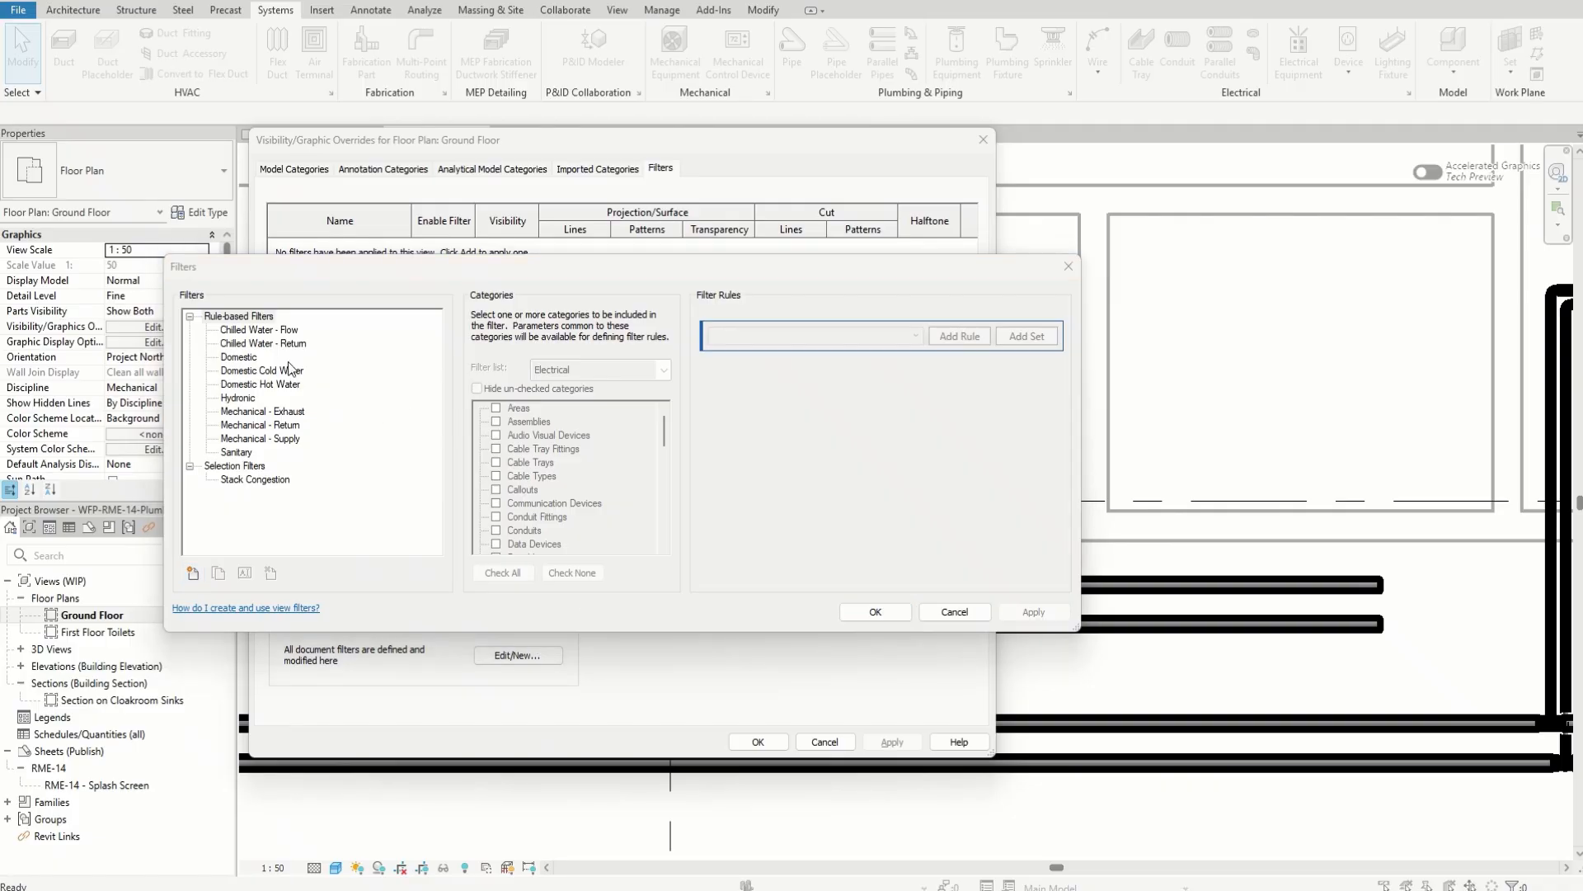
- Select the Chilled Water - Flow filter and limit its category list to the Mechanical discipline
left_click(277, 329)
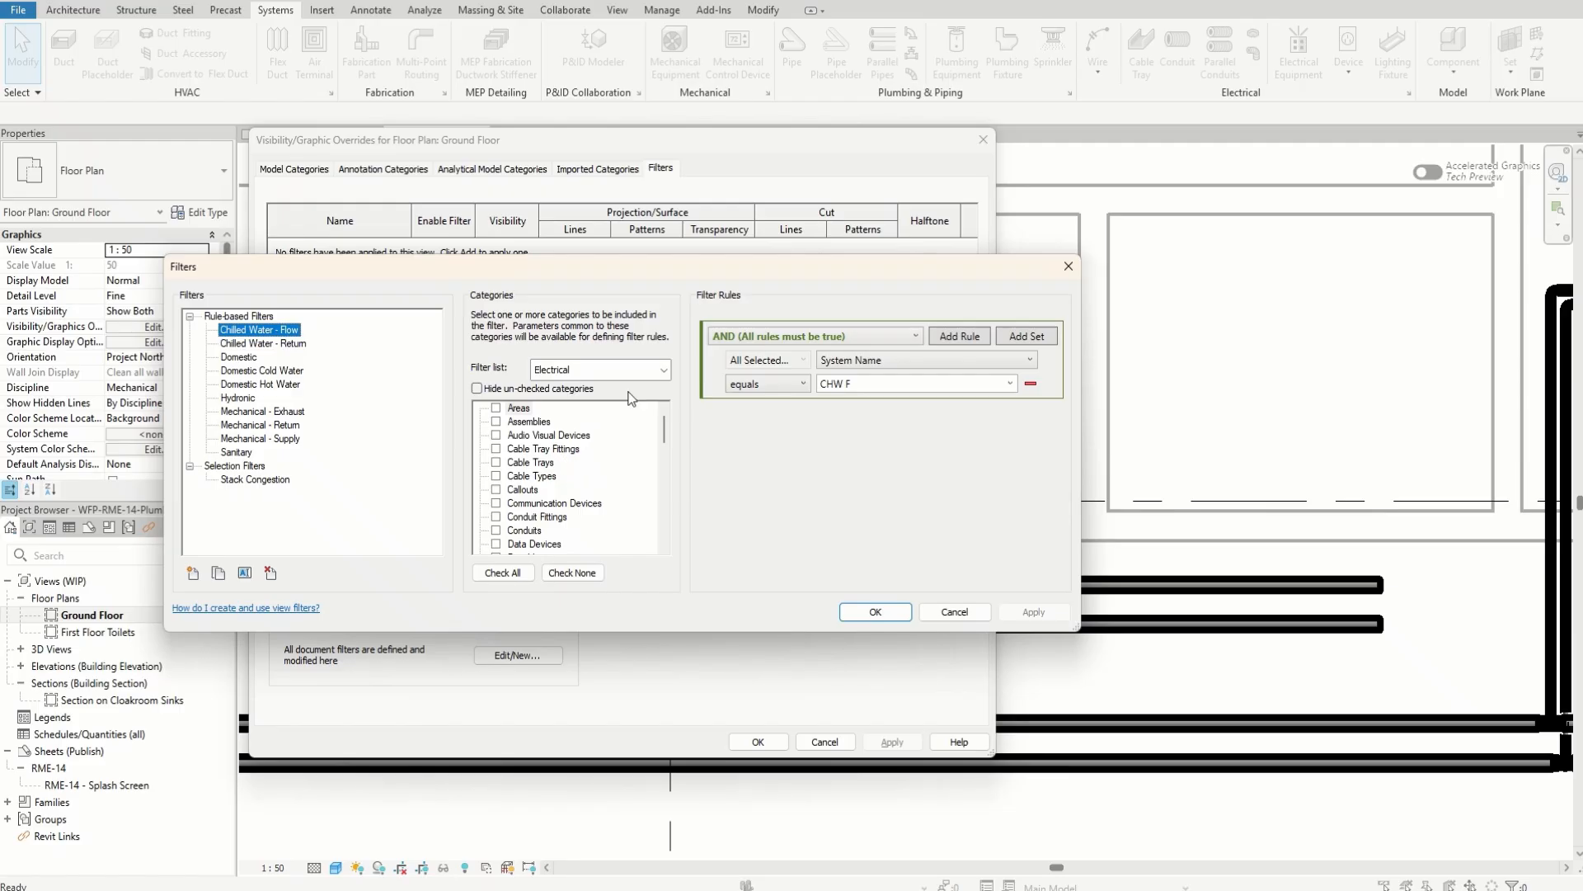
left_click(664, 370)
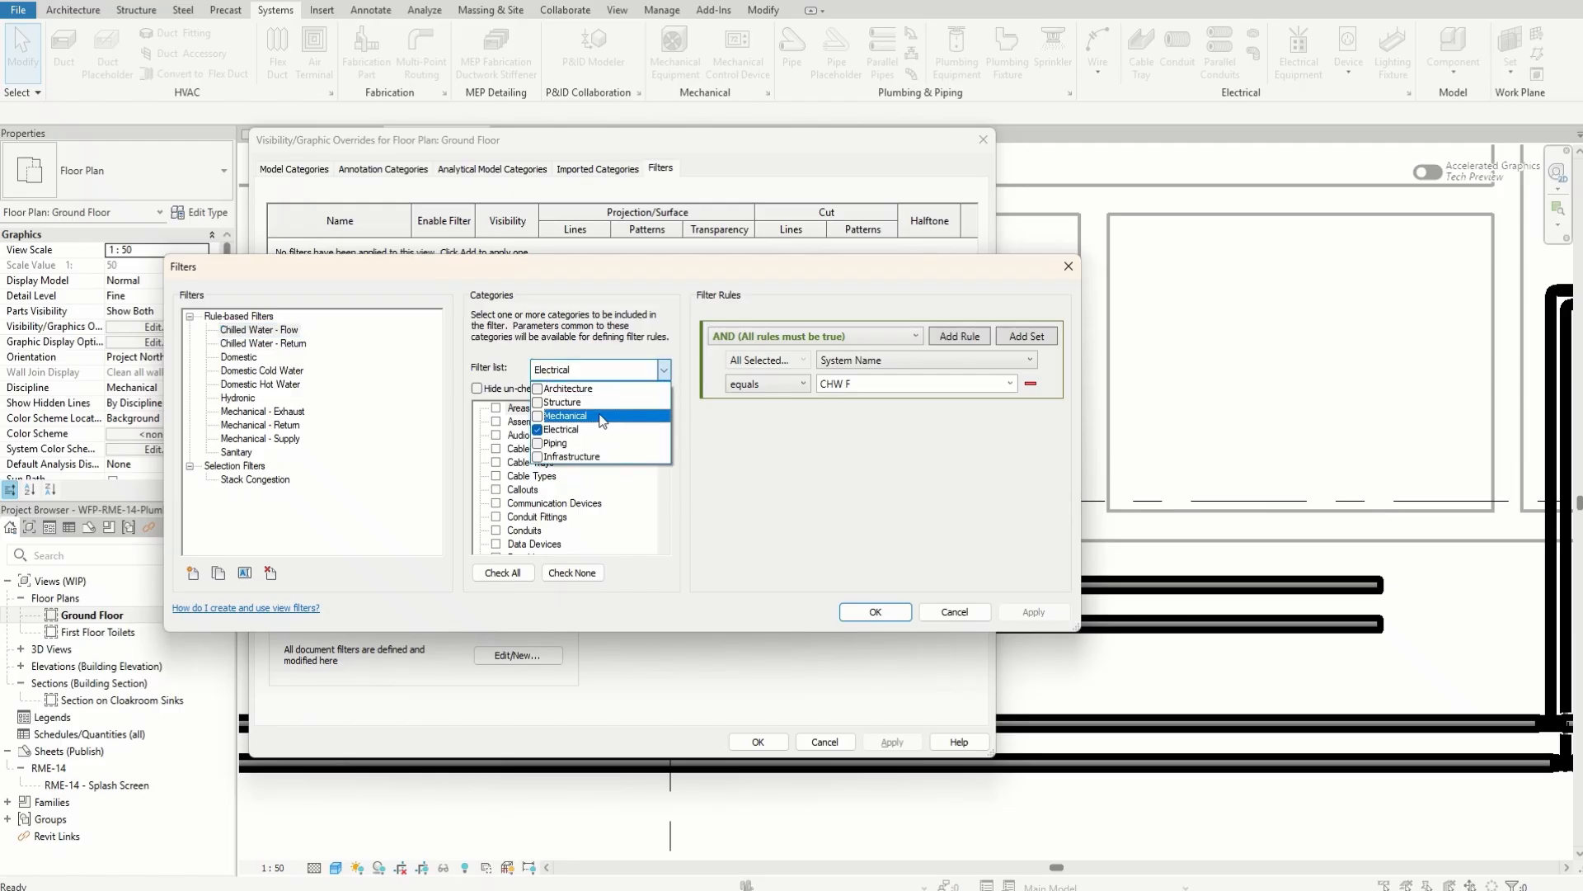
left_click(537, 415)
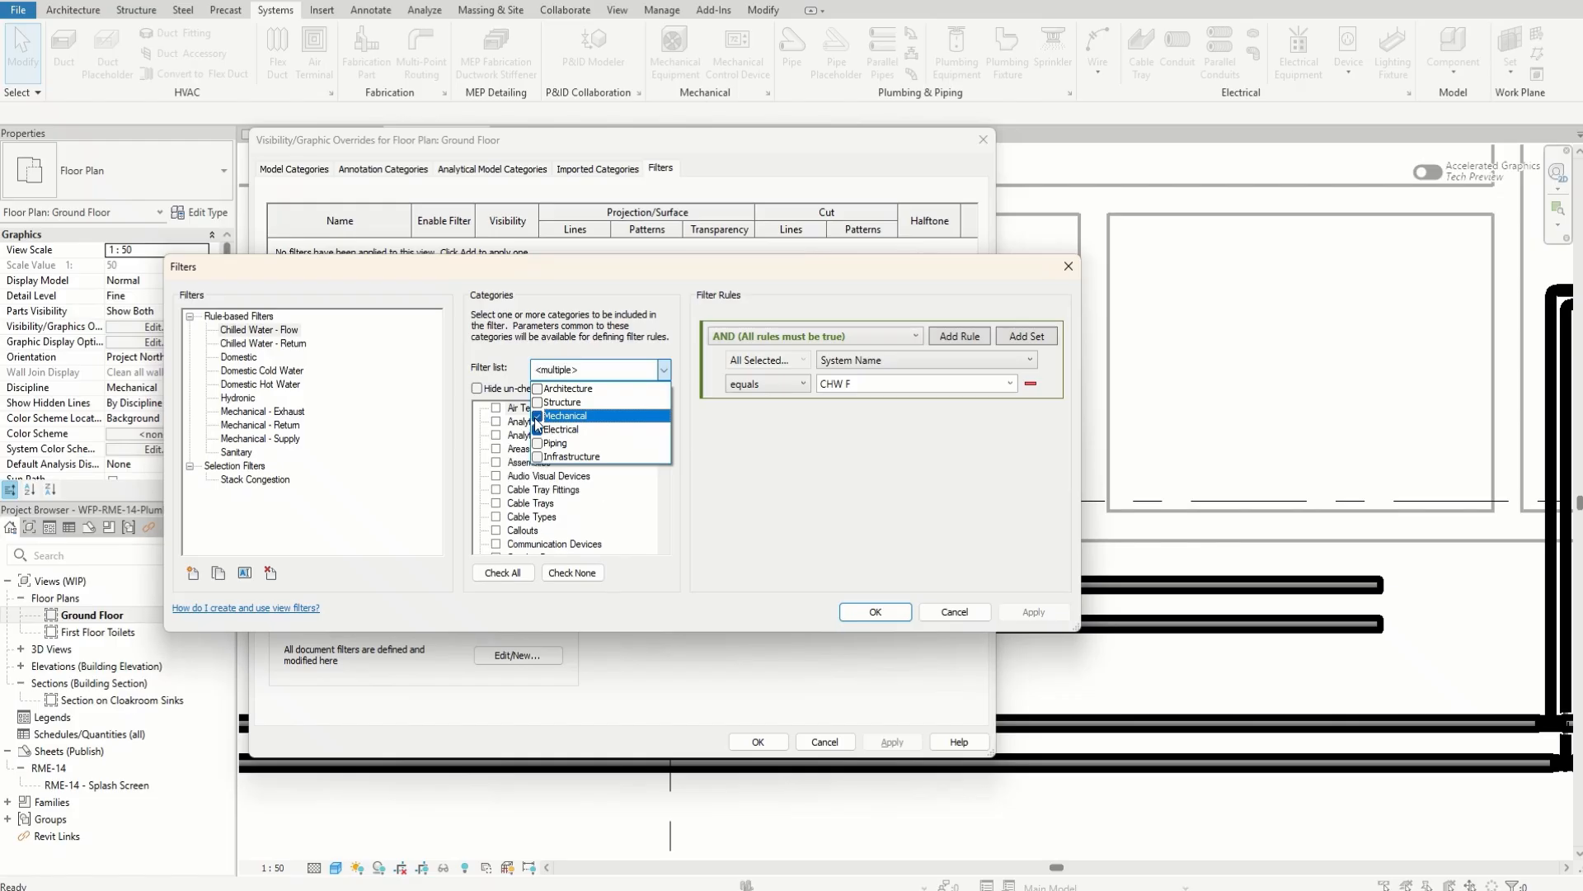
left_click(537, 429)
left_click(711, 507)
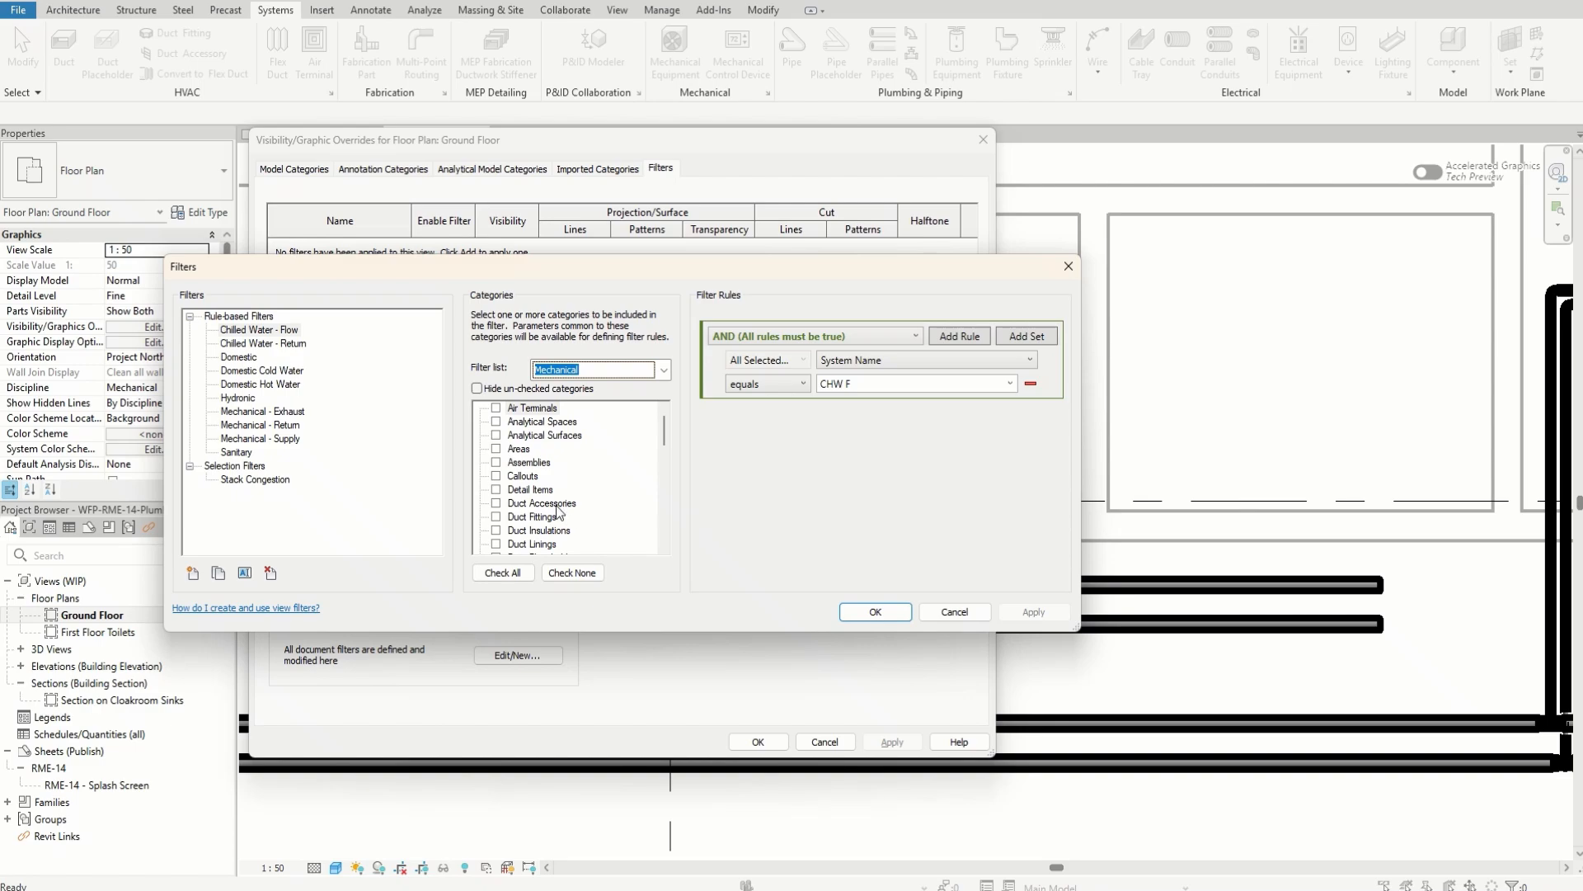
- Examine which mechanical and pipe categories are included in the Chilled Water - Flow filter
scroll(543, 487, "down", 1)
scroll(537, 503, "down", 1)
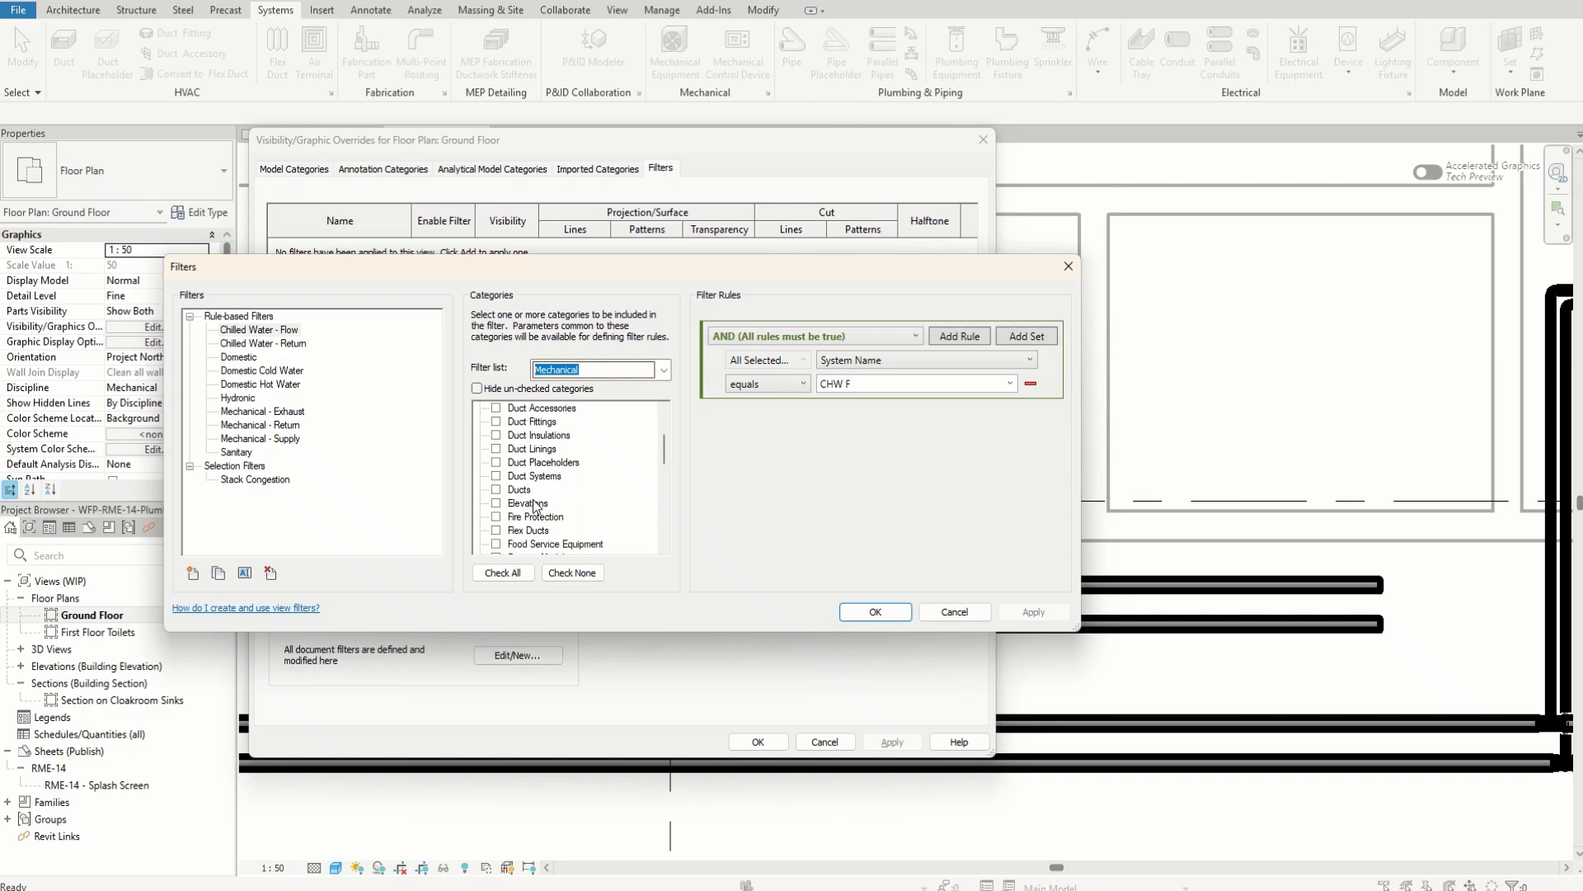
scroll(536, 504, "up", 2)
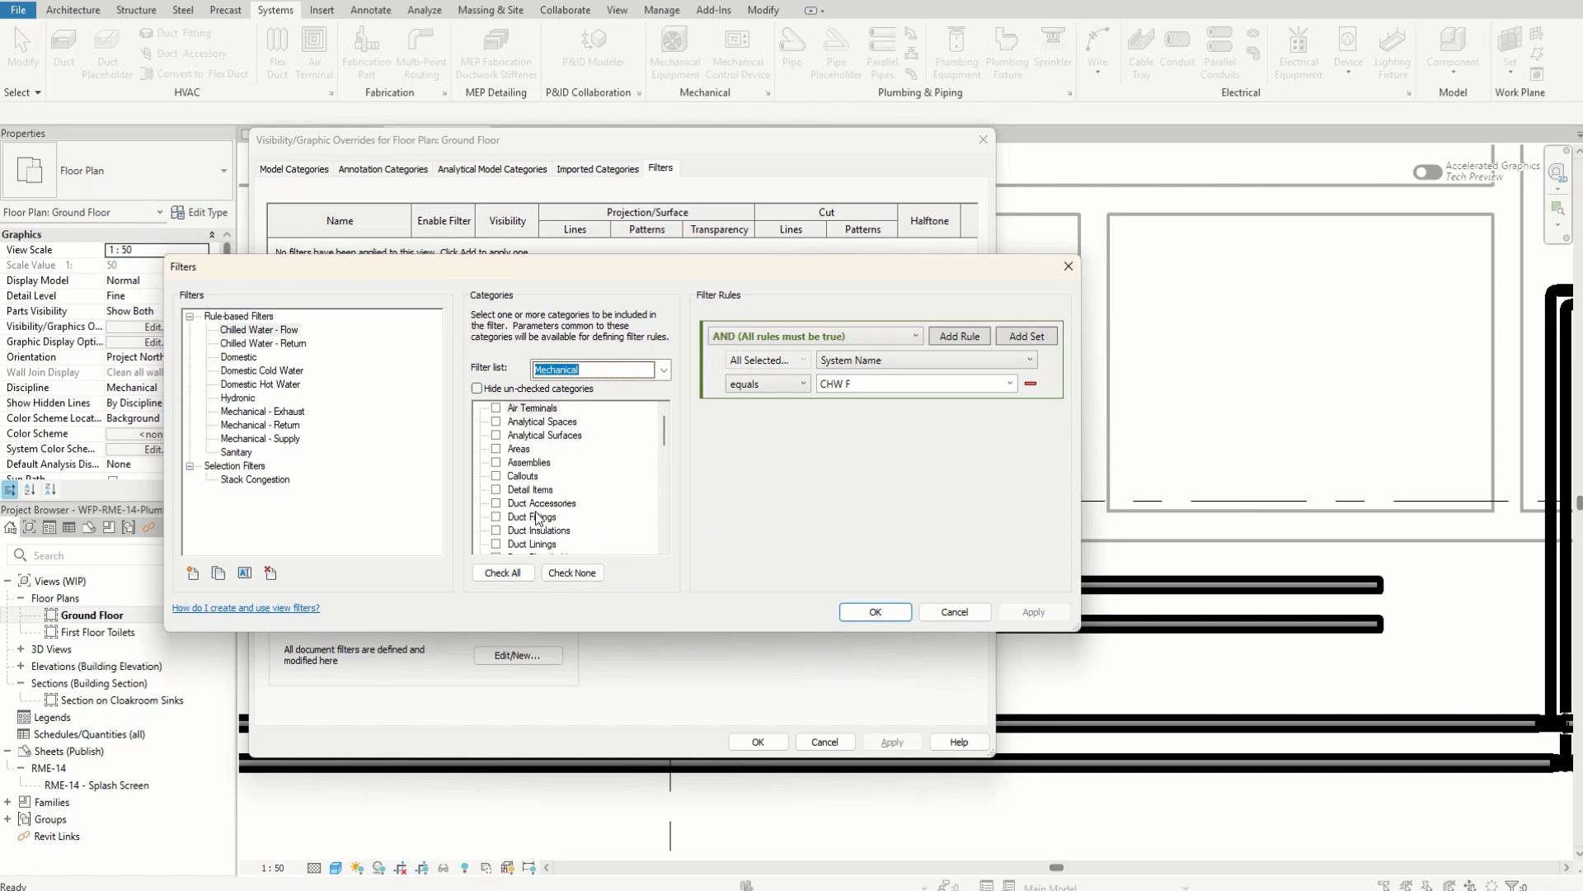
scroll(536, 517, "down", 2)
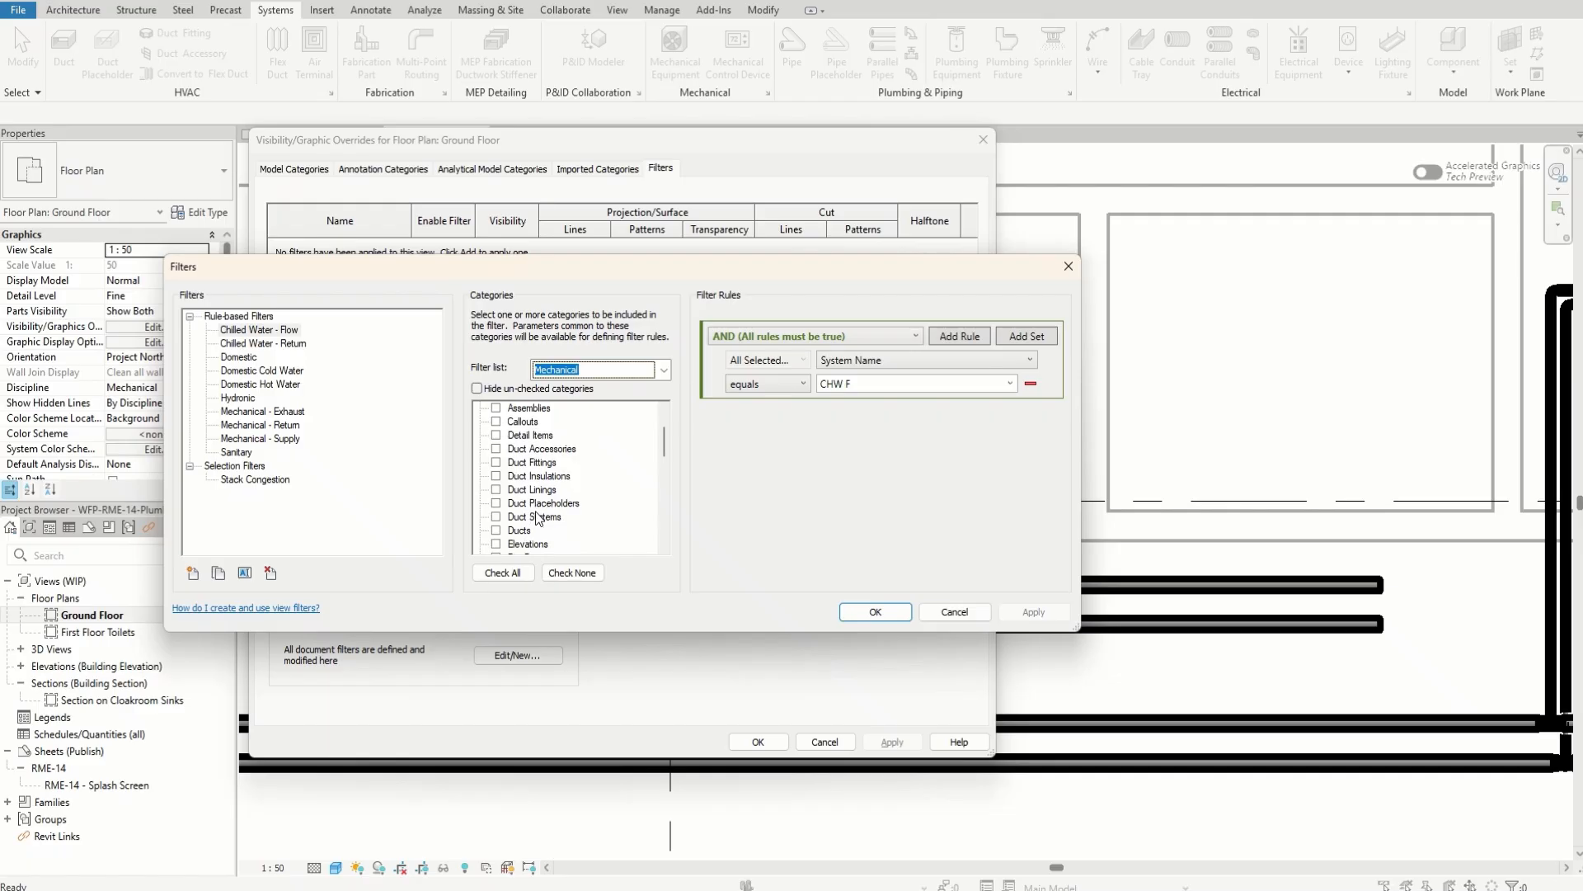
scroll(537, 518, "down", 1)
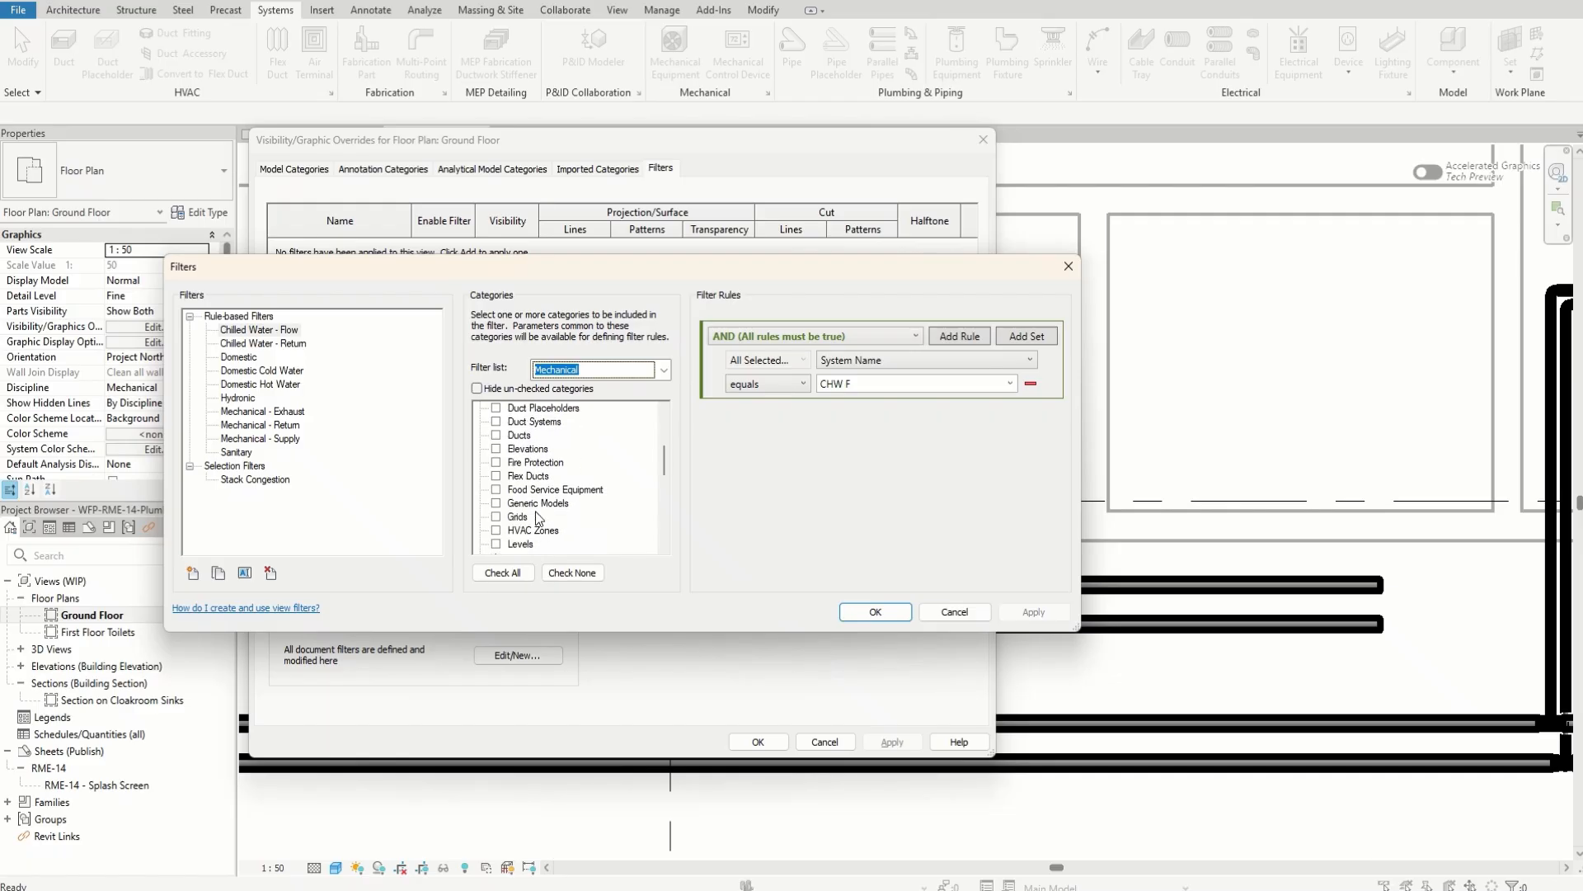
scroll(538, 518, "down", 1)
scroll(537, 518, "down", 4)
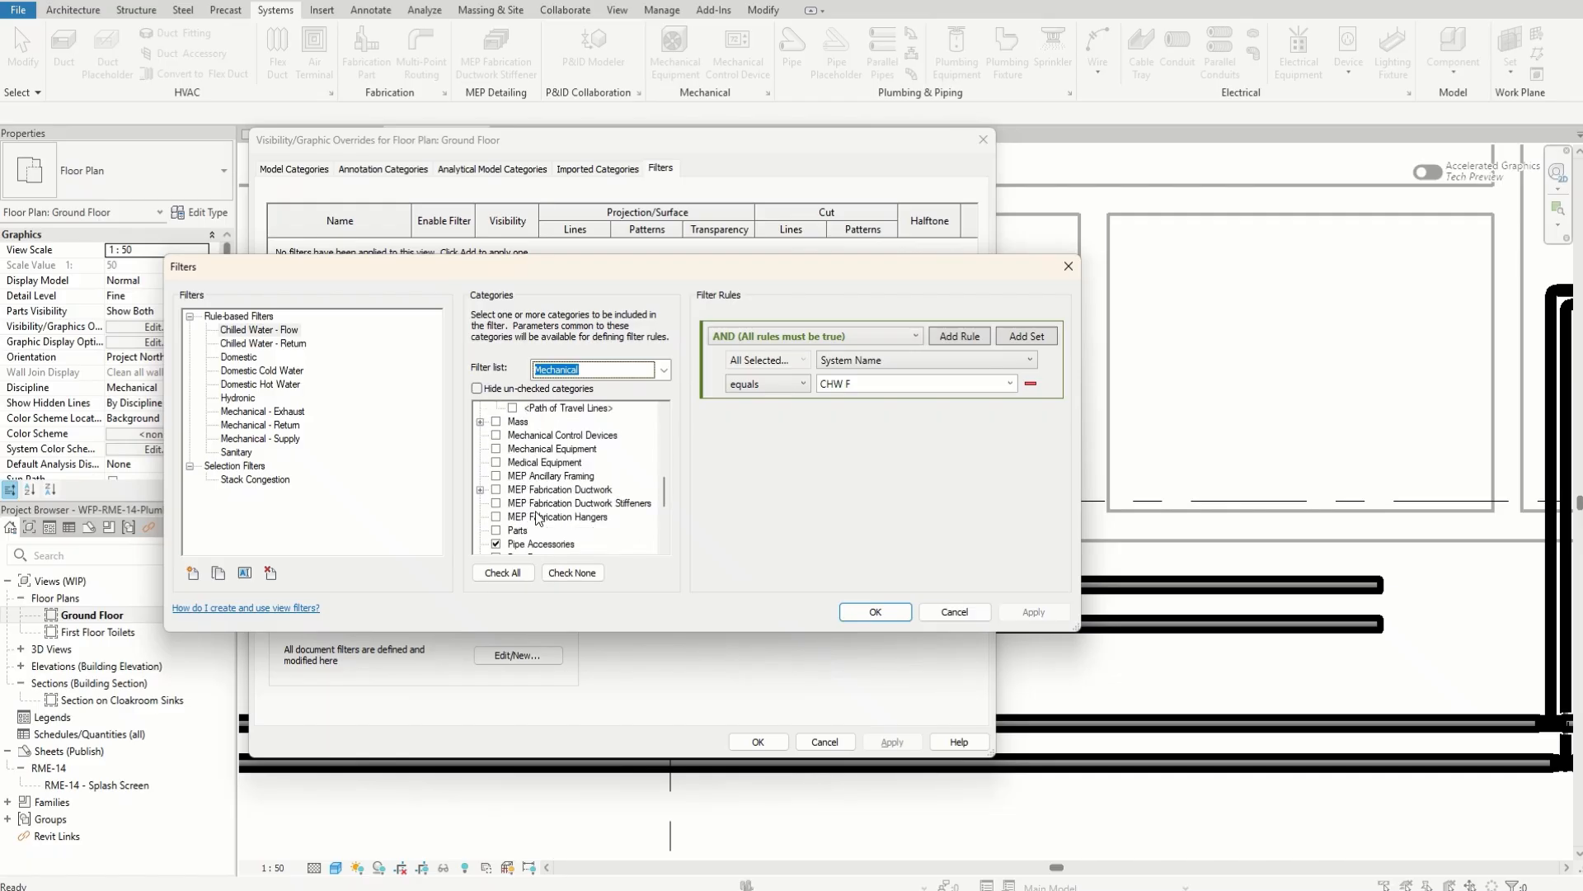
scroll(538, 517, "down", 1)
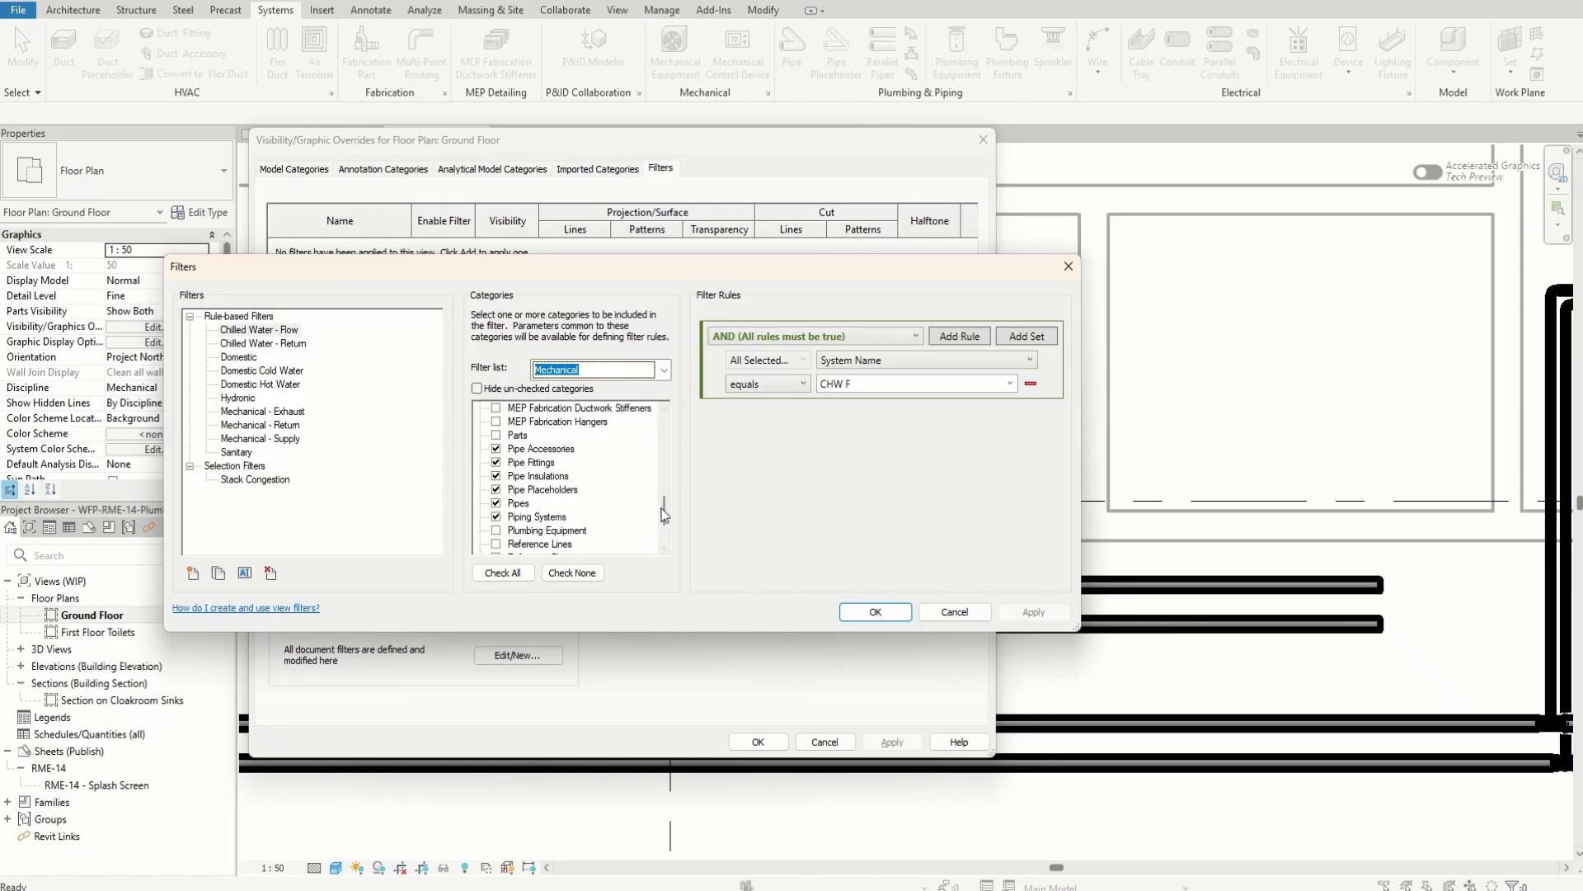
scroll(666, 521, "down", 2)
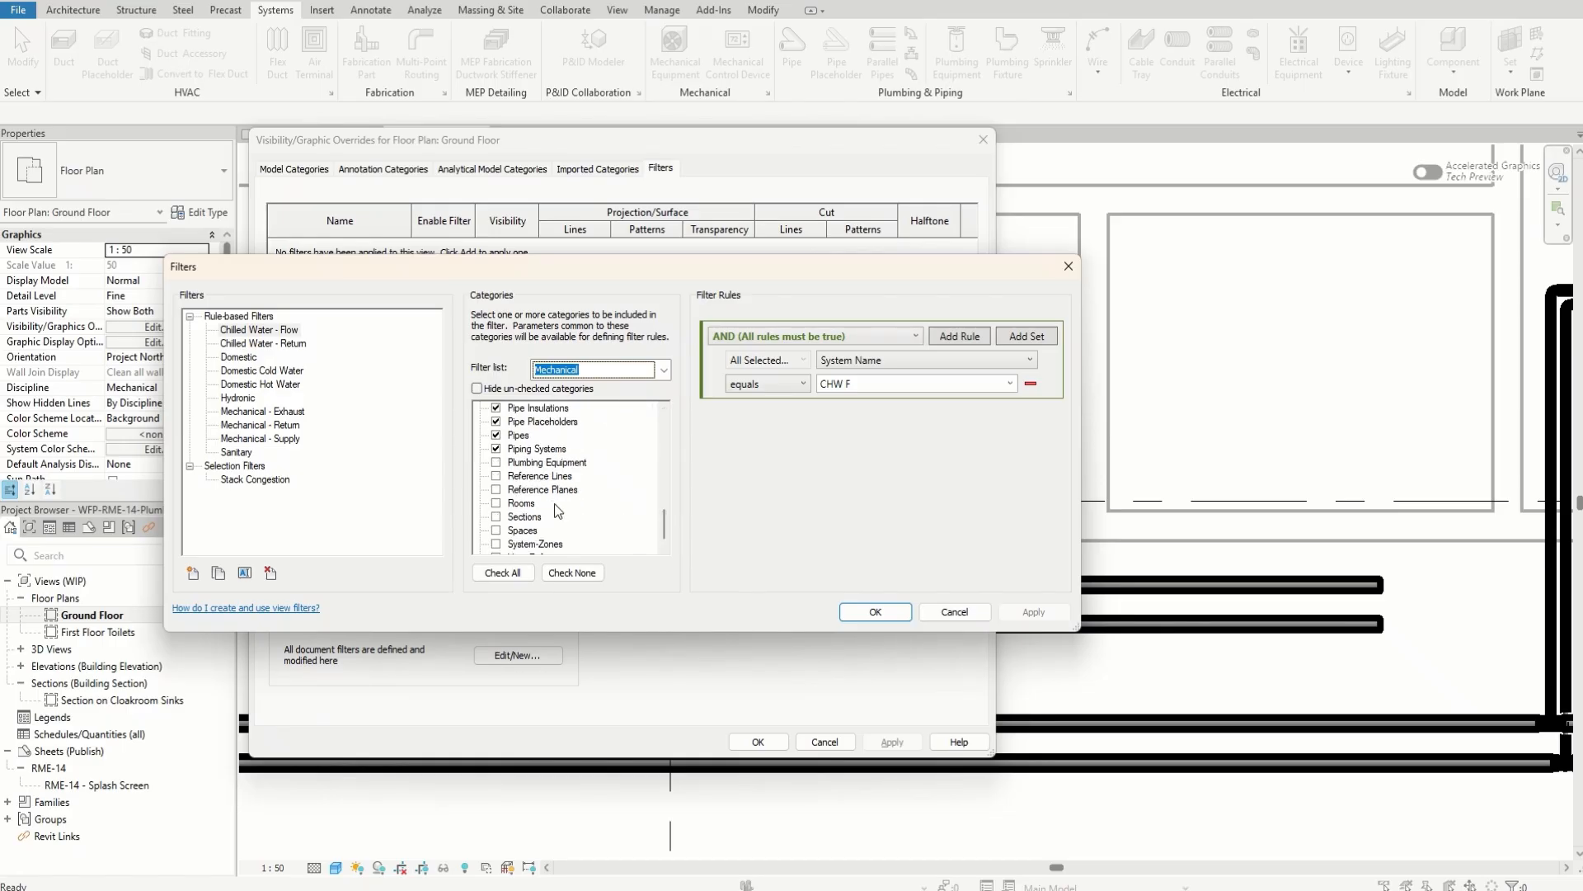
scroll(536, 494, "up", 1)
scroll(536, 495, "up", 2)
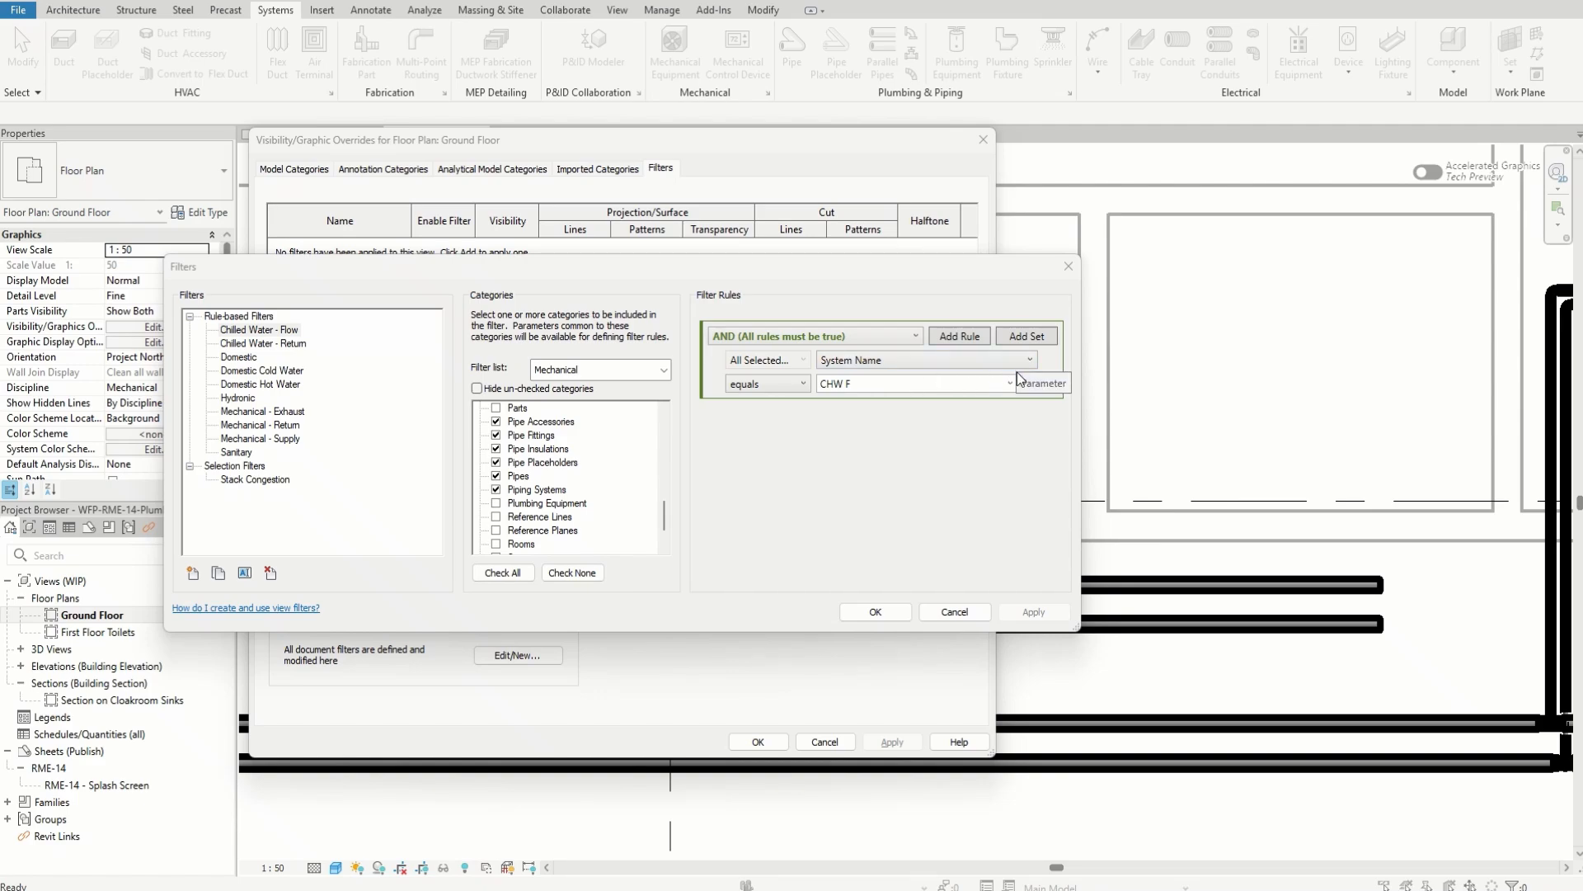
- Check the System Name rule of the Chilled Water - Flow filter and accept the filter definitions
left_click(801, 361)
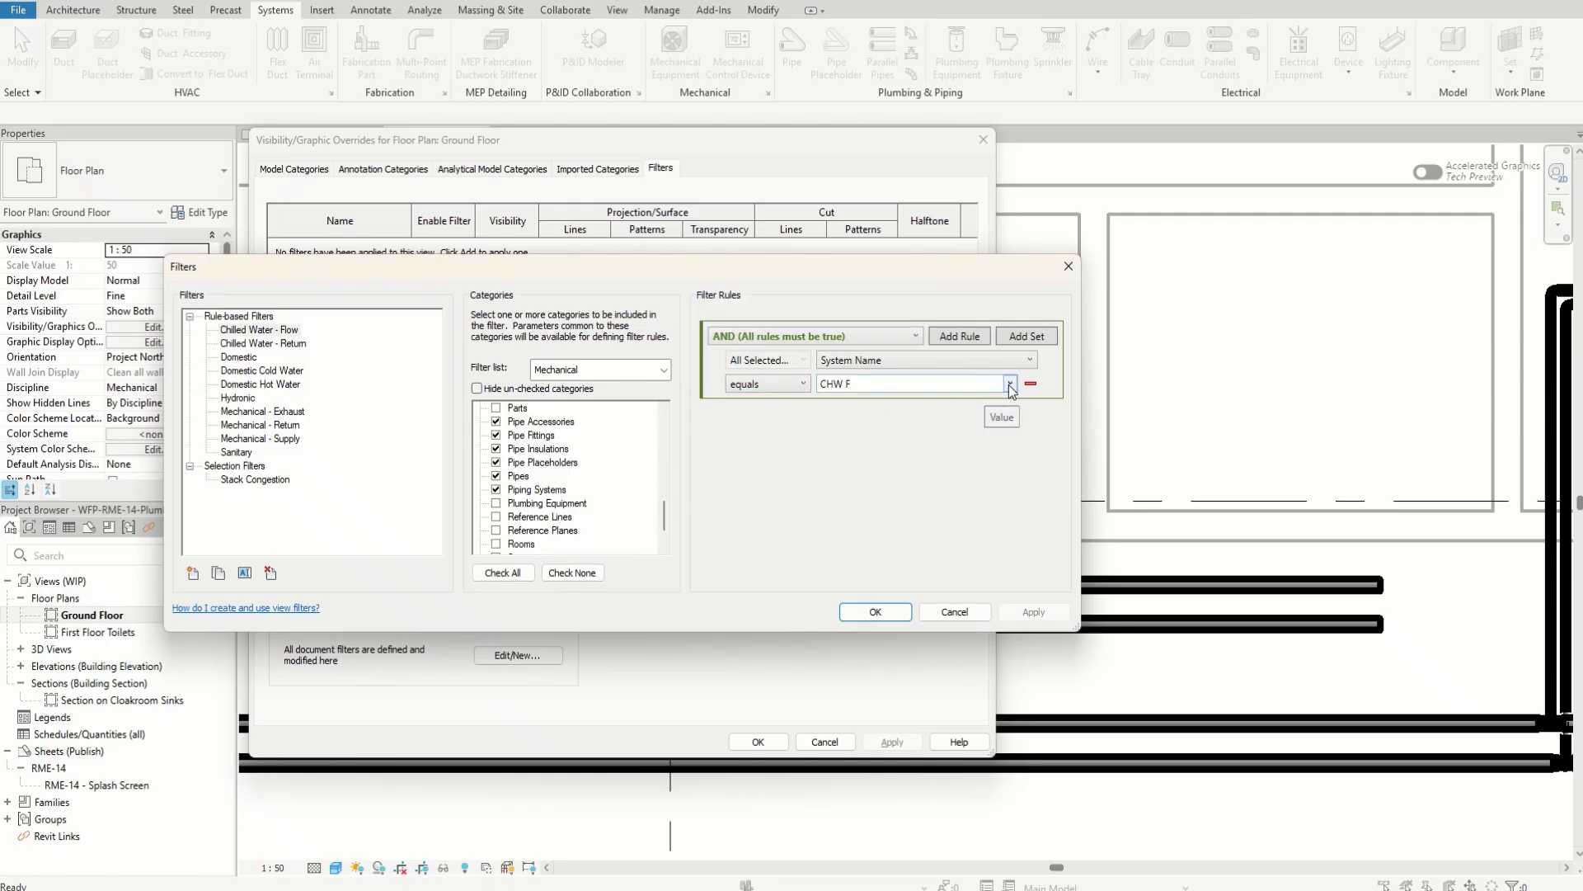
key("BackSpace")
left_click(895, 615)
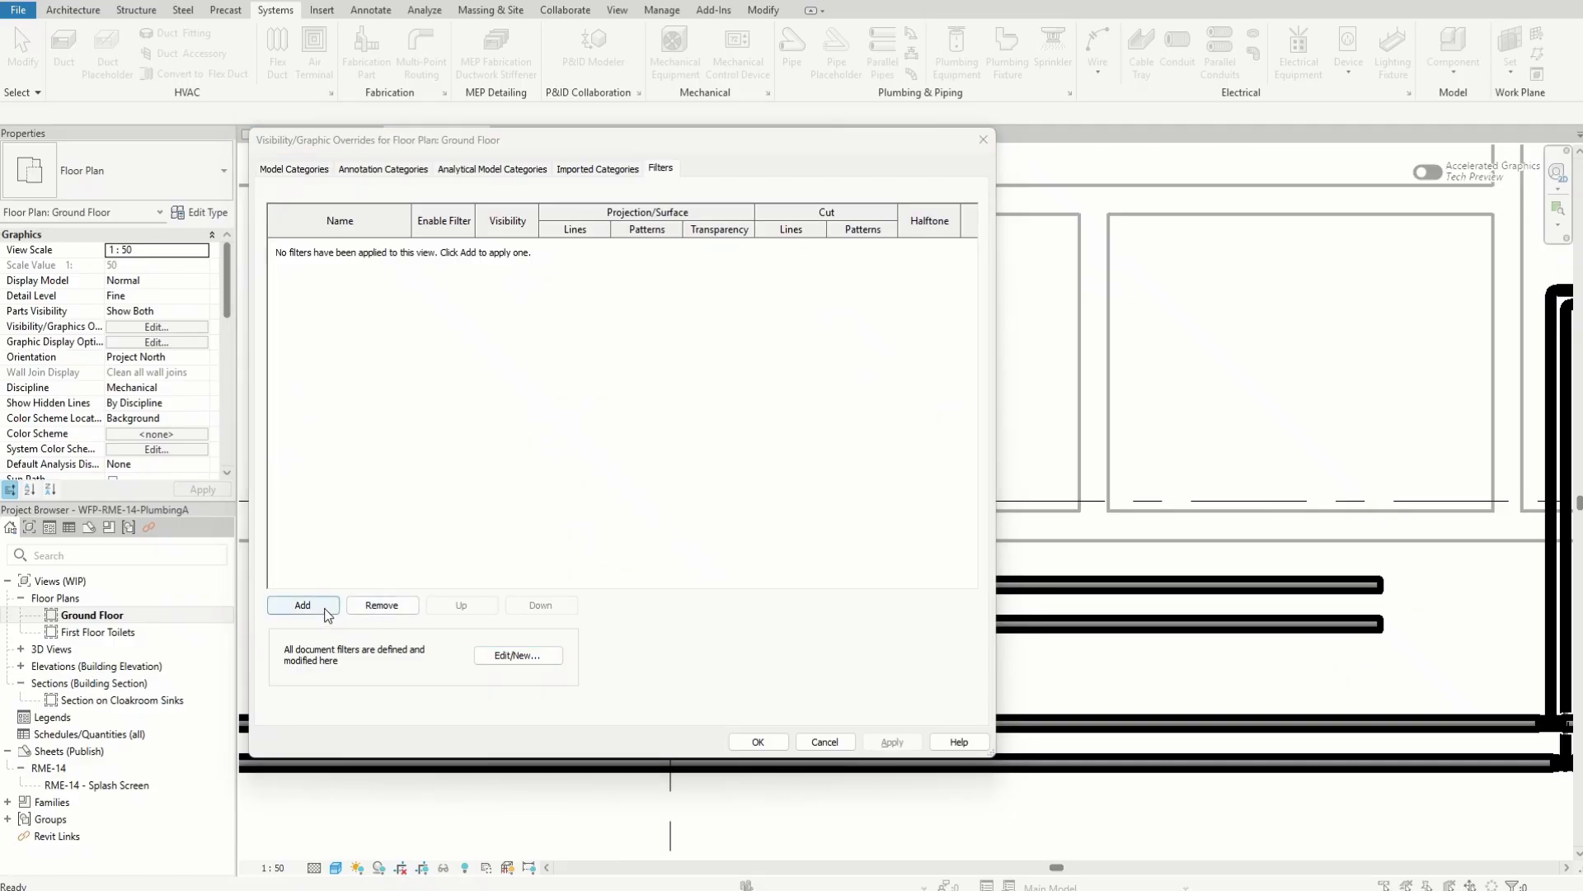
- Add the Chilled Water - Flow filter to the Ground Floor view's graphic overrides
left_click(303, 606)
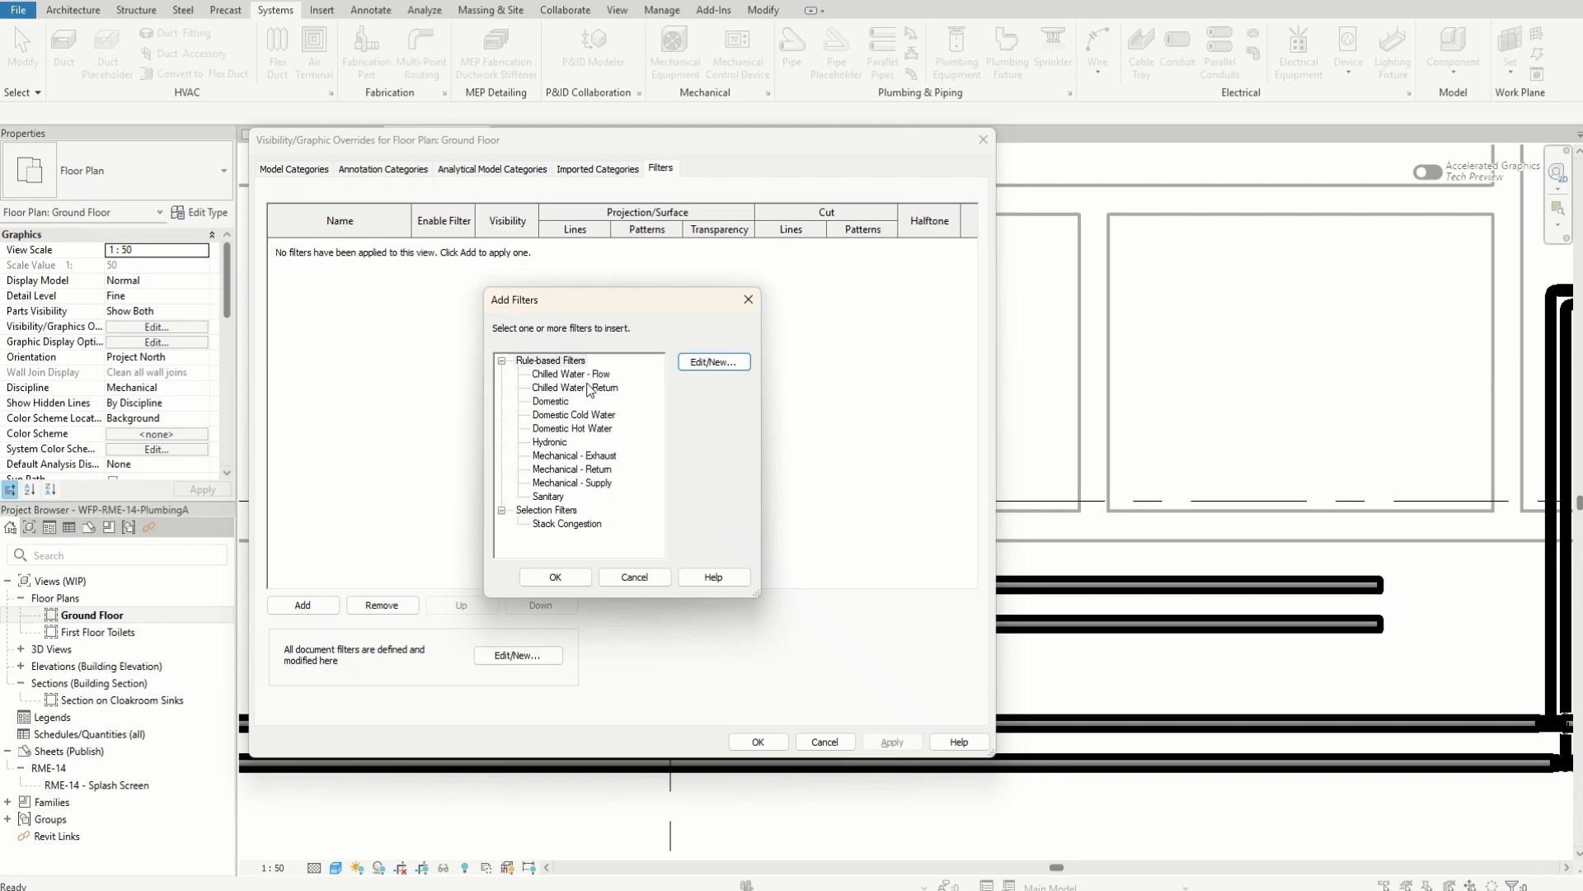
left_click(589, 375)
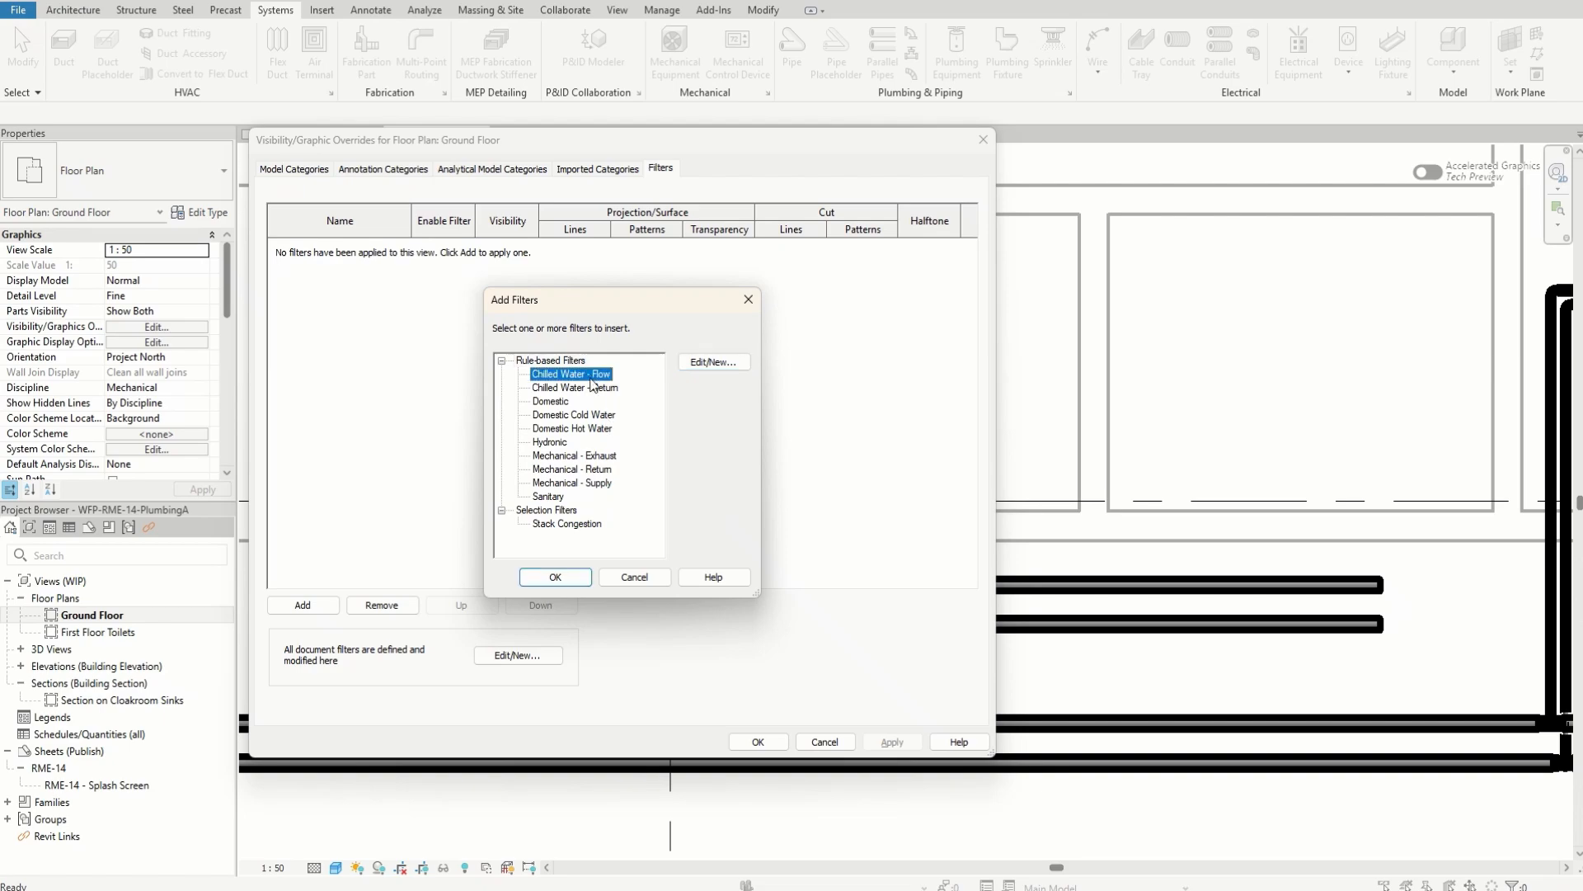
left_click(560, 576)
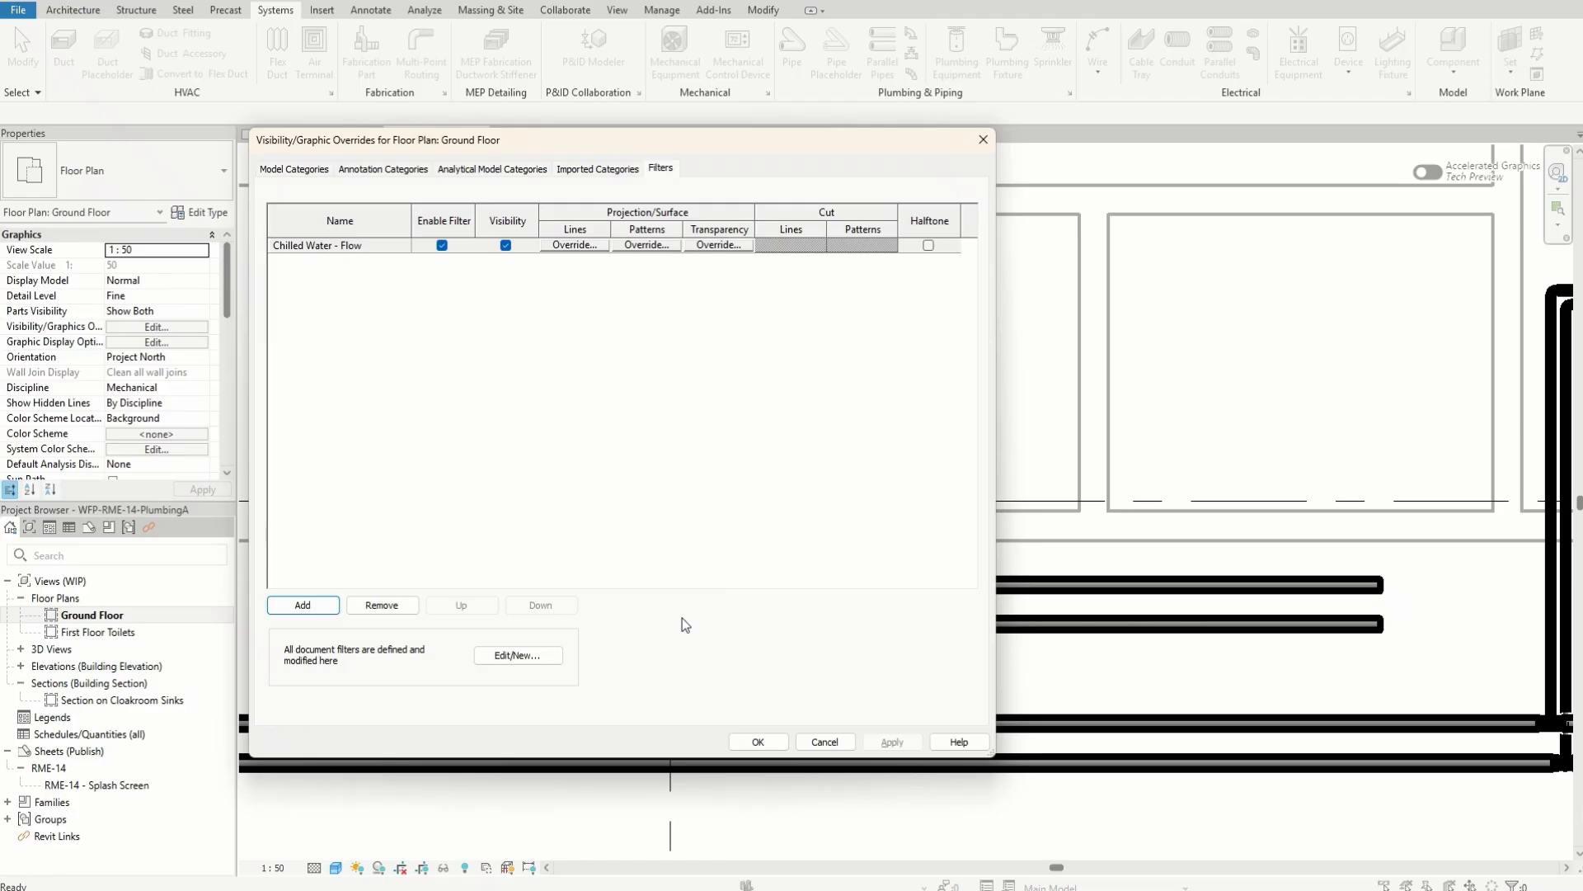
- Override the Chilled Water - Flow filter's projection foreground pattern with a solid fill in green
left_click(675, 388)
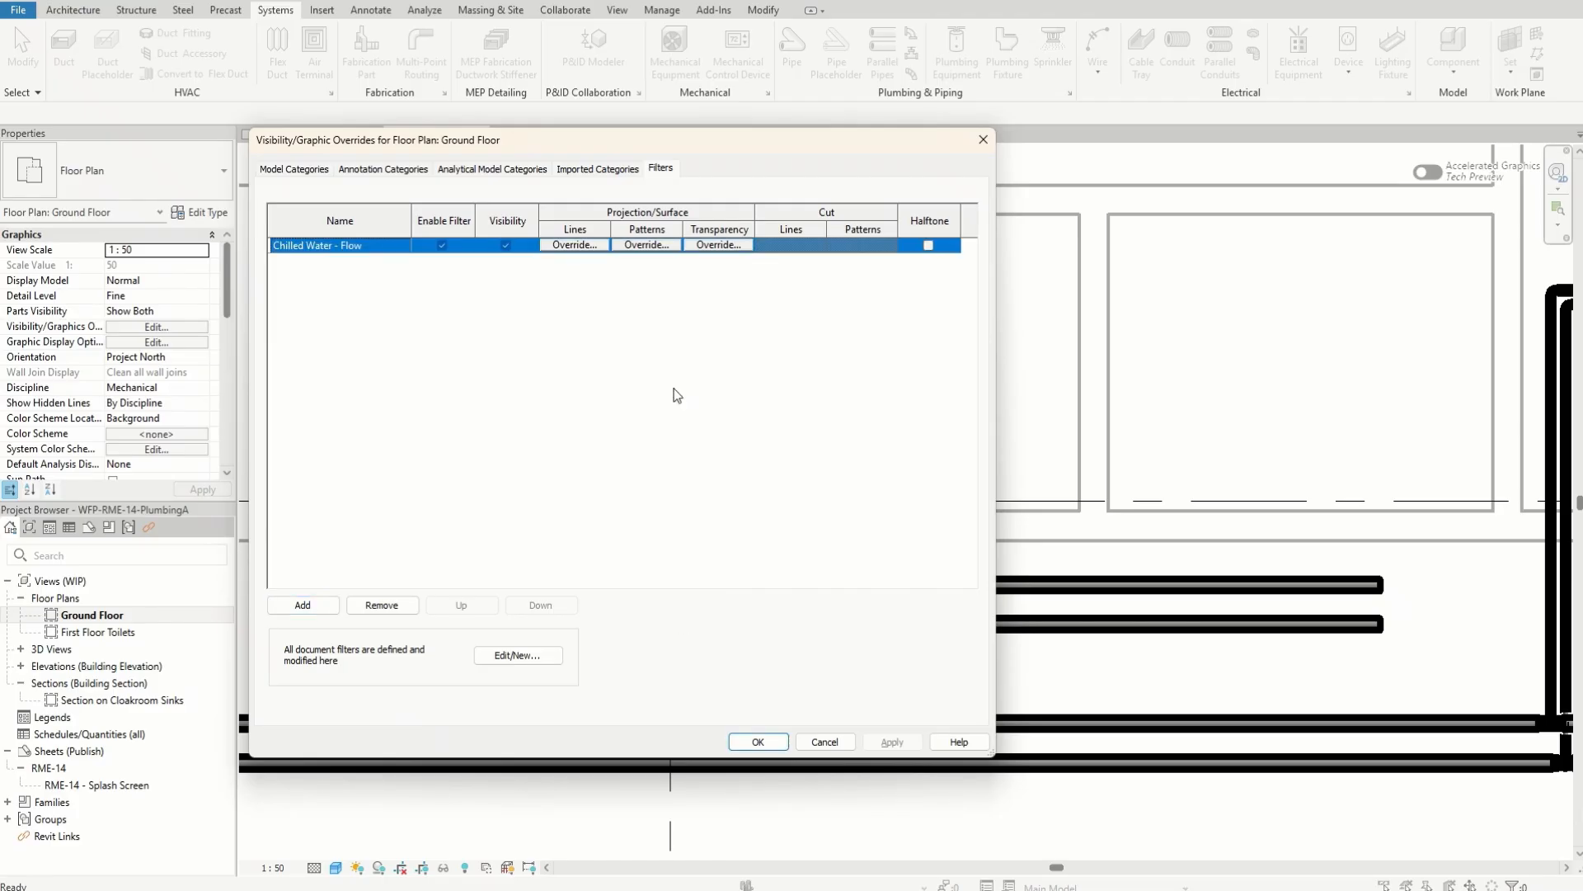
left_click(650, 245)
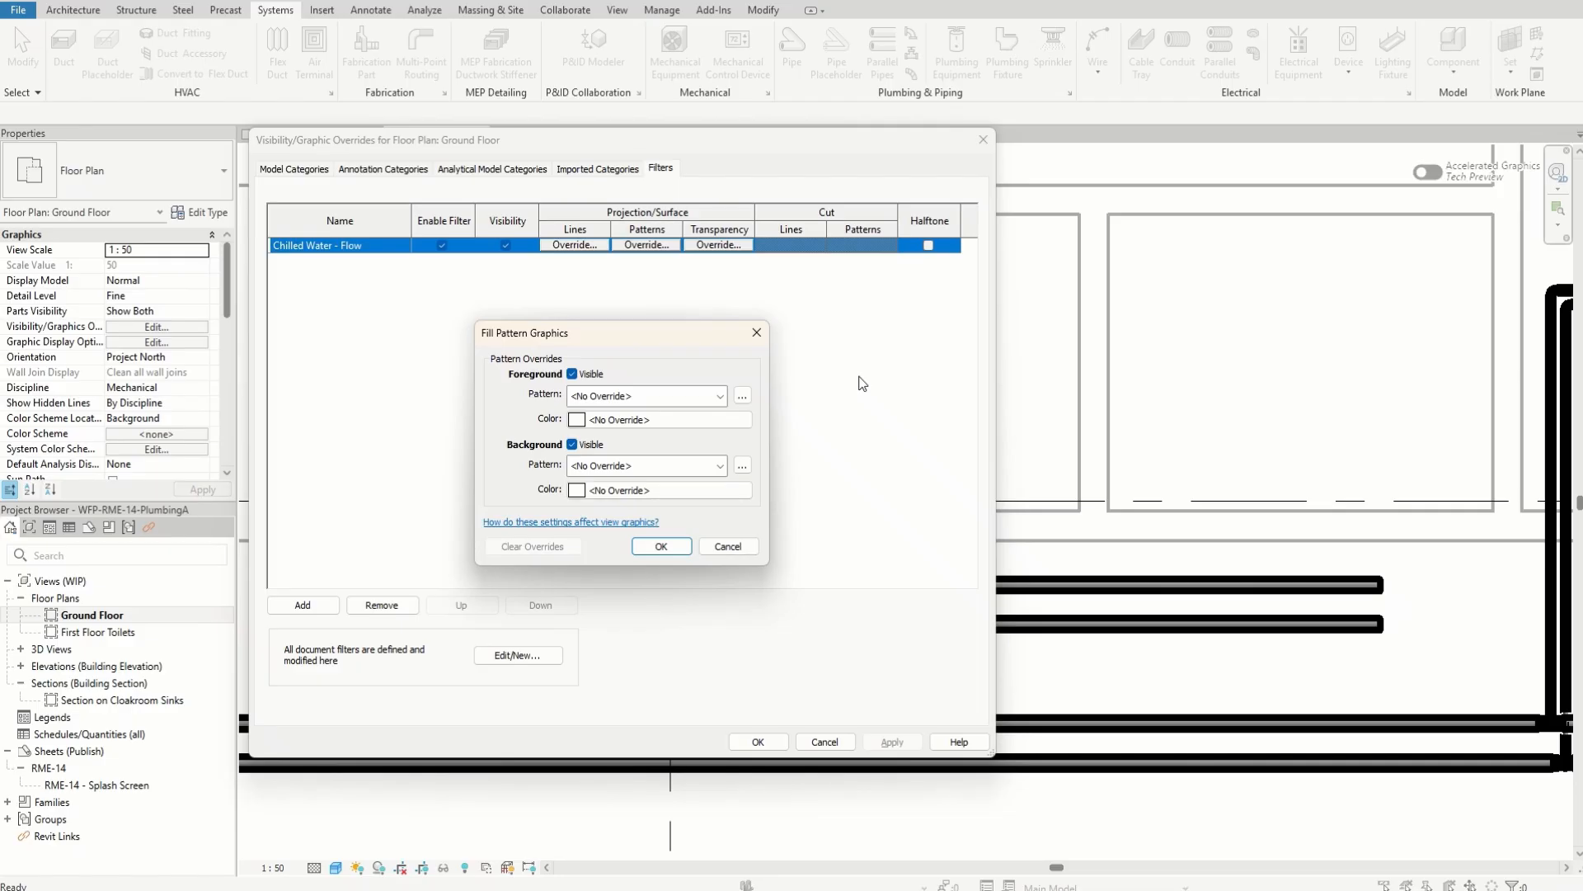
left_click(695, 399)
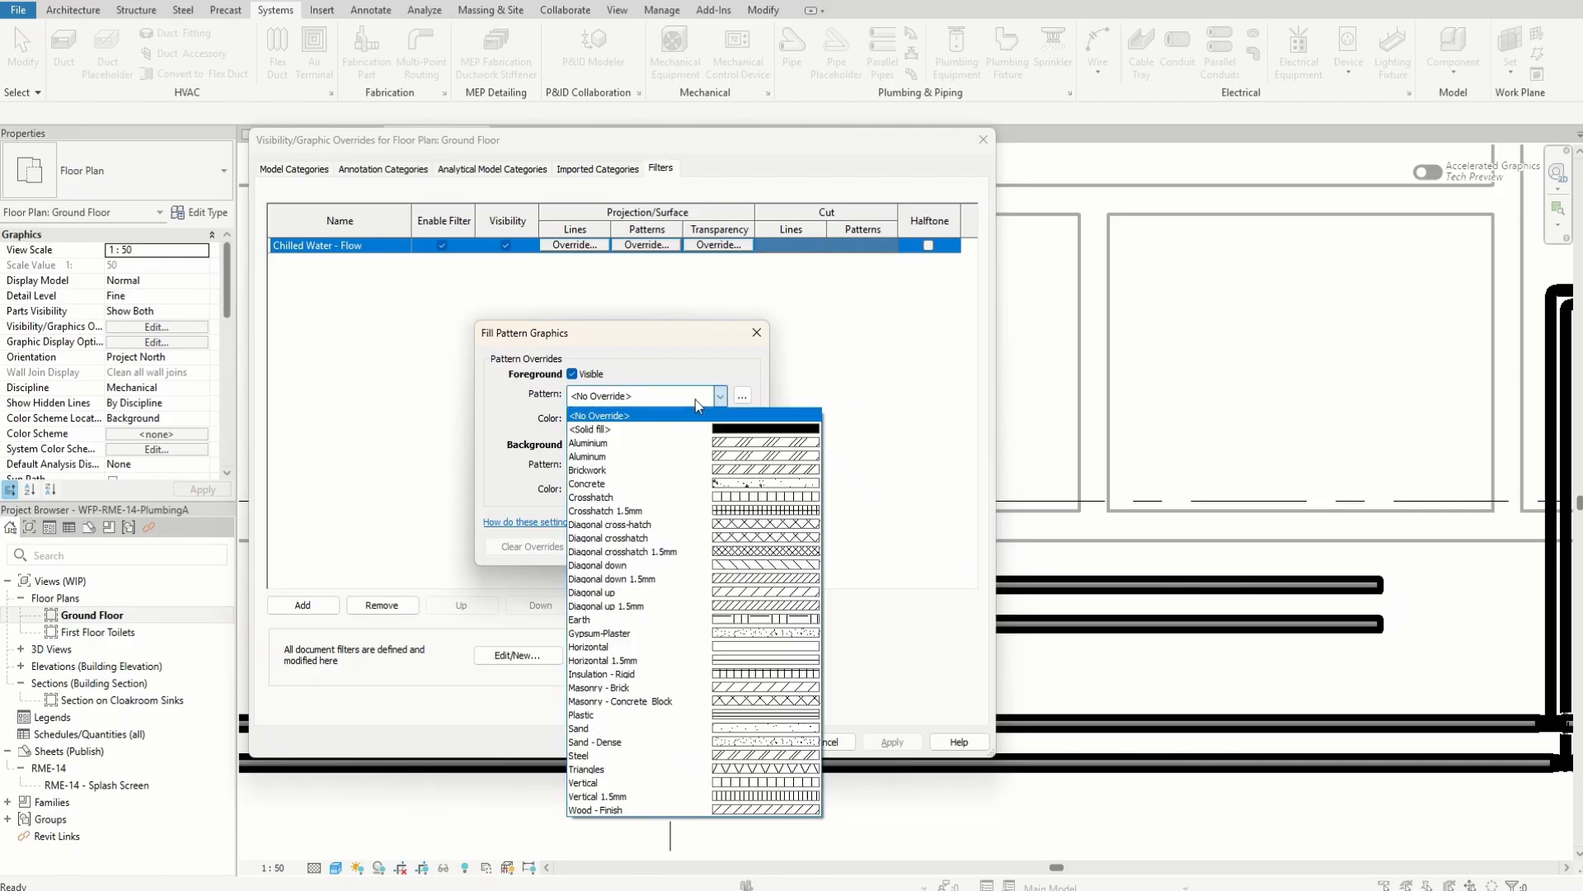
left_click(676, 426)
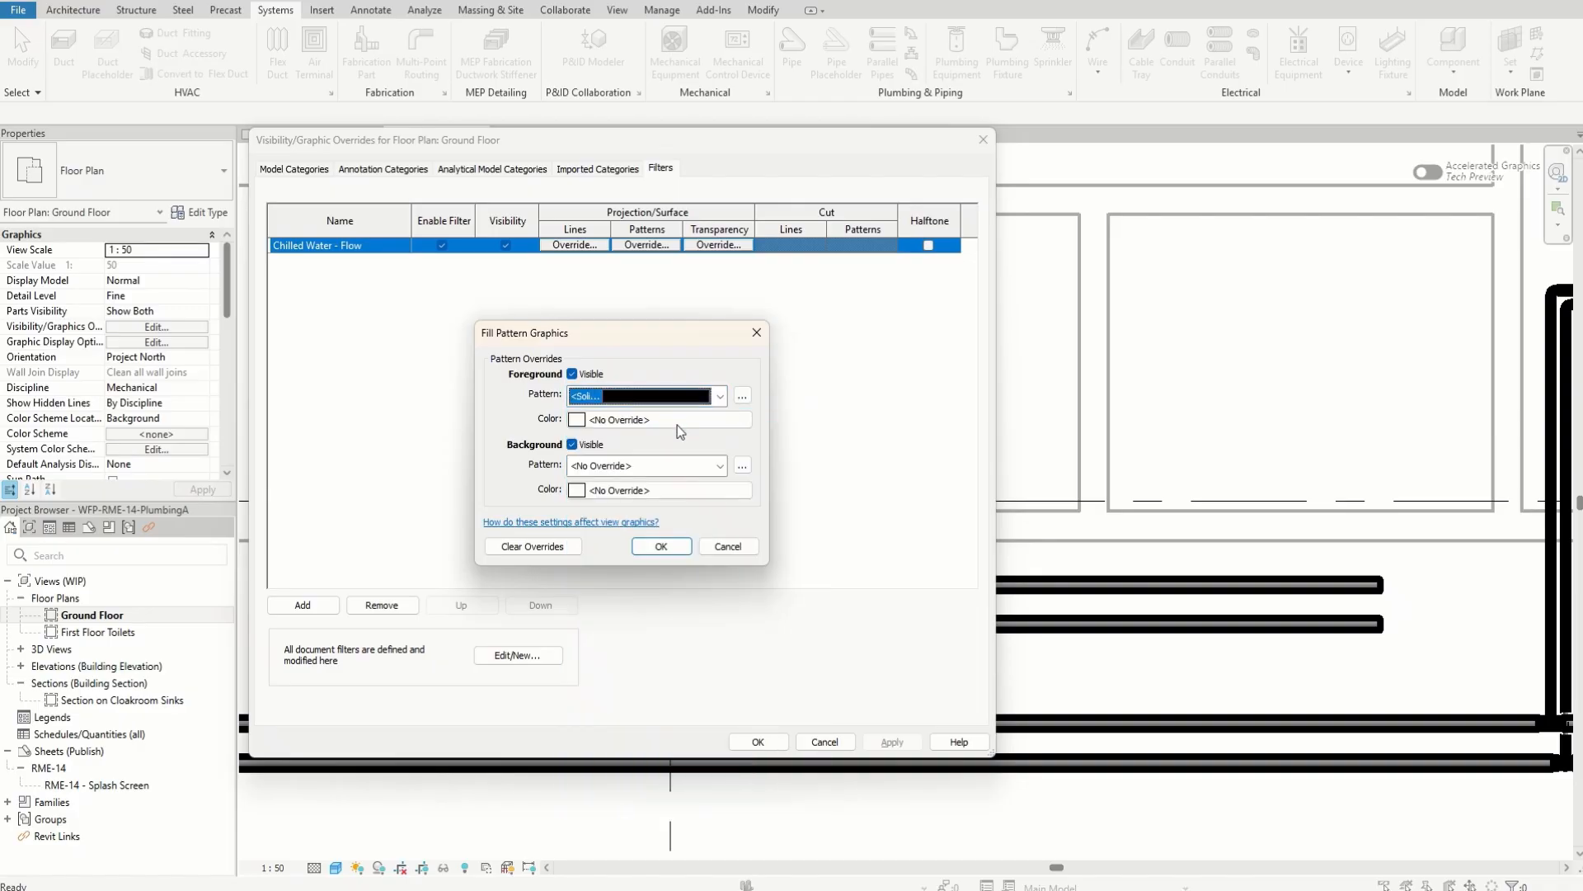
left_click(660, 421)
left_click(514, 464)
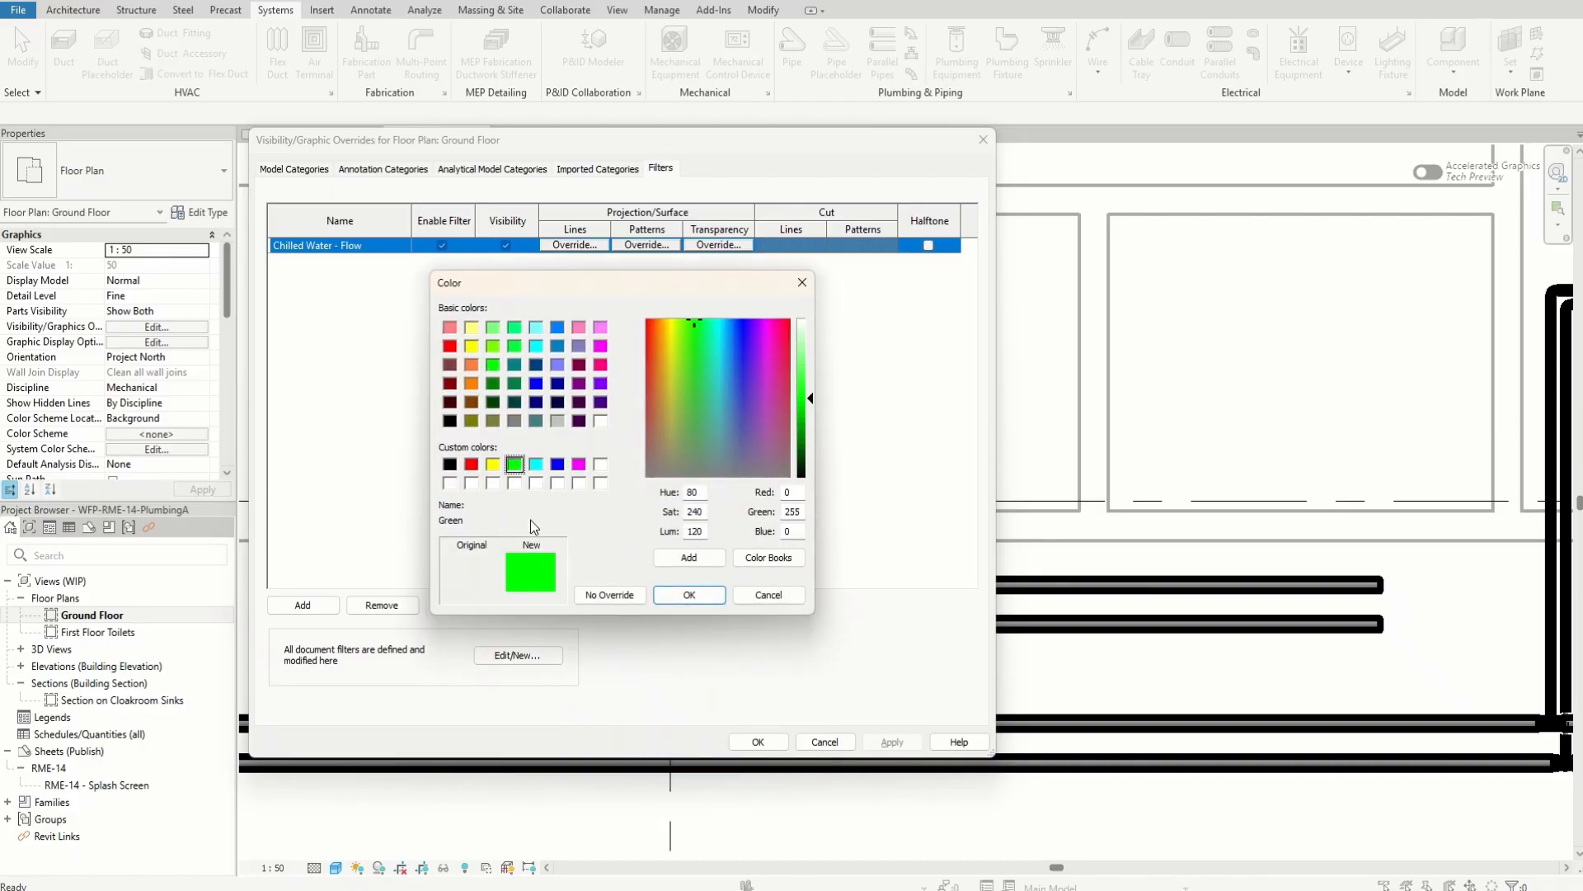
left_click(689, 595)
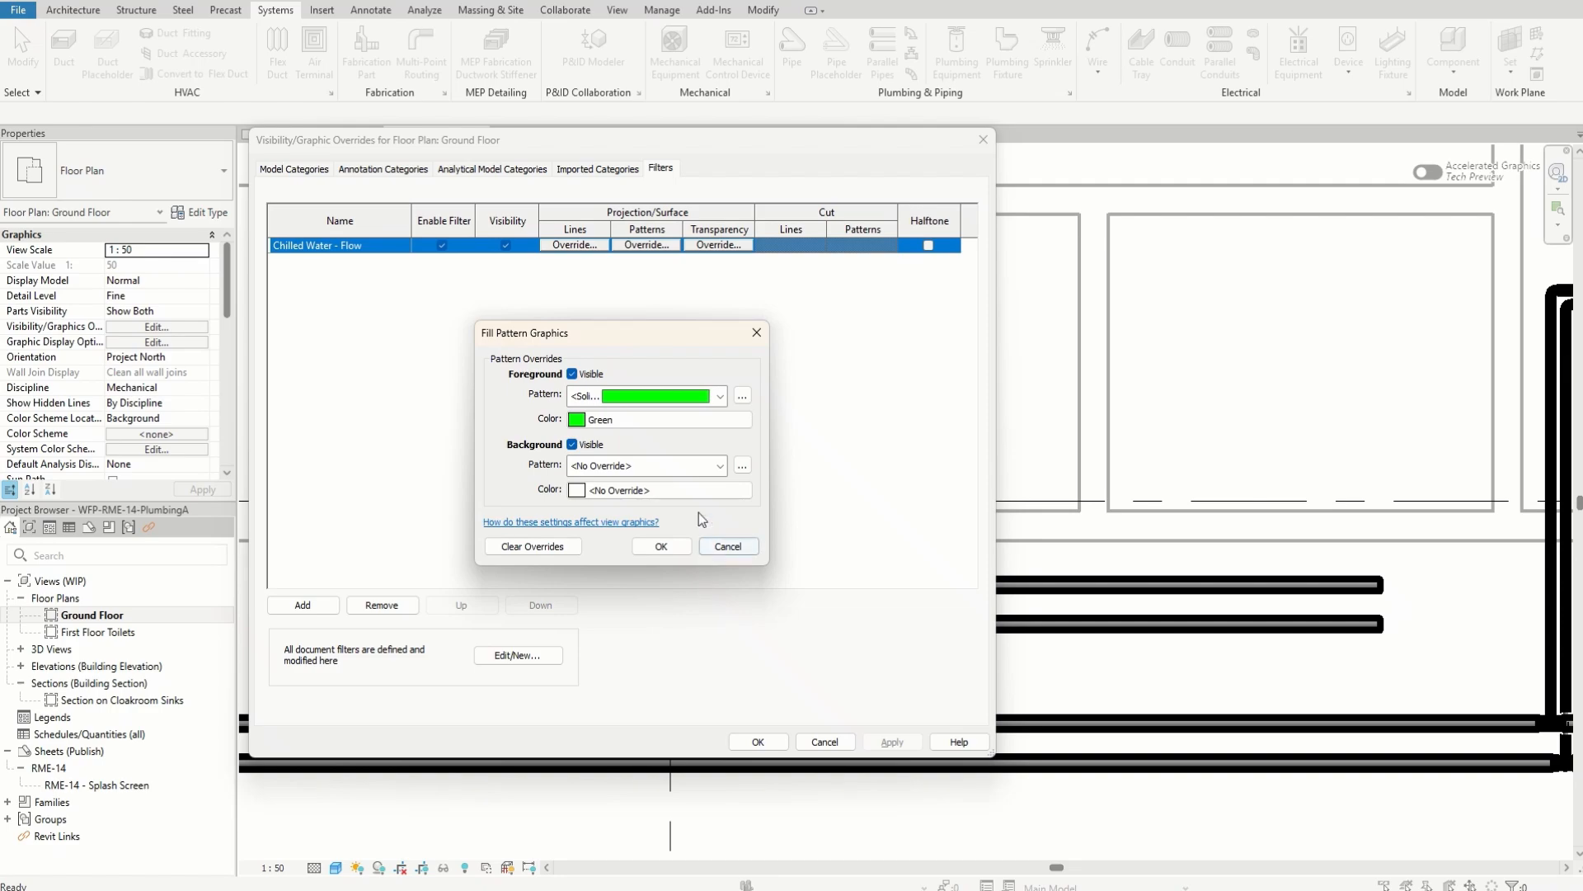
- Set the filter's background pattern to a green solid fill and apply the overrides to the Ground Floor view
left_click(696, 466)
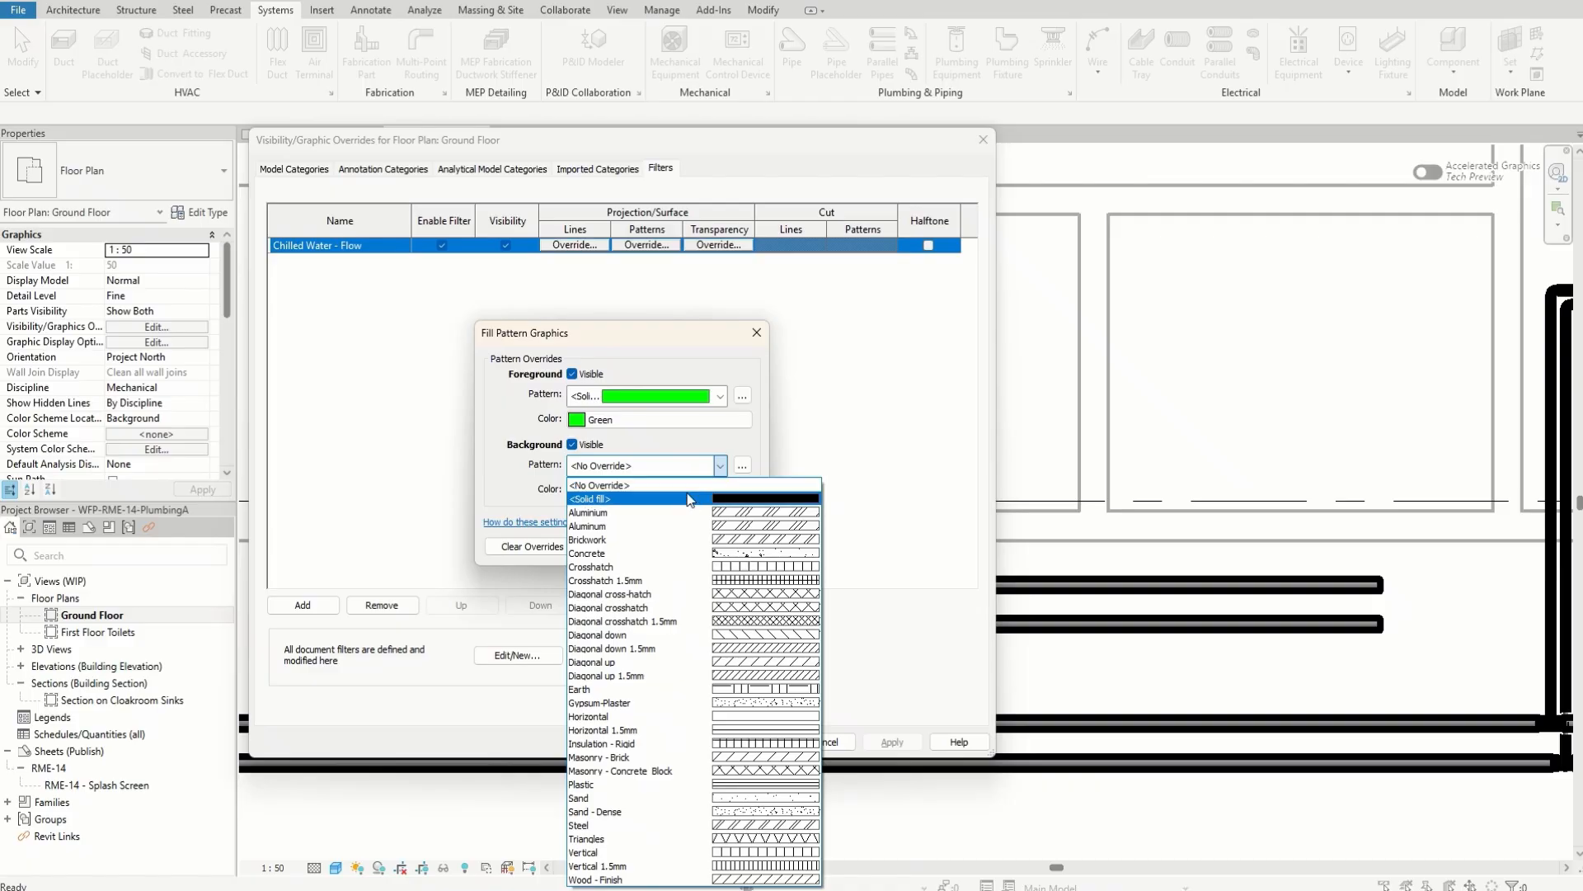
left_click(687, 493)
left_click(680, 493)
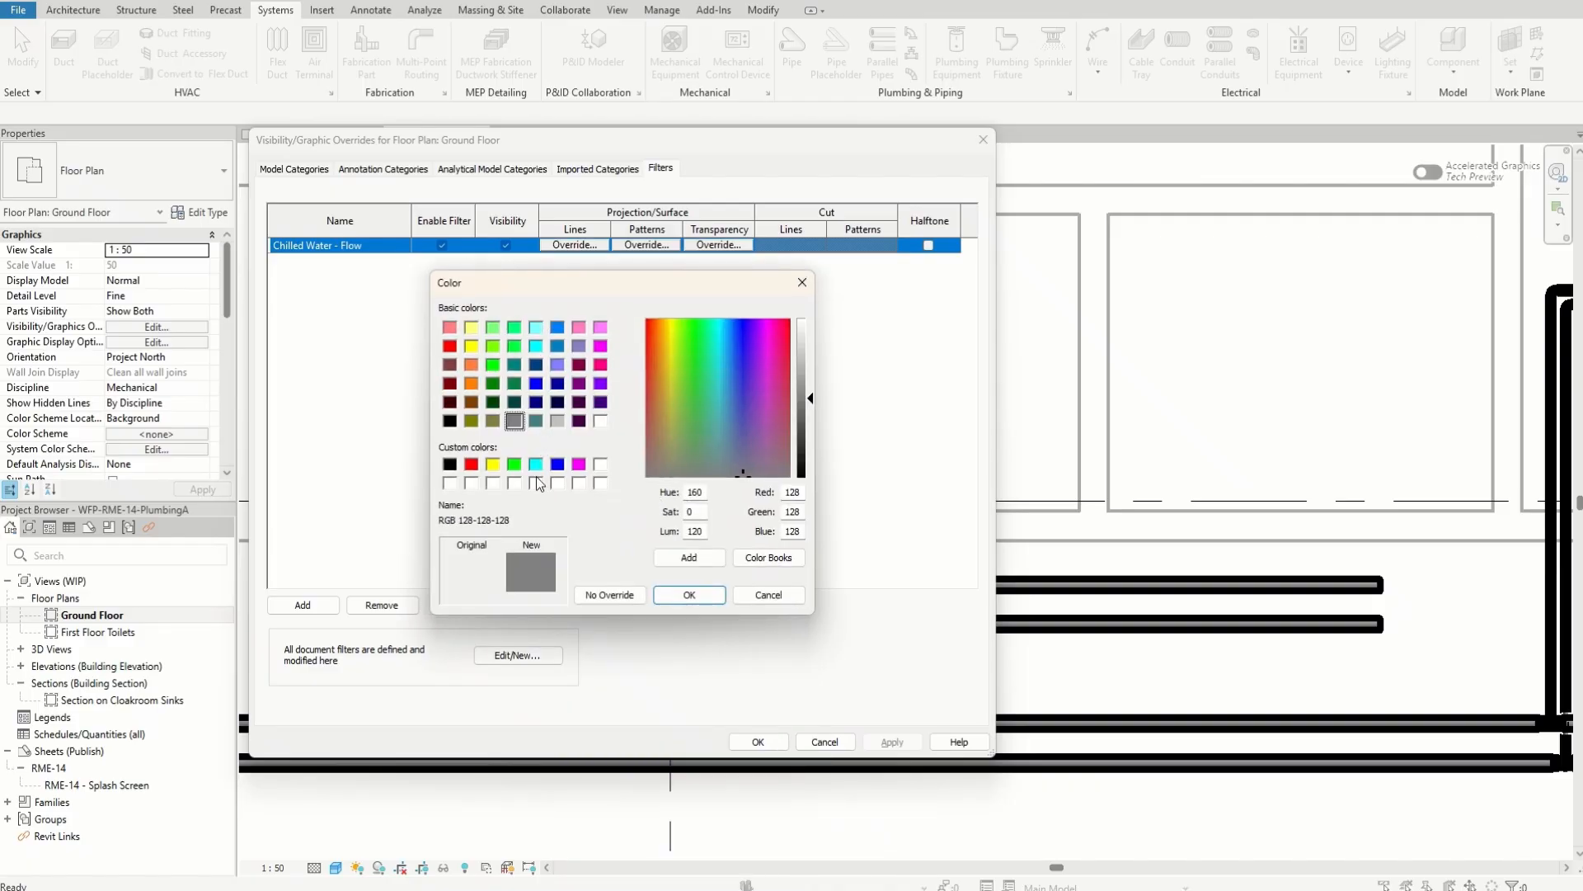
left_click(514, 464)
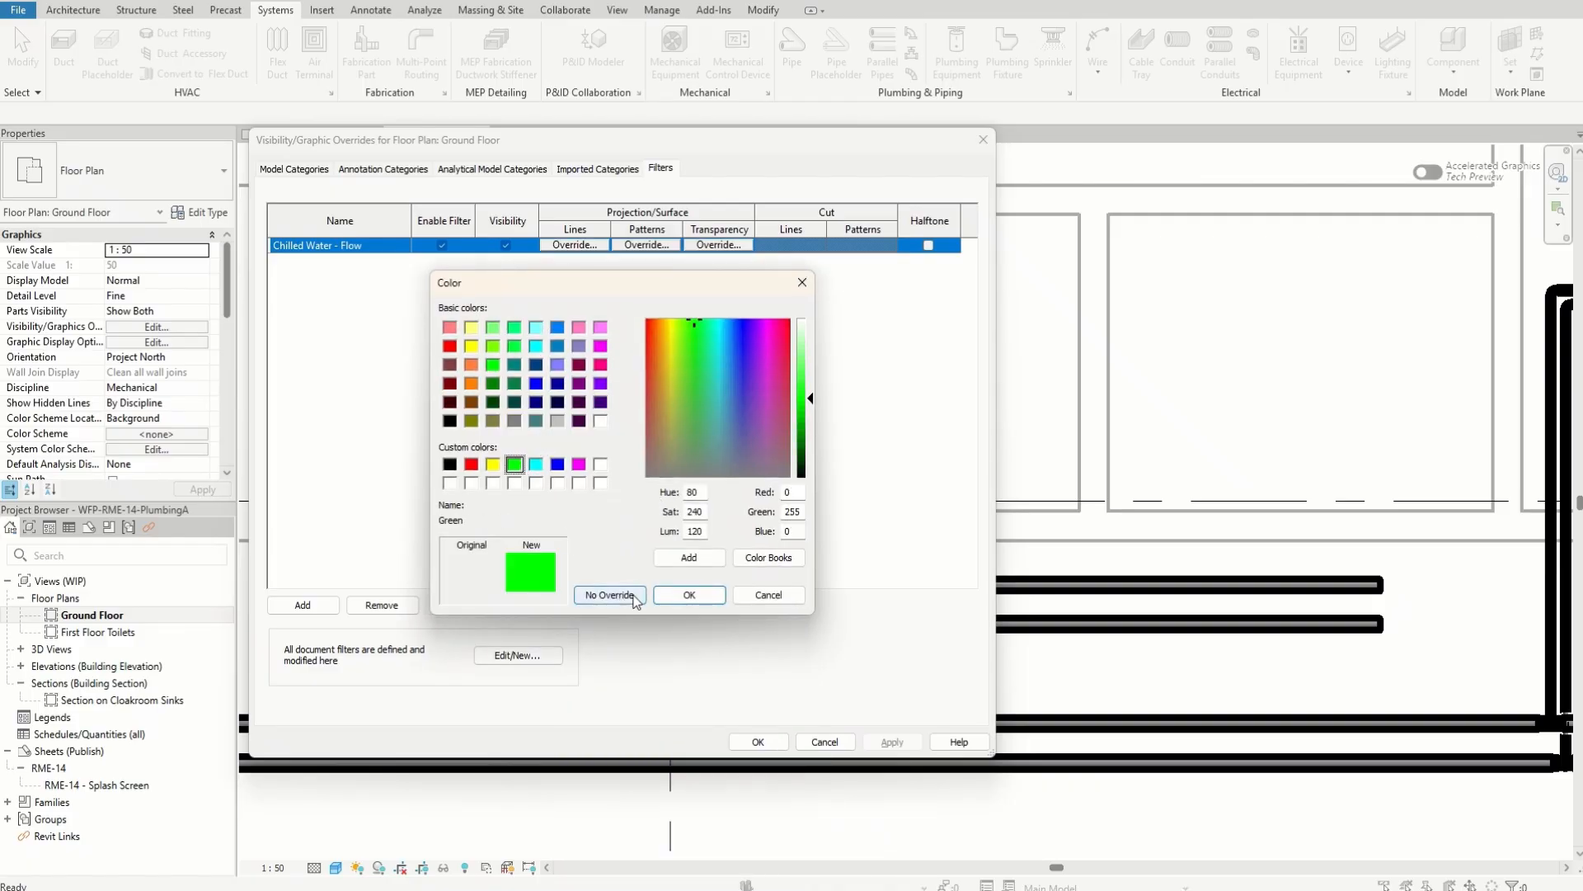
left_click(673, 595)
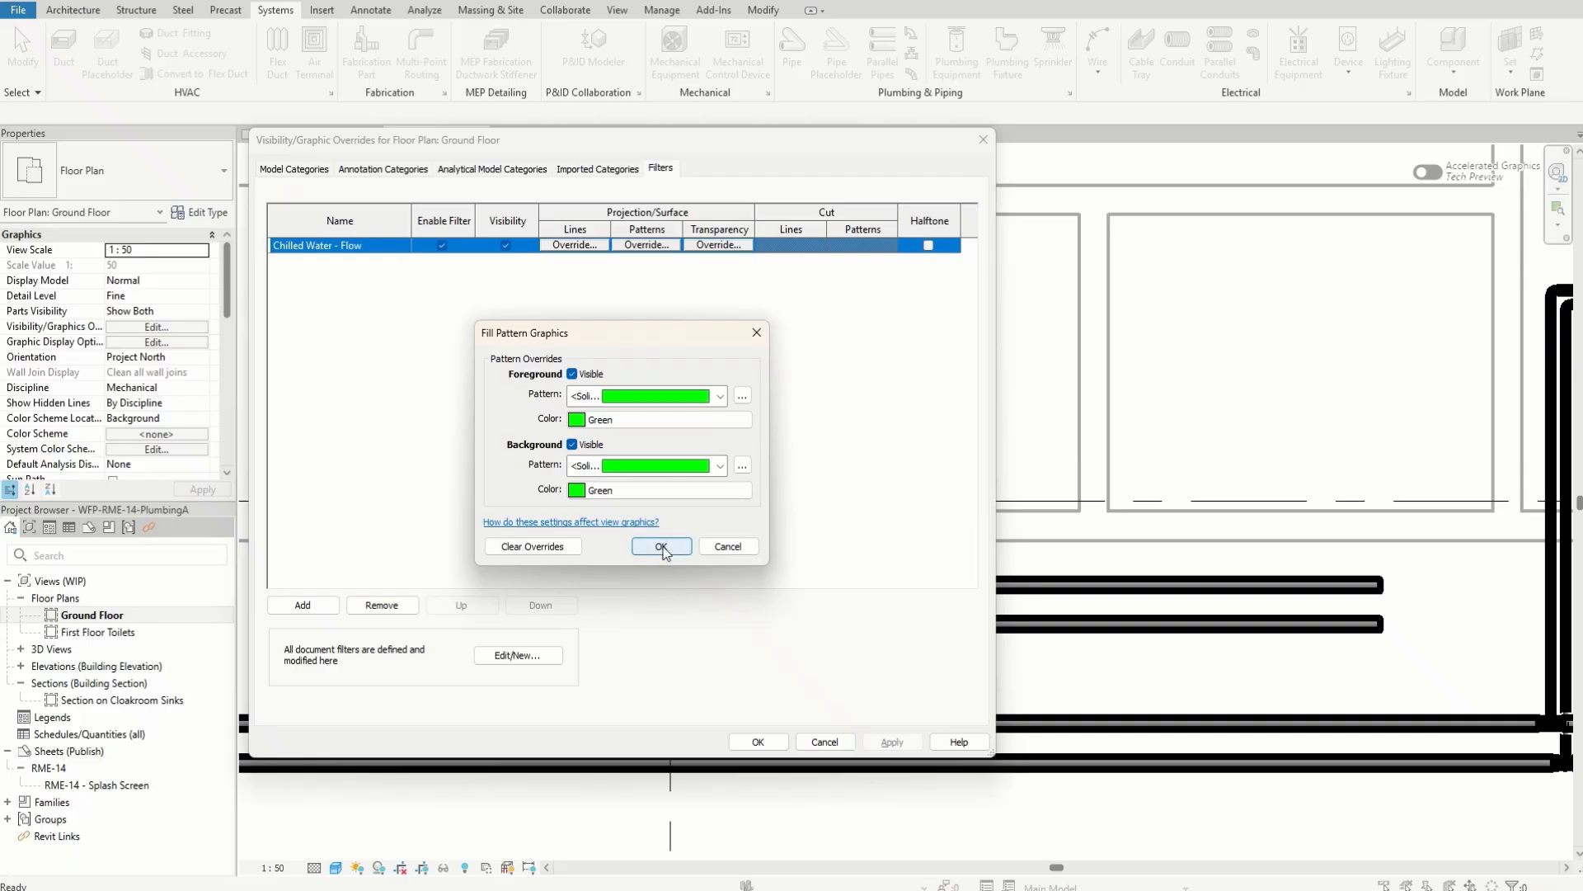
left_click(663, 549)
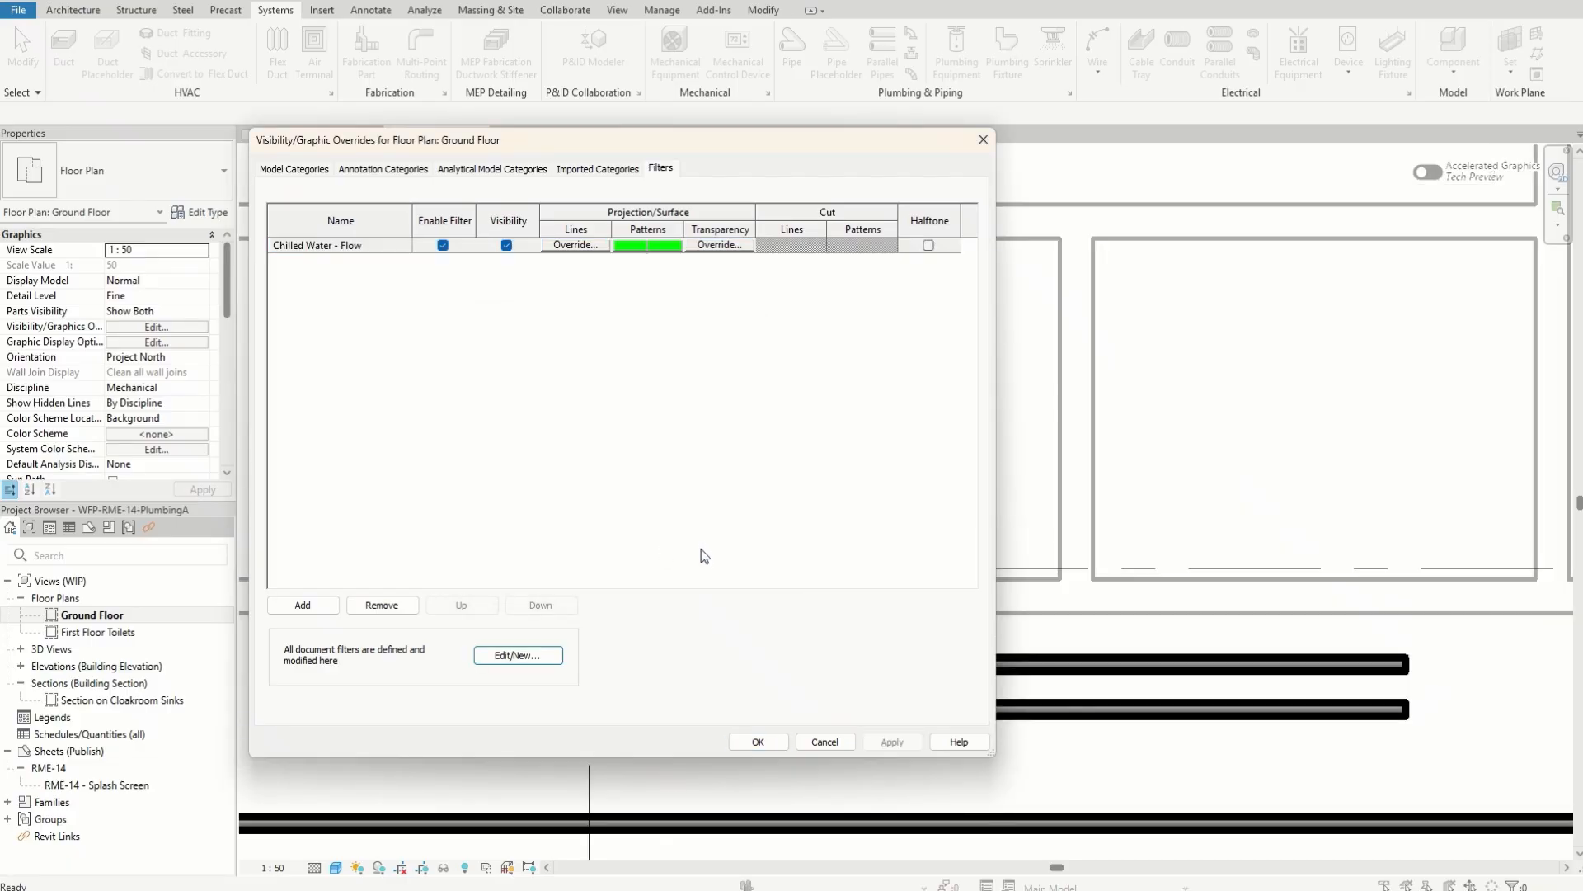
left_click(746, 741)
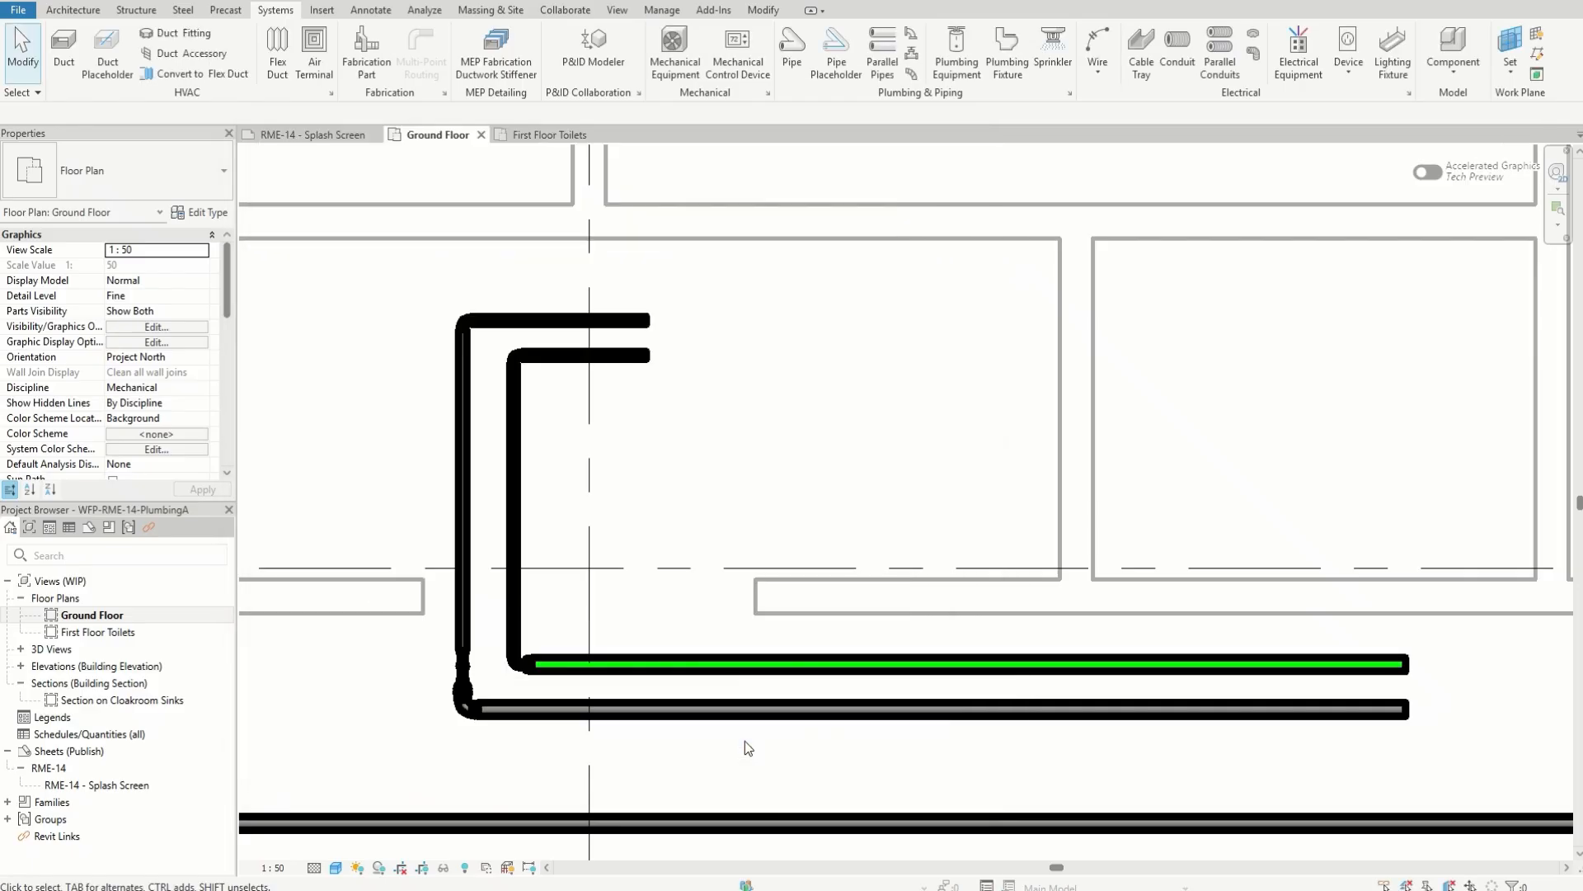
- Examine how the filter colours the two branch pipes and their elbows beside the corridor
scroll(552, 665, "up", 4)
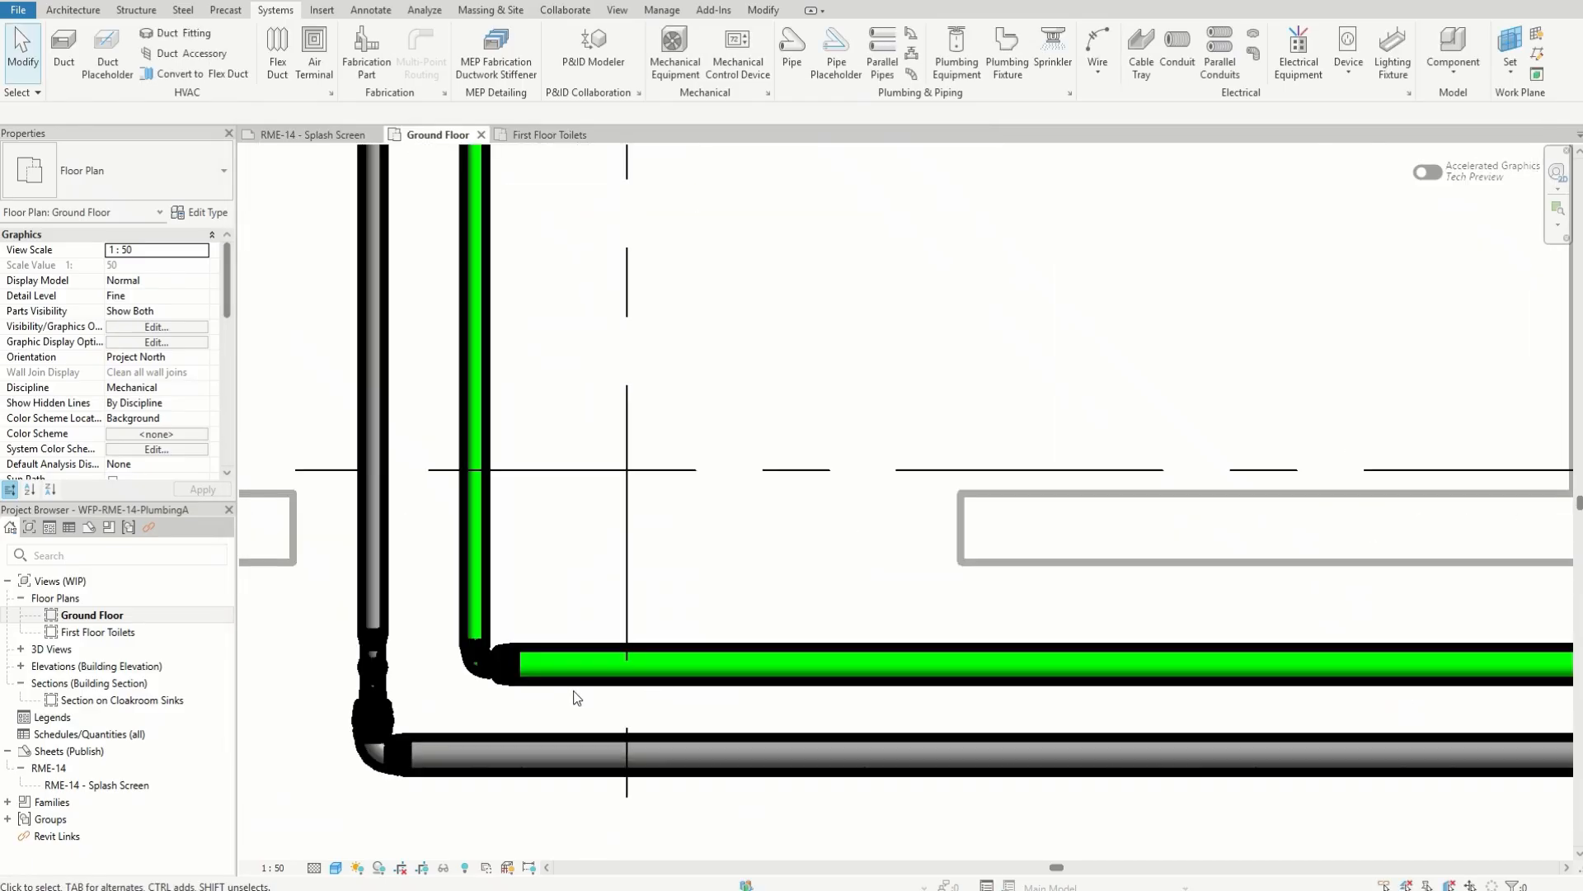
middle_click_drag(541, 699, 655, 651)
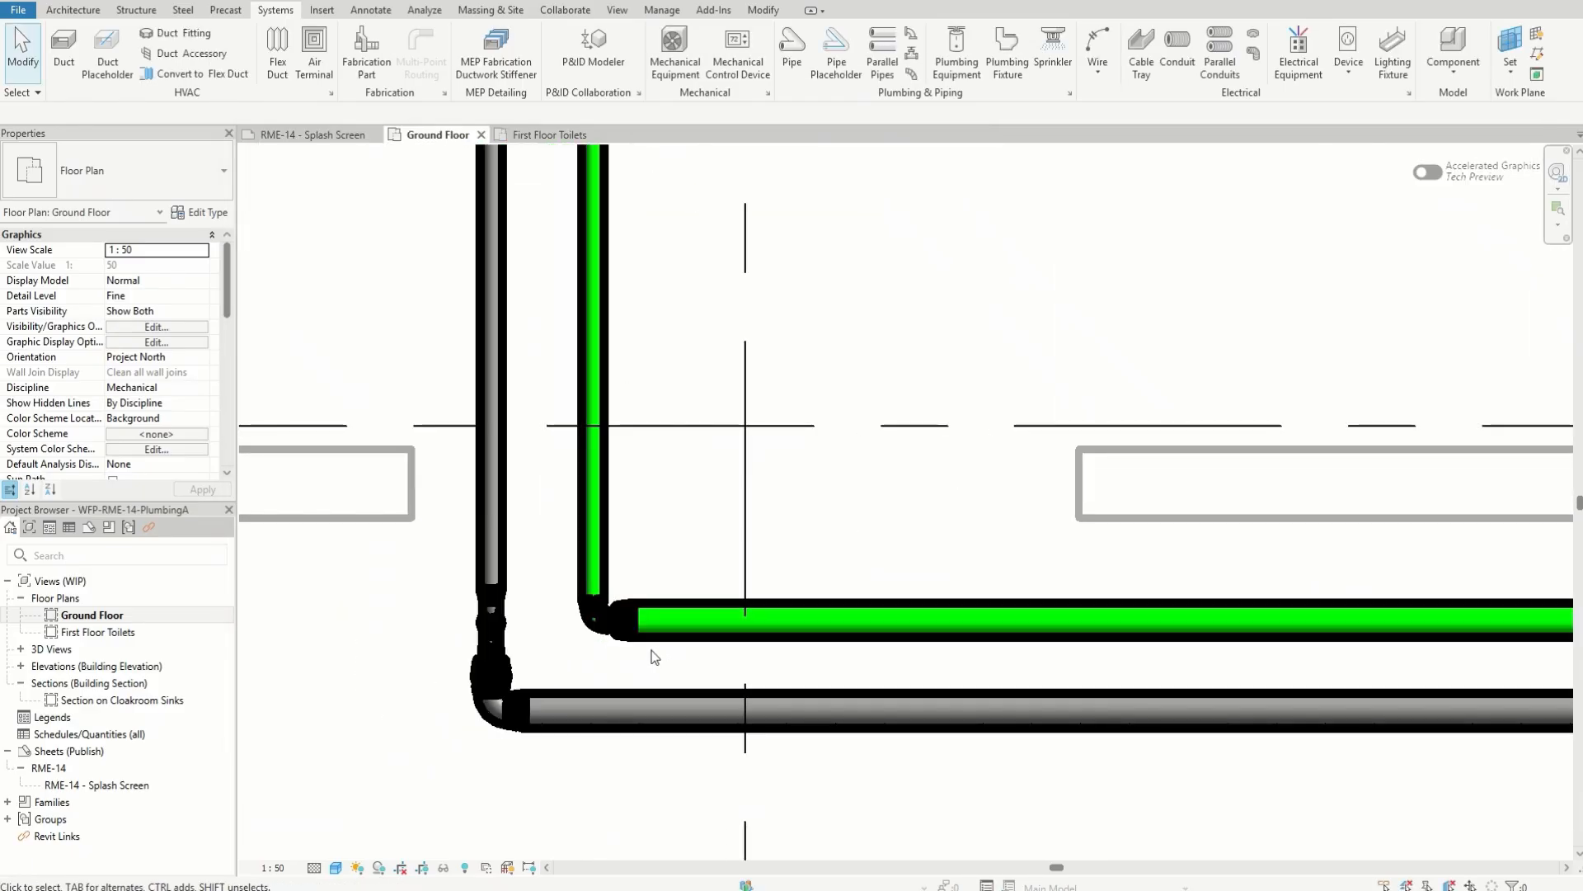
scroll(627, 687, "down", 2)
middle_click_drag(945, 662, 731, 586)
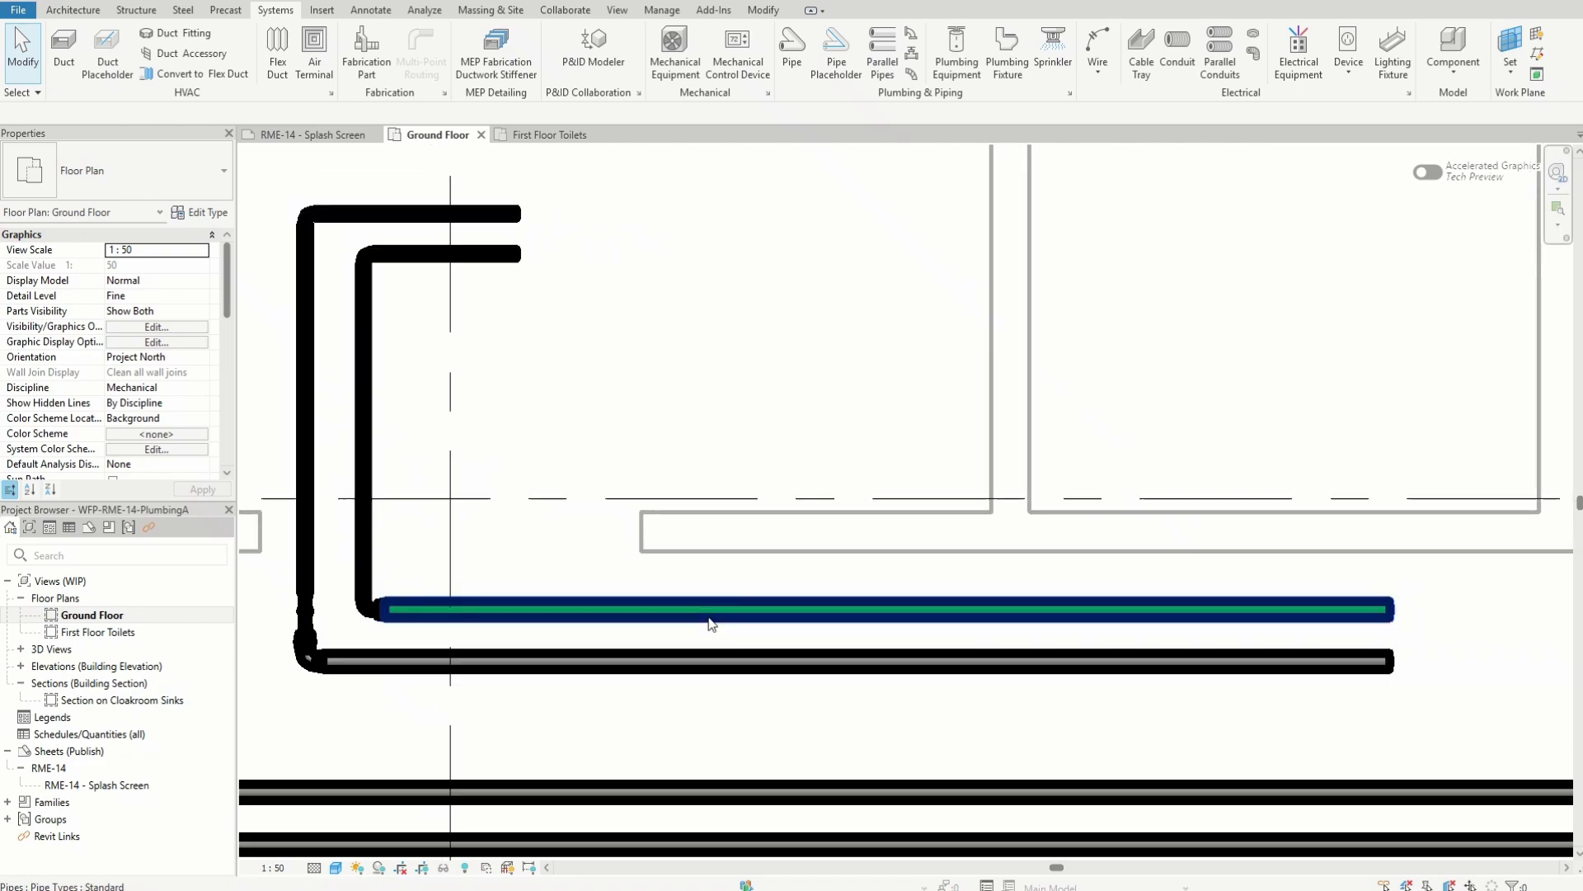
middle_click_drag(420, 452, 827, 485)
scroll(660, 697, "up", 5)
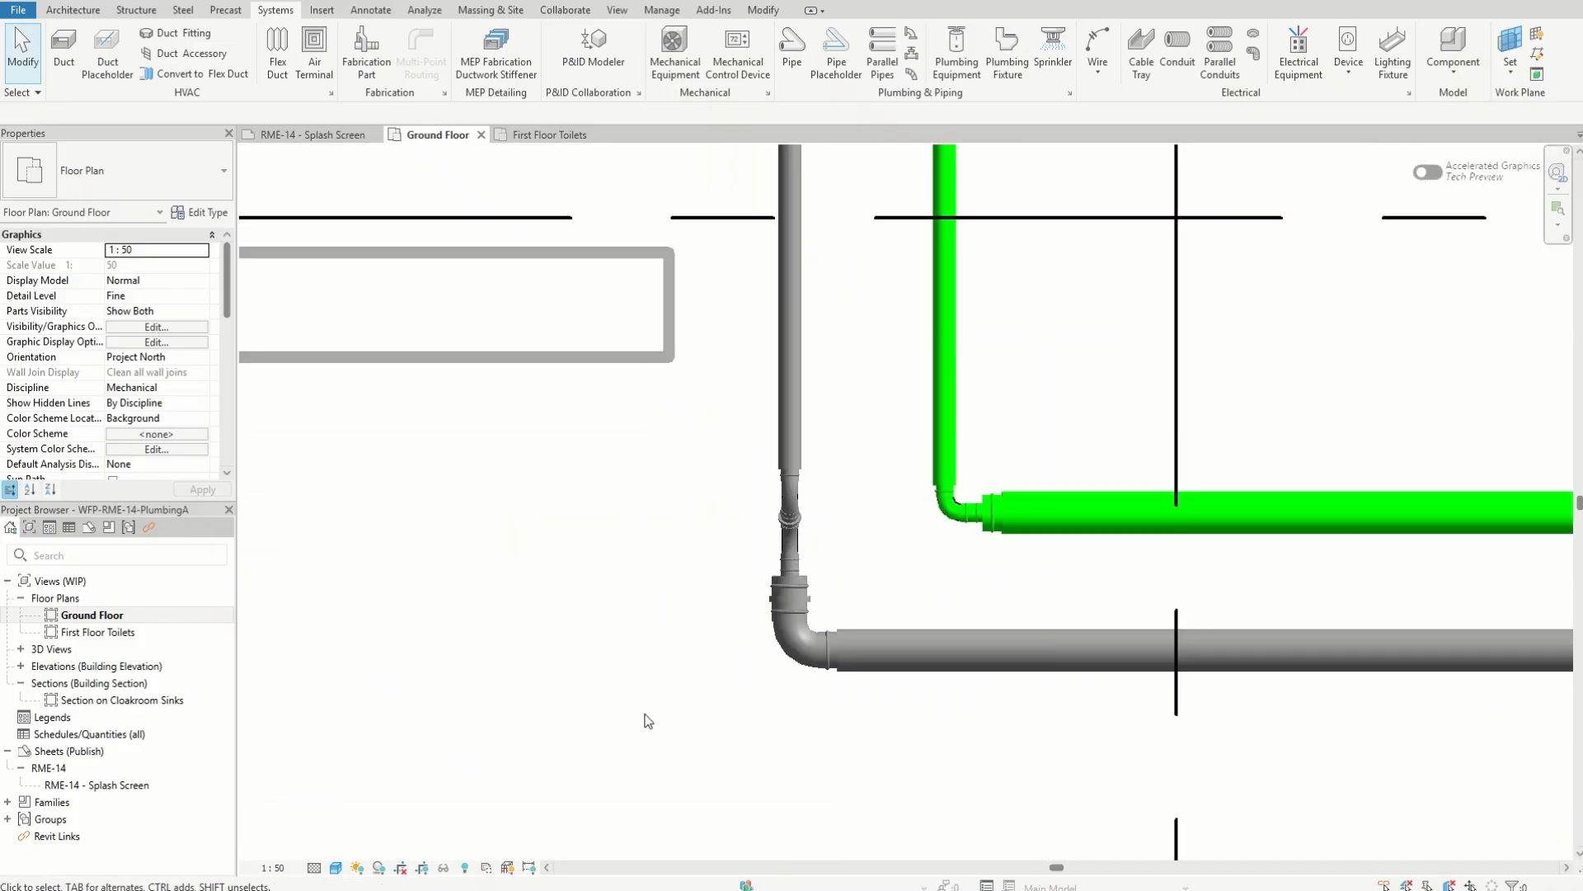
scroll(782, 625, "down", 5)
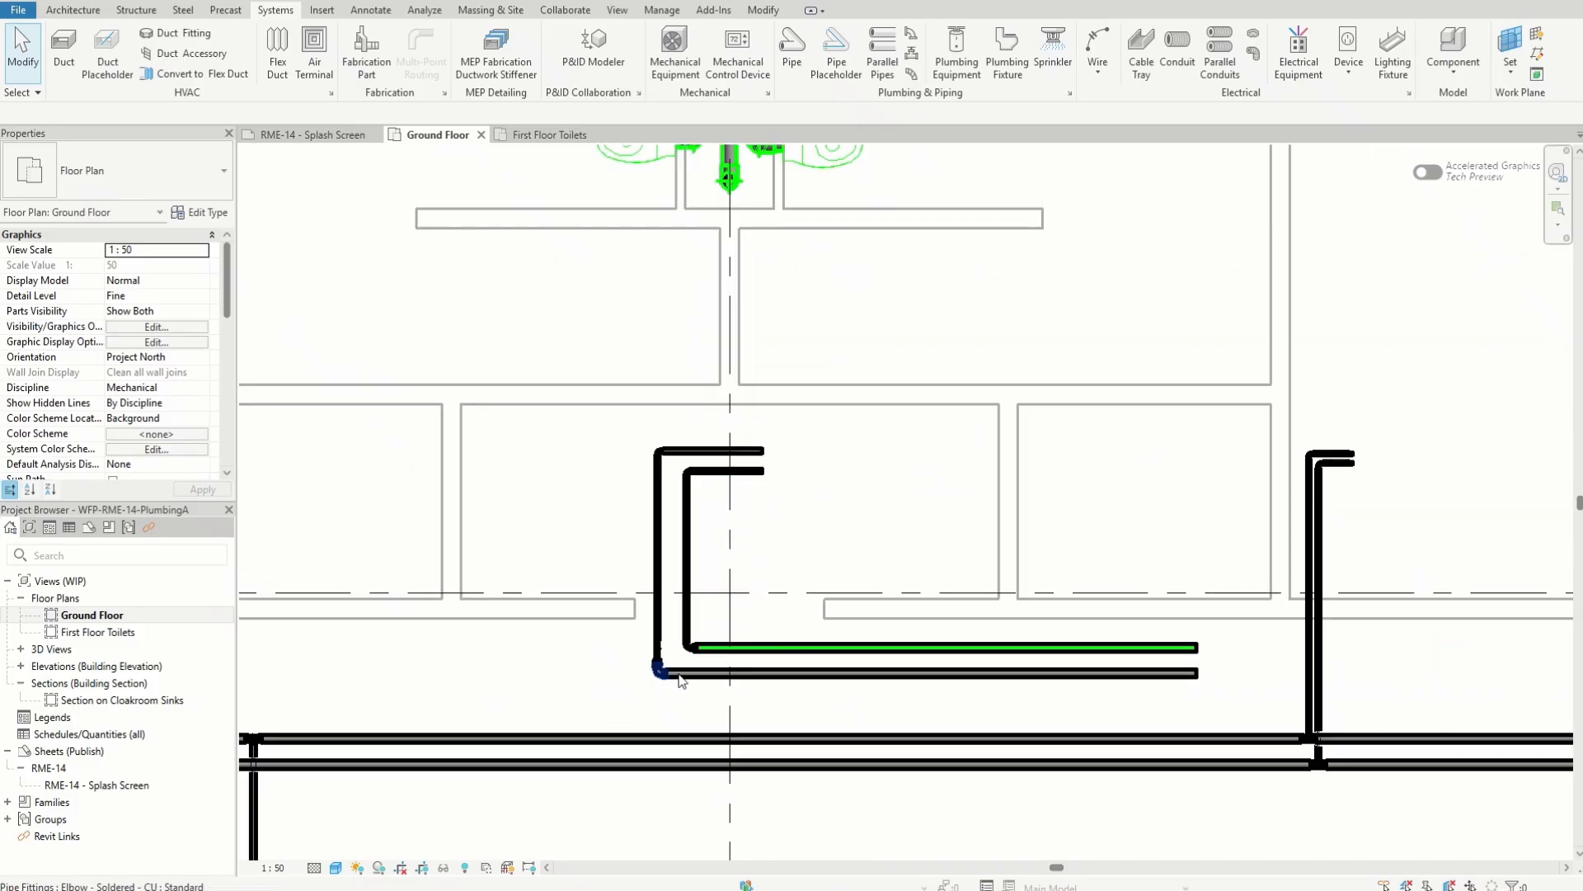
scroll(989, 676, "up", 2)
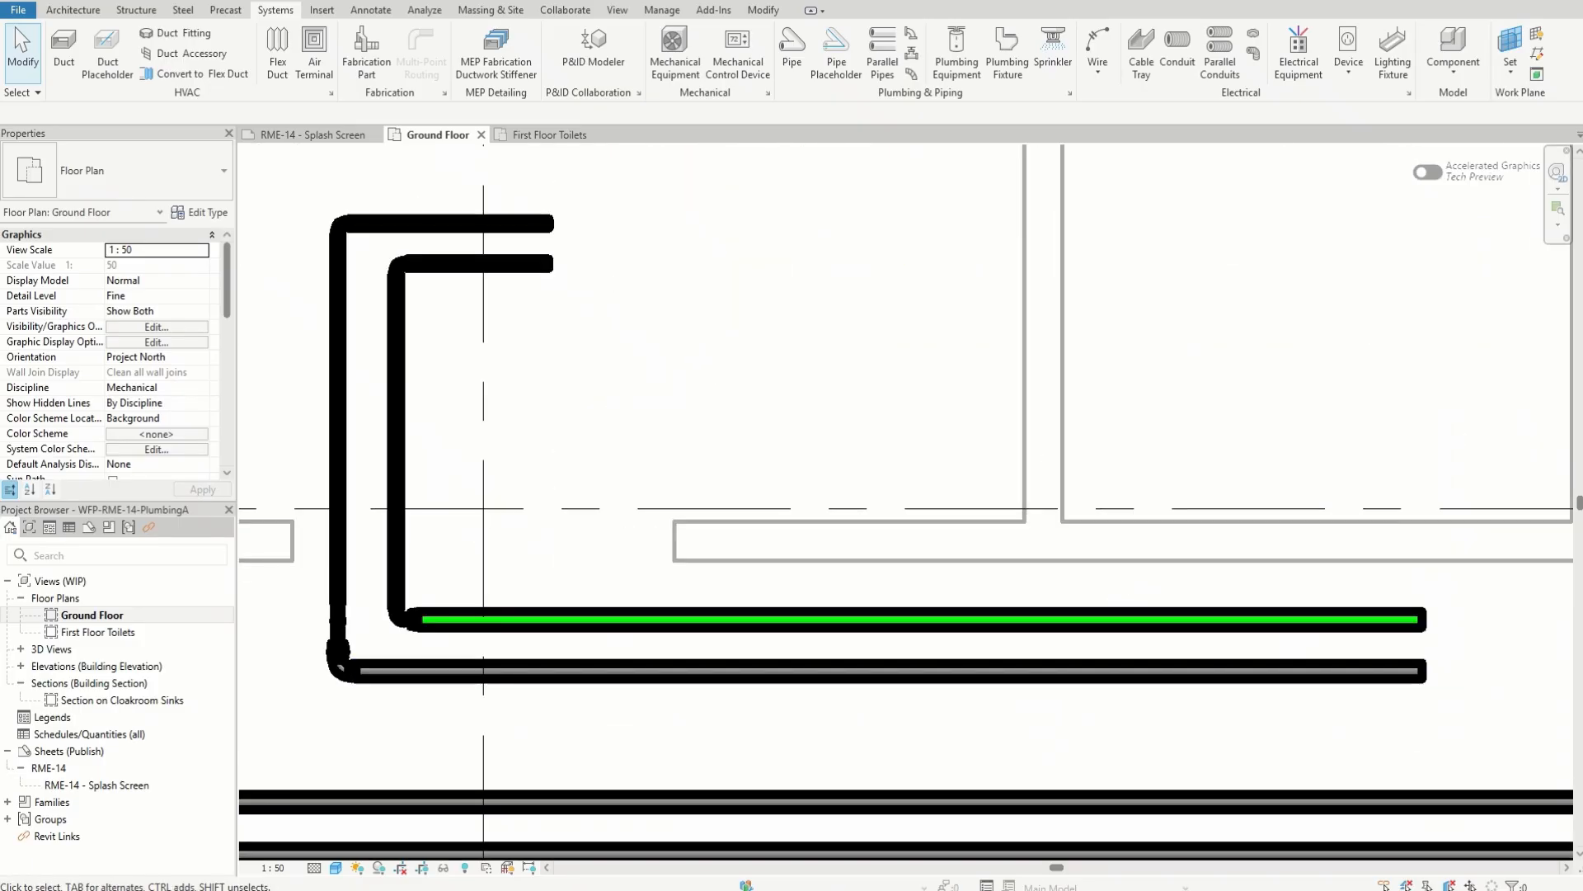